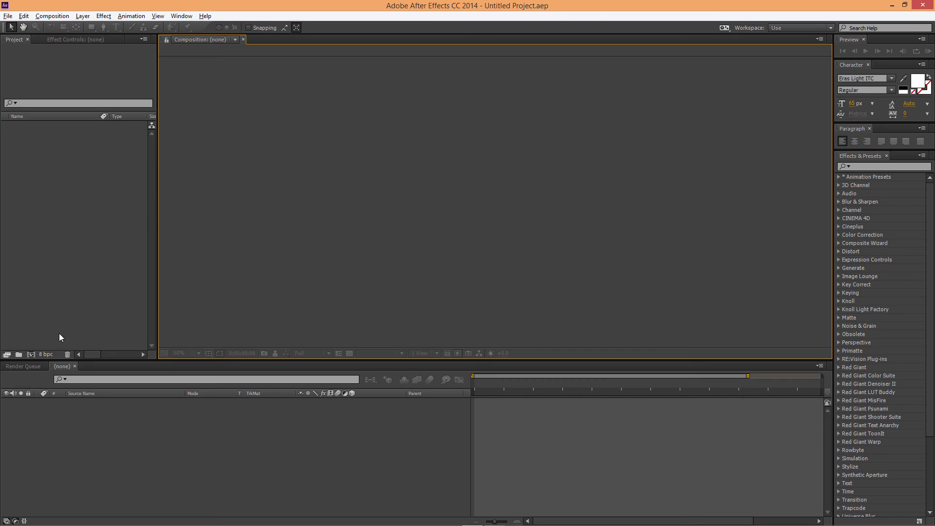
Step: Create a new 1920 x 1080 composition at 24 fps with a 20-second duration
{"action": "left_click", "coordinate": [31, 355]}
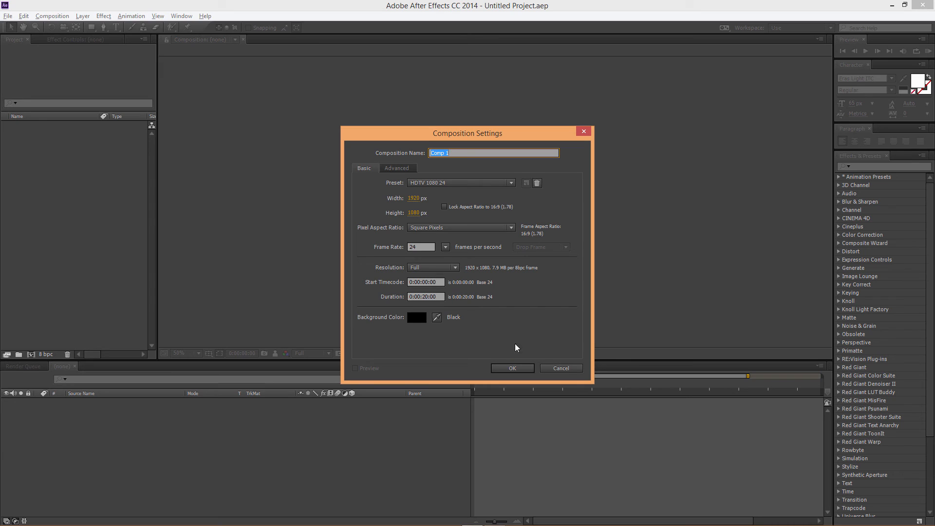
{"action": "left_click", "coordinate": [509, 370]}
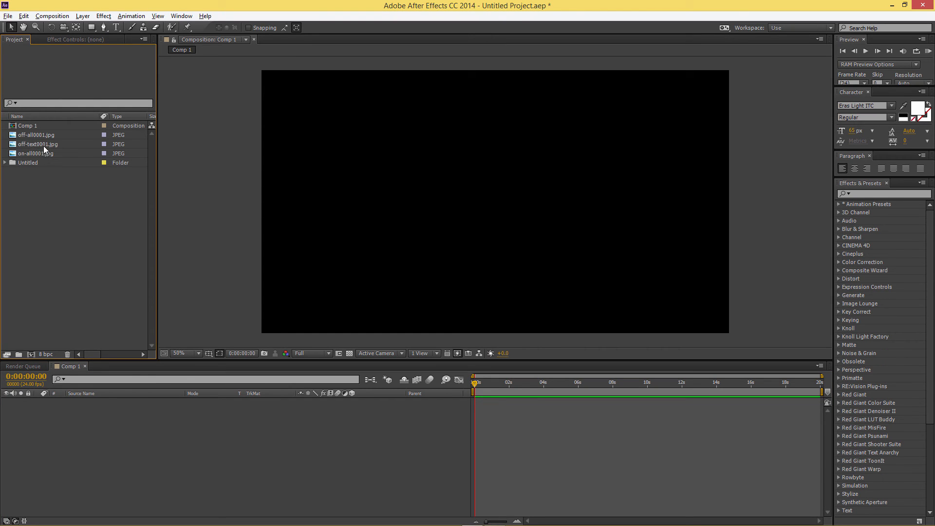
Step: Examine the images off-all0001.jpg, off-text0001.jpg and on-all0001.jpg one after another, and close the footage view
{"action": "left_click", "coordinate": [48, 138]}
{"action": "left_click", "coordinate": [51, 145]}
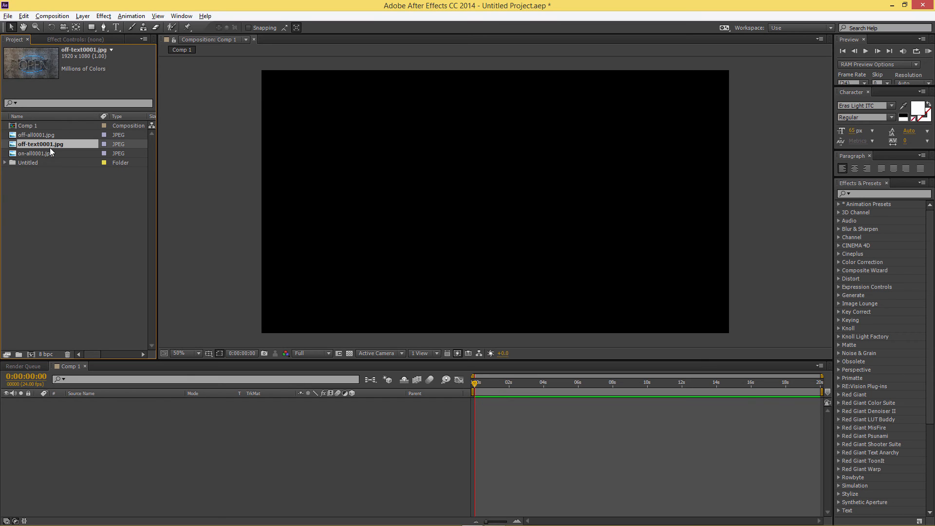
{"action": "double_click", "coordinate": [45, 136]}
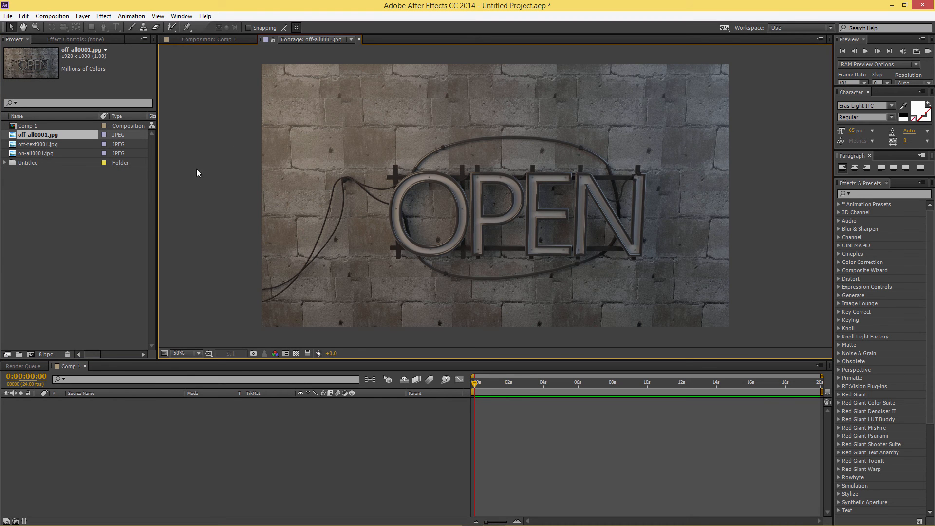
{"action": "double_click", "coordinate": [38, 144]}
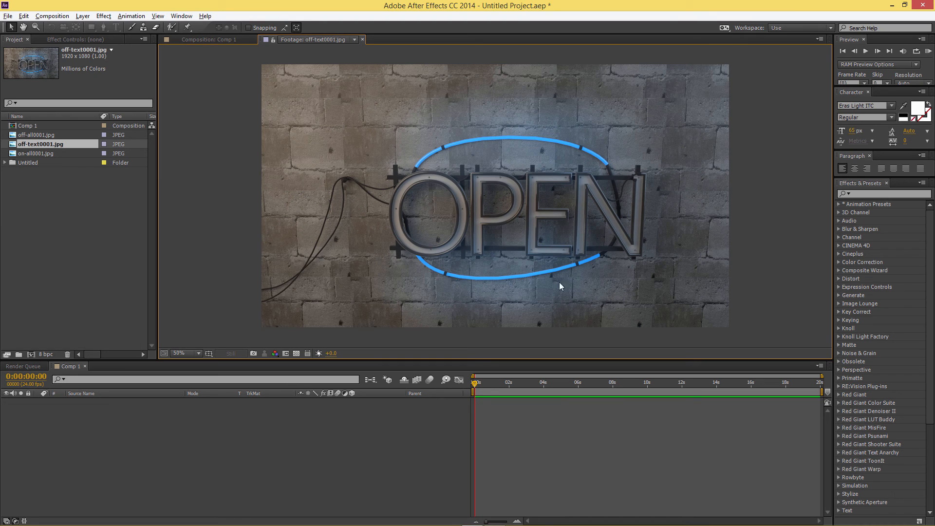
{"action": "double_click", "coordinate": [24, 154]}
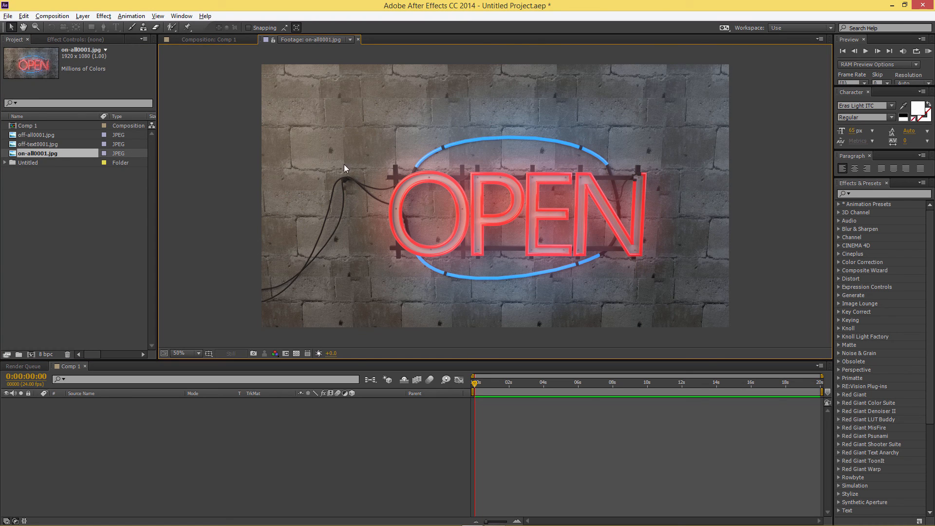
{"action": "left_click", "coordinate": [41, 145]}
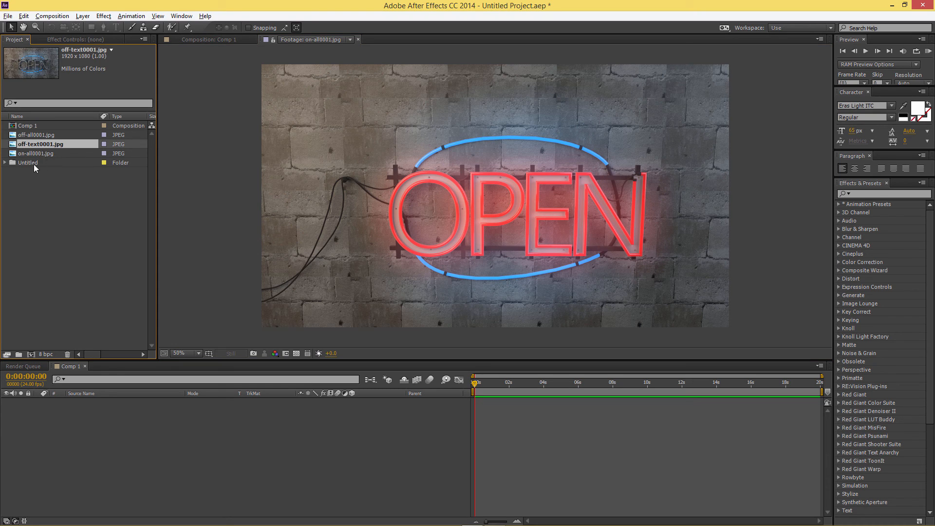
{"action": "left_click", "coordinate": [358, 39]}
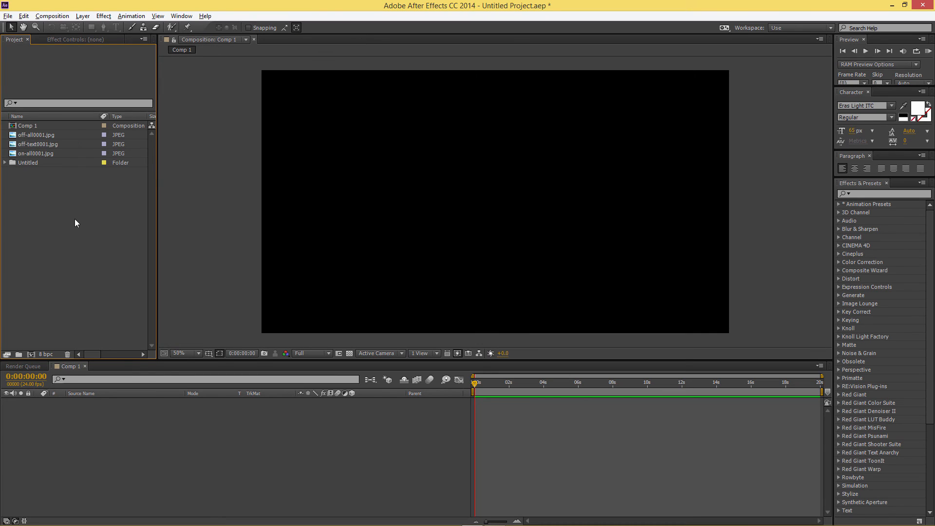
Step: Add off-all0001.jpg and on-all0001.jpg together as layers in the composition's timeline
{"action": "left_click", "coordinate": [35, 136]}
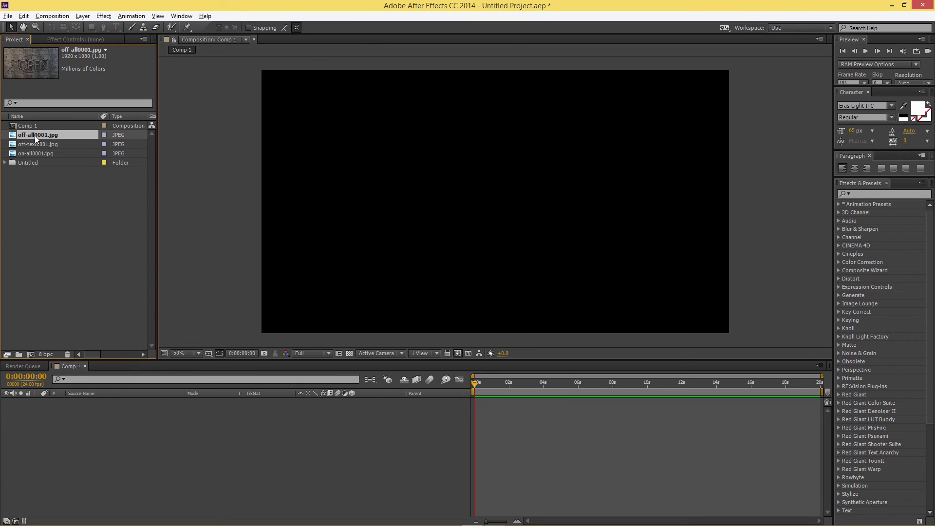
{"action": "left_click", "coordinate": [46, 153], "text": "ctrl"}
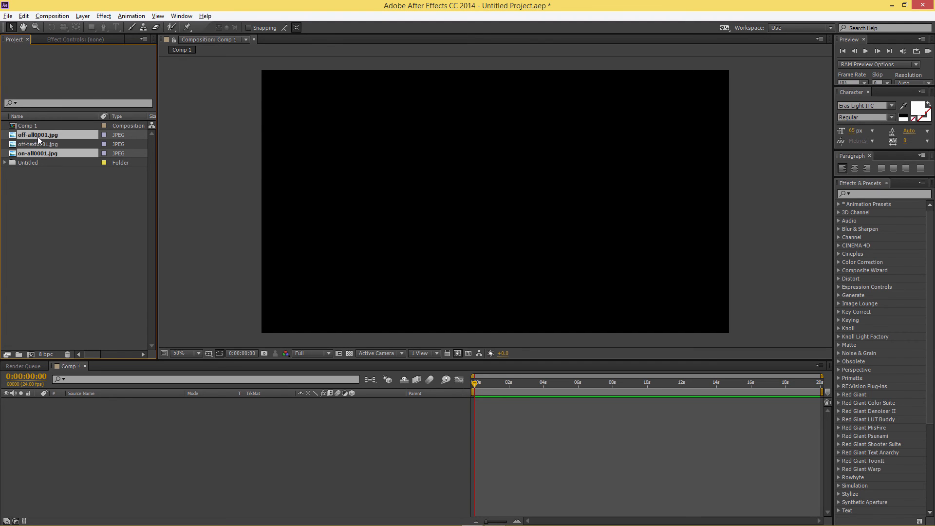
{"action": "left_click_drag", "start_coordinate": [38, 139], "coordinate": [139, 426]}
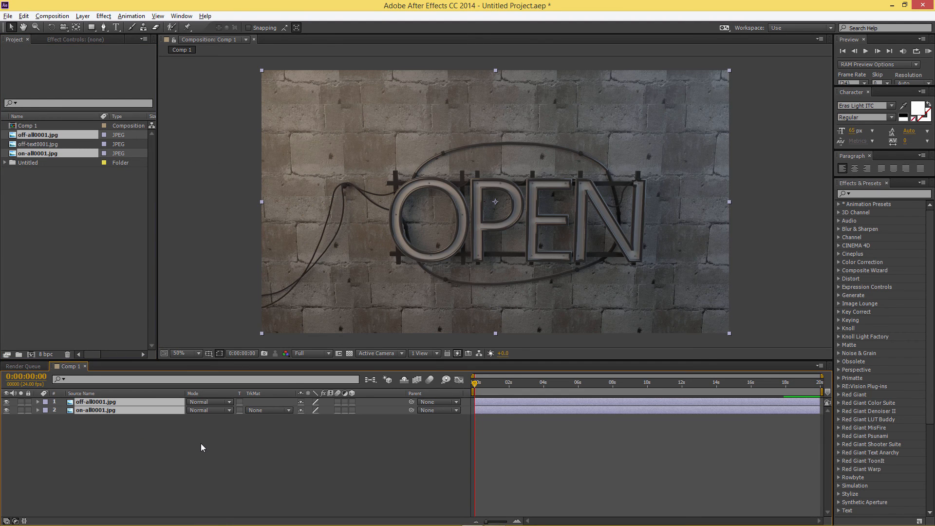
Step: Rename the composition as Main in its settings
{"action": "right_click", "coordinate": [27, 126]}
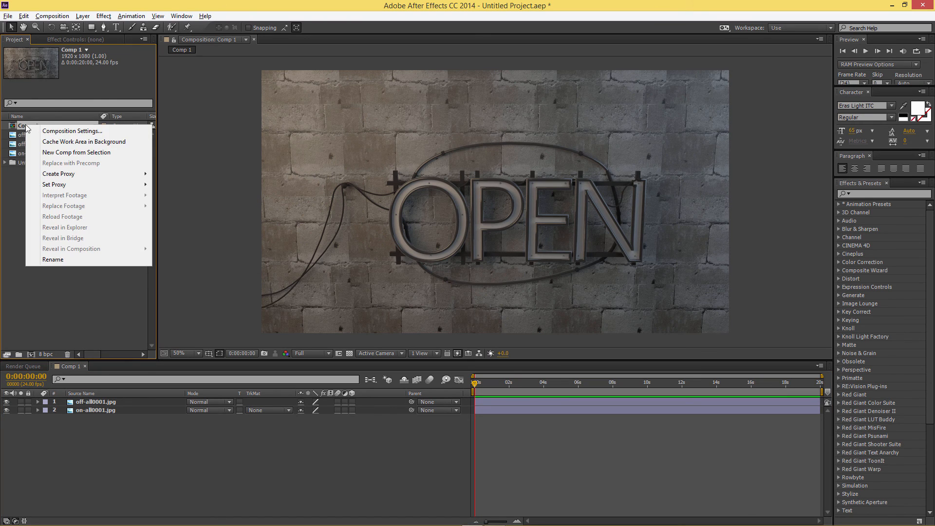
{"action": "left_click", "coordinate": [47, 132]}
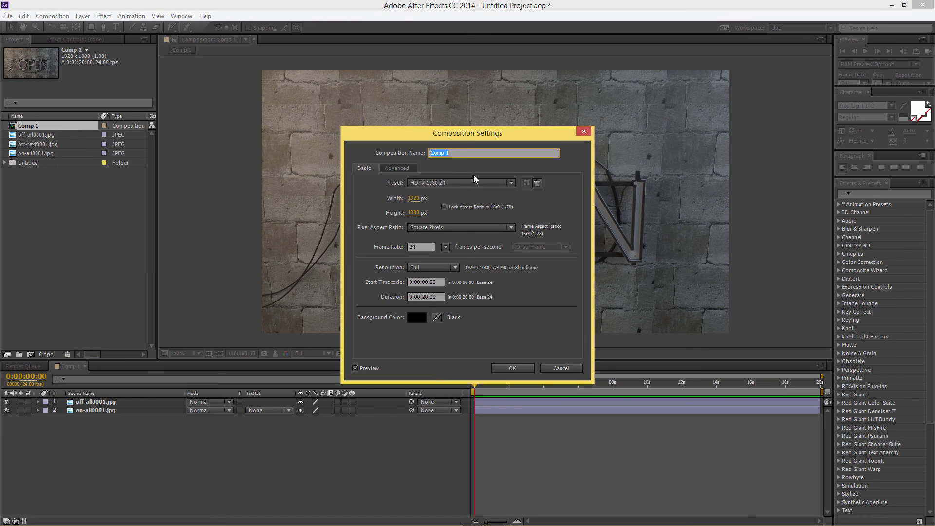
{"action": "type", "text": "Main"}
{"action": "left_click", "coordinate": [495, 370]}
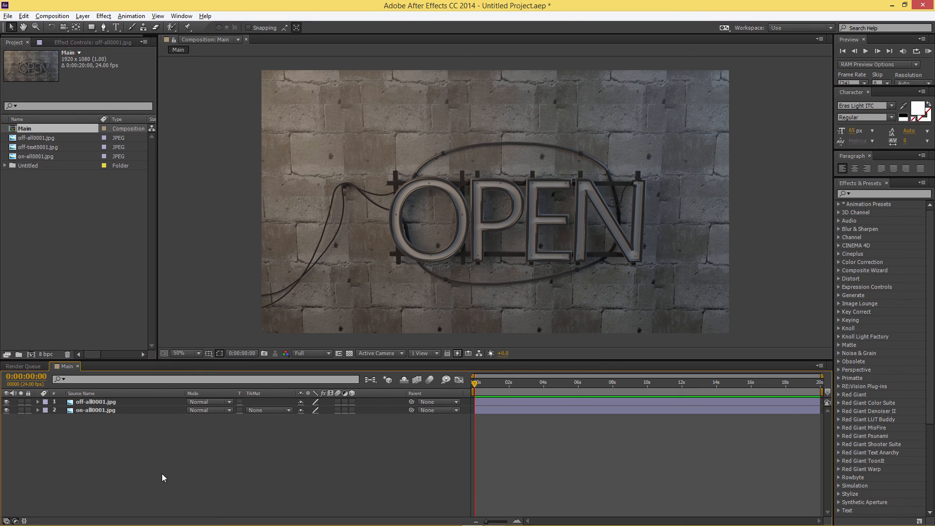
Step: Duplicate the on-all0001.jpg layer, hiding the off-all0001.jpg layer and the lower on-all0001.jpg copy
{"action": "left_click", "coordinate": [120, 410]}
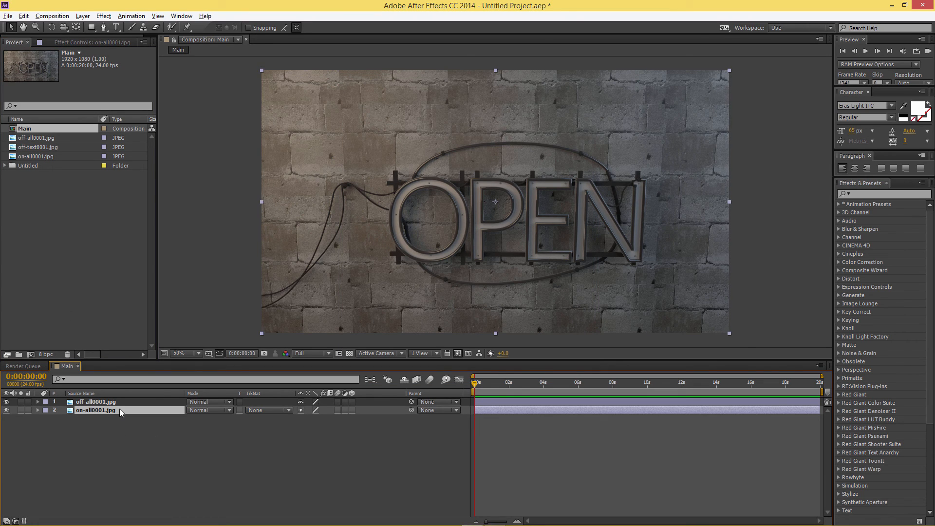
{"action": "left_click", "coordinate": [110, 402]}
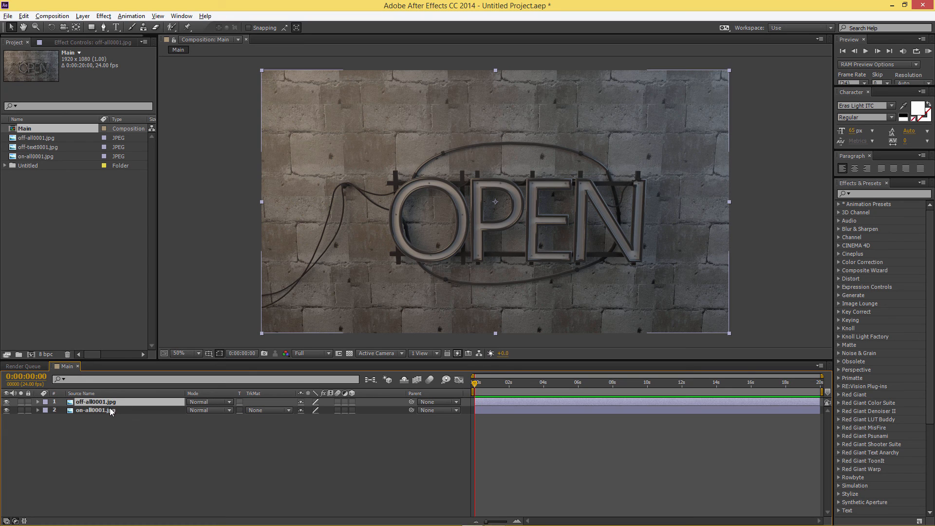
{"action": "left_click", "coordinate": [108, 410]}
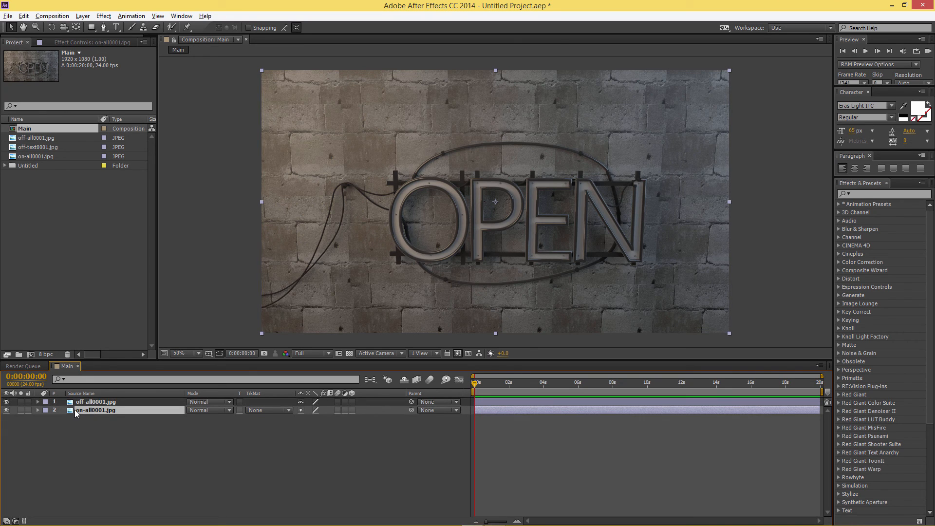
{"action": "left_click", "coordinate": [7, 402]}
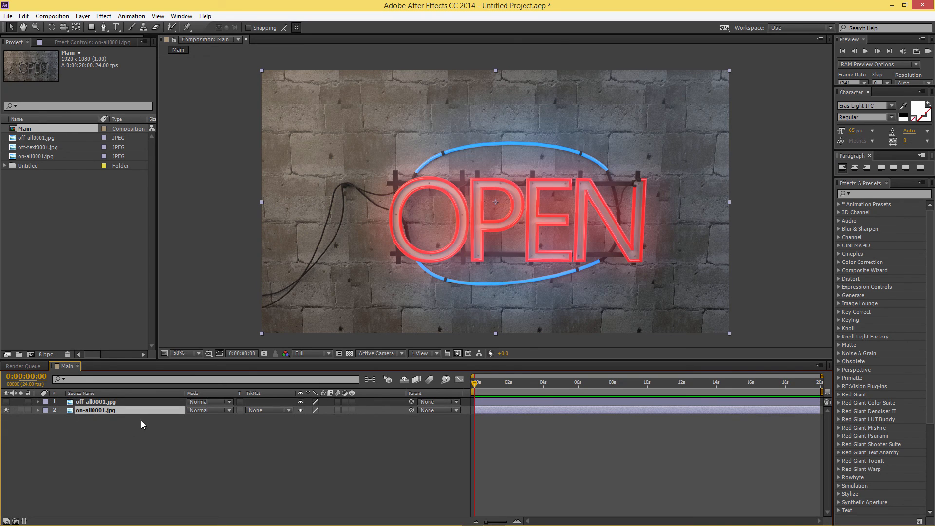
{"action": "key", "text": "ctrl+d"}
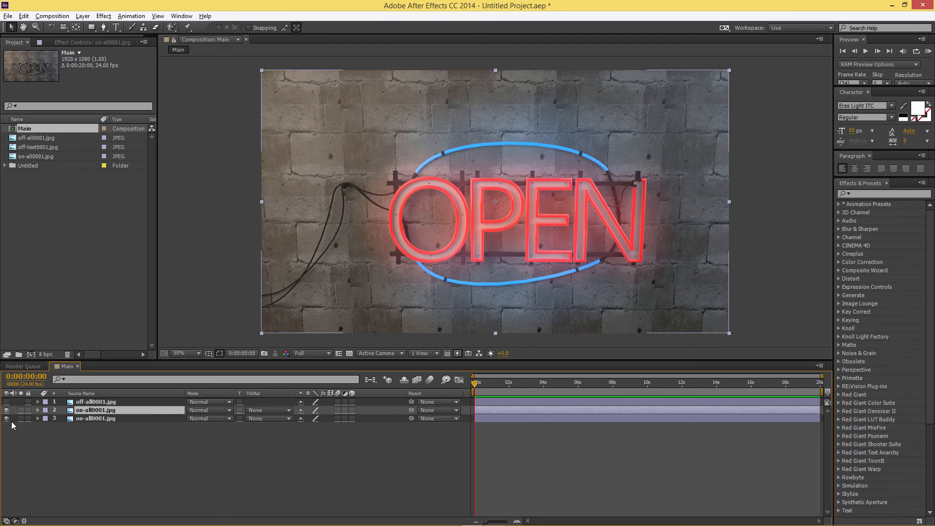
{"action": "left_click", "coordinate": [6, 418]}
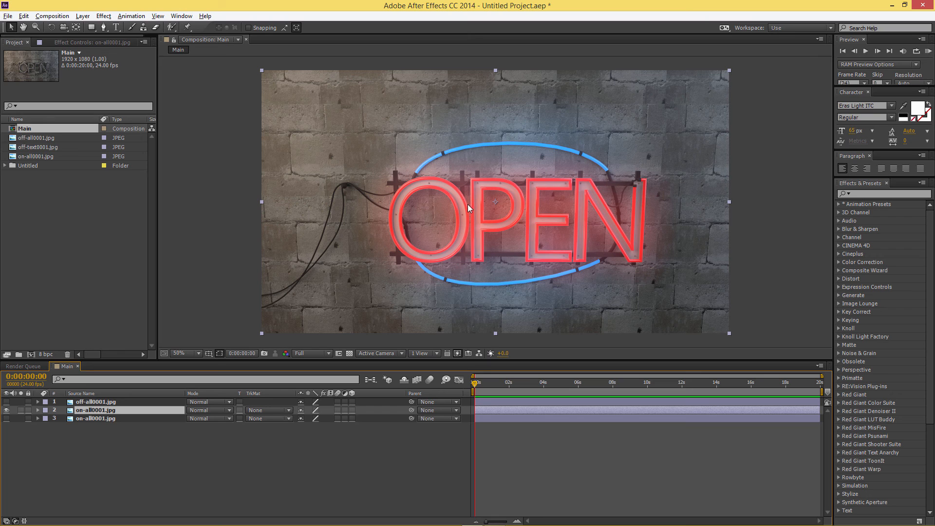
Step: Move the off-all0001.jpg layer to the bottom of the layer stack and make it visible
{"action": "left_click", "coordinate": [84, 402]}
{"action": "left_click", "coordinate": [7, 402]}
{"action": "left_click", "coordinate": [6, 402]}
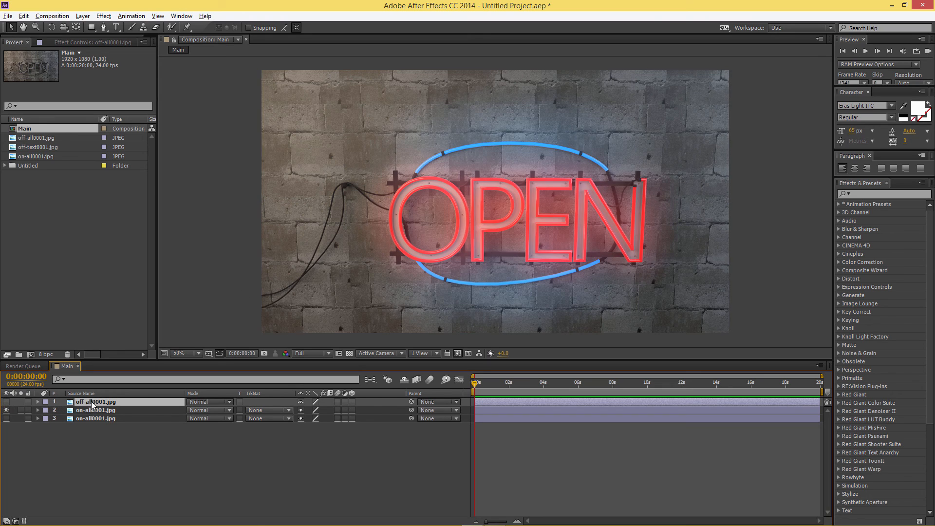
{"action": "left_click_drag", "start_coordinate": [92, 403], "coordinate": [96, 423]}
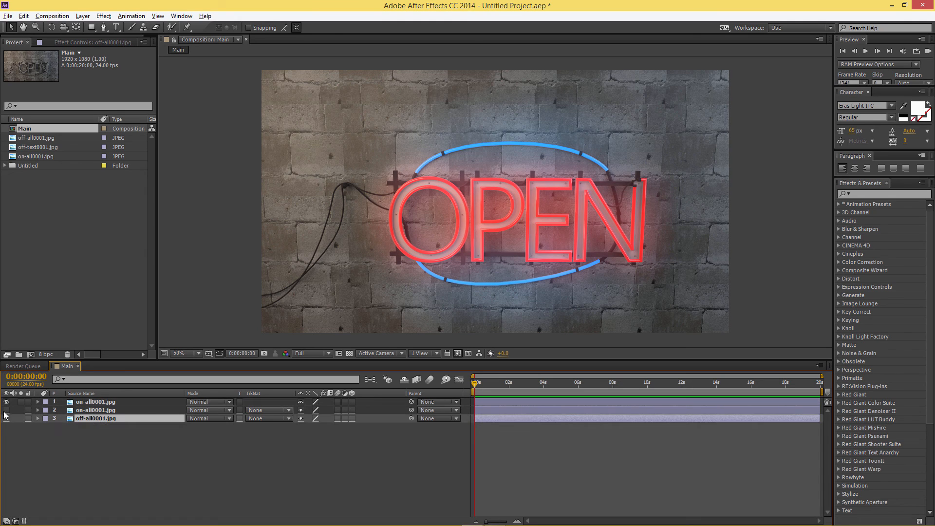
{"action": "left_click", "coordinate": [6, 418]}
Step: Begin a Pen tool mask on the uppermost on-all0001.jpg layer, tracing loosely around the left side and underside of the letter O
{"action": "left_click", "coordinate": [116, 403]}
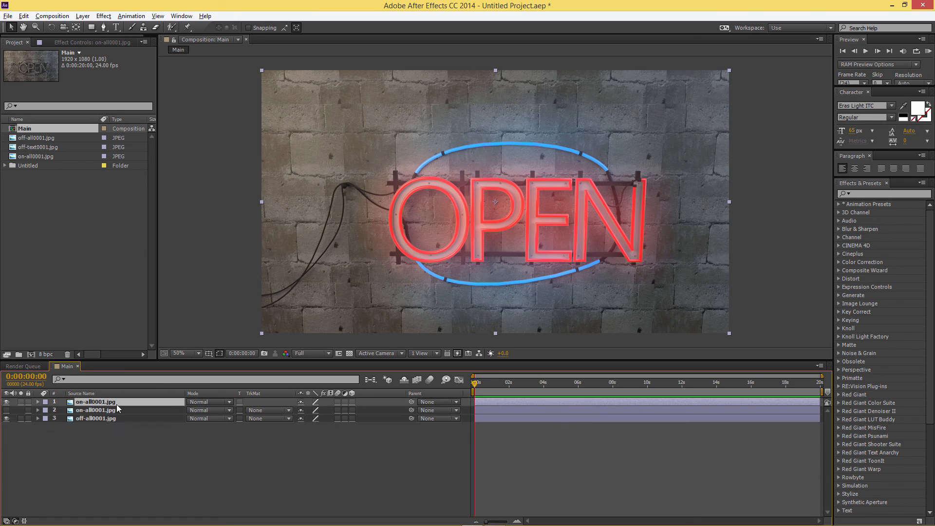
{"action": "left_click", "coordinate": [104, 27]}
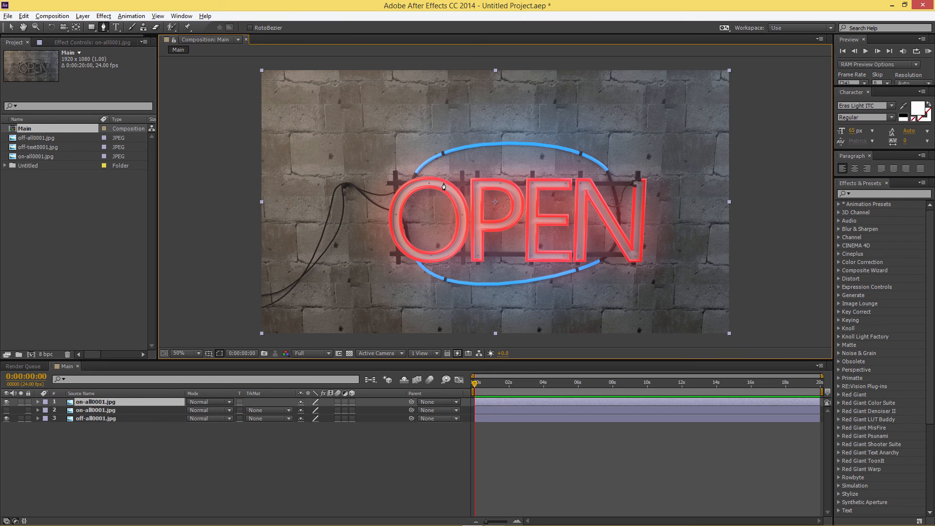
{"action": "left_click", "coordinate": [379, 170]}
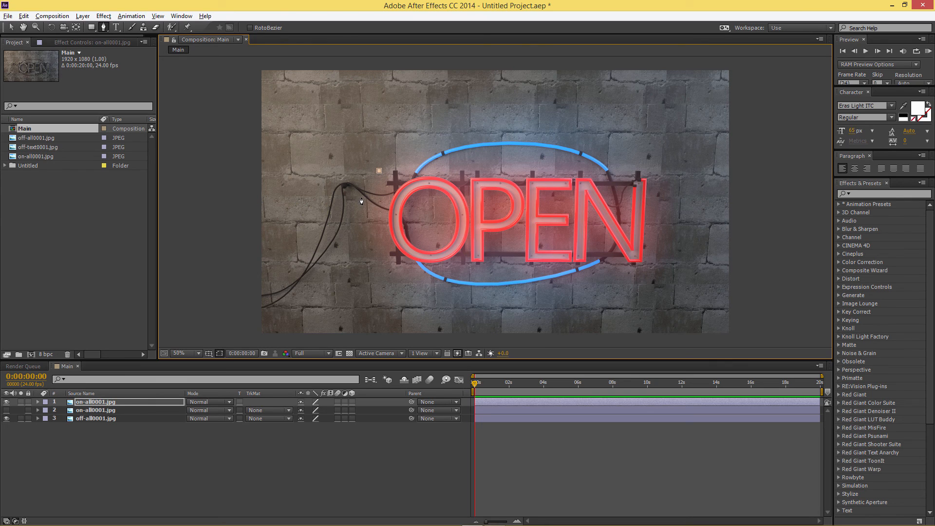
{"action": "left_click_drag", "start_coordinate": [362, 197], "coordinate": [368, 238]}
{"action": "left_click", "coordinate": [412, 264]}
{"action": "mouse_move", "coordinate": [417, 268]}
{"action": "left_mouse_down"}
{"action": "mouse_move", "coordinate": [439, 269]}
{"action": "mouse_move", "coordinate": [463, 252]}
{"action": "left_mouse_up"}
Step: Continue the mask closely between the letters O and P and over the top of the O, closing it at its starting point
{"action": "scroll", "coordinate": [463, 253], "scroll_direction": "up", "scroll_amount": 6}
{"action": "scroll", "coordinate": [470, 218], "scroll_direction": "down", "scroll_amount": 6}
{"action": "scroll", "coordinate": [470, 217], "scroll_direction": "up", "scroll_amount": 4}
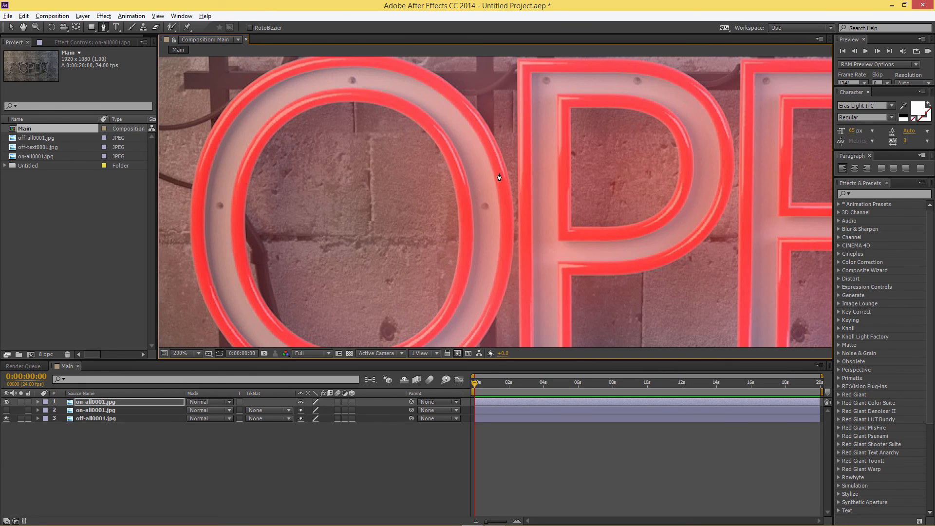
{"action": "left_click", "coordinate": [514, 291]}
{"action": "left_click", "coordinate": [515, 202]}
{"action": "left_click", "coordinate": [503, 125]}
{"action": "left_click_drag", "start_coordinate": [503, 128], "coordinate": [498, 114]}
{"action": "scroll", "coordinate": [478, 193], "scroll_direction": "down", "scroll_amount": 4}
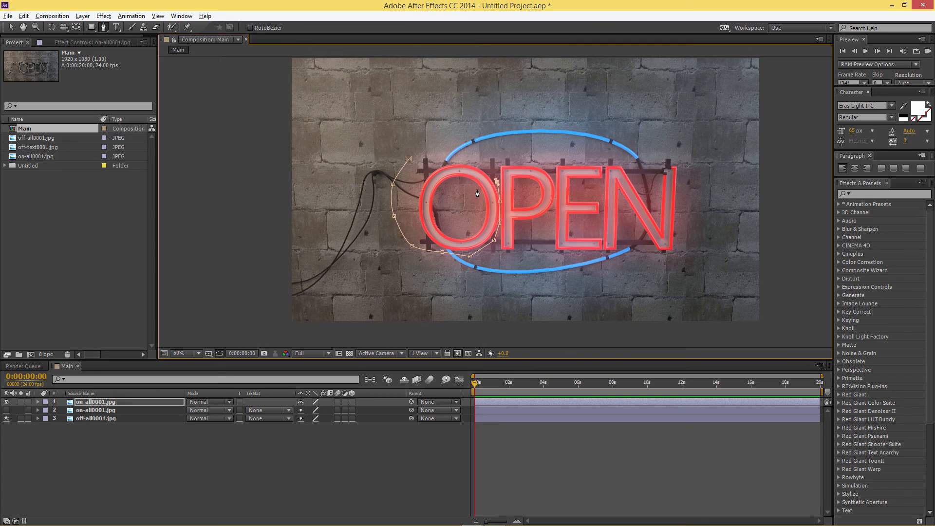
{"action": "scroll", "coordinate": [497, 151], "scroll_direction": "up", "scroll_amount": 2}
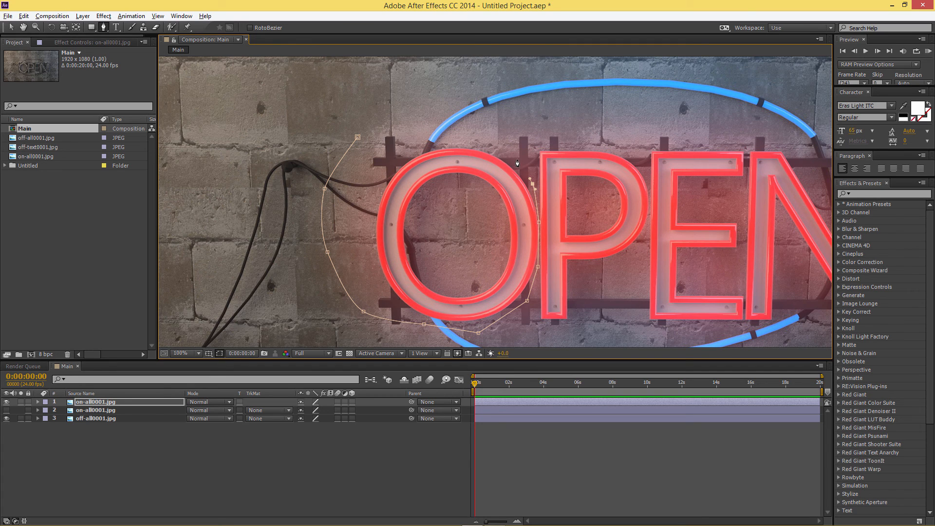
{"action": "left_click_drag", "start_coordinate": [504, 146], "coordinate": [494, 141]}
{"action": "left_click", "coordinate": [460, 139]}
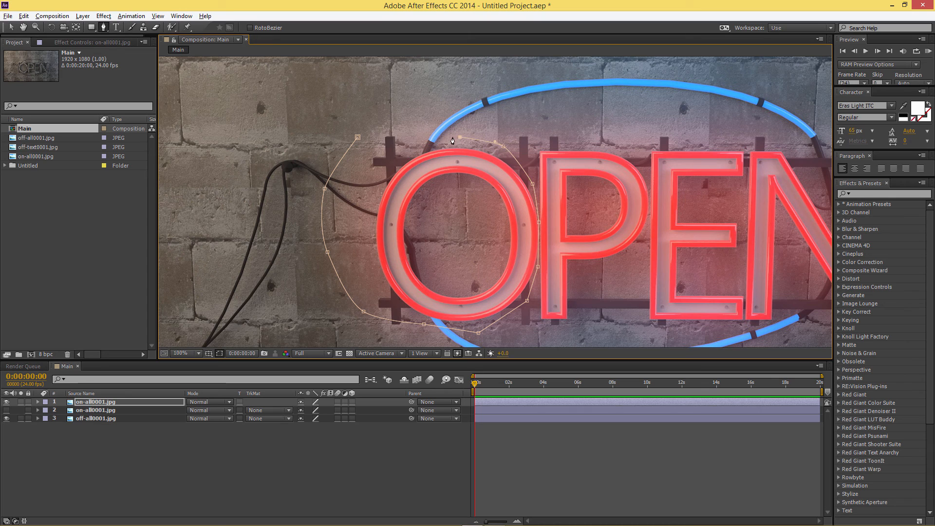
{"action": "left_click", "coordinate": [358, 138]}
{"action": "scroll", "coordinate": [395, 192], "scroll_direction": "down", "scroll_amount": 3}
{"action": "scroll", "coordinate": [459, 190], "scroll_direction": "up", "scroll_amount": 2}
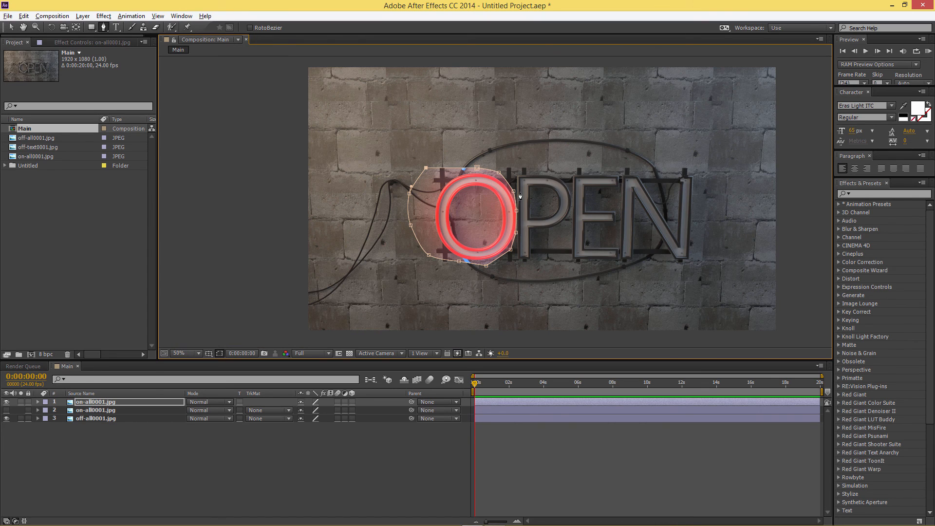
{"action": "left_click", "coordinate": [91, 404]}
{"action": "double_click", "coordinate": [92, 403]}
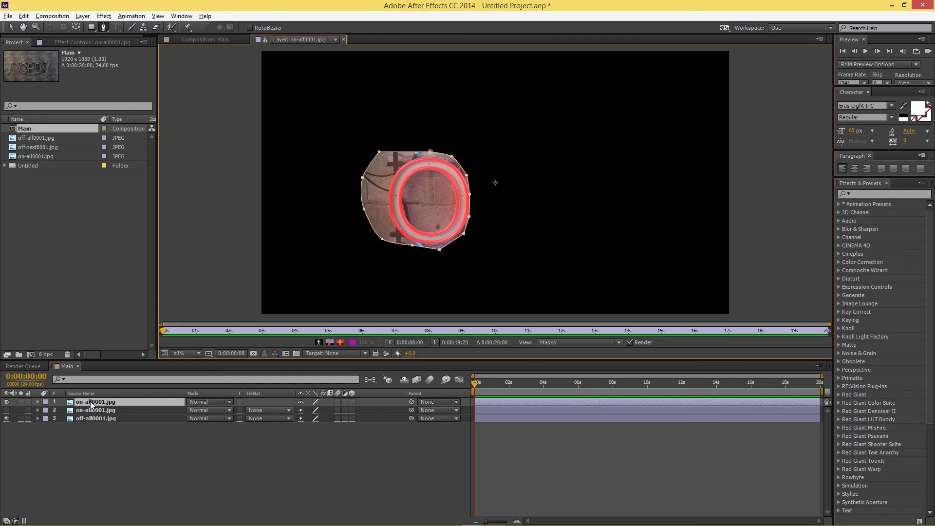
{"action": "left_click", "coordinate": [345, 39]}
{"action": "double_click", "coordinate": [145, 403]}
{"action": "left_click", "coordinate": [345, 40]}
Step: Rename the masked on-all0001.jpg layer as O
{"action": "left_click", "coordinate": [122, 403]}
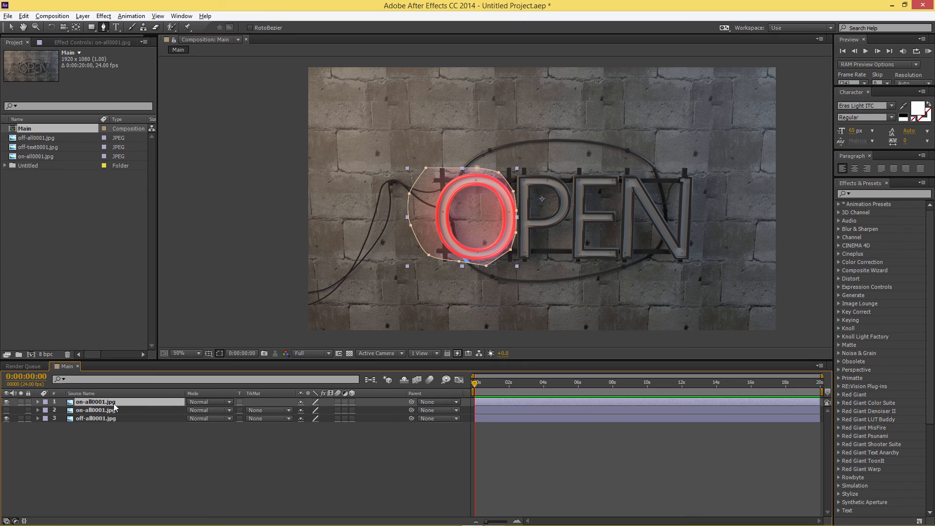
{"action": "key", "text": "Return"}
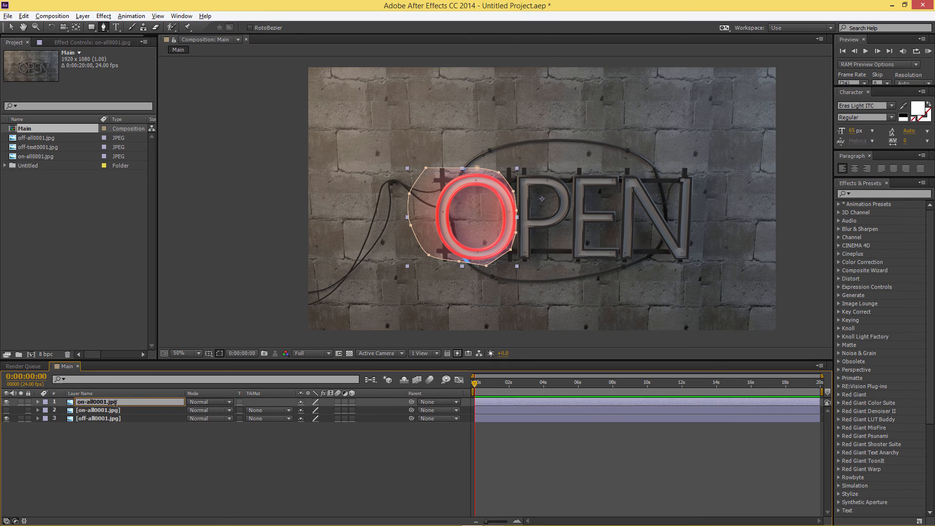
{"action": "type", "text": "O"}
{"action": "key", "text": "Return"}
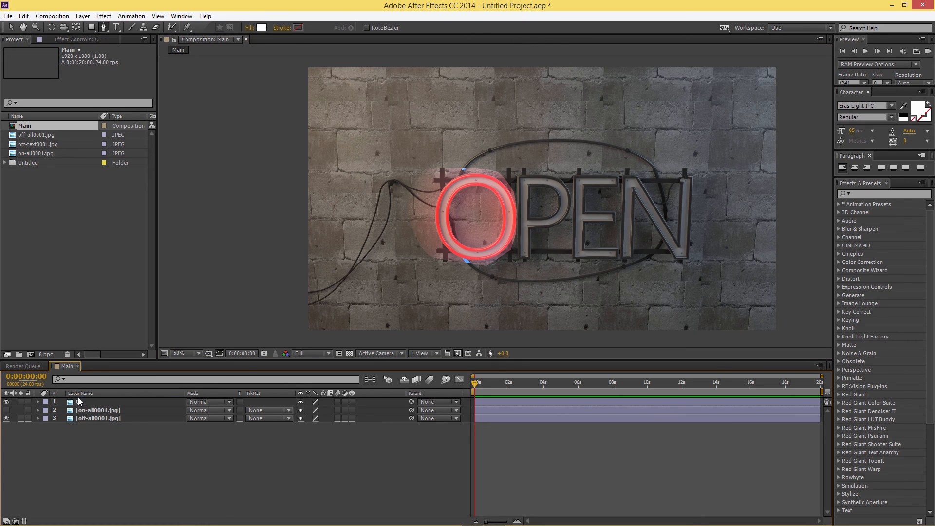
Step: Feather Mask 1 on the O layer by 63 pixels to soften the glow's edge
{"action": "left_click", "coordinate": [38, 402]}
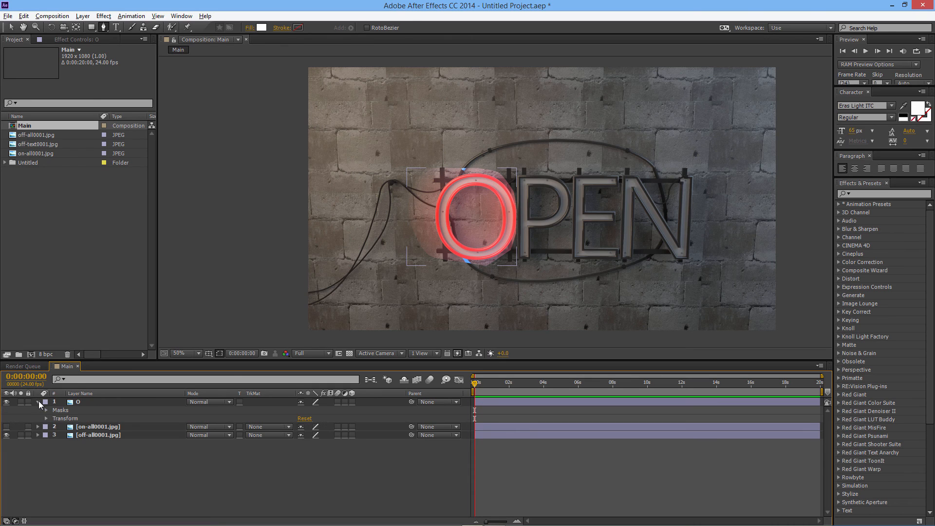
{"action": "left_click", "coordinate": [47, 410]}
{"action": "left_click", "coordinate": [55, 418]}
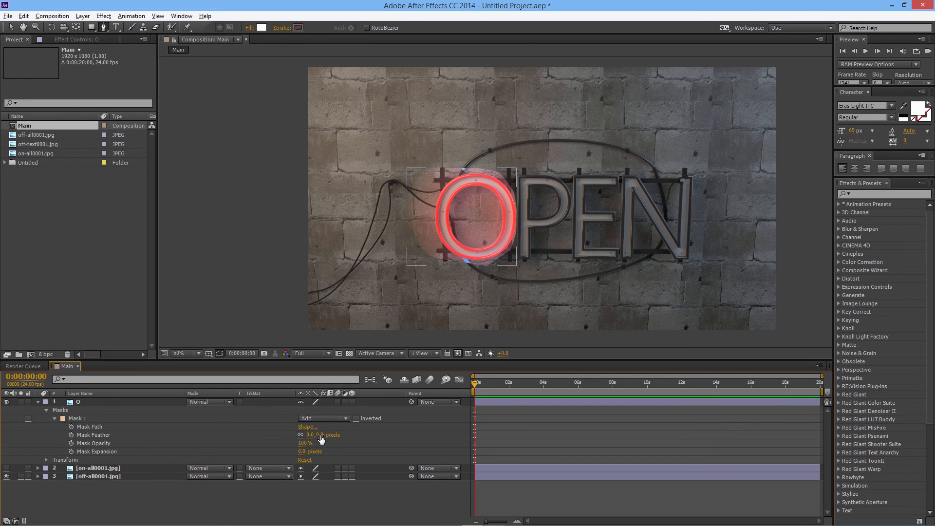
{"action": "left_click_drag", "start_coordinate": [317, 434], "coordinate": [341, 435]}
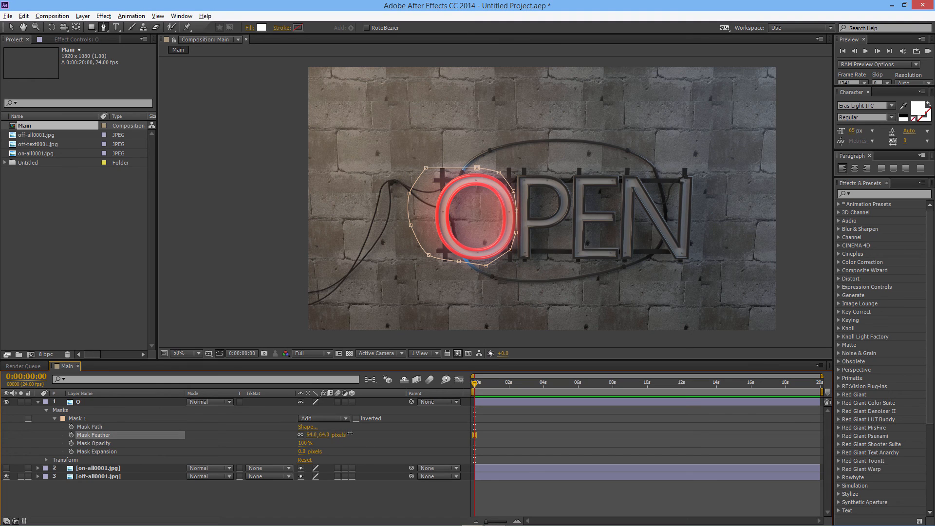
{"action": "left_click_drag", "start_coordinate": [368, 434], "coordinate": [367, 434]}
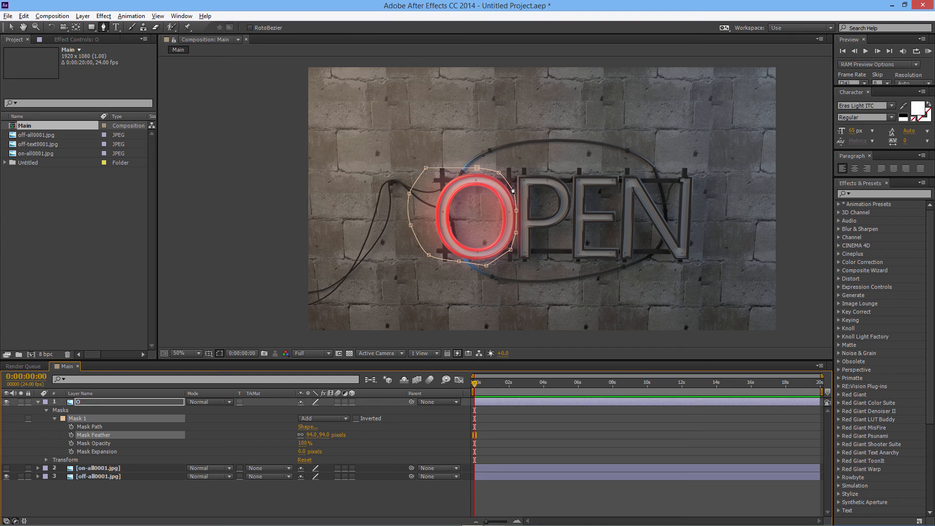
{"action": "left_click_drag", "start_coordinate": [331, 434], "coordinate": [345, 432]}
{"action": "left_click_drag", "start_coordinate": [417, 418], "coordinate": [276, 413]}
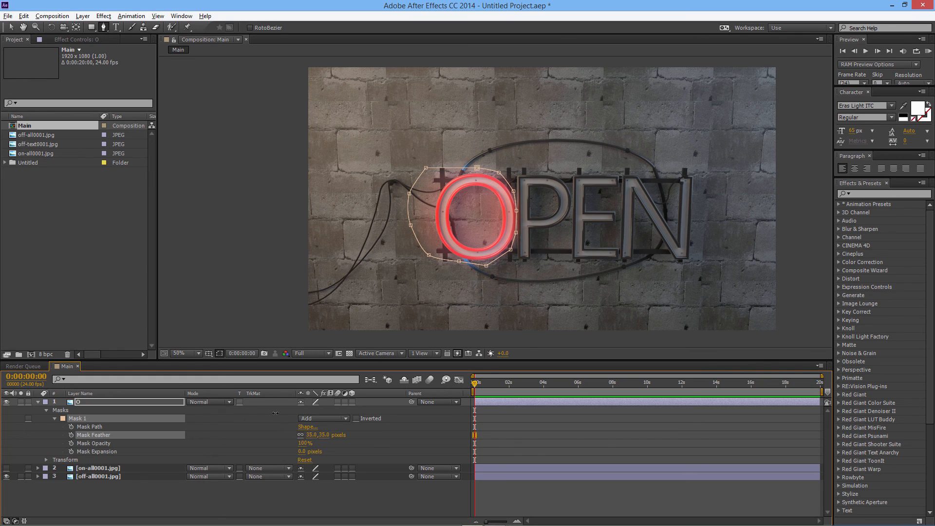
Step: Move the O mask's right-side points slightly outward towards the letter P, and return to the Selection tool with the mask deselected
{"action": "scroll", "coordinate": [478, 254], "scroll_direction": "up", "scroll_amount": 2}
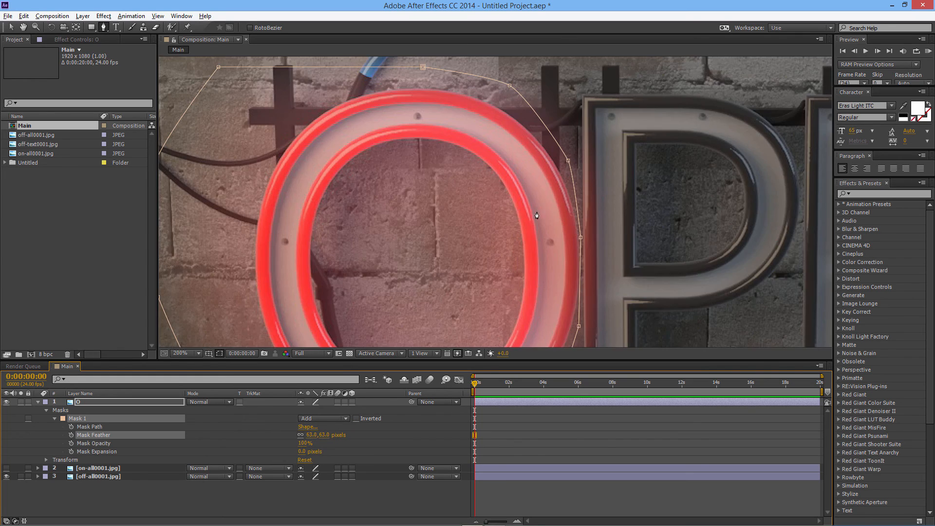
{"action": "scroll", "coordinate": [582, 233], "scroll_direction": "down", "scroll_amount": 1}
{"action": "left_click", "coordinate": [538, 220]}
{"action": "left_click_drag", "start_coordinate": [539, 220], "coordinate": [545, 221]}
{"action": "left_click_drag", "start_coordinate": [539, 265], "coordinate": [545, 273]}
{"action": "left_click_drag", "start_coordinate": [532, 181], "coordinate": [535, 172]}
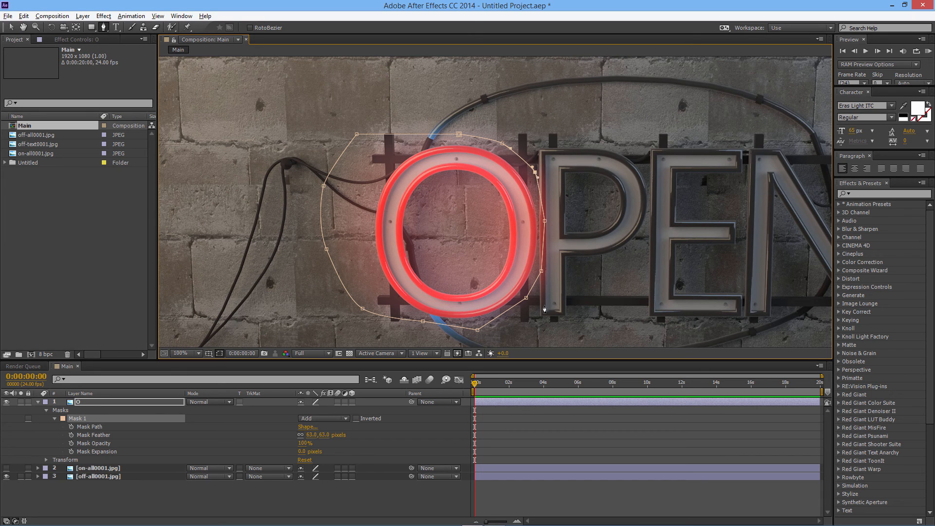
{"action": "scroll", "coordinate": [544, 310], "scroll_direction": "down", "scroll_amount": 2}
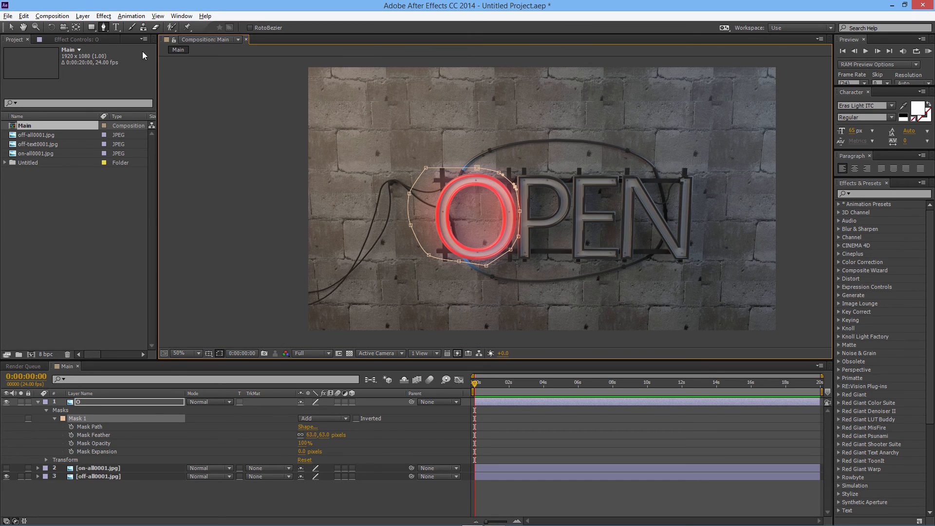
{"action": "left_click", "coordinate": [11, 28]}
{"action": "left_click", "coordinate": [263, 132]}
{"action": "scroll", "coordinate": [500, 234], "scroll_direction": "down", "scroll_amount": 2}
{"action": "scroll", "coordinate": [496, 205], "scroll_direction": "up", "scroll_amount": 2}
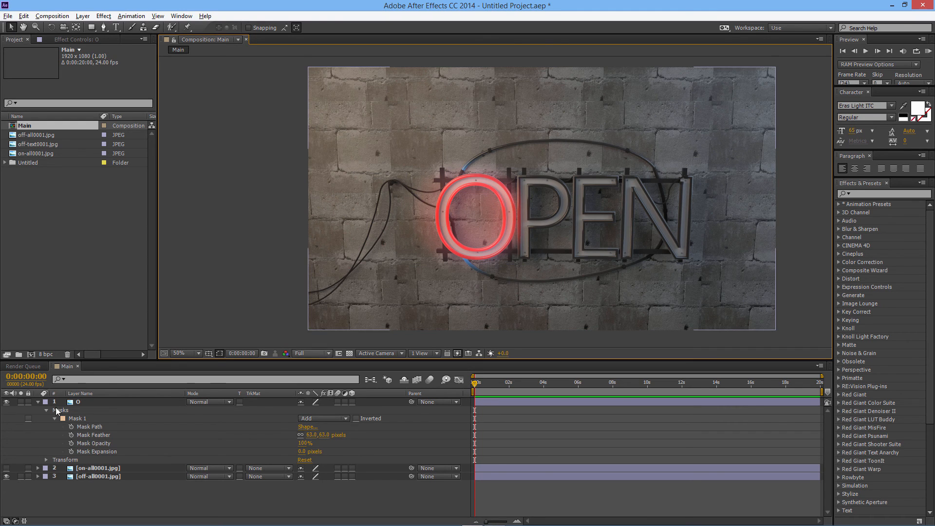
Step: Collapse the O layer's properties and toggle its visibility to compare the lit and unlit letter
{"action": "left_click", "coordinate": [38, 402]}
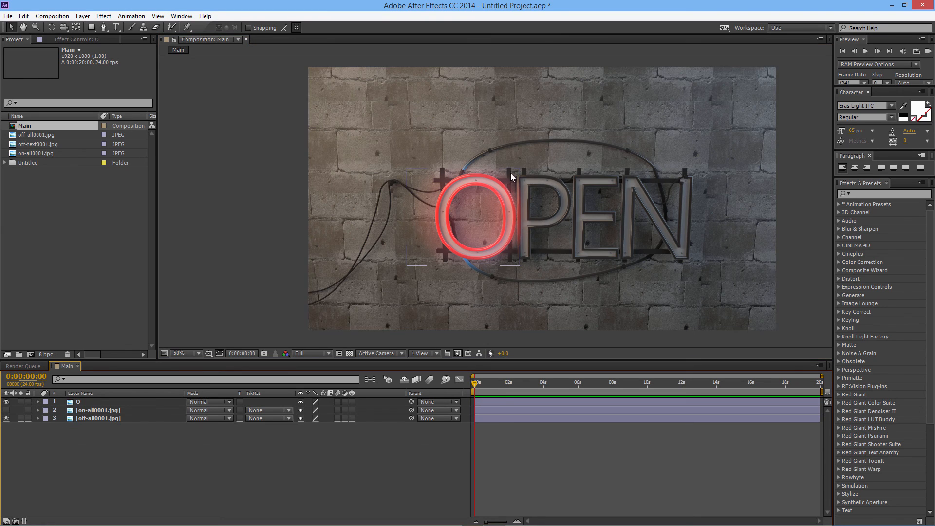
{"action": "left_click", "coordinate": [577, 249]}
{"action": "left_click", "coordinate": [6, 402]}
{"action": "left_click", "coordinate": [6, 402]}
{"action": "left_click", "coordinate": [6, 403]}
{"action": "left_click", "coordinate": [7, 402]}
Step: Duplicate the on-all0001.jpg layer, show the upper copy with the O layer hidden, and activate the Pen tool
{"action": "left_click", "coordinate": [88, 412]}
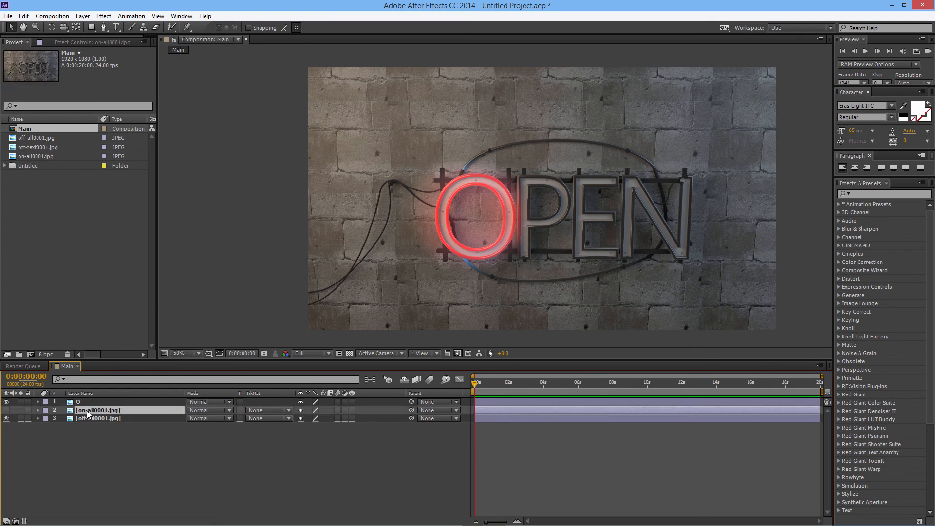
{"action": "key", "text": "ctrl+d"}
{"action": "left_click", "coordinate": [6, 410]}
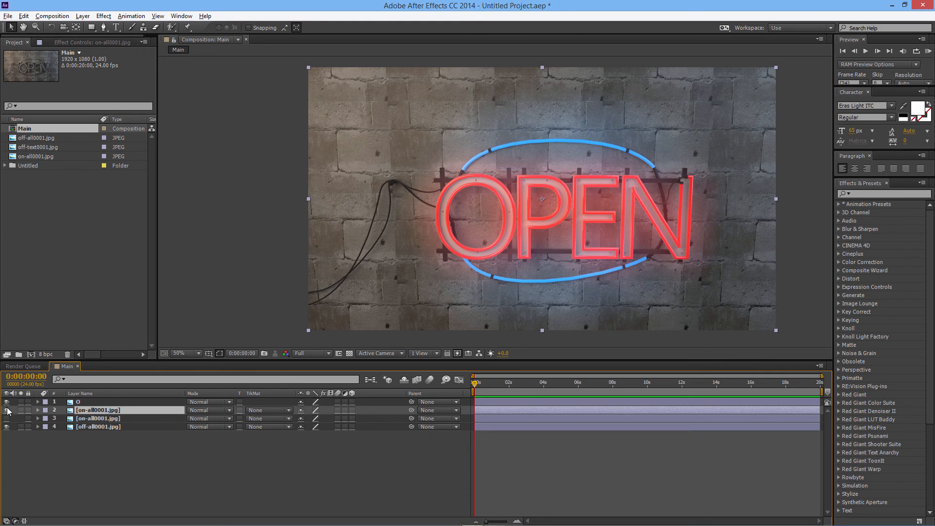
{"action": "left_click", "coordinate": [6, 403]}
{"action": "left_click", "coordinate": [104, 28]}
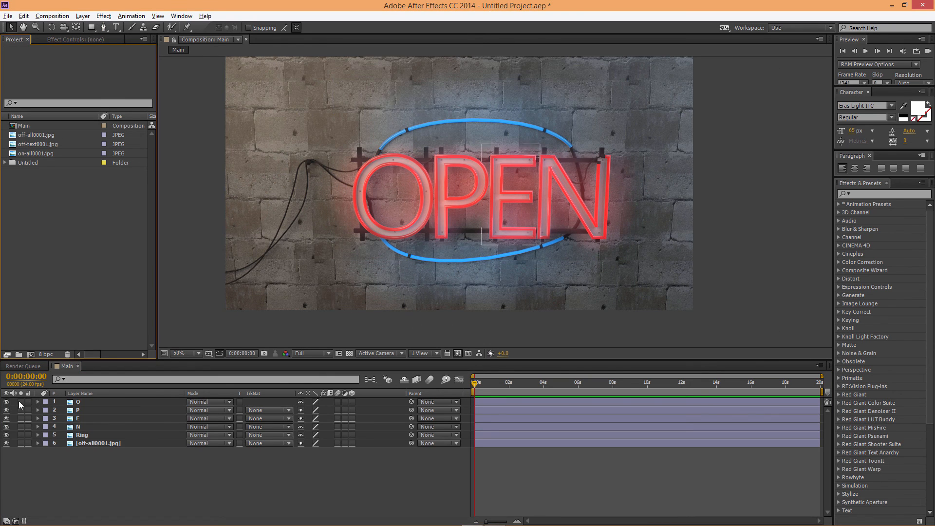
Step: Toggle the visibility of individual letter layers to check how each masked letter switches on and off
{"action": "mouse_move", "coordinate": [8, 405]}
{"action": "left_mouse_down"}
{"action": "mouse_move", "coordinate": [8, 427]}
{"action": "mouse_move", "coordinate": [7, 410]}
{"action": "left_mouse_up"}
{"action": "left_click", "coordinate": [7, 427]}
{"action": "left_click", "coordinate": [6, 427]}
{"action": "left_click", "coordinate": [7, 402]}
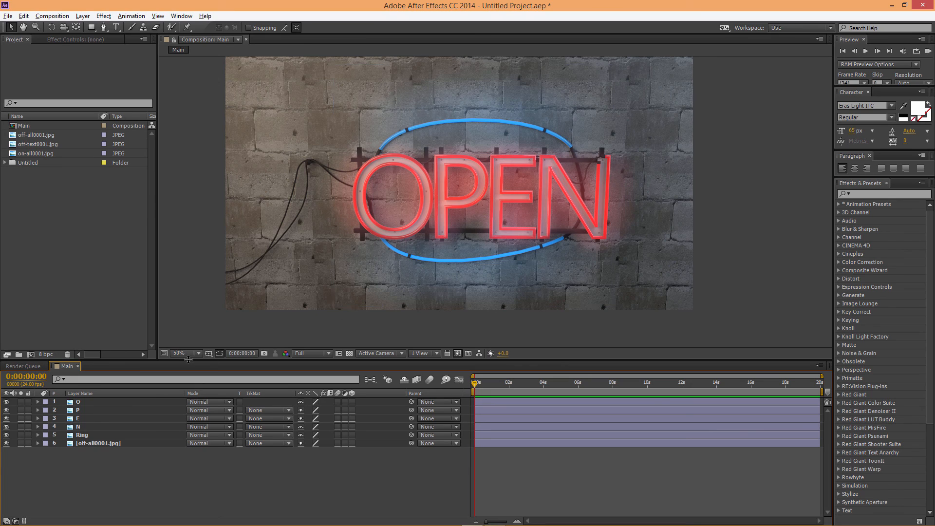
{"action": "left_click", "coordinate": [81, 402]}
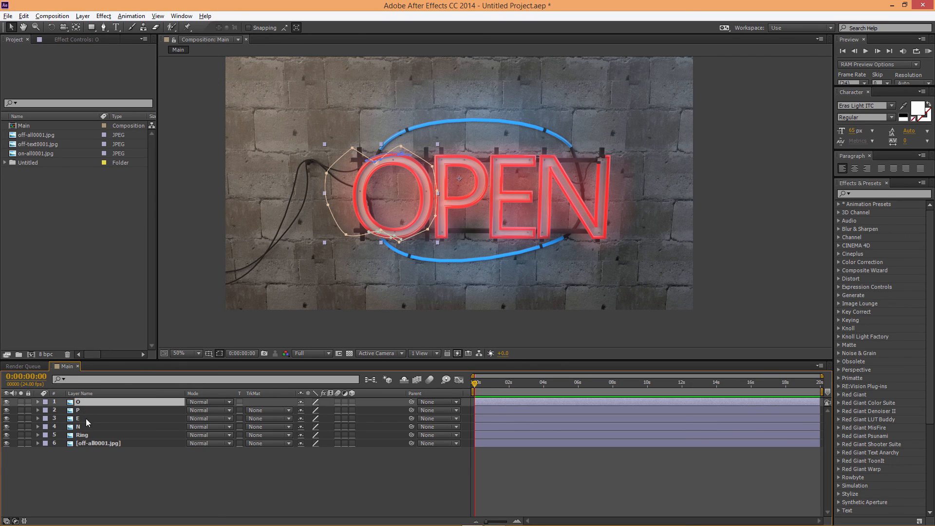
{"action": "left_click", "coordinate": [116, 469]}
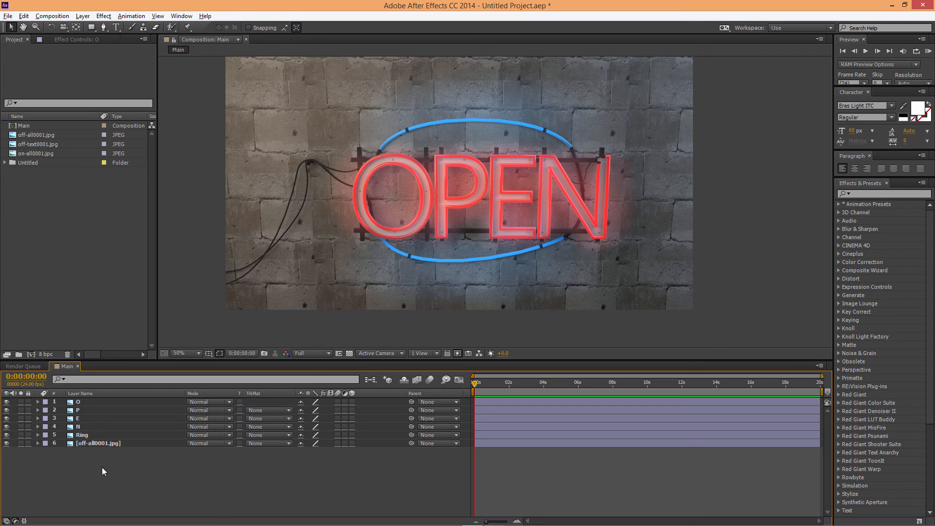
Step: Create an adjustment layer above all the sign layers and name it CC
{"action": "left_click", "coordinate": [83, 16]}
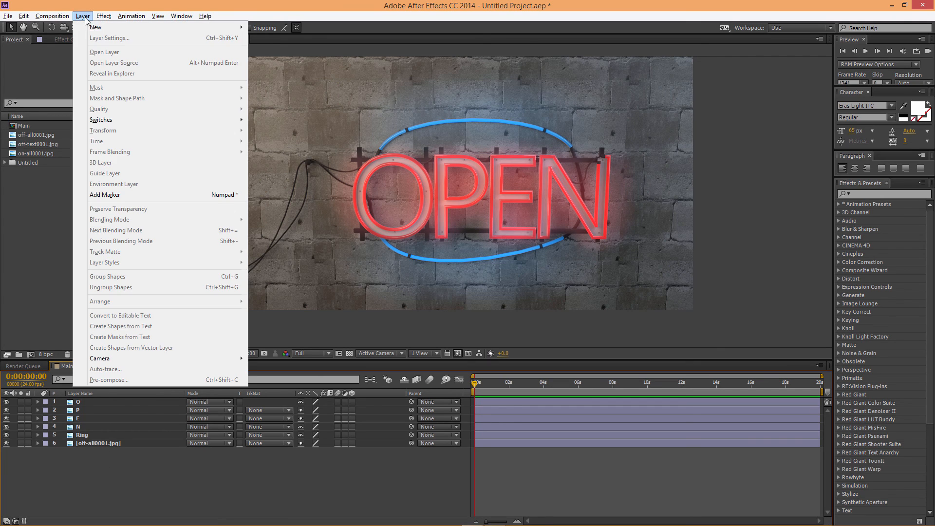
{"action": "mouse_move", "coordinate": [139, 27]}
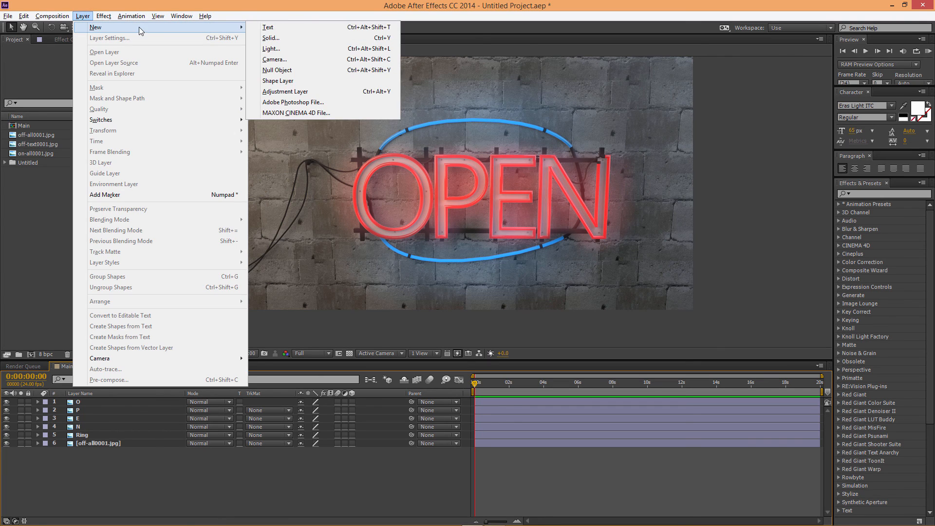
{"action": "left_click", "coordinate": [302, 89]}
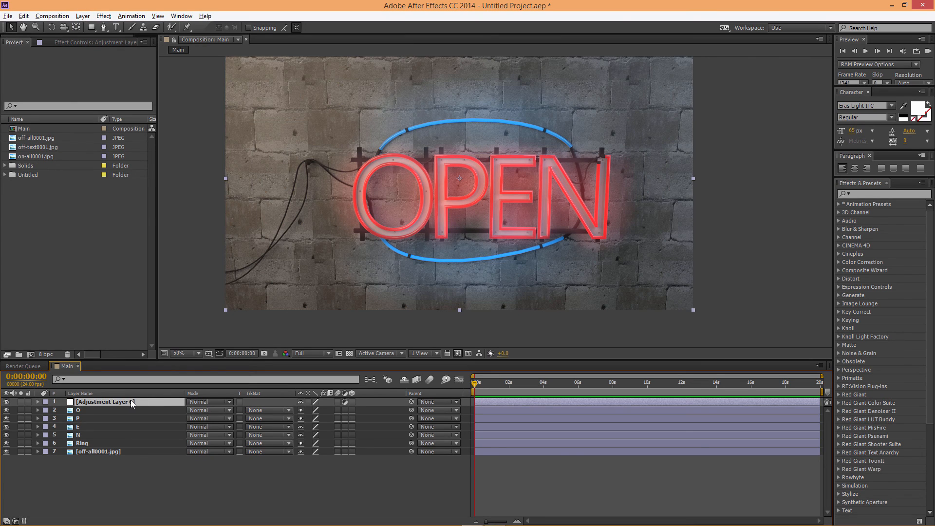
{"action": "key", "text": "Return"}
{"action": "type", "text": "C"}
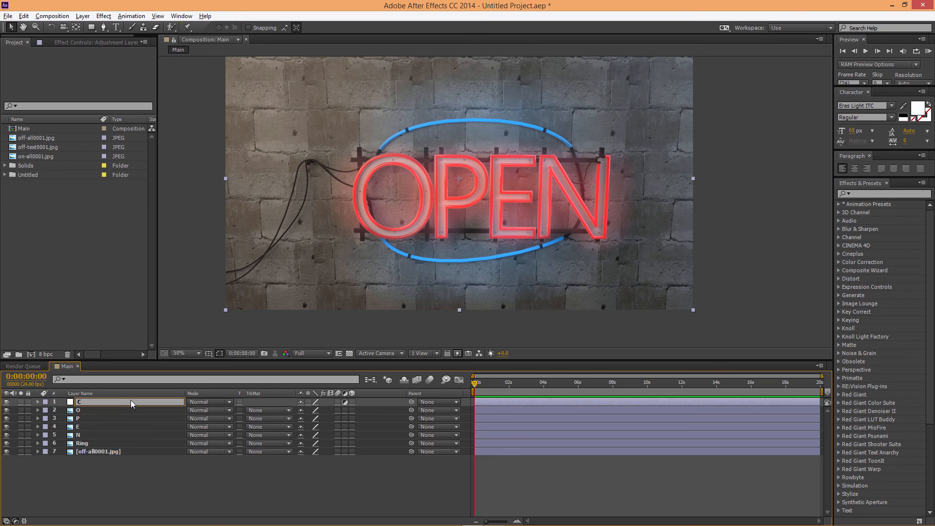
{"action": "type", "text": "oC"}
{"action": "key", "text": "Return"}
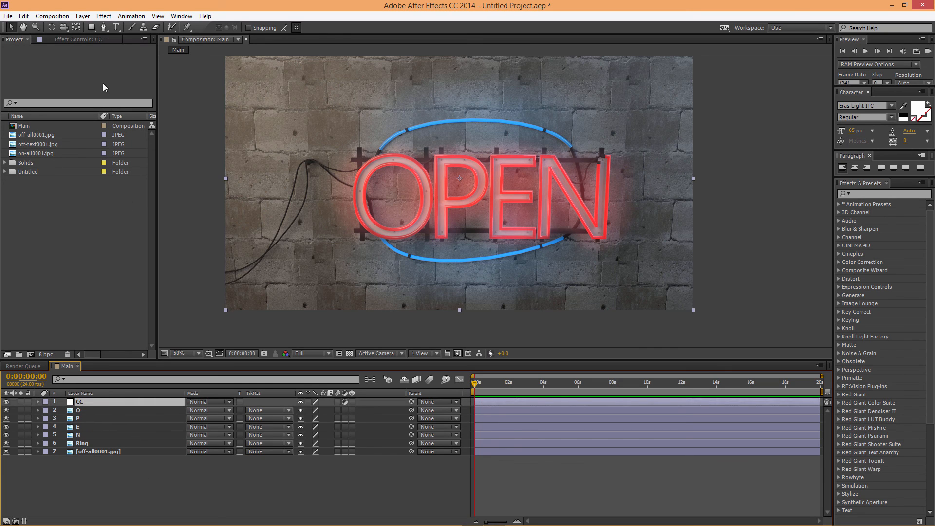
Step: Apply Color Balance to the CC layer with red/green/blue shadows 46/21/66, midtones -27/-26/-25 and highlights -42/-34/-45, comparing it on and off
{"action": "left_click", "coordinate": [104, 16]}
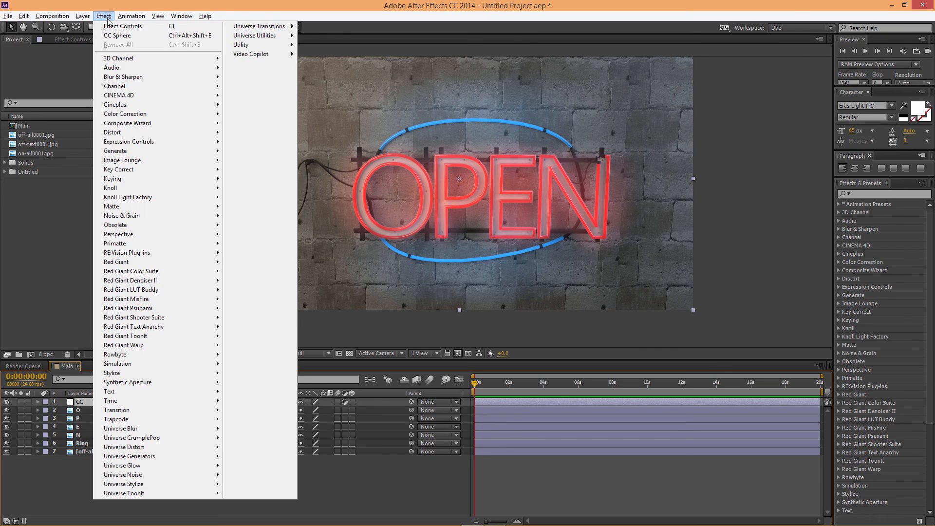
{"action": "mouse_move", "coordinate": [163, 121]}
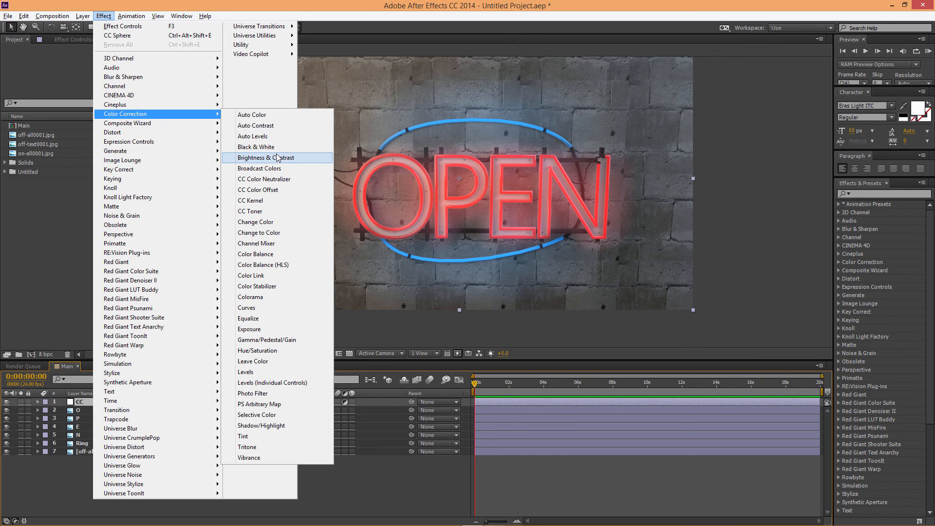
{"action": "left_click", "coordinate": [261, 425]}
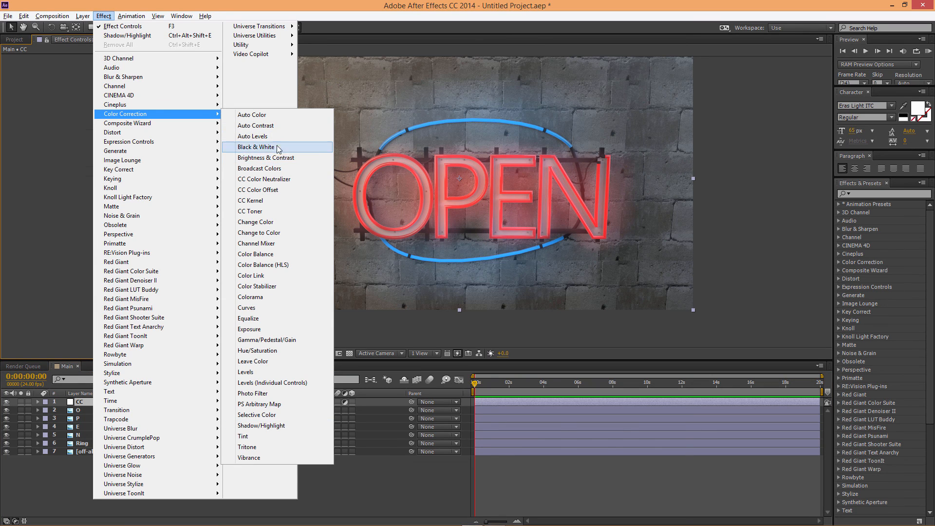
{"action": "left_click", "coordinate": [268, 254]}
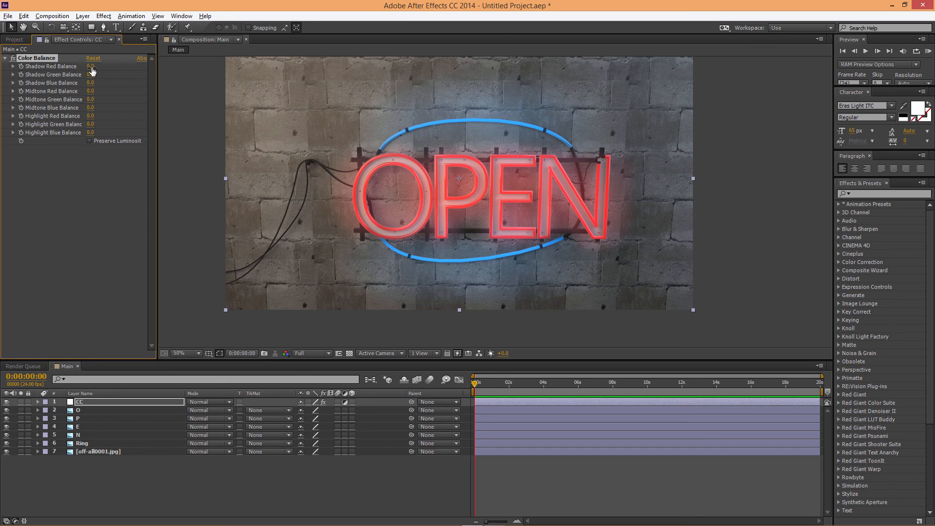
{"action": "mouse_move", "coordinate": [92, 72]}
{"action": "left_mouse_down"}
{"action": "mouse_move", "coordinate": [110, 67]}
{"action": "mouse_move", "coordinate": [100, 69]}
{"action": "left_mouse_up"}
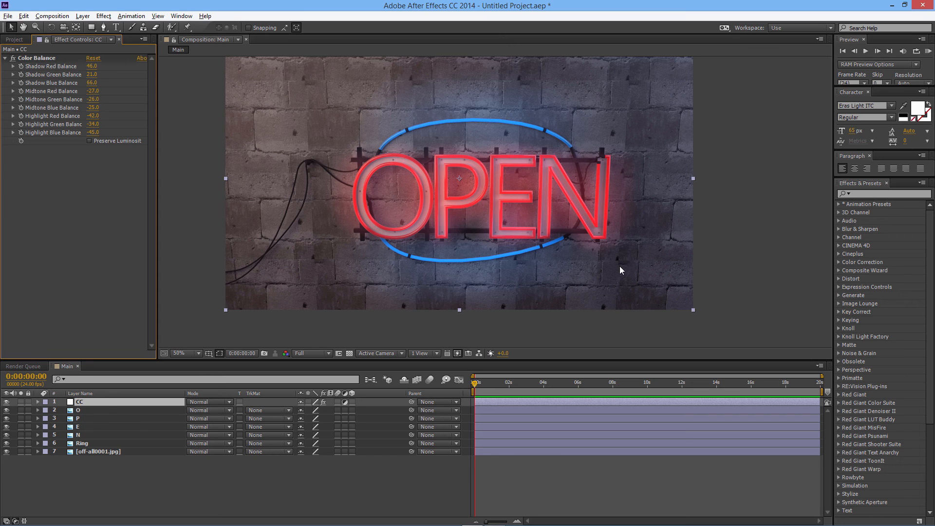
{"action": "left_click", "coordinate": [13, 58]}
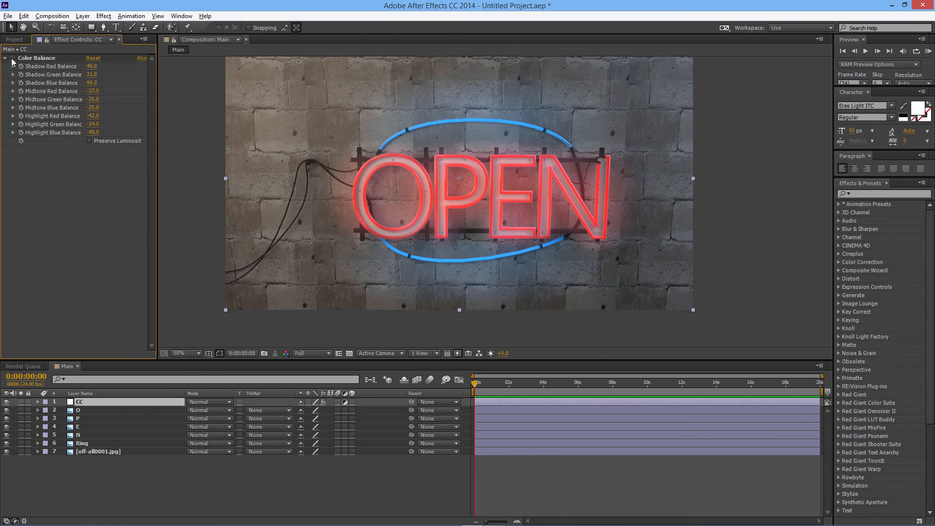
{"action": "left_click", "coordinate": [13, 59]}
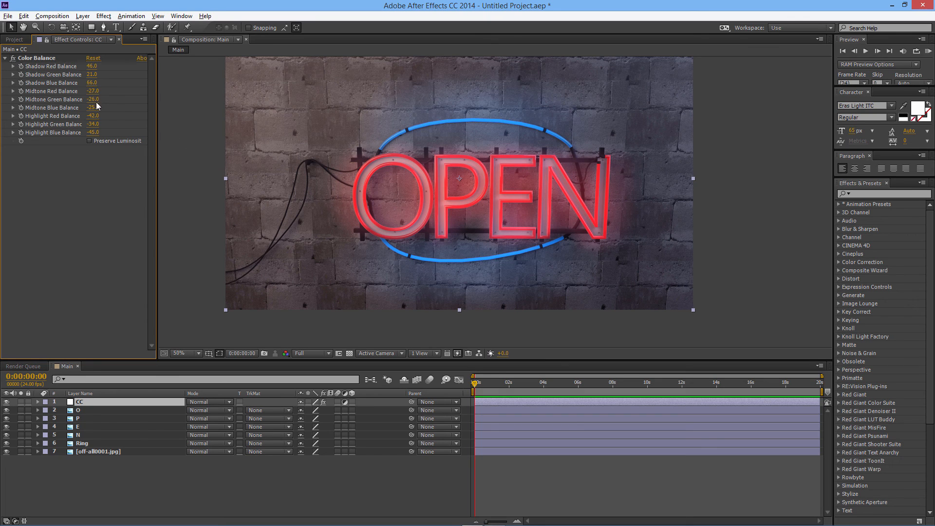
Step: Add a Curves effect to the CC layer and pull the RGB curve's lower midtones slightly below the diagonal
{"action": "left_click", "coordinate": [102, 16]}
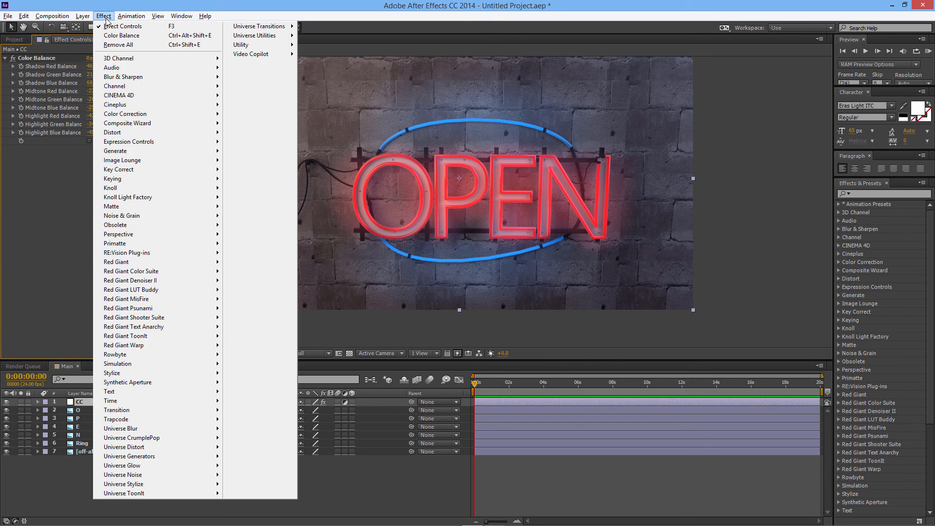
{"action": "mouse_move", "coordinate": [179, 112]}
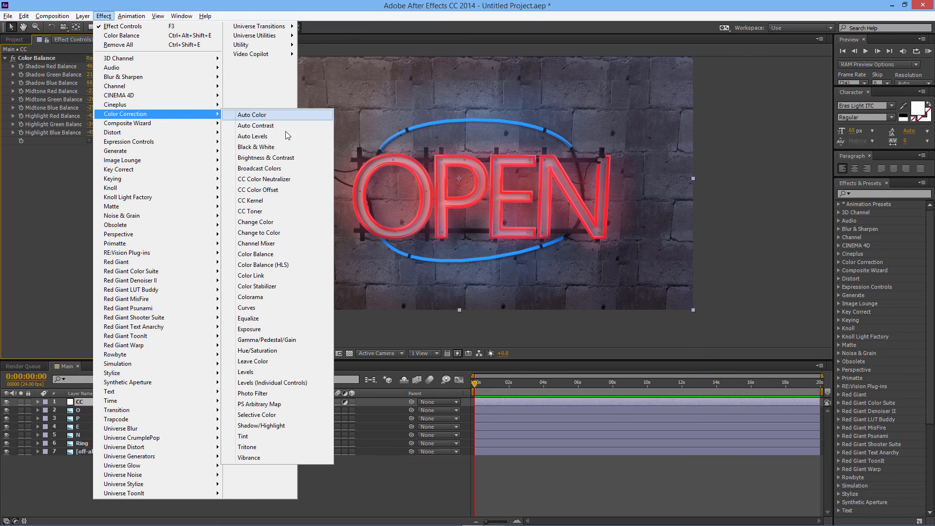
{"action": "left_click", "coordinate": [262, 308]}
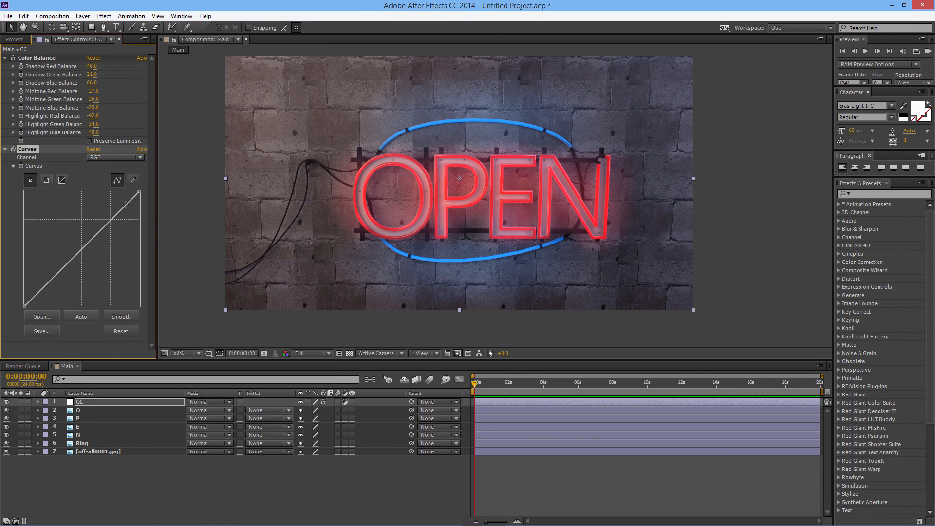
{"action": "left_click_drag", "start_coordinate": [125, 204], "coordinate": [128, 206]}
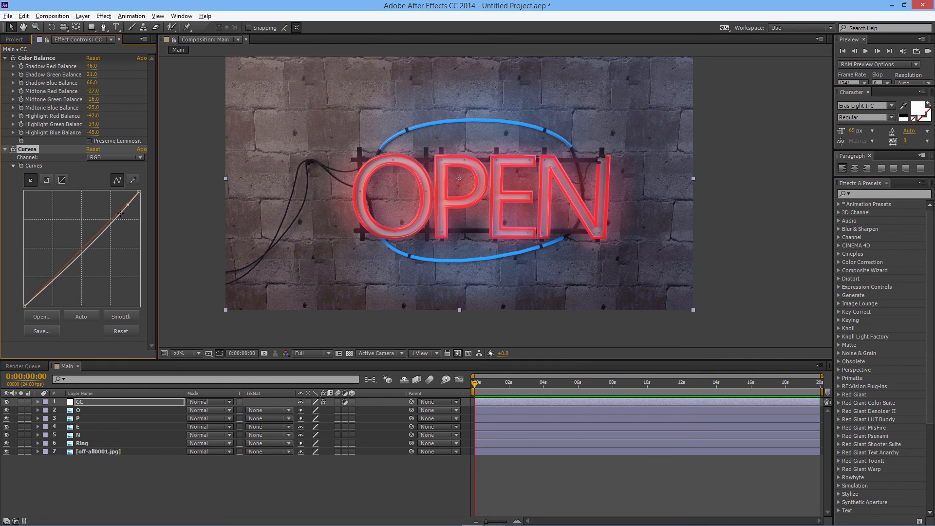
{"action": "mouse_move", "coordinate": [78, 257]}
{"action": "left_mouse_down"}
{"action": "mouse_move", "coordinate": [70, 256]}
{"action": "mouse_move", "coordinate": [87, 263]}
{"action": "left_mouse_up"}
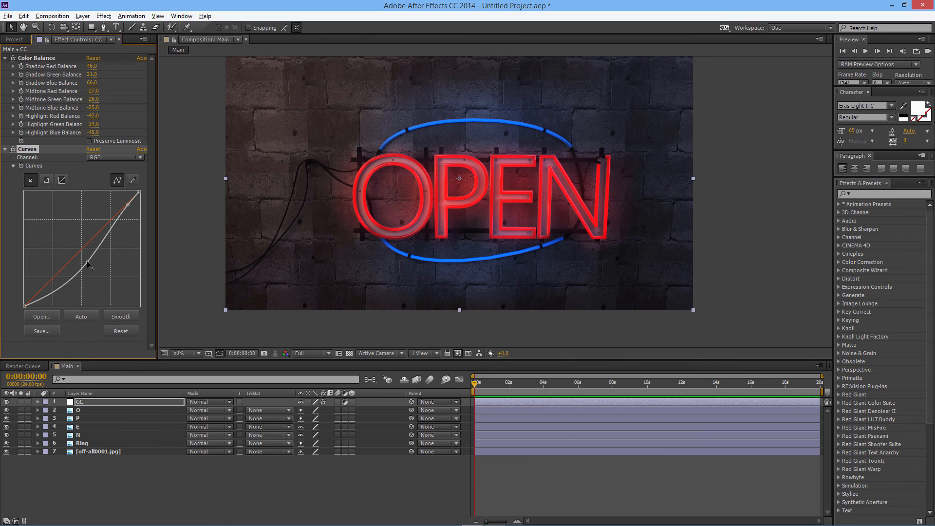
{"action": "left_click_drag", "start_coordinate": [87, 261], "coordinate": [75, 263]}
Step: Lift the red and blue curves slightly above the diagonal in the Curves effect and return its channel to RGB
{"action": "left_click", "coordinate": [116, 158]}
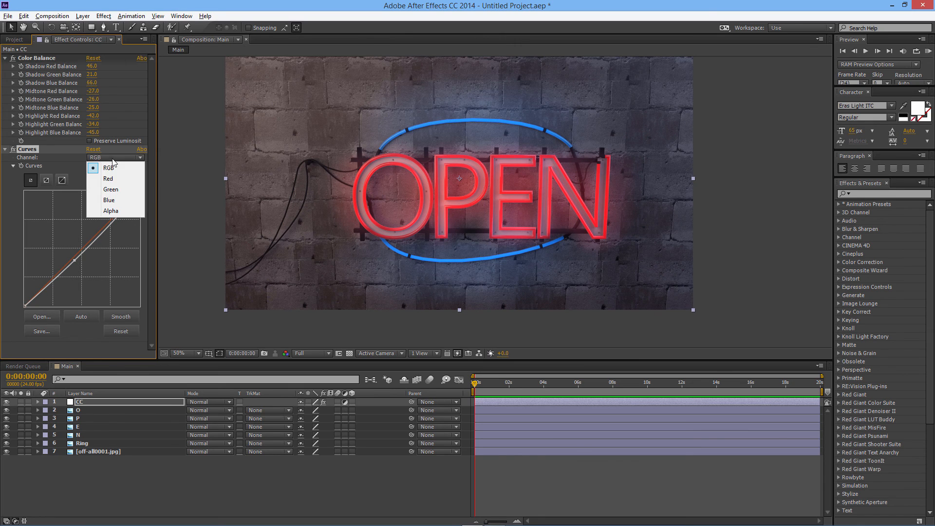
{"action": "left_click", "coordinate": [118, 180]}
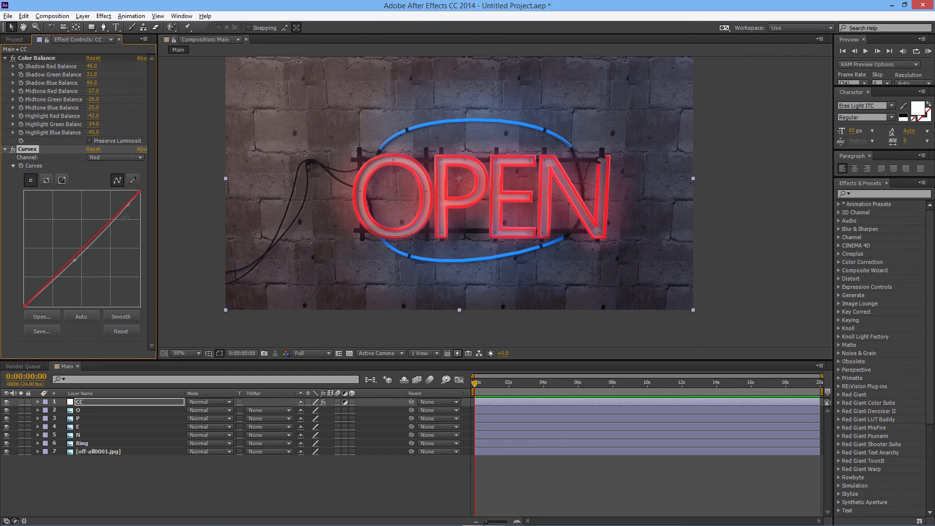
{"action": "left_click", "coordinate": [115, 157]}
{"action": "left_click", "coordinate": [112, 165]}
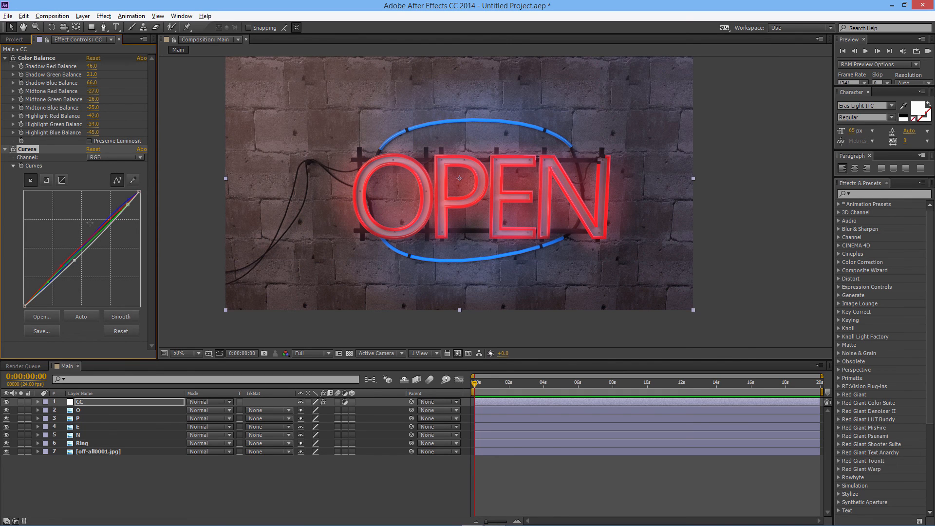
Step: Compare the image with the Curves effect off and on, and collapse the Curves and Color Balance settings
{"action": "left_click", "coordinate": [13, 150]}
{"action": "left_click", "coordinate": [14, 150]}
{"action": "left_click", "coordinate": [13, 149]}
{"action": "left_click", "coordinate": [13, 149]}
{"action": "left_click", "coordinate": [13, 150]}
{"action": "left_click", "coordinate": [13, 150]}
{"action": "left_click", "coordinate": [4, 149]}
{"action": "left_click", "coordinate": [5, 59]}
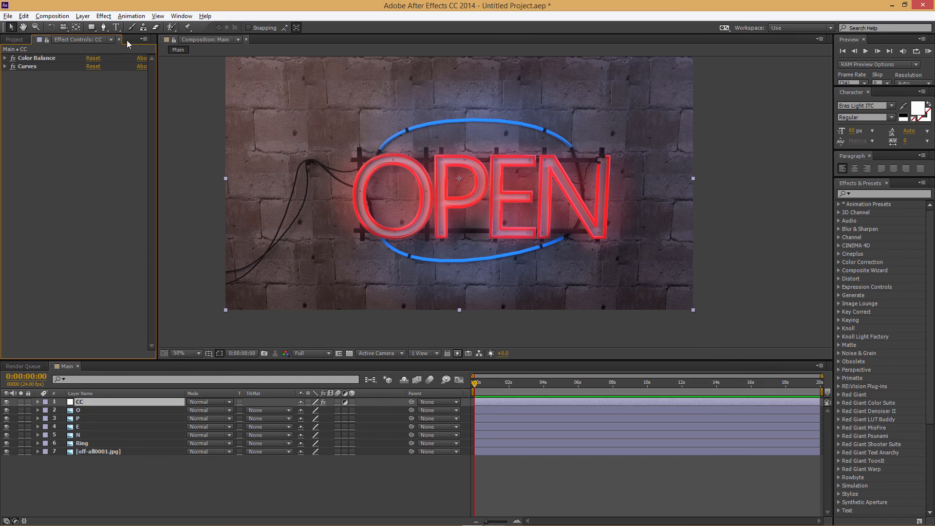
Step: Add an Exposure effect to the CC layer with exposure -0.15 and gamma correction 0.97
{"action": "left_click", "coordinate": [104, 16]}
{"action": "mouse_move", "coordinate": [188, 115]}
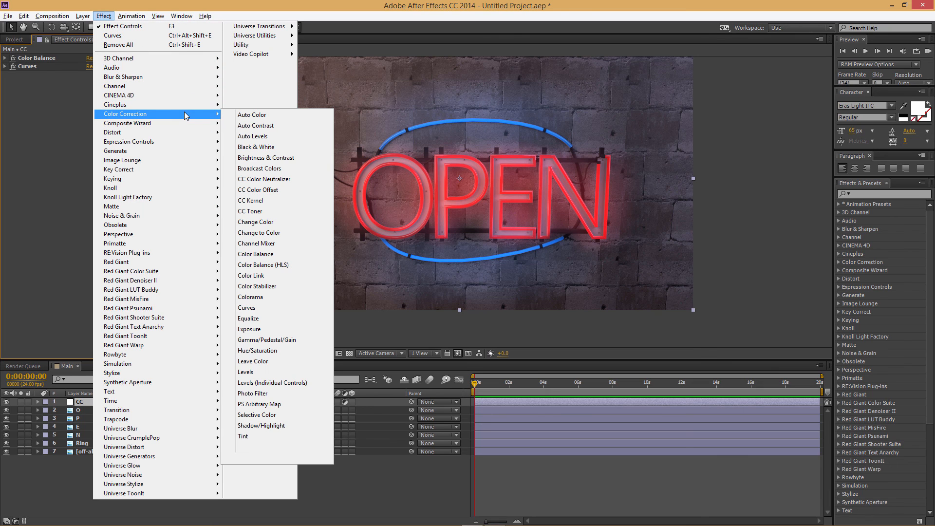
{"action": "left_click", "coordinate": [264, 335]}
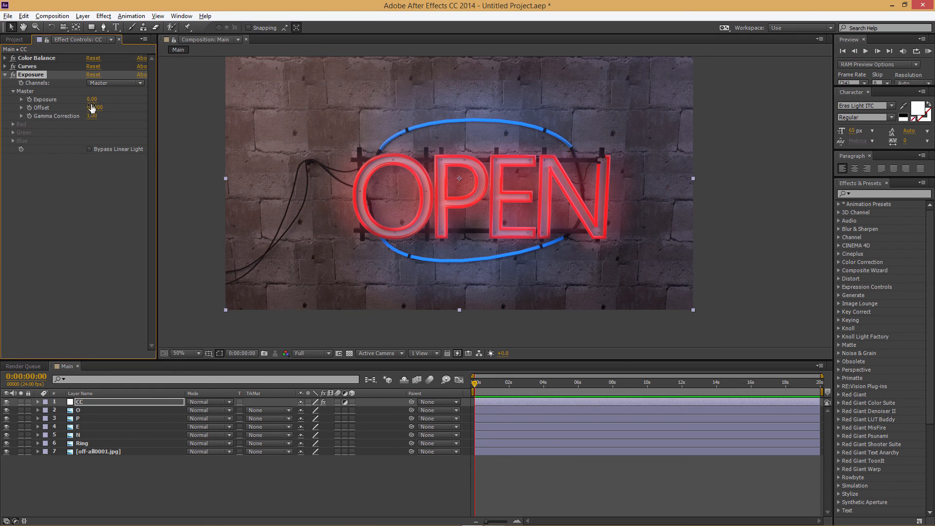
{"action": "left_click", "coordinate": [106, 16]}
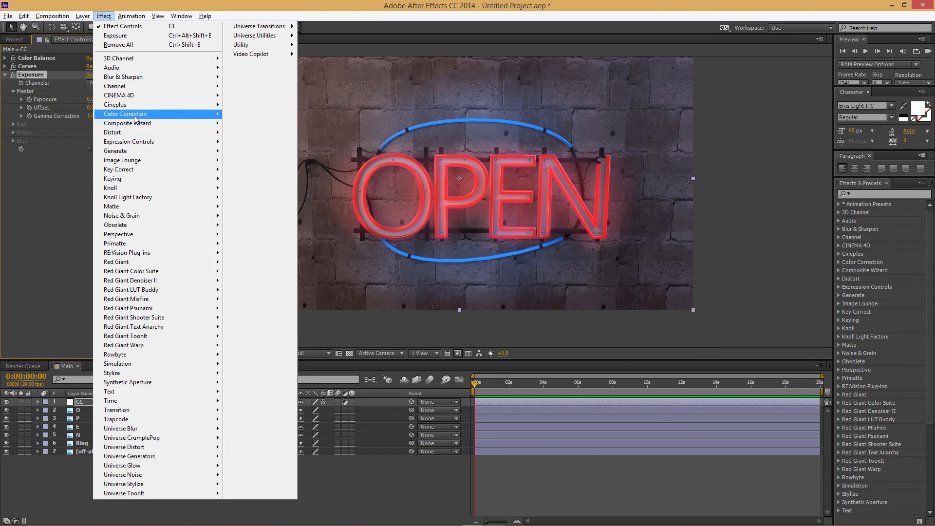
{"action": "left_click", "coordinate": [70, 137]}
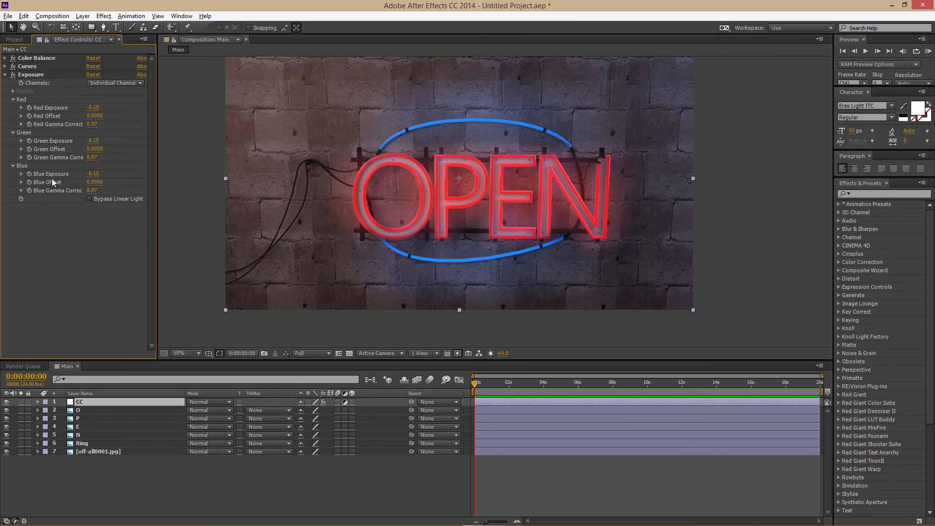
Step: Check the Exposure effect in Master mode, return it to Individual Channels, and collapse its settings
{"action": "left_click", "coordinate": [138, 83]}
{"action": "left_click", "coordinate": [130, 93]}
{"action": "left_click", "coordinate": [126, 83]}
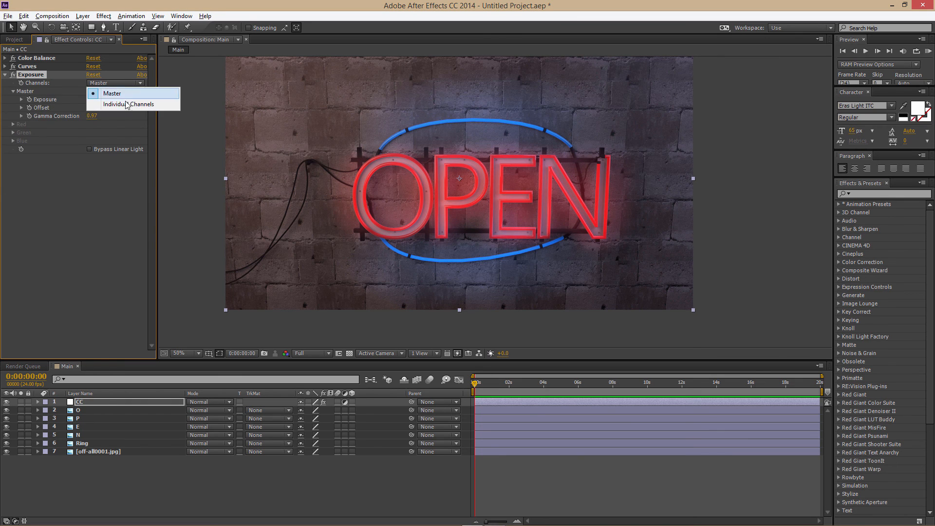
{"action": "left_click", "coordinate": [127, 104]}
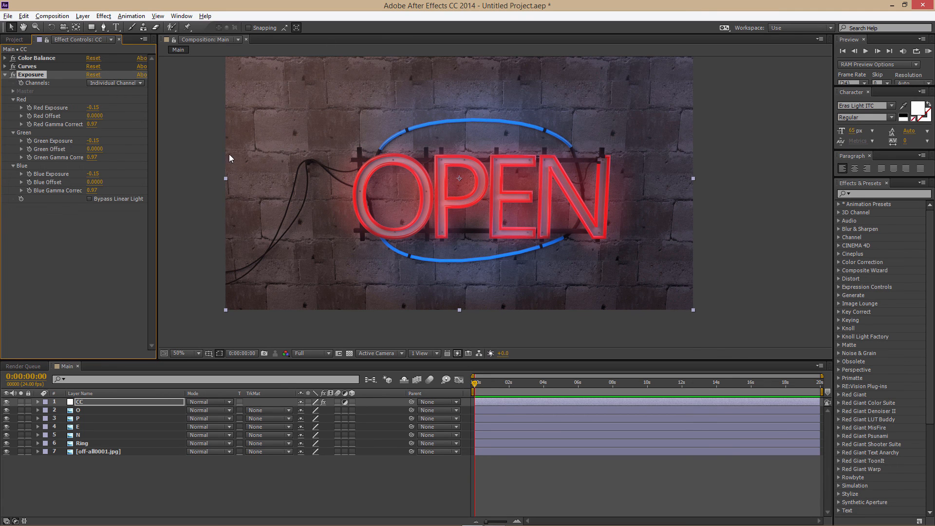
{"action": "left_click", "coordinate": [15, 75]}
{"action": "left_click", "coordinate": [6, 75]}
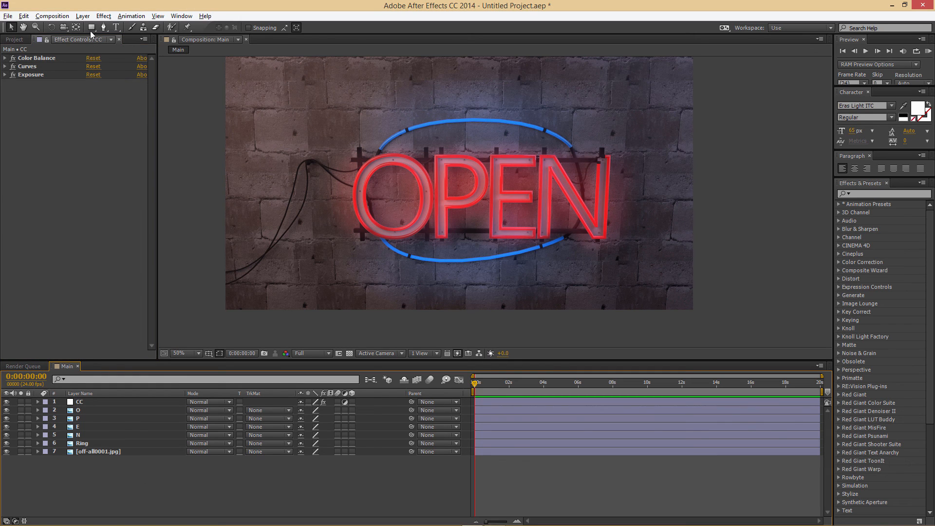
Step: Create a black 1920 x 1080 px solid layer named OF above the CC layer
{"action": "left_click", "coordinate": [83, 16]}
{"action": "mouse_move", "coordinate": [98, 27]}
{"action": "left_click", "coordinate": [263, 38]}
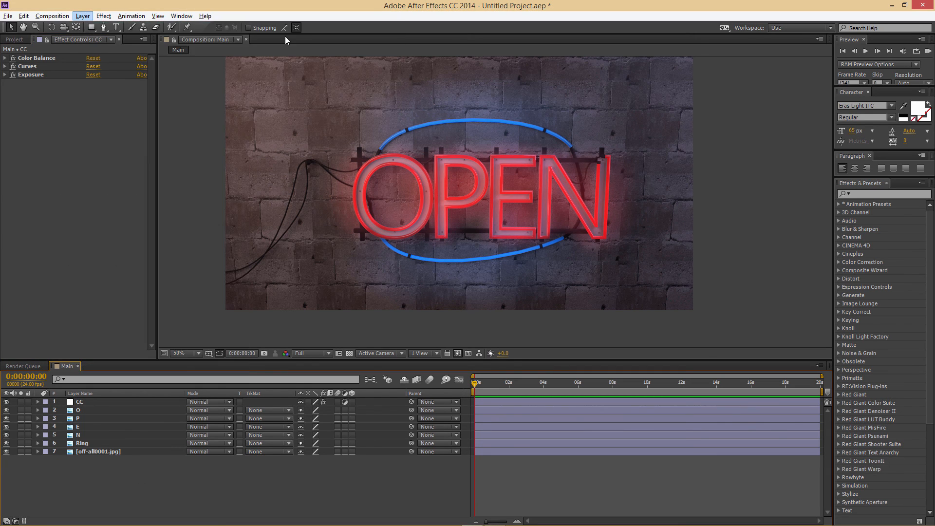
{"action": "left_click", "coordinate": [506, 361]}
{"action": "left_click", "coordinate": [409, 348]}
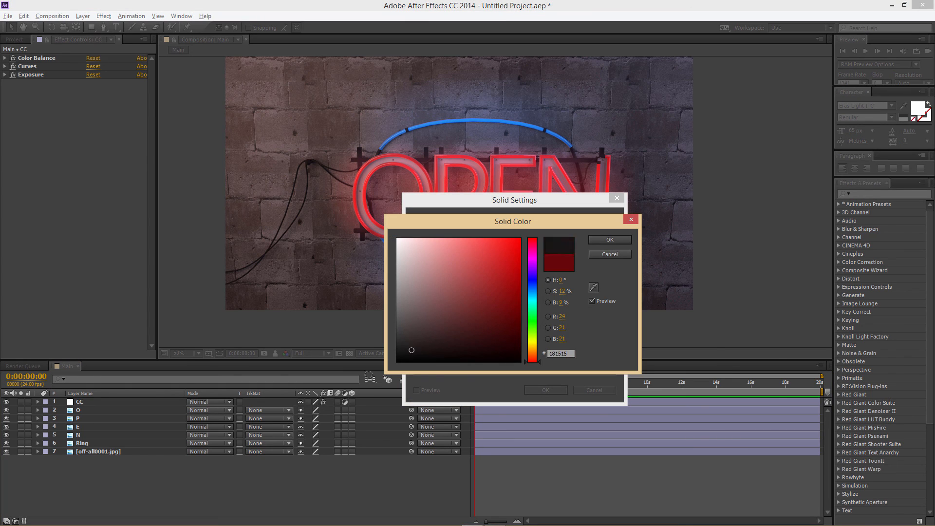
{"action": "left_click", "coordinate": [606, 241]}
{"action": "left_click_drag", "start_coordinate": [496, 219], "coordinate": [460, 222]}
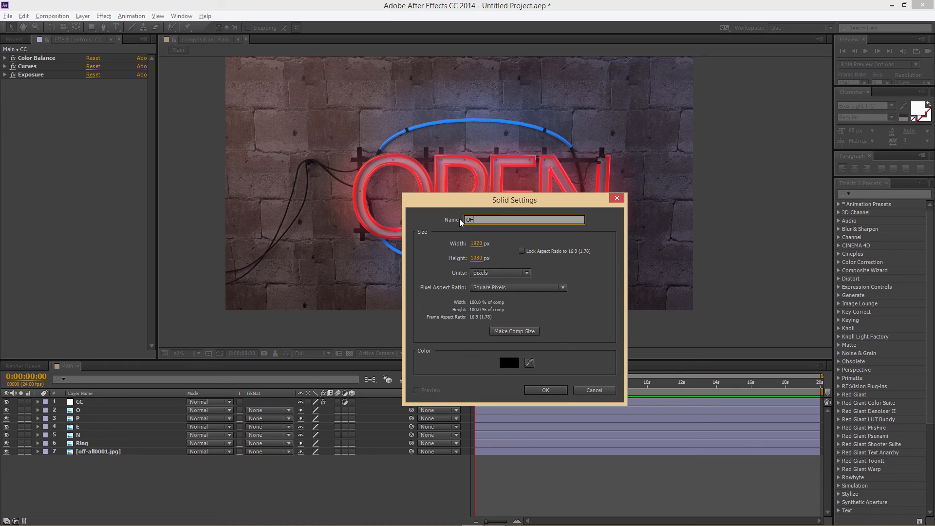
{"action": "left_click", "coordinate": [548, 390]}
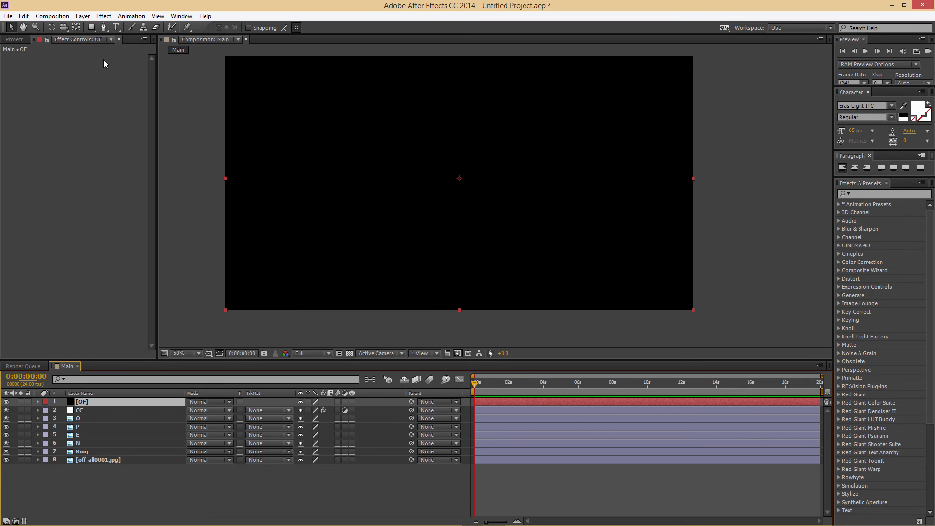
Step: Apply the Video Copilot Optical Flares effect to the OF solid
{"action": "left_click", "coordinate": [105, 17]}
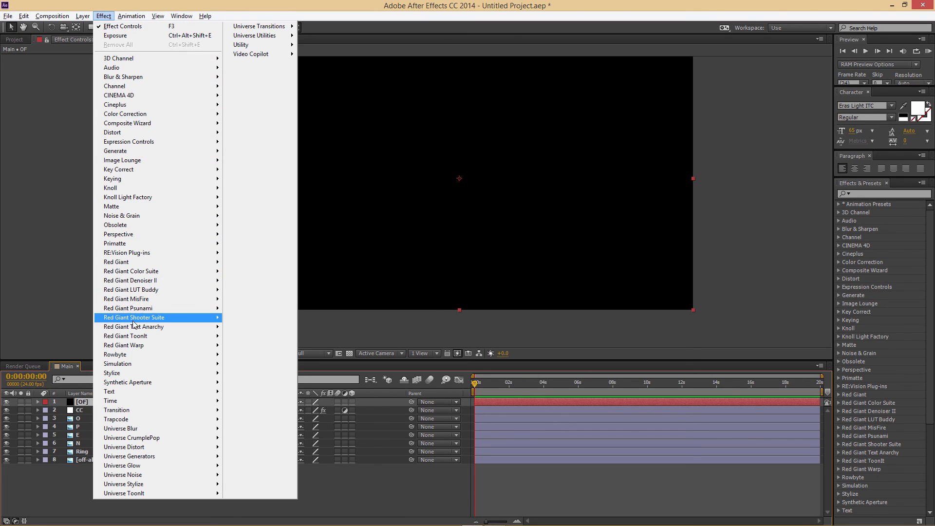
{"action": "mouse_move", "coordinate": [155, 422]}
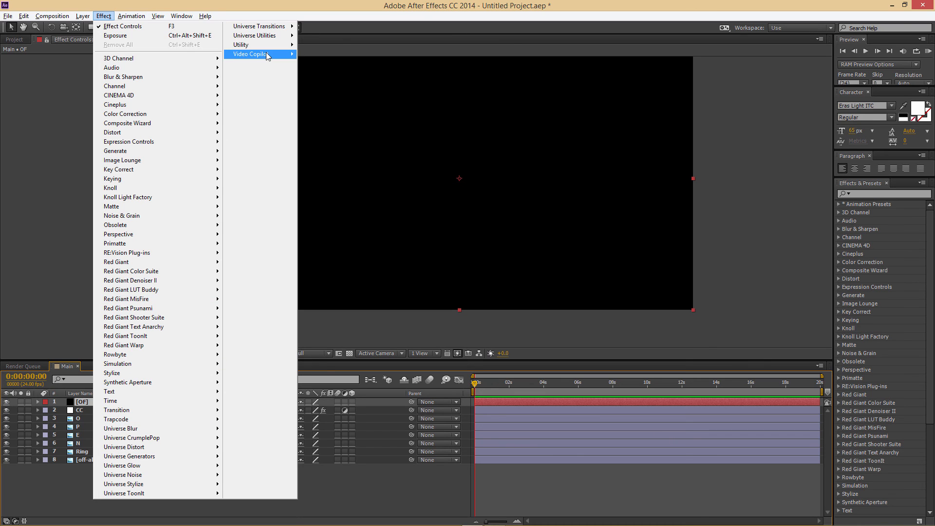
{"action": "mouse_move", "coordinate": [269, 55]}
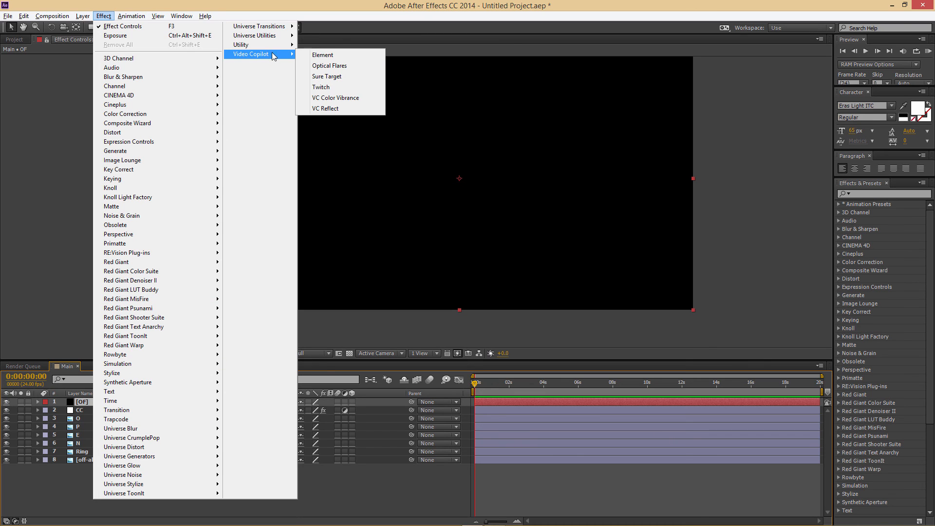
{"action": "left_click", "coordinate": [349, 66]}
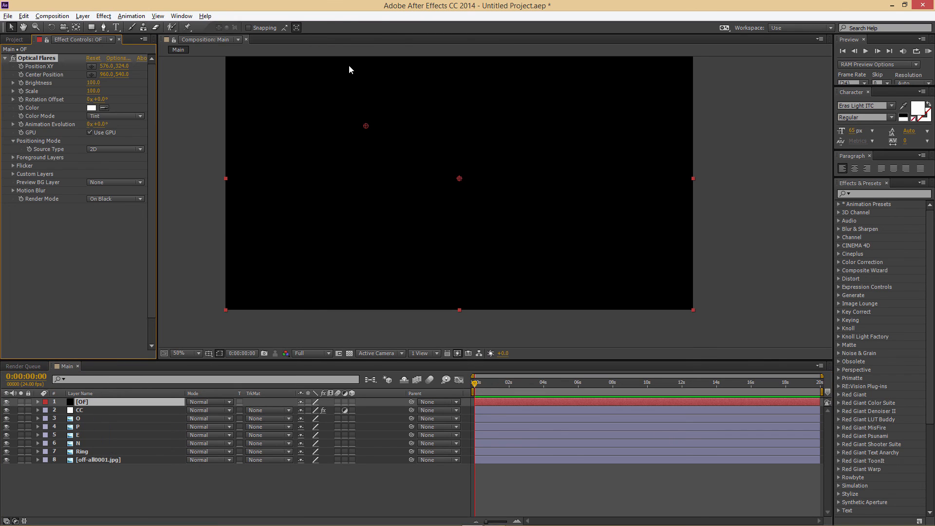
Step: Load the Main Light preset from the Light presets in the Optical Flares options
{"action": "left_click", "coordinate": [118, 59]}
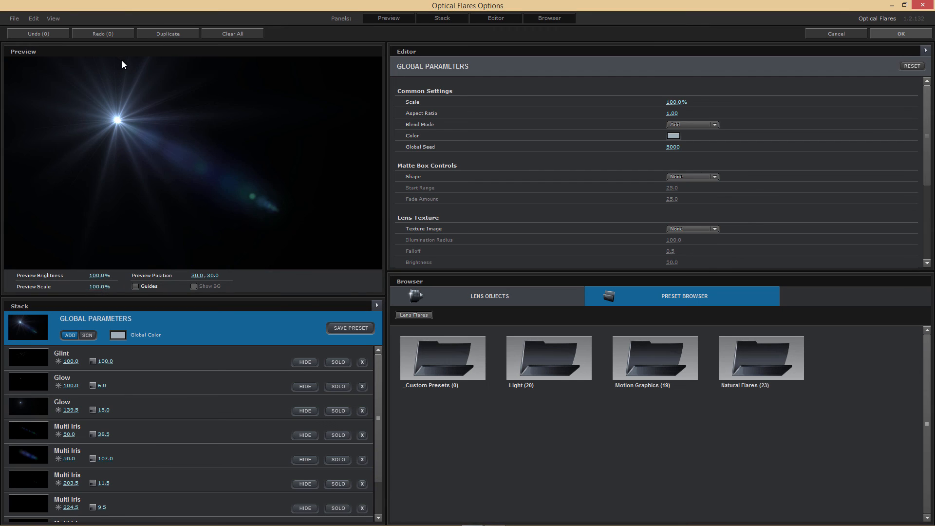
{"action": "left_click", "coordinate": [540, 356]}
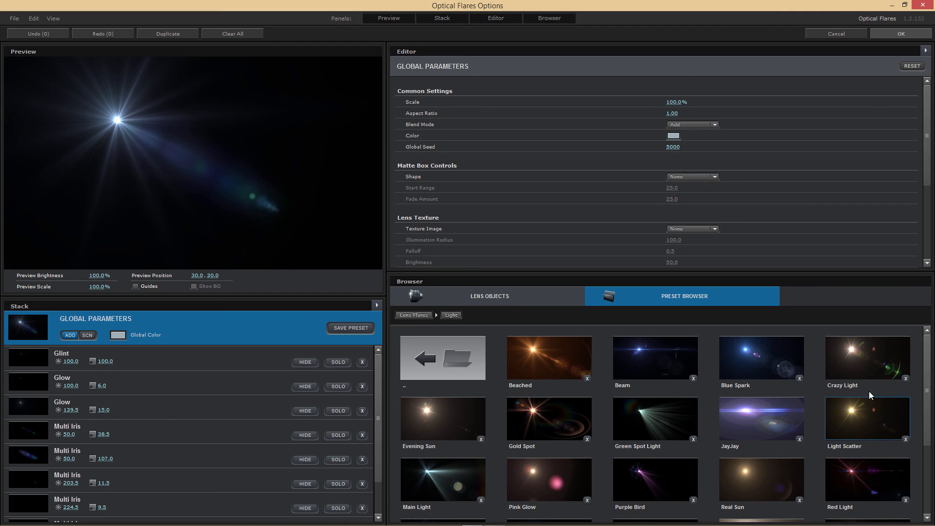
{"action": "left_click", "coordinate": [428, 489]}
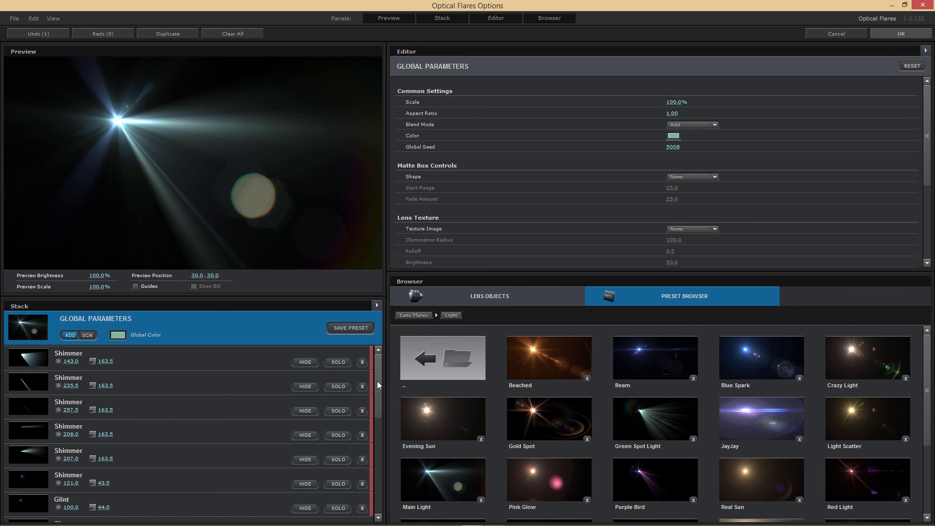
Step: Hide the two last Iris elements in the flare stack, both with brightness 331.0 and scale 100.0
{"action": "left_click_drag", "start_coordinate": [378, 384], "coordinate": [371, 486]}
{"action": "left_click", "coordinate": [305, 490]}
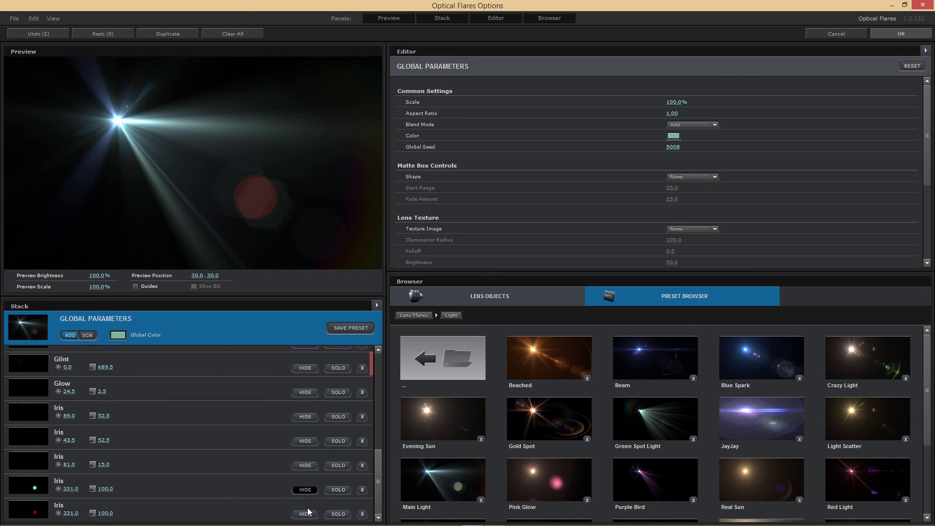
{"action": "left_click", "coordinate": [309, 515]}
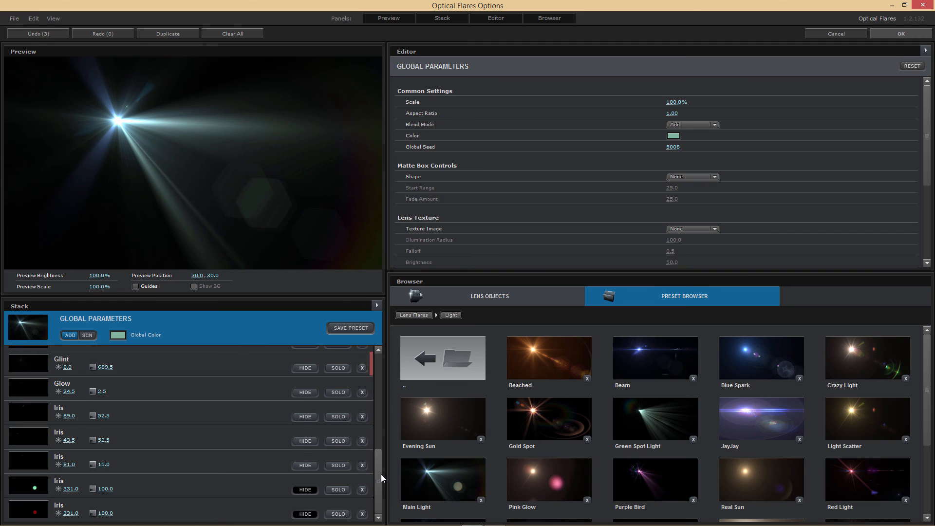
Step: Toggle Shimmer, Glint and Glow elements individually to check what each adds to the flare, and view the preset folders
{"action": "mouse_move", "coordinate": [379, 479]}
{"action": "left_mouse_down"}
{"action": "mouse_move", "coordinate": [387, 379]}
{"action": "mouse_move", "coordinate": [385, 392]}
{"action": "left_mouse_up"}
{"action": "left_click", "coordinate": [305, 452]}
{"action": "left_click", "coordinate": [306, 452]}
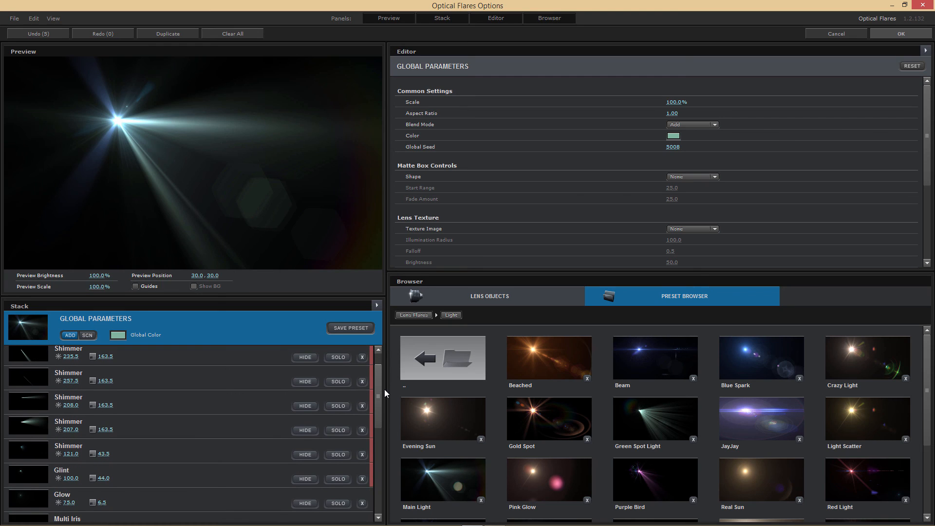
{"action": "left_click", "coordinate": [304, 455]}
{"action": "left_click", "coordinate": [304, 455]}
{"action": "left_click", "coordinate": [306, 479]}
{"action": "left_click", "coordinate": [306, 479]}
{"action": "scroll", "coordinate": [382, 434], "scroll_direction": "down", "scroll_amount": 2}
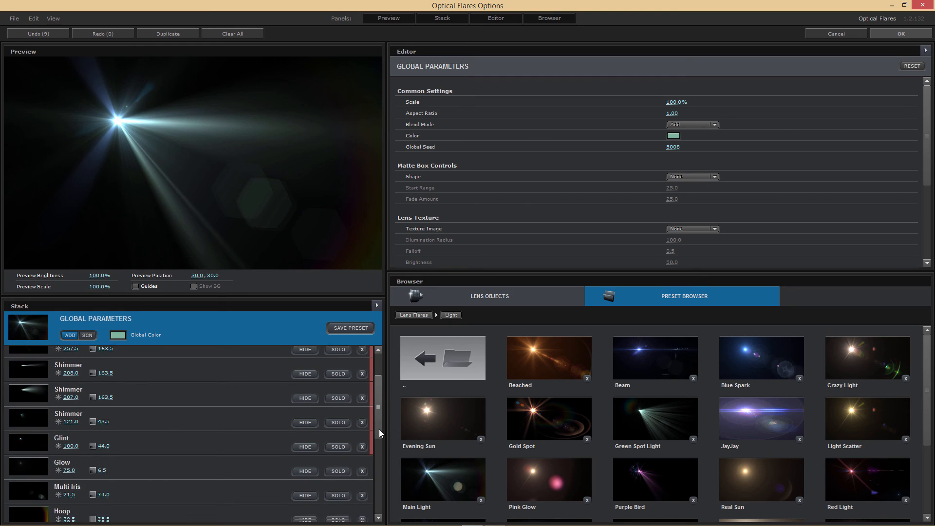
{"action": "left_click", "coordinate": [306, 460]}
{"action": "left_click", "coordinate": [306, 458]}
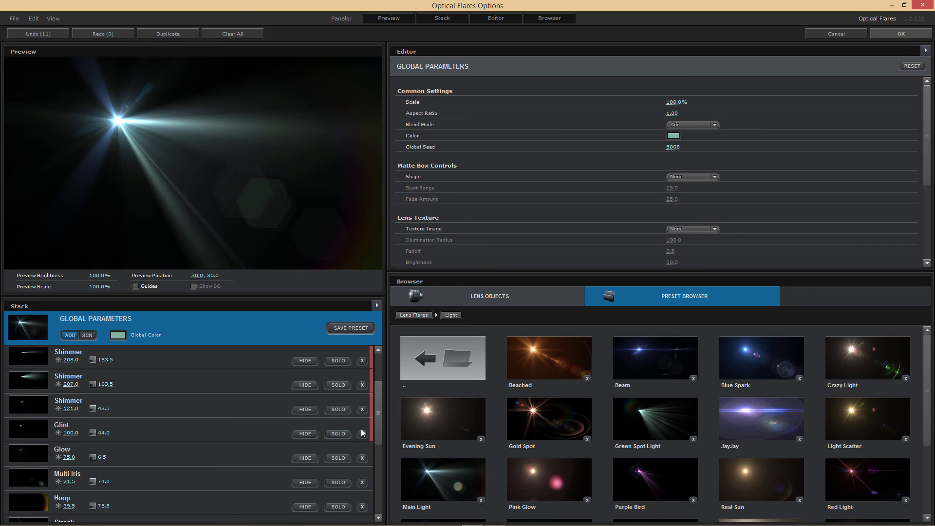
{"action": "scroll", "coordinate": [382, 424], "scroll_direction": "up", "scroll_amount": 3}
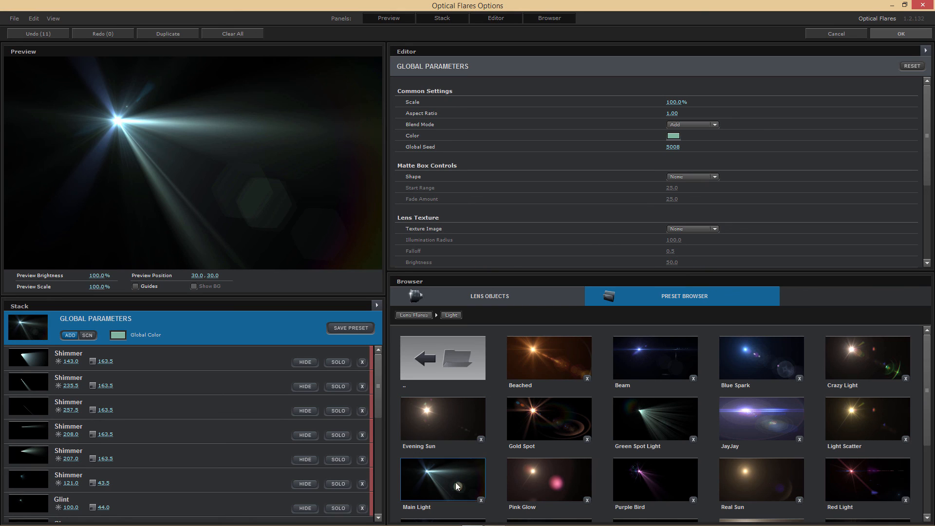
{"action": "left_click", "coordinate": [414, 315]}
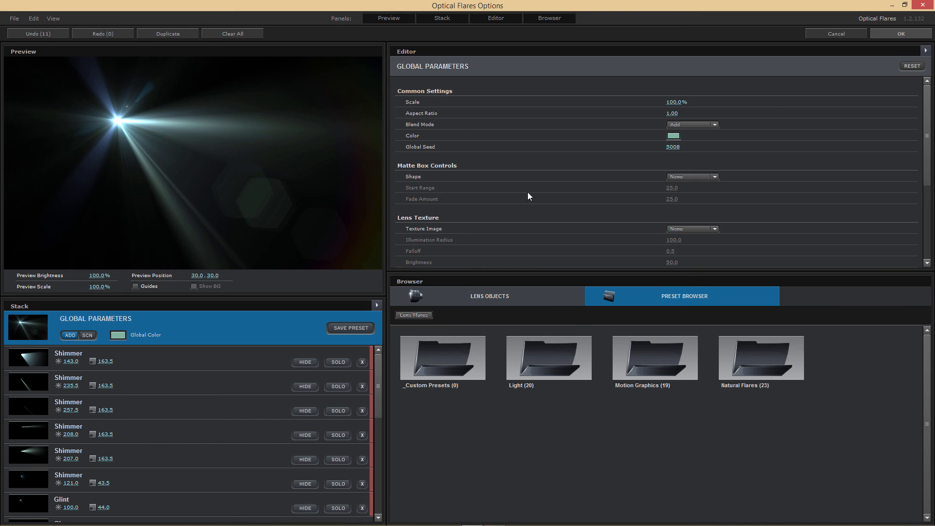
{"action": "left_click", "coordinate": [565, 343]}
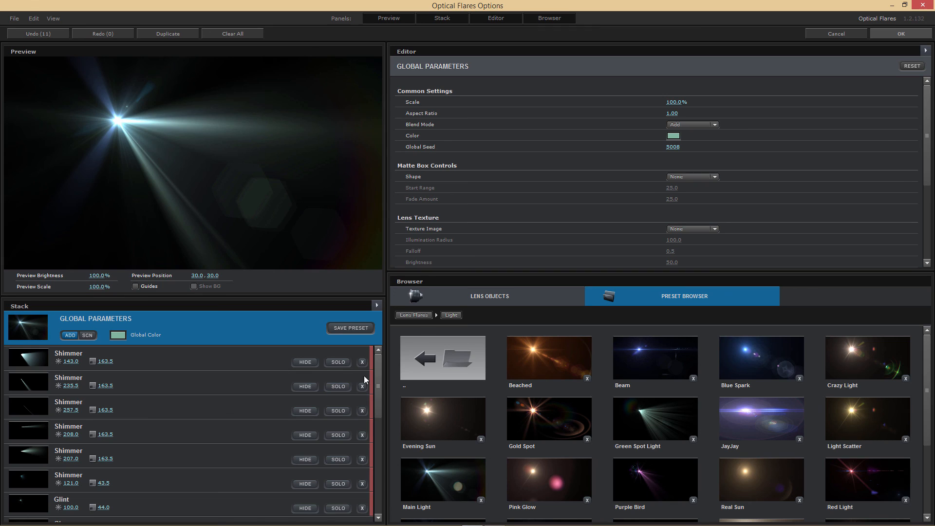
Step: Hide the Multi Iris element in the flare stack
{"action": "left_click_drag", "start_coordinate": [378, 376], "coordinate": [377, 417]}
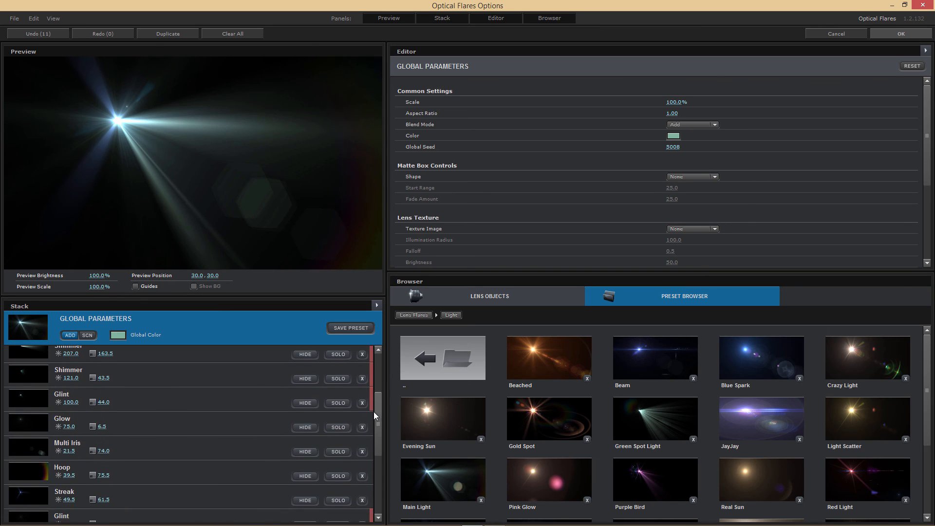
{"action": "left_click", "coordinate": [306, 453]}
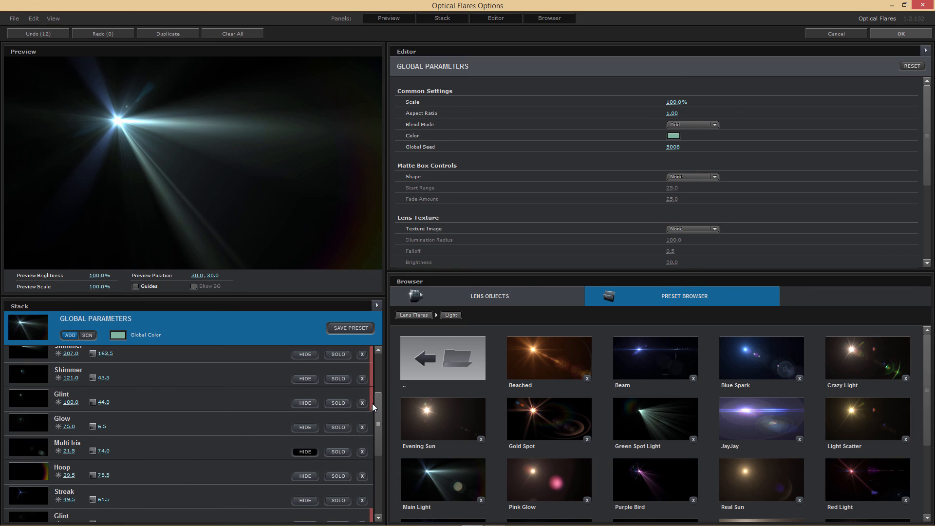
{"action": "scroll", "coordinate": [367, 431], "scroll_direction": "up", "scroll_amount": 4}
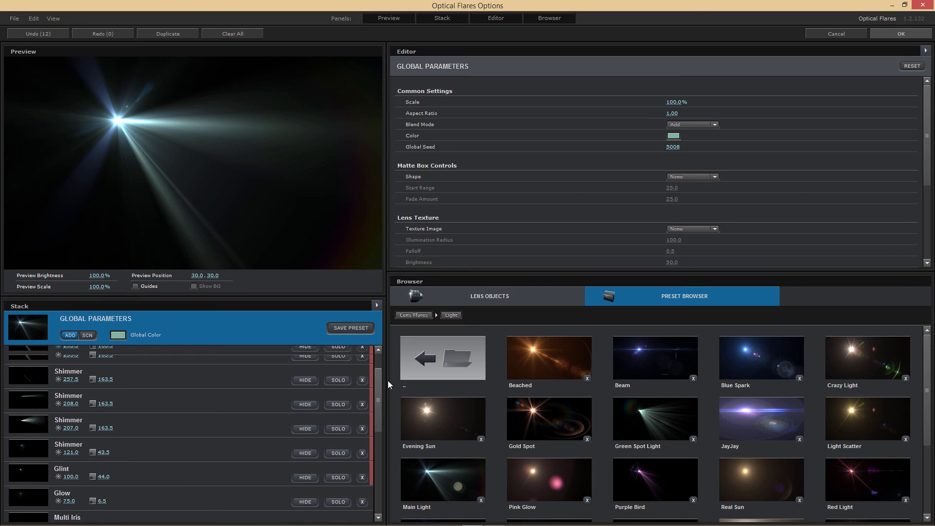
Step: Set the flare's global color to B5A380 in the Optical Flares options
{"action": "left_click", "coordinate": [117, 336]}
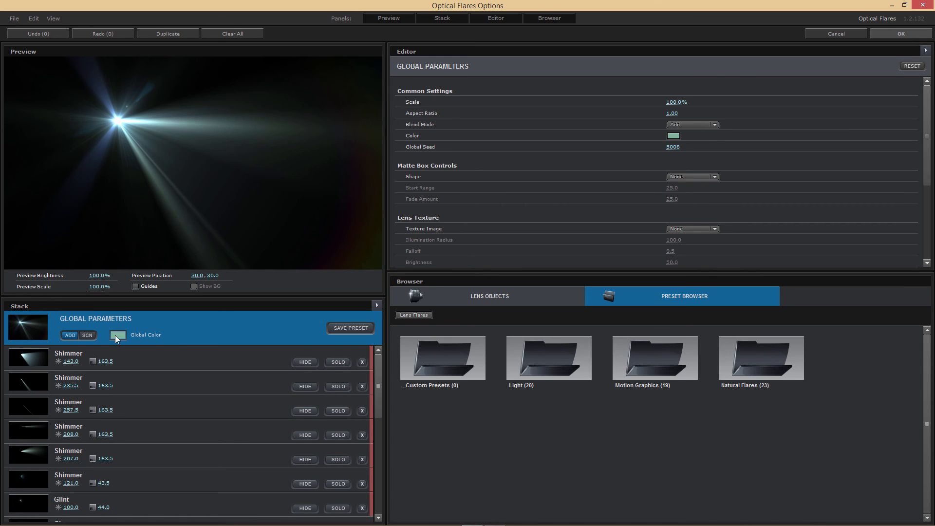
{"action": "double_click", "coordinate": [195, 356]}
{"action": "type", "text": "B5A380"}
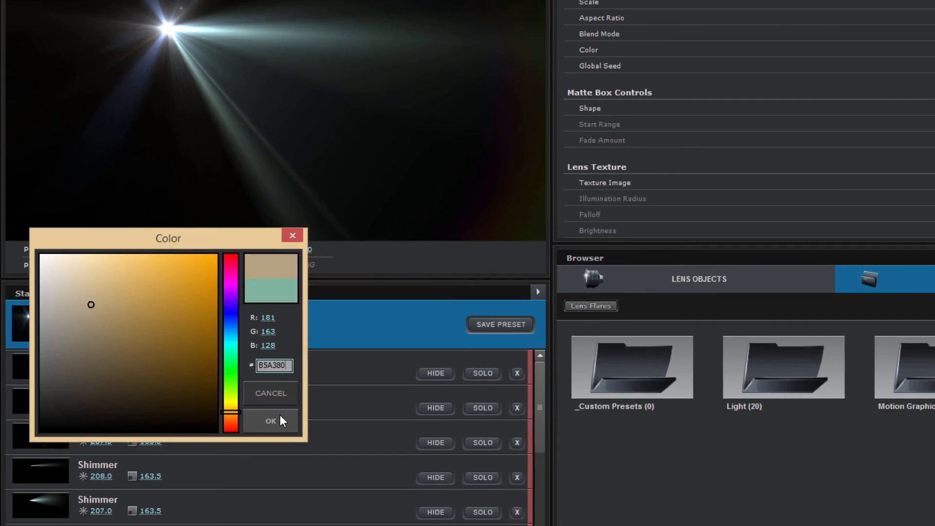
{"action": "left_click", "coordinate": [329, 439]}
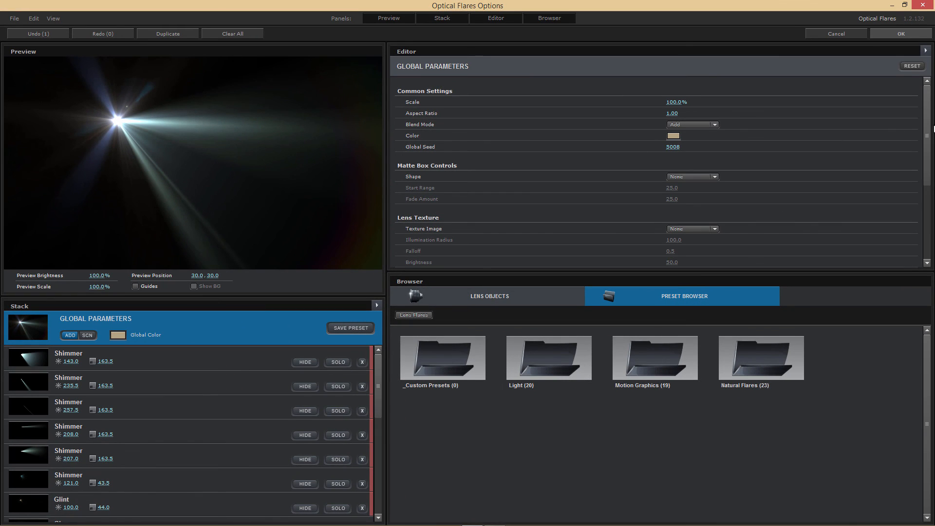
{"action": "scroll", "coordinate": [923, 156], "scroll_direction": "down", "scroll_amount": 3}
{"action": "scroll", "coordinate": [923, 161], "scroll_direction": "up", "scroll_amount": 3}
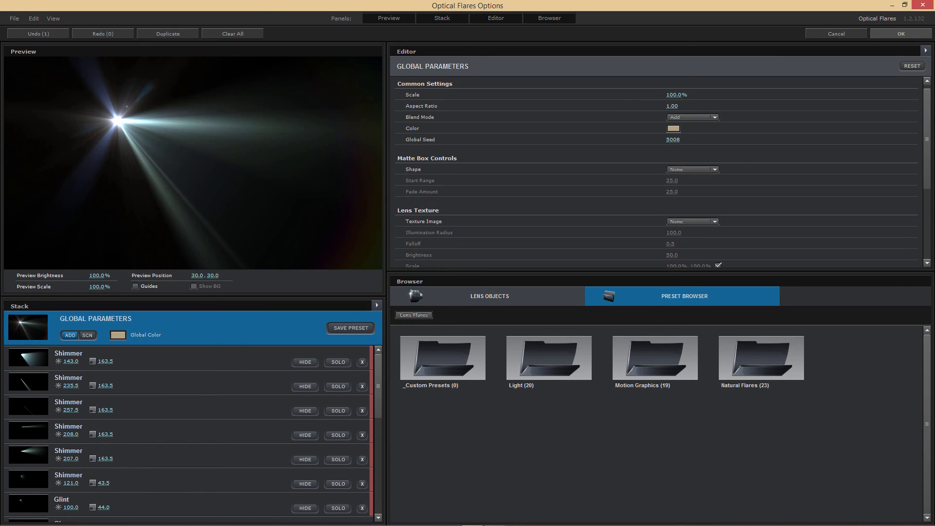
Step: Recolor the individual flare elements down the stack, from the first Shimmer to the Iris, with tan B5A380 and accept the flare options
{"action": "left_click", "coordinate": [175, 363]}
{"action": "key", "text": "Down"}
{"action": "key", "text": "Down"}
{"action": "key", "text": "Down"}
{"action": "key", "text": "Down"}
{"action": "key", "text": "Down"}
{"action": "key", "text": "Down"}
{"action": "key", "text": "Down"}
{"action": "key", "text": "Down"}
{"action": "key", "text": "Down"}
{"action": "key", "text": "Down"}
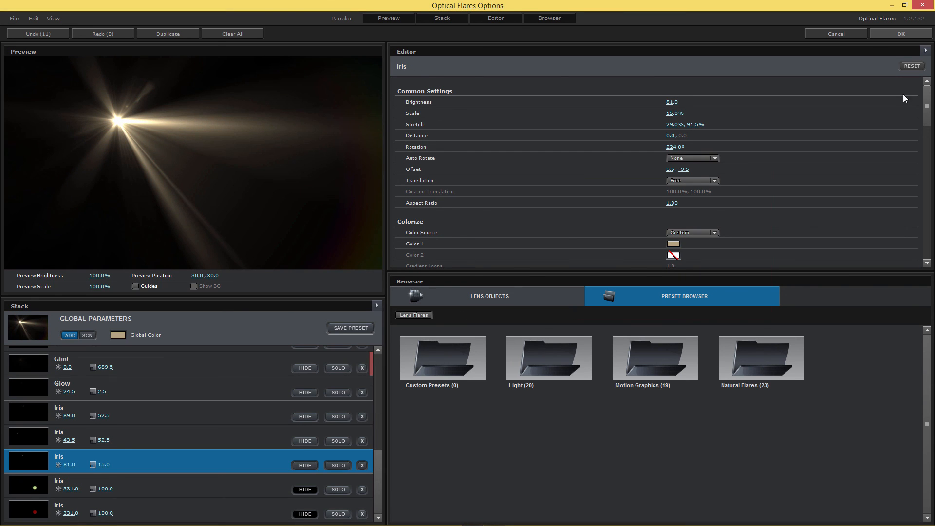
{"action": "left_click", "coordinate": [905, 34]}
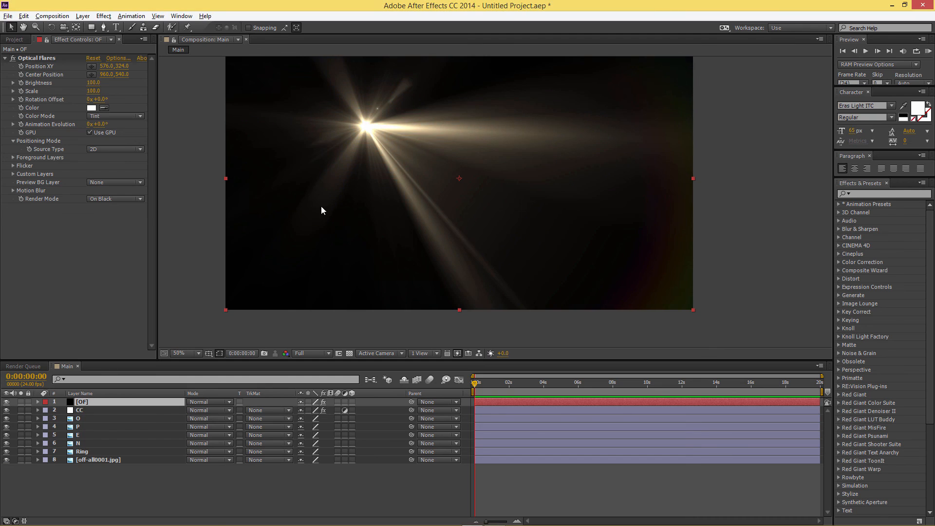
Step: Set the Optical Flares Render Mode to On Transparent on the OF layer
{"action": "left_click", "coordinate": [106, 200]}
{"action": "left_click", "coordinate": [131, 230]}
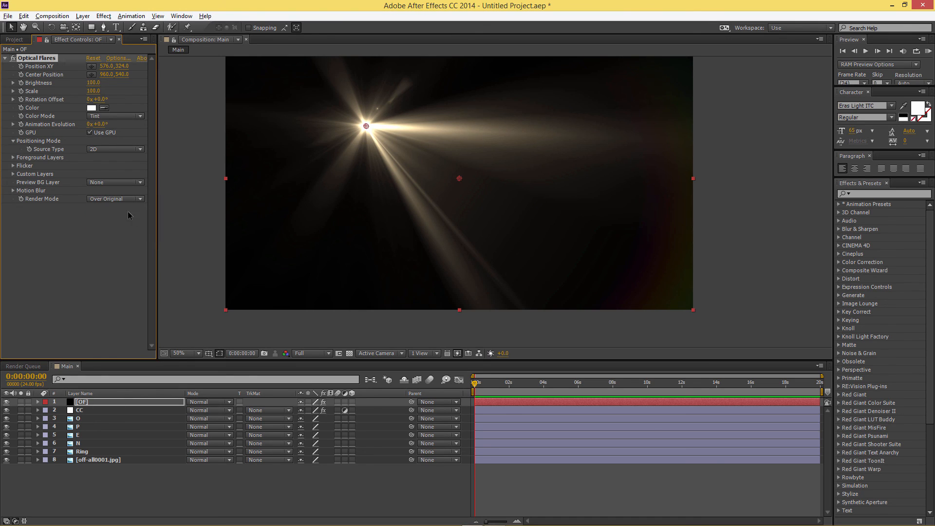
{"action": "left_click", "coordinate": [117, 202]}
{"action": "left_click", "coordinate": [130, 218]}
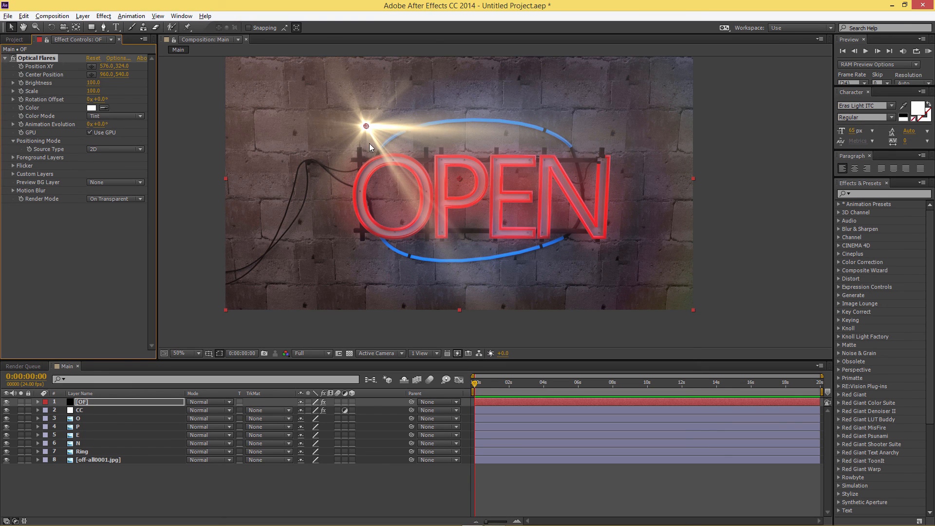
Step: Move the flare source just outside the image's upper-left corner, to about -112, -20, and its center position to about 592, 520
{"action": "key", "text": "comma"}
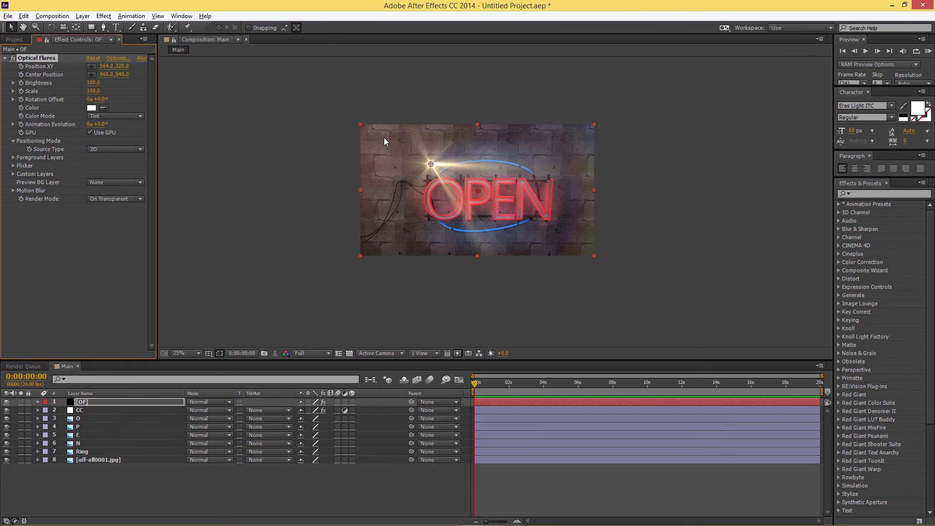
{"action": "left_click_drag", "start_coordinate": [382, 137], "coordinate": [355, 125]}
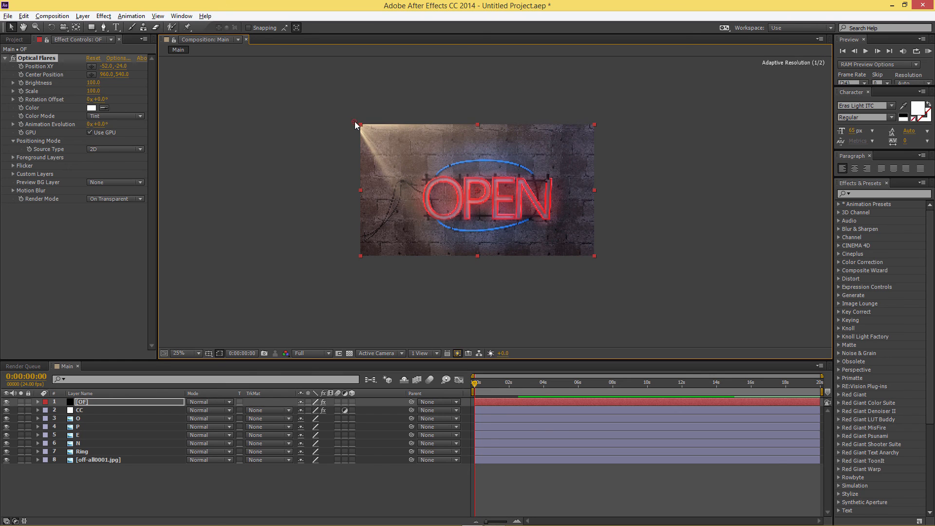
{"action": "left_click_drag", "start_coordinate": [474, 191], "coordinate": [440, 174]}
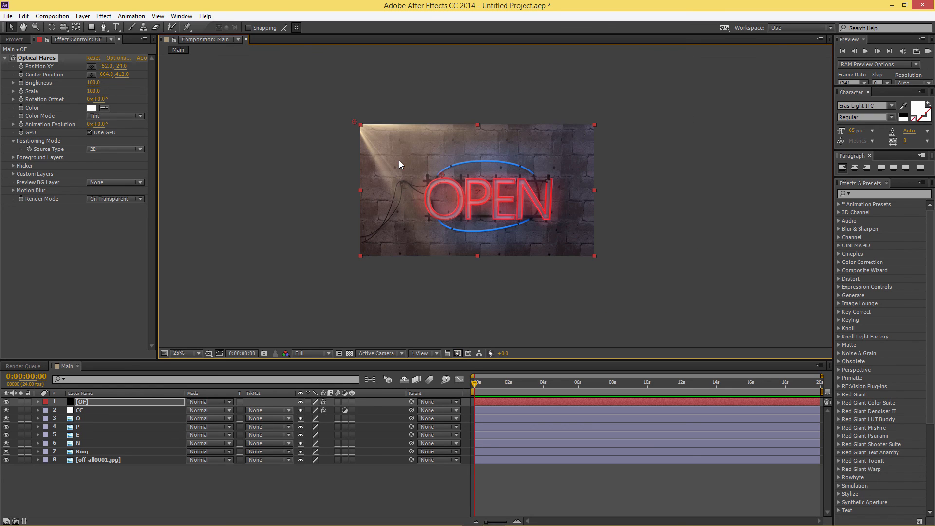
{"action": "left_click_drag", "start_coordinate": [438, 179], "coordinate": [435, 184]}
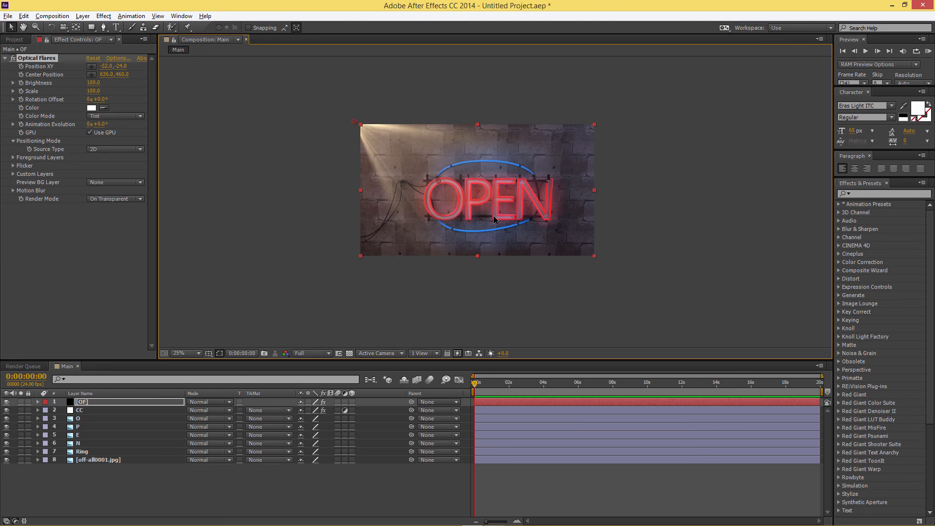
{"action": "left_click", "coordinate": [100, 93]}
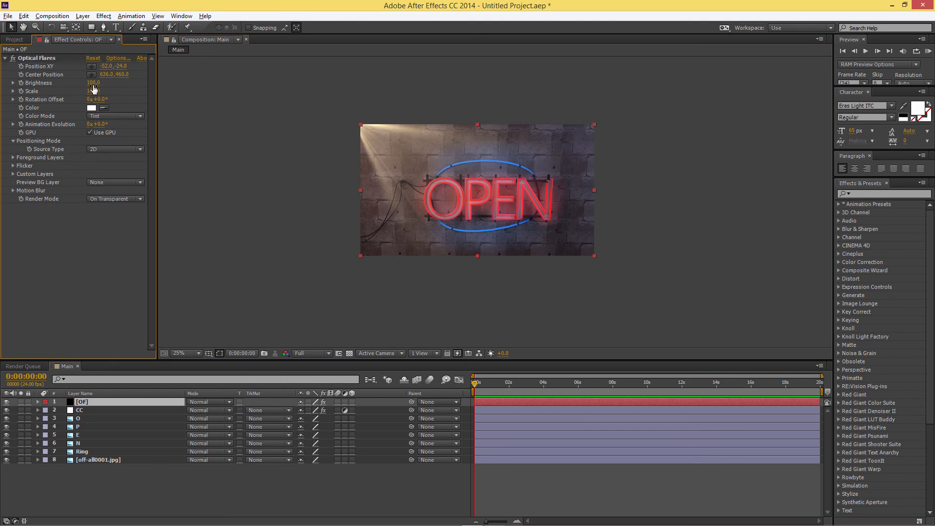
{"action": "left_click", "coordinate": [49, 58]}
{"action": "left_click_drag", "start_coordinate": [354, 121], "coordinate": [348, 127]}
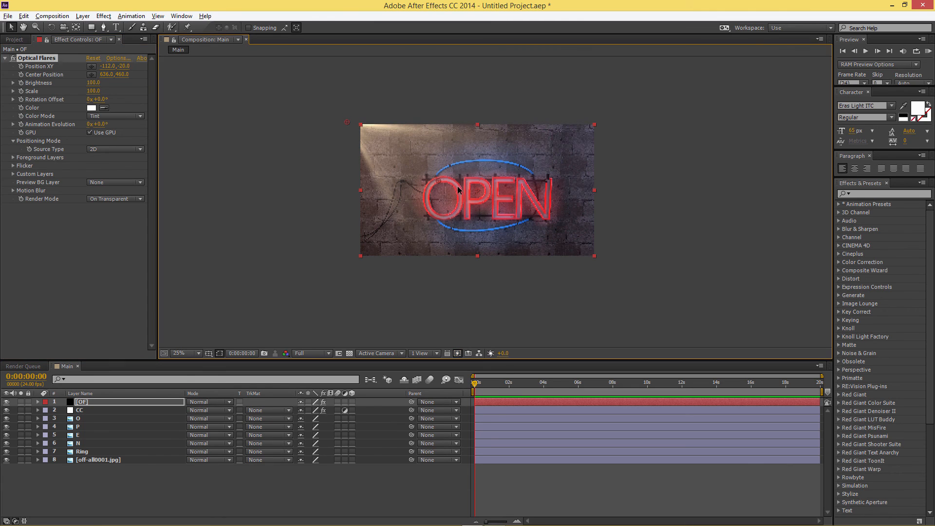
{"action": "left_click_drag", "start_coordinate": [440, 183], "coordinate": [433, 187]}
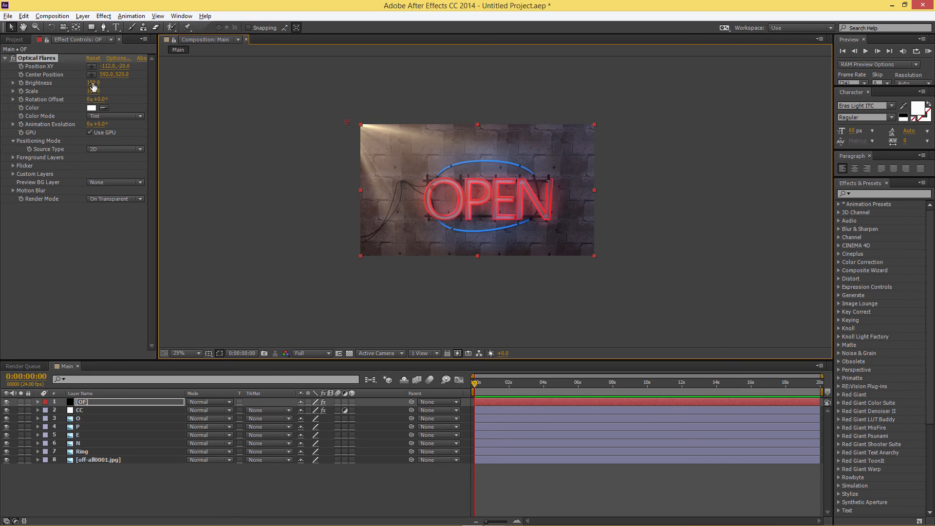
Step: Set the flare's Brightness to 70 and shift its source position to about -68, -28
{"action": "left_click_drag", "start_coordinate": [94, 87], "coordinate": [81, 86]}
{"action": "left_click", "coordinate": [265, 217]}
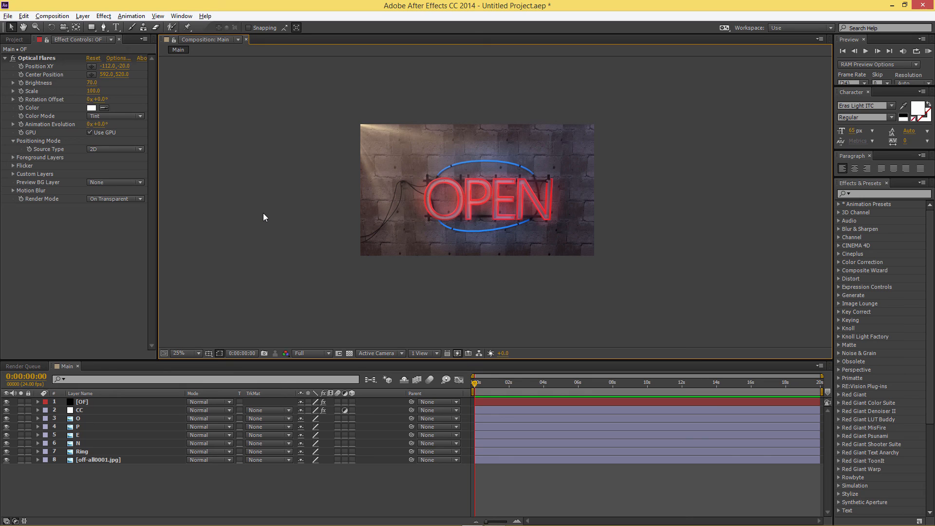
{"action": "left_click", "coordinate": [43, 58]}
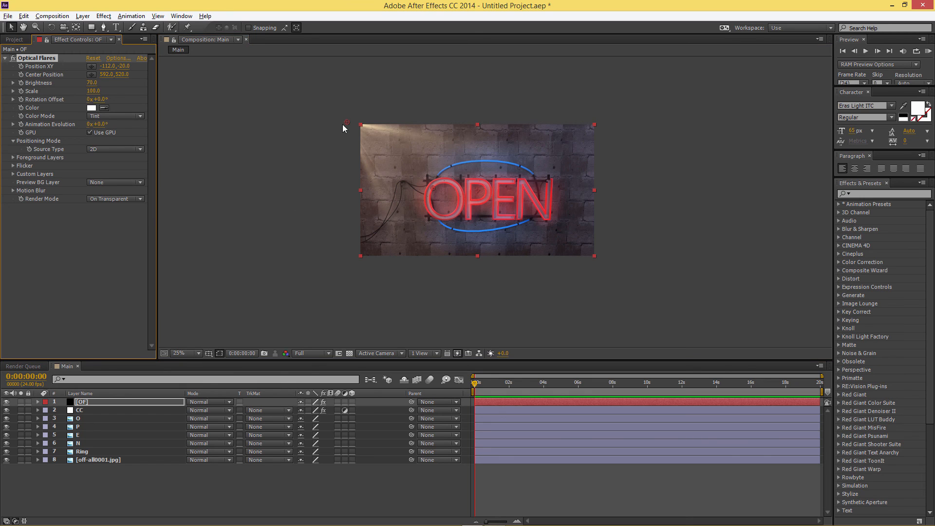
{"action": "left_click_drag", "start_coordinate": [347, 124], "coordinate": [352, 121]}
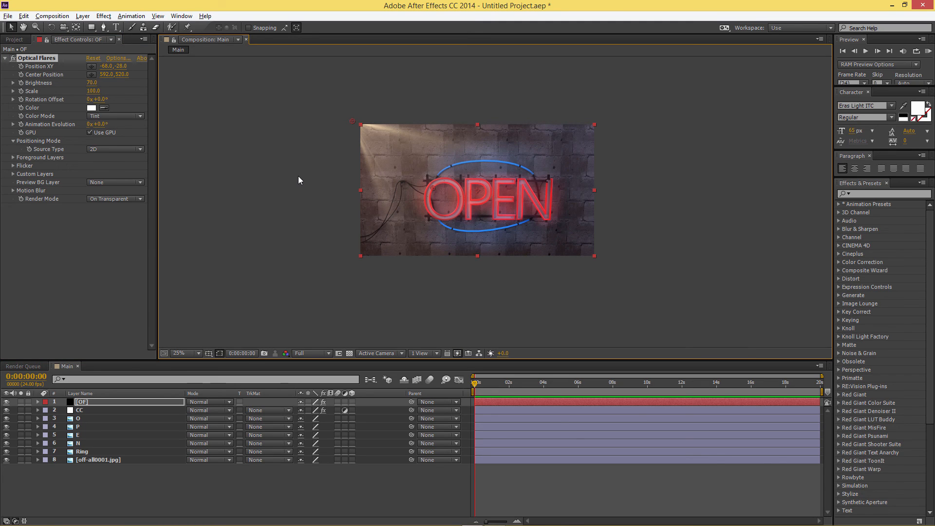
Step: Set the composition's preview resolution to Half and deselect the layers
{"action": "left_click", "coordinate": [327, 353]}
{"action": "left_click", "coordinate": [323, 385]}
{"action": "left_click", "coordinate": [143, 490]}
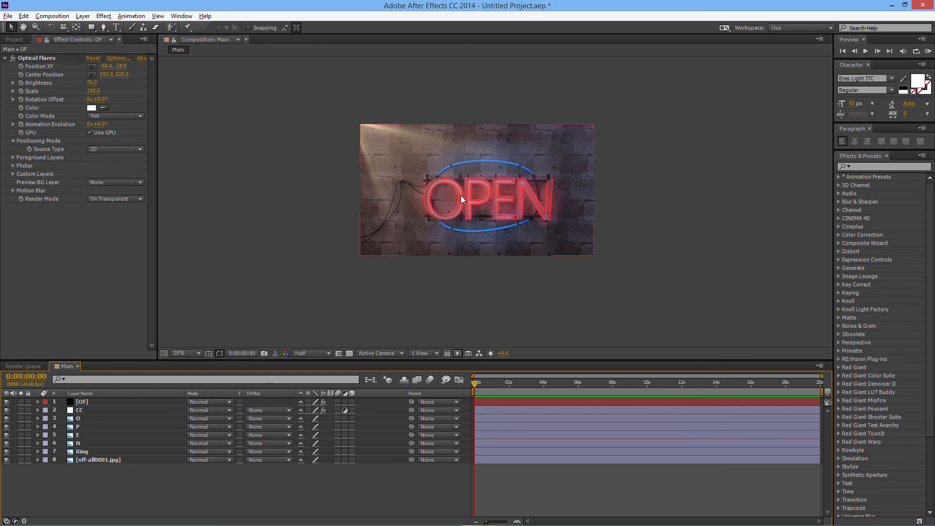
Step: Start a new 1920 × 1080 px solid in the Main composition with color F5B53C
{"action": "right_click", "coordinate": [168, 477]}
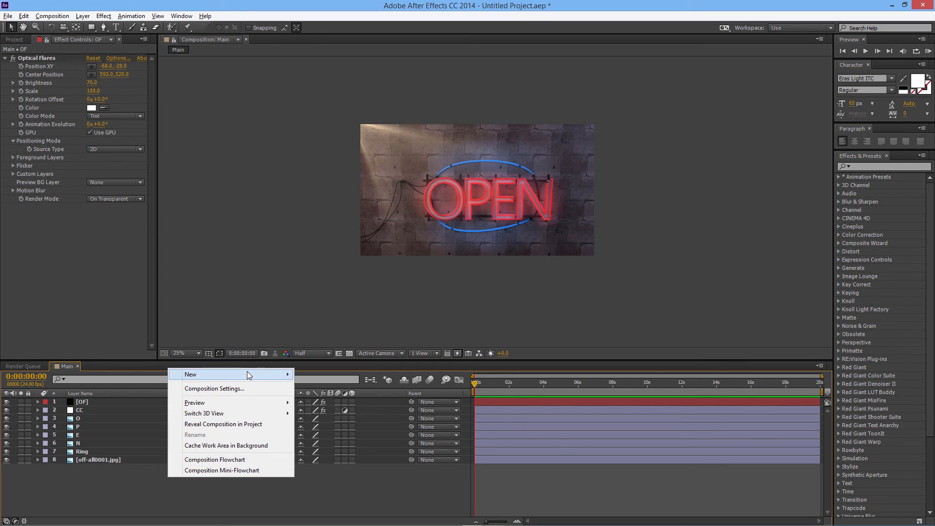
{"action": "mouse_move", "coordinate": [247, 371]}
{"action": "left_click", "coordinate": [340, 395]}
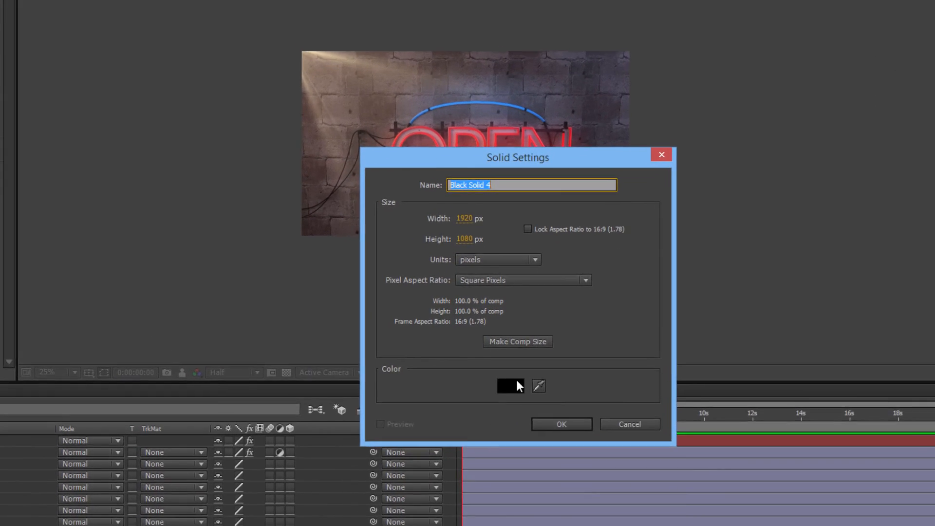
{"action": "left_click", "coordinate": [516, 386]}
{"action": "type", "text": "F5B53C"}
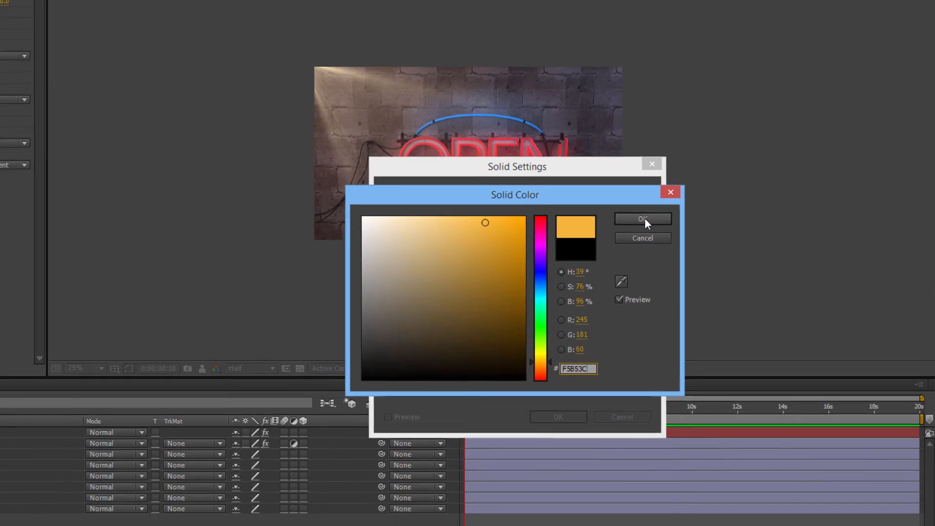
{"action": "left_click", "coordinate": [644, 219]}
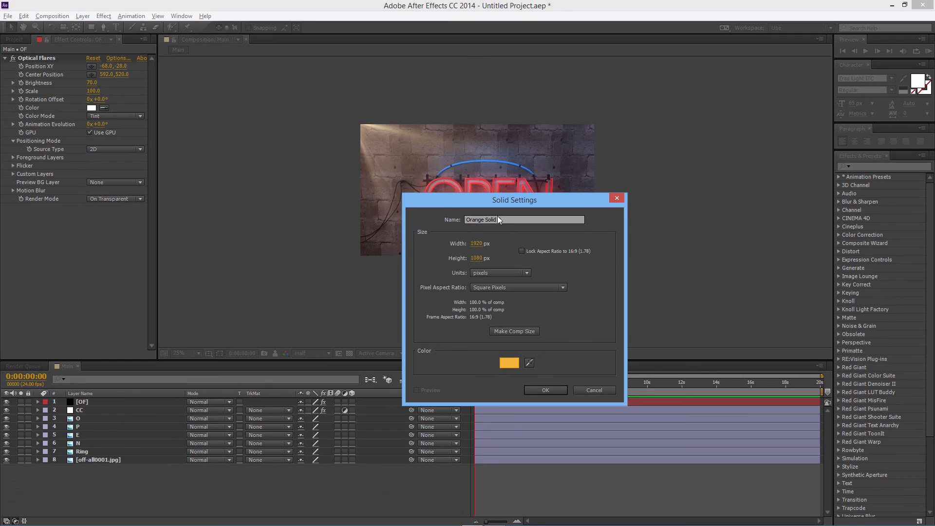
Step: Name the new orange solid OF-color and create it
{"action": "left_click", "coordinate": [498, 218]}
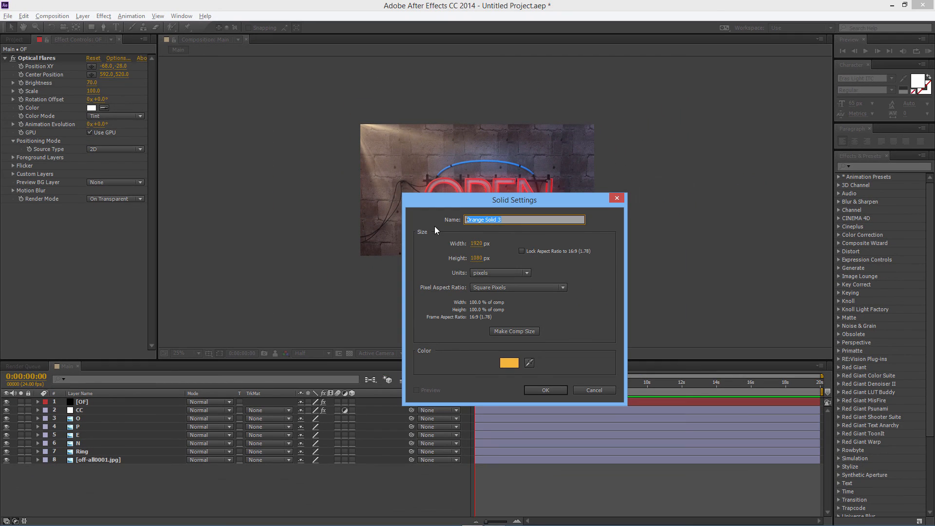
{"action": "type", "text": "OF"}
{"action": "key", "text": "BackSpace"}
{"action": "key", "text": "BackSpace"}
{"action": "key", "text": "BackSpace"}
{"action": "type", "text": "color"}
{"action": "key", "text": "Return"}
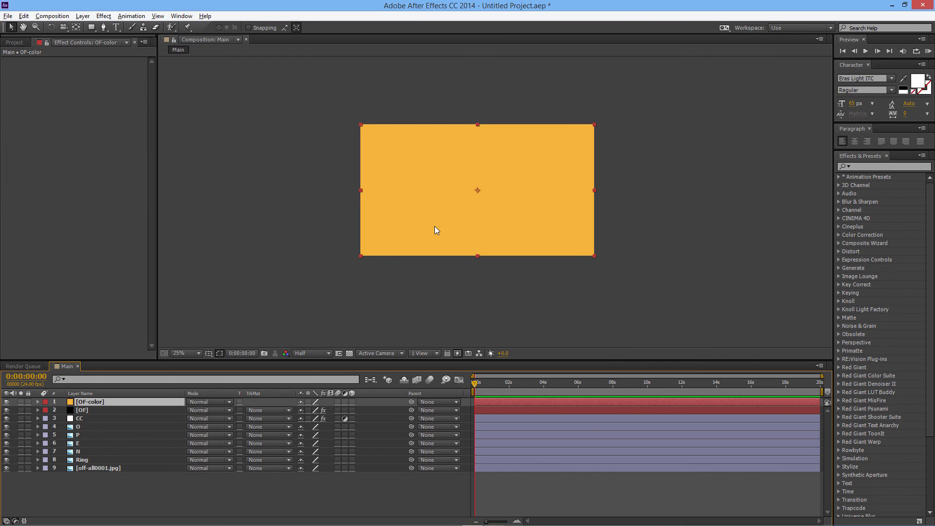
Step: Draw a closed, curved Pen tool mask on OF-color around the upper-left corner where the light enters
{"action": "left_click", "coordinate": [104, 26]}
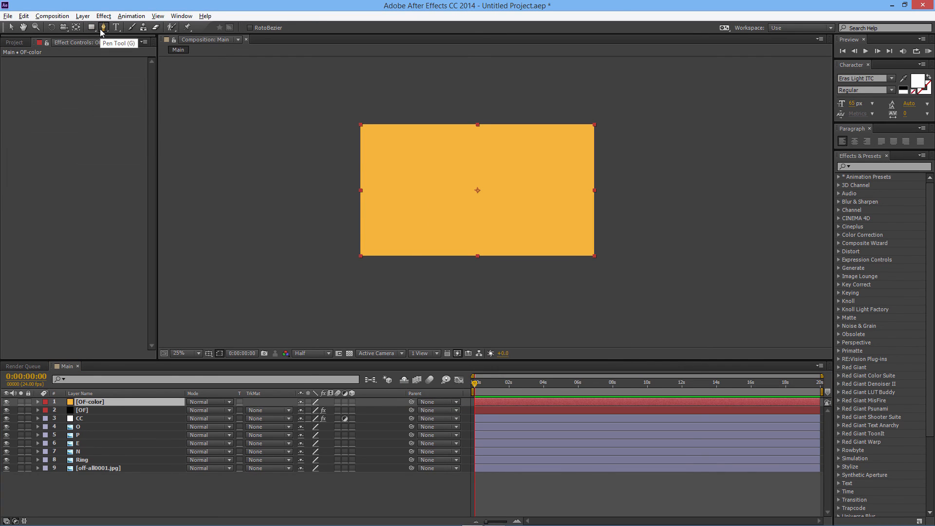
{"action": "left_click", "coordinate": [348, 95]}
{"action": "left_click", "coordinate": [326, 155]}
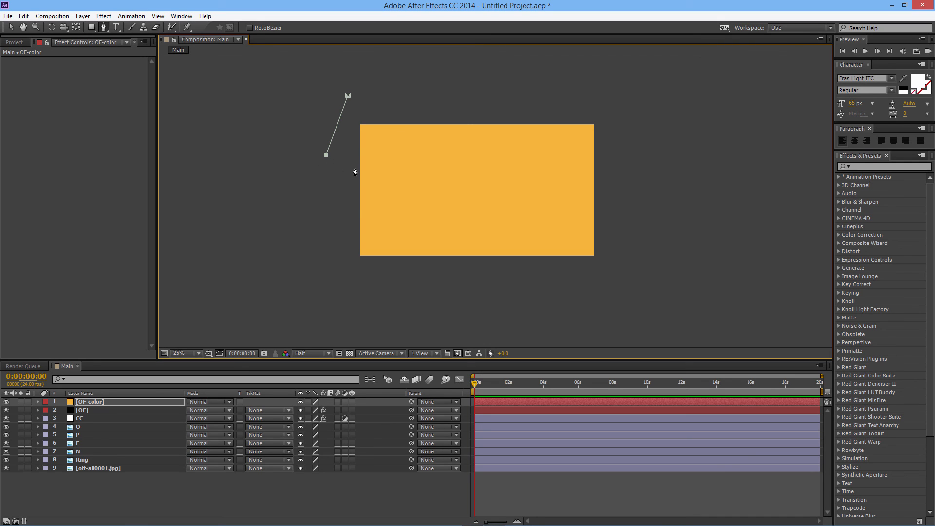
{"action": "left_click_drag", "start_coordinate": [414, 187], "coordinate": [435, 170]}
{"action": "left_click_drag", "start_coordinate": [389, 108], "coordinate": [363, 97]}
{"action": "left_click", "coordinate": [348, 95]}
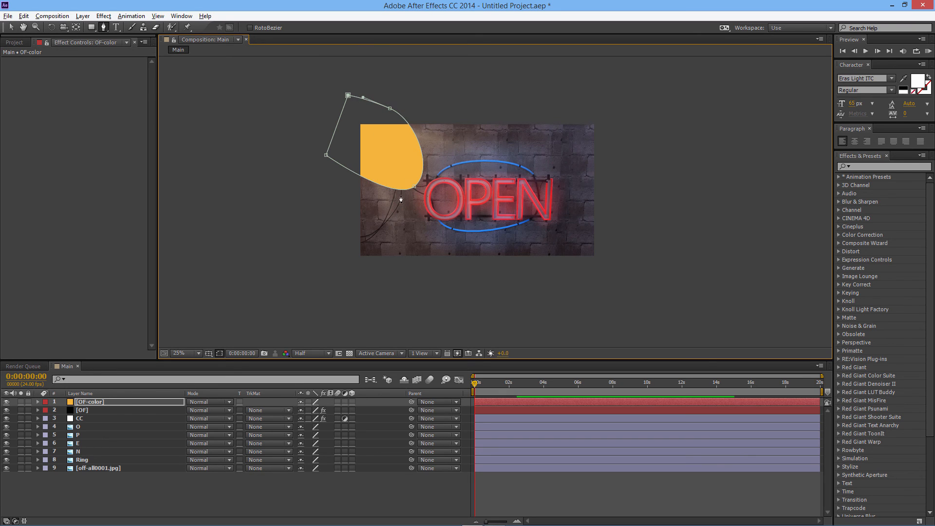
Step: Extend the mask's curved edge toward the sign and add a point on its lower edge to widen the shape
{"action": "left_click_drag", "start_coordinate": [414, 186], "coordinate": [433, 204]}
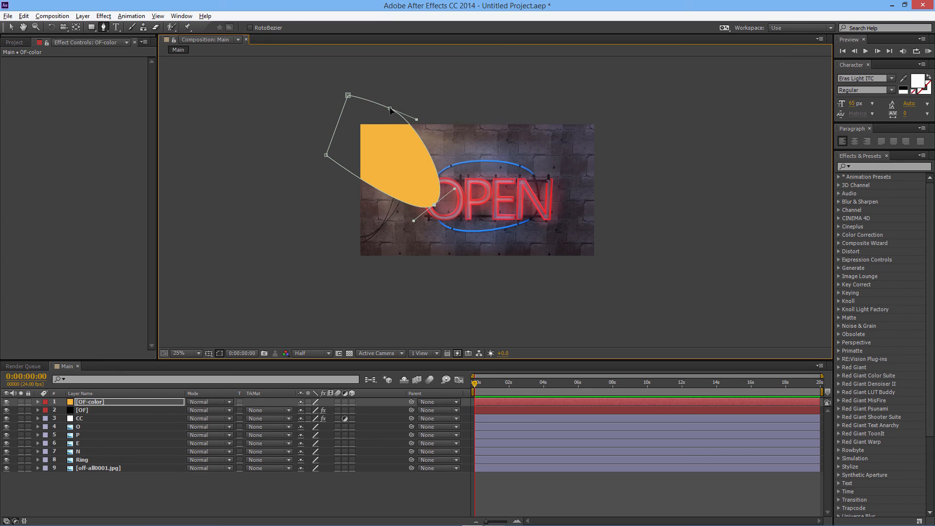
{"action": "left_click_drag", "start_coordinate": [396, 109], "coordinate": [422, 118]}
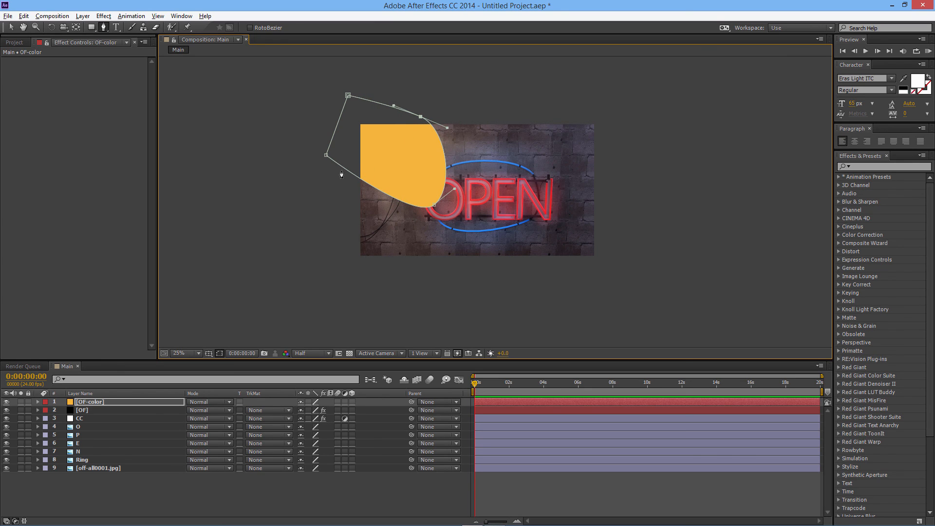
{"action": "left_click", "coordinate": [367, 187]}
{"action": "left_click_drag", "start_coordinate": [365, 188], "coordinate": [359, 191]}
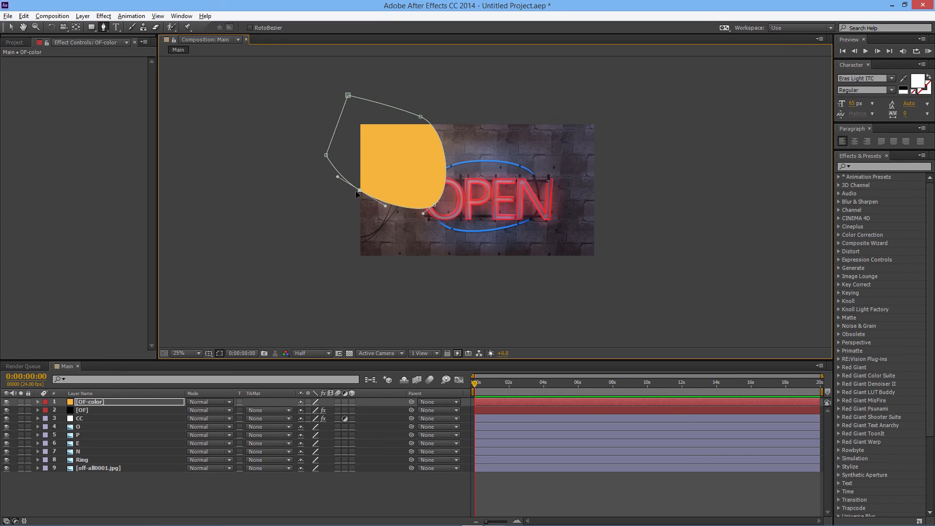
Step: Set the Mask Feather of the OF-color mask to 119 pixels
{"action": "left_click", "coordinate": [38, 402]}
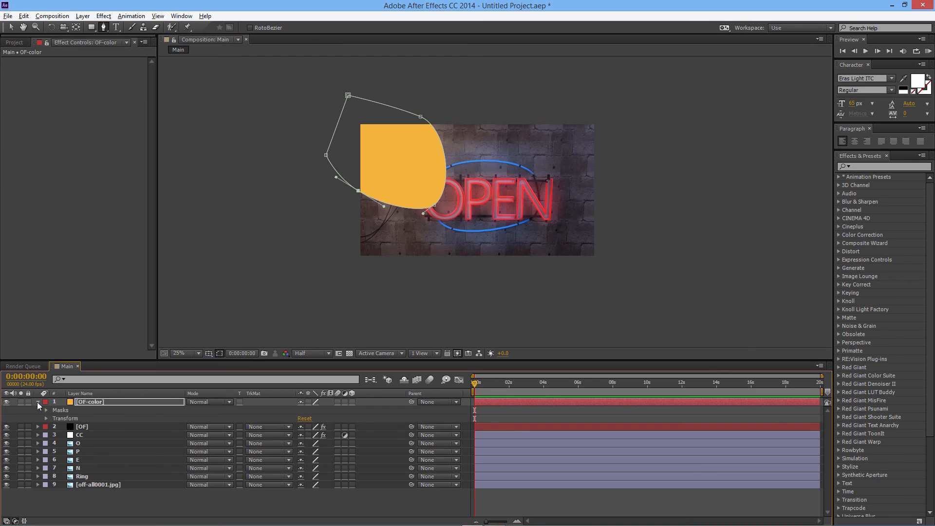
{"action": "left_click", "coordinate": [46, 410]}
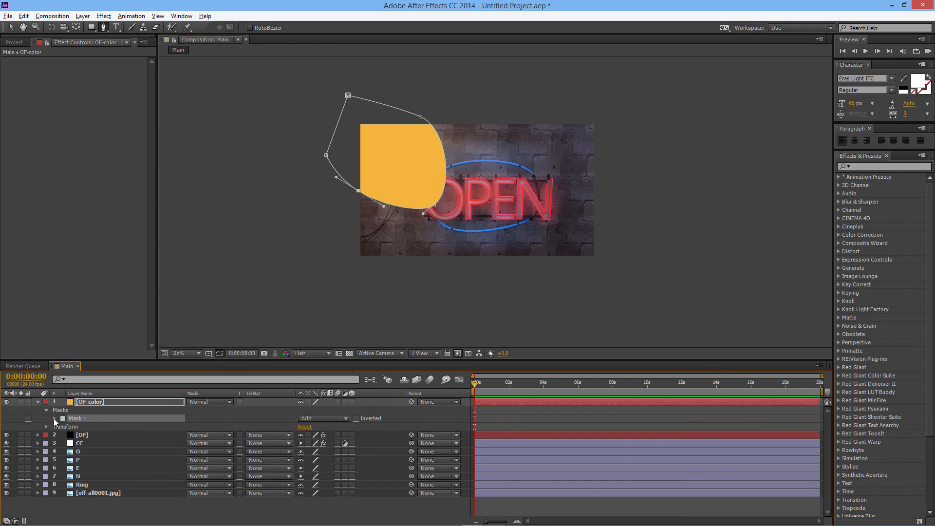
{"action": "left_click", "coordinate": [55, 419]}
{"action": "left_click", "coordinate": [324, 435]}
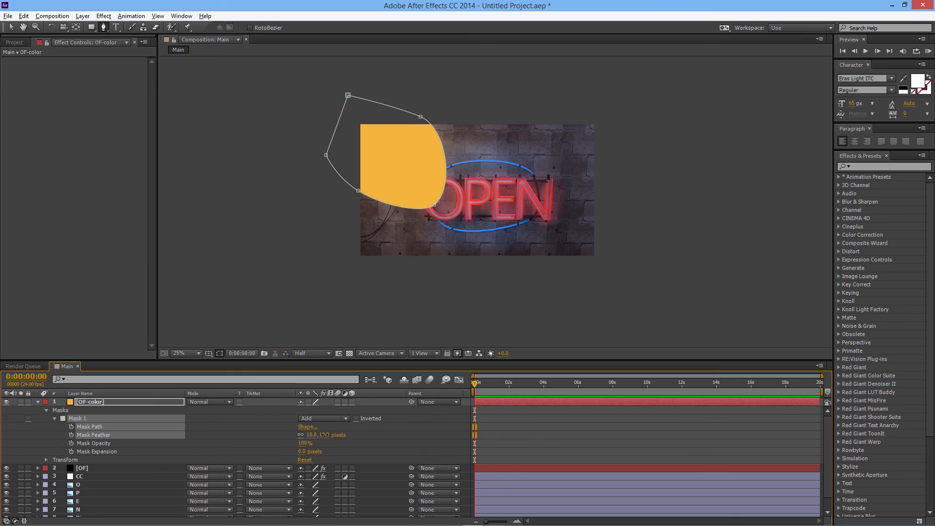
{"action": "left_click_drag", "start_coordinate": [324, 435], "coordinate": [369, 427]}
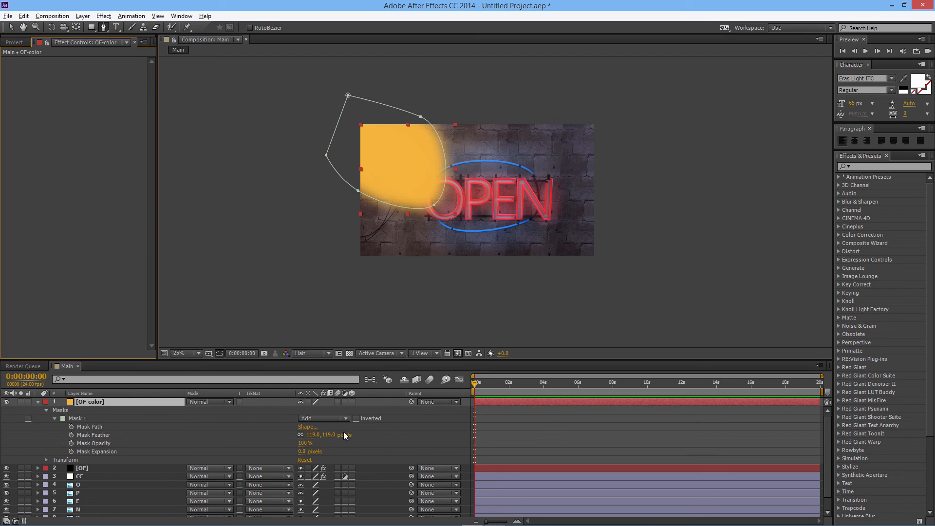
Step: Set the OF-color mask's feather to 740 pixels, opacity to 46% and expansion to -163 pixels
{"action": "left_click_drag", "start_coordinate": [331, 435], "coordinate": [412, 426]}
{"action": "left_click_drag", "start_coordinate": [305, 443], "coordinate": [279, 440]}
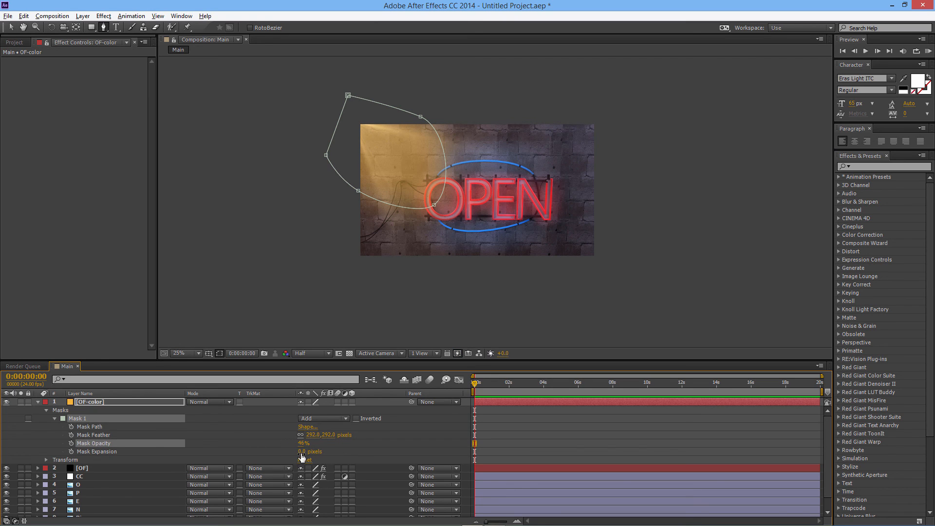
{"action": "left_click_drag", "start_coordinate": [301, 453], "coordinate": [291, 453]}
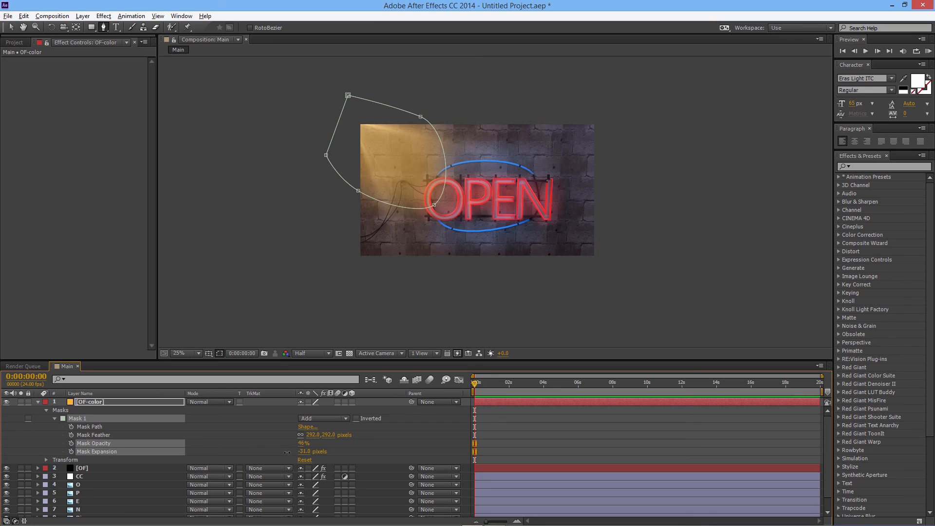
{"action": "left_click_drag", "start_coordinate": [248, 448], "coordinate": [218, 444]}
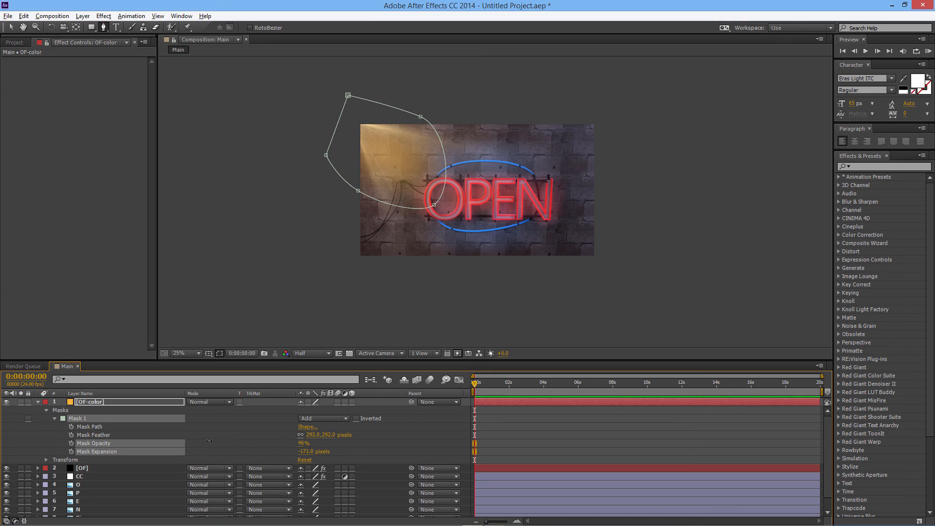
{"action": "left_click_drag", "start_coordinate": [312, 435], "coordinate": [369, 429]}
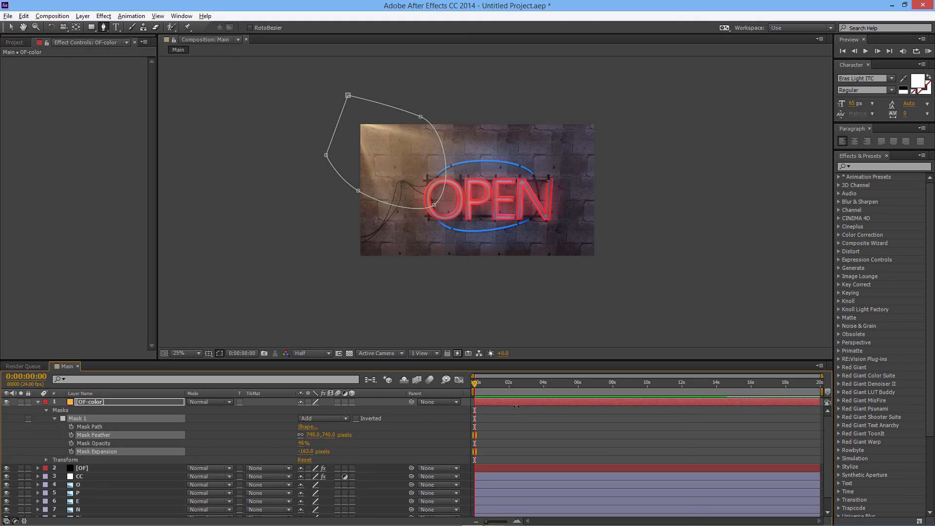
Step: Compare the sign with the OF-color layer hidden and shown, and examine the warm light up close
{"action": "left_click", "coordinate": [6, 402]}
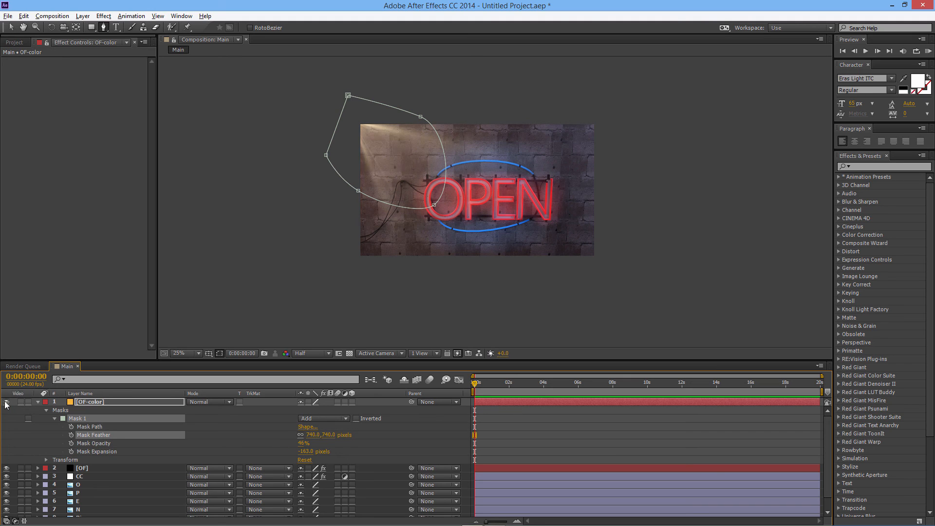
{"action": "left_click", "coordinate": [6, 402]}
{"action": "key", "text": "v"}
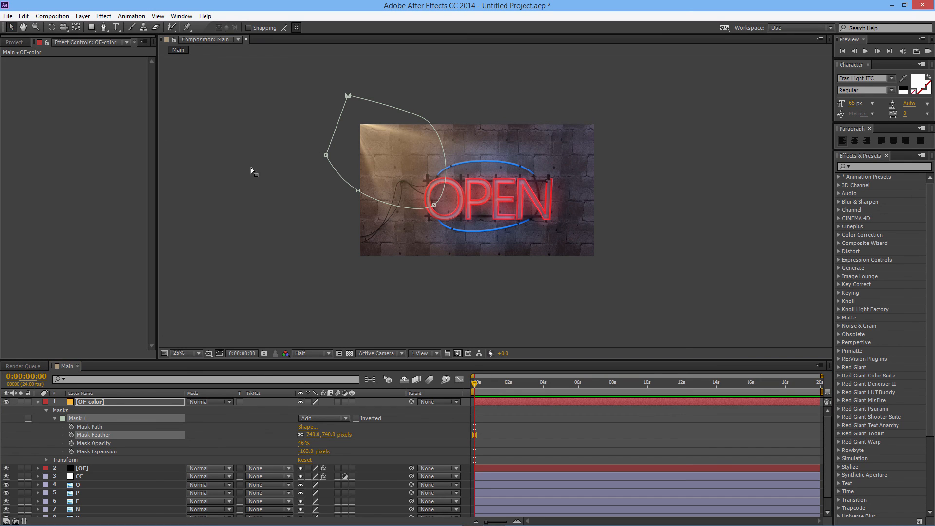
{"action": "left_click", "coordinate": [265, 184]}
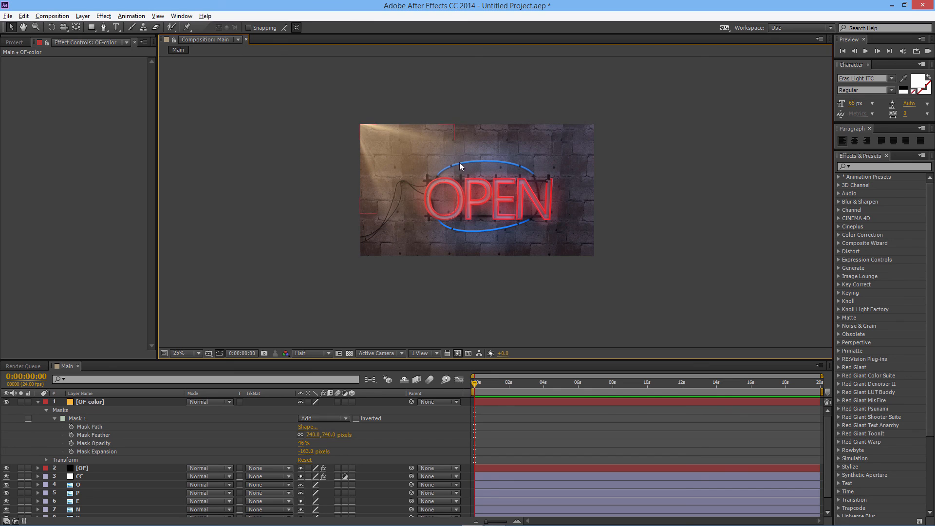
{"action": "left_click", "coordinate": [7, 403]}
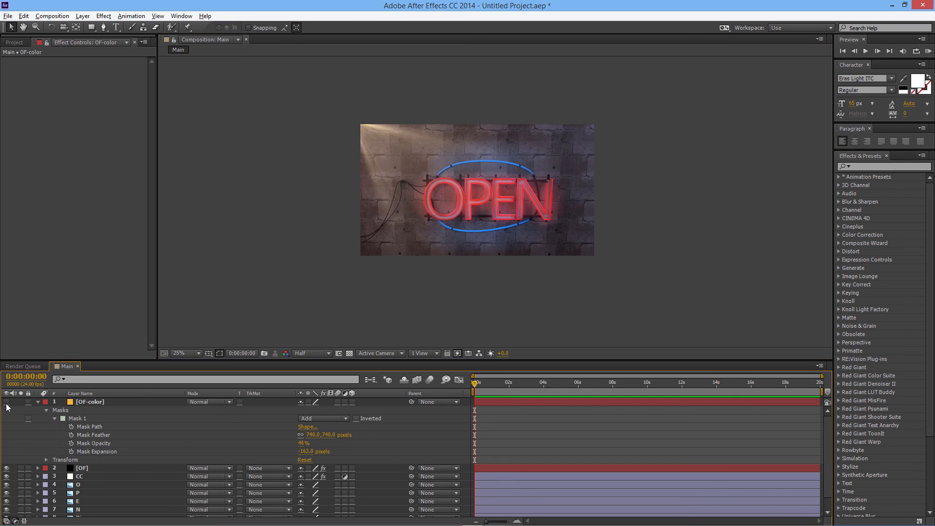
{"action": "left_click", "coordinate": [6, 402]}
{"action": "key", "text": "period"}
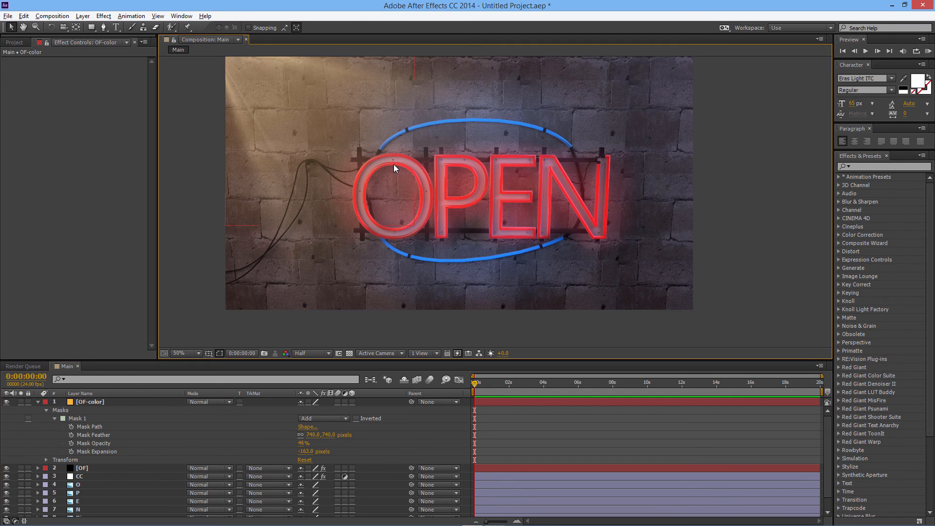
{"action": "key", "text": "comma"}
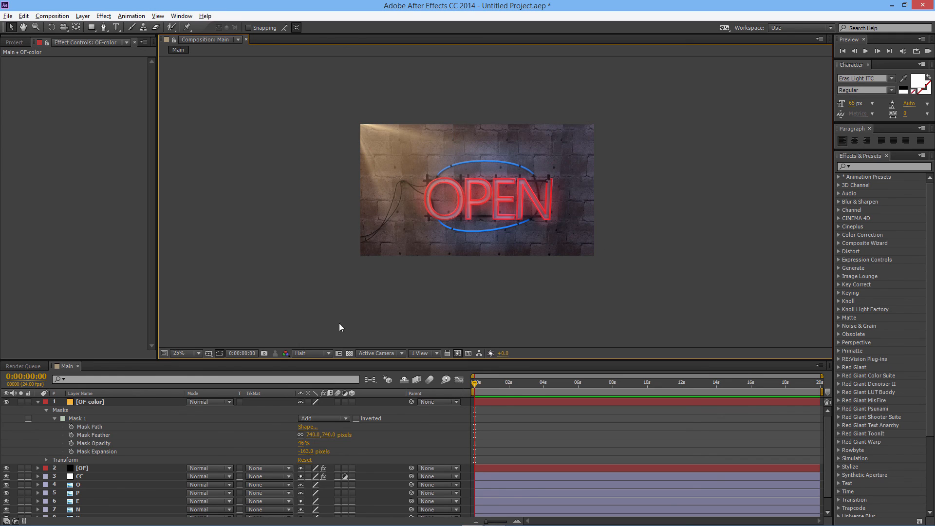
Step: Collapse the OF-color layer's properties and move the layer directly below OF
{"action": "left_click", "coordinate": [38, 402]}
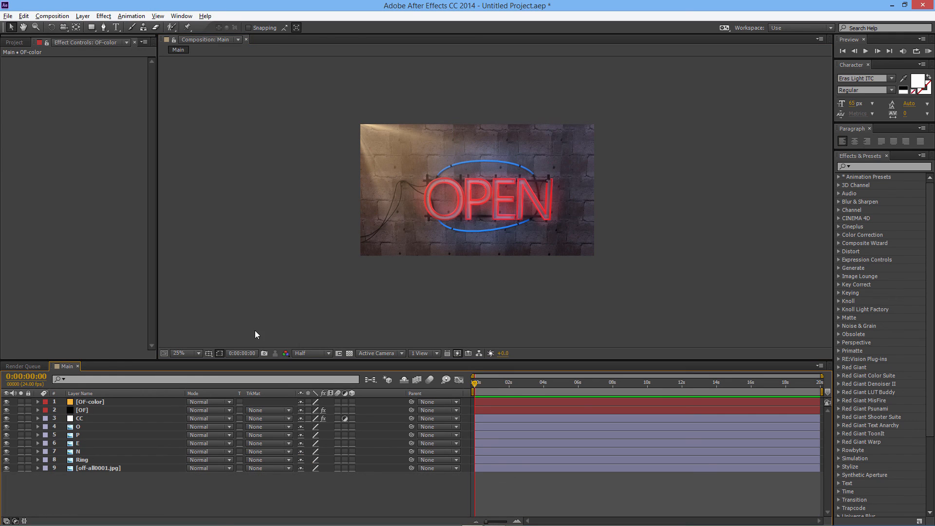
{"action": "left_click", "coordinate": [157, 487]}
{"action": "left_click_drag", "start_coordinate": [98, 401], "coordinate": [101, 412]}
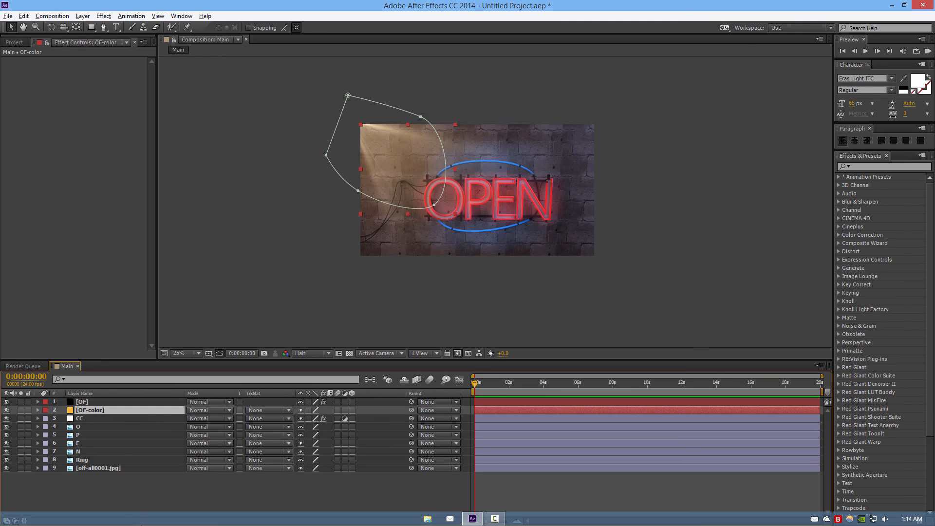
Step: Create a new adjustment layer on top and apply the Fractal Noise effect to it
{"action": "left_click", "coordinate": [134, 498]}
{"action": "right_click", "coordinate": [134, 492]}
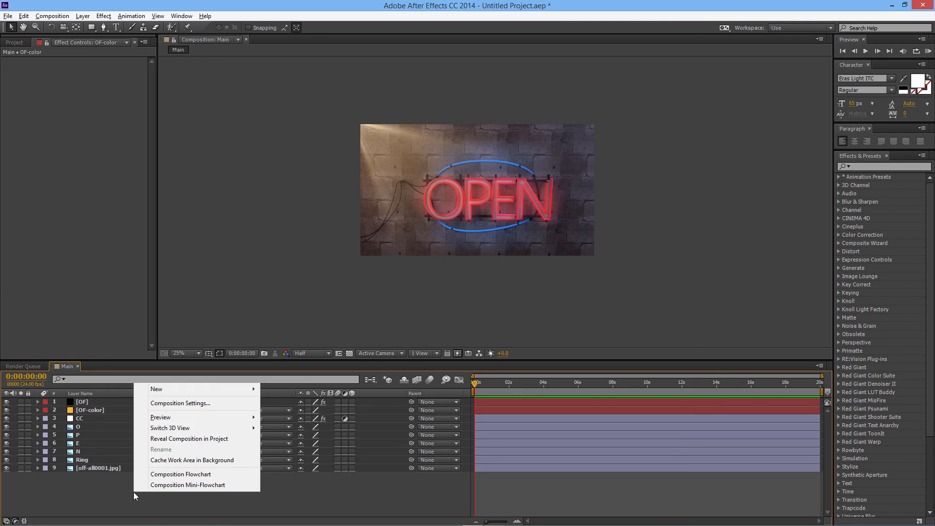
{"action": "mouse_move", "coordinate": [186, 390]}
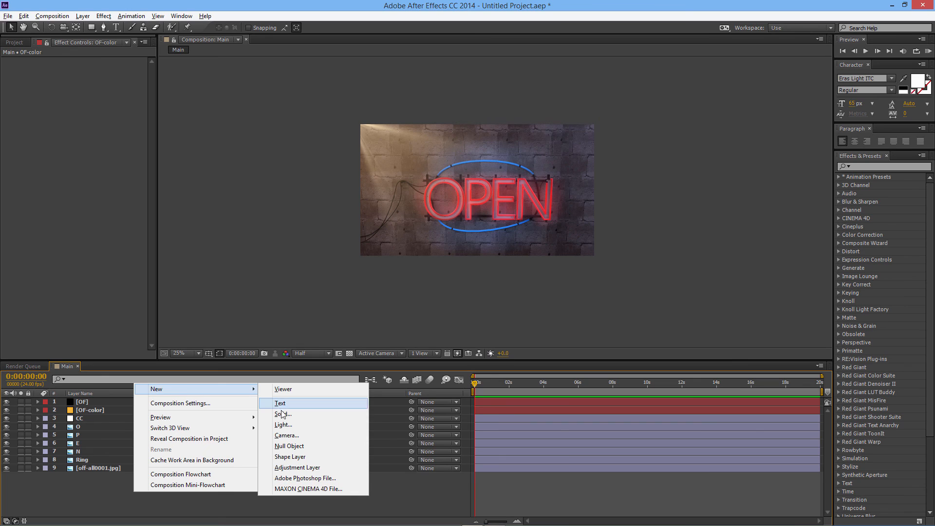
{"action": "left_click", "coordinate": [319, 469]}
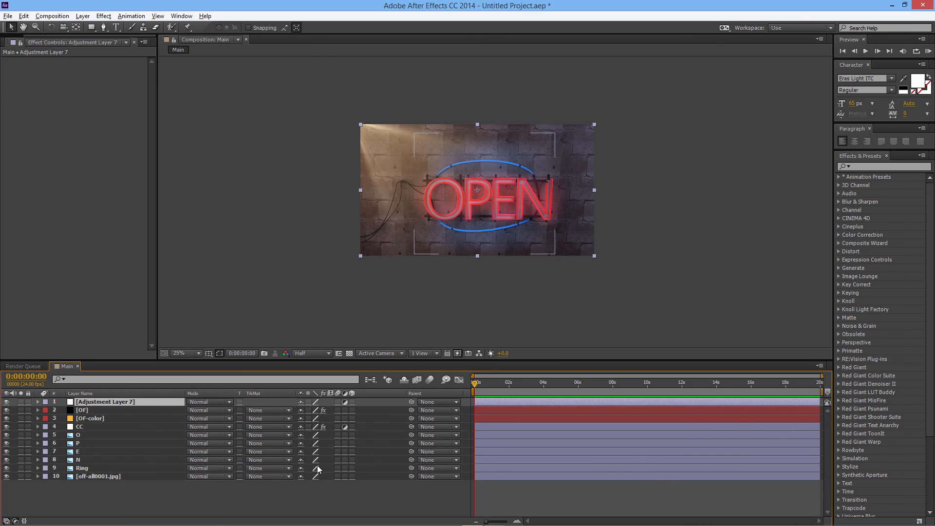
{"action": "left_click", "coordinate": [857, 166]}
{"action": "type", "text": "fract"}
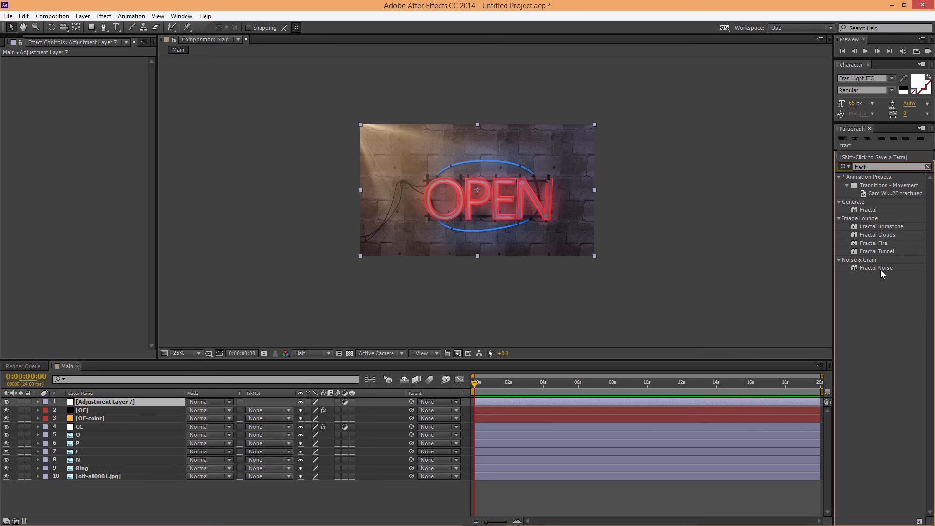
{"action": "left_click_drag", "start_coordinate": [880, 269], "coordinate": [156, 401]}
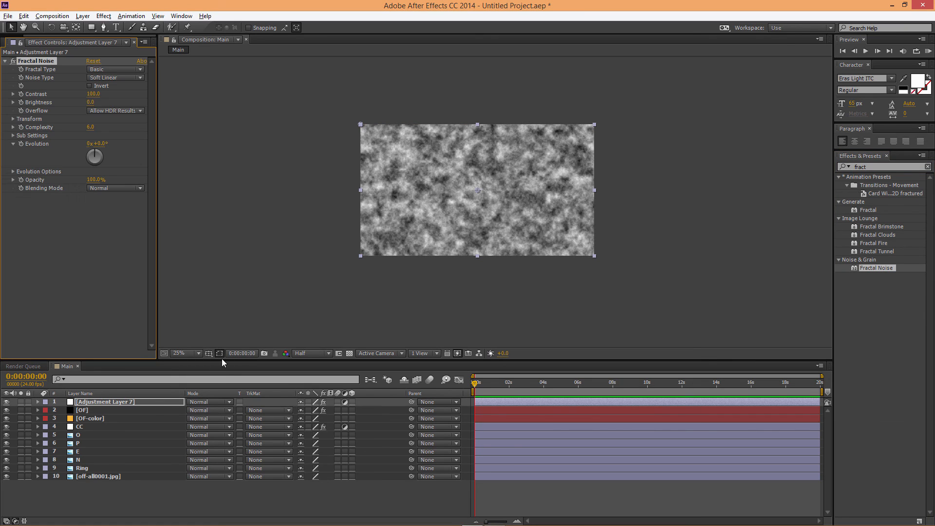
Step: Set the Fractal Noise type to Cloudy and its noise type to Spline
{"action": "left_click", "coordinate": [131, 69]}
{"action": "left_click", "coordinate": [138, 208]}
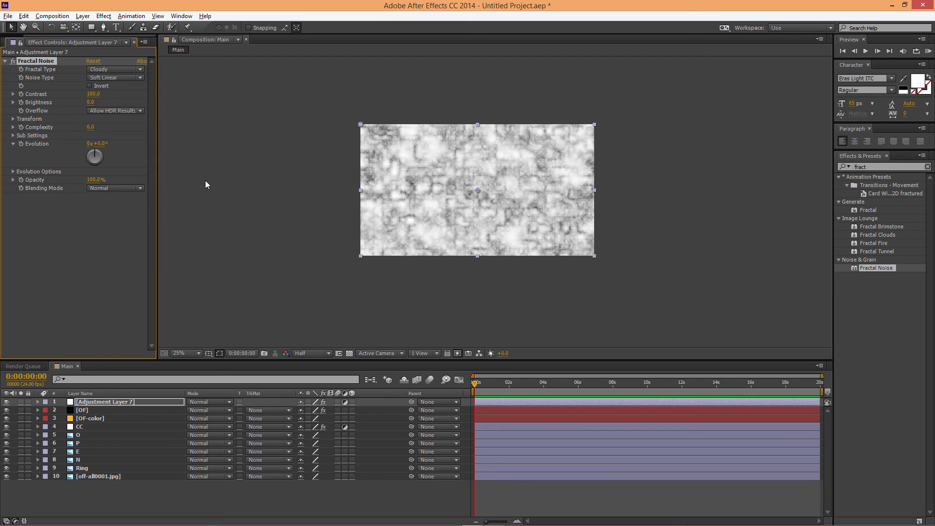
{"action": "left_click", "coordinate": [109, 77]}
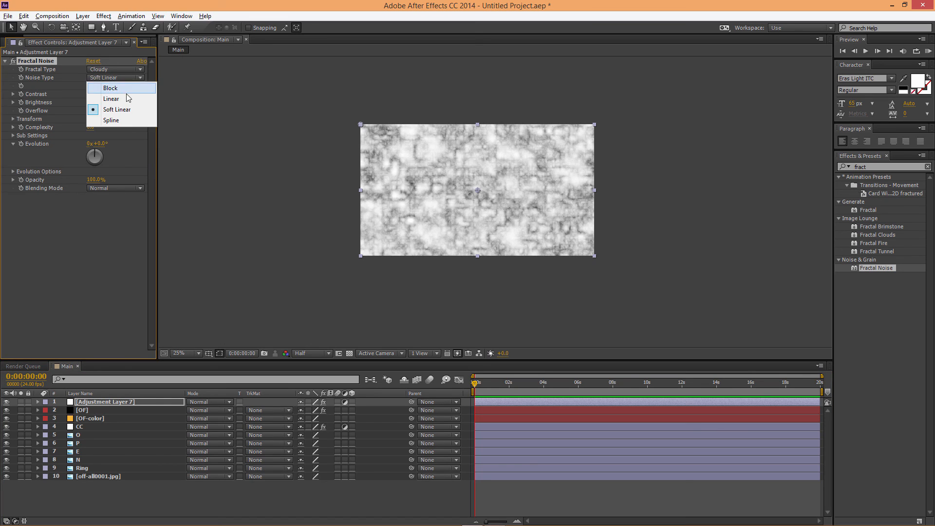
{"action": "left_click", "coordinate": [126, 123]}
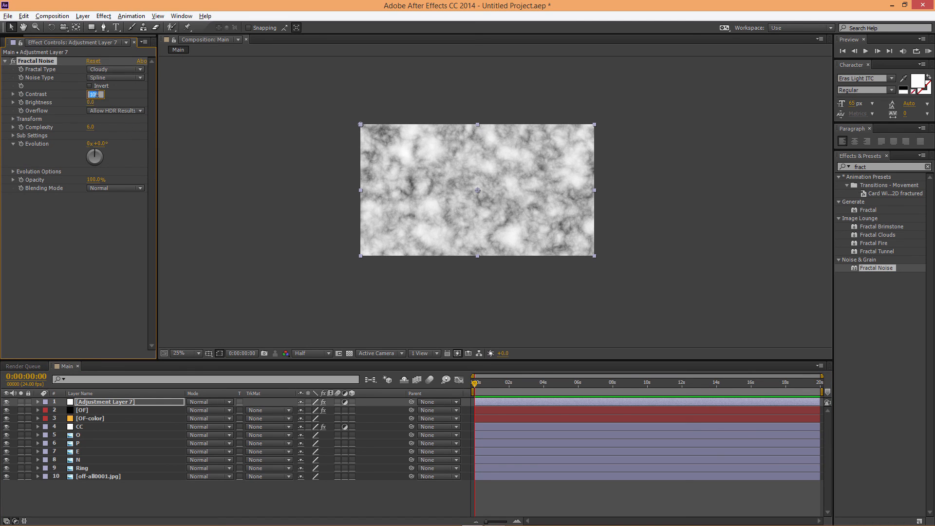
Step: Set the Fractal Noise contrast to 72, brightness to 29, complexity to 6.2 and opacity to 56%
{"action": "left_click_drag", "start_coordinate": [93, 94], "coordinate": [87, 95]}
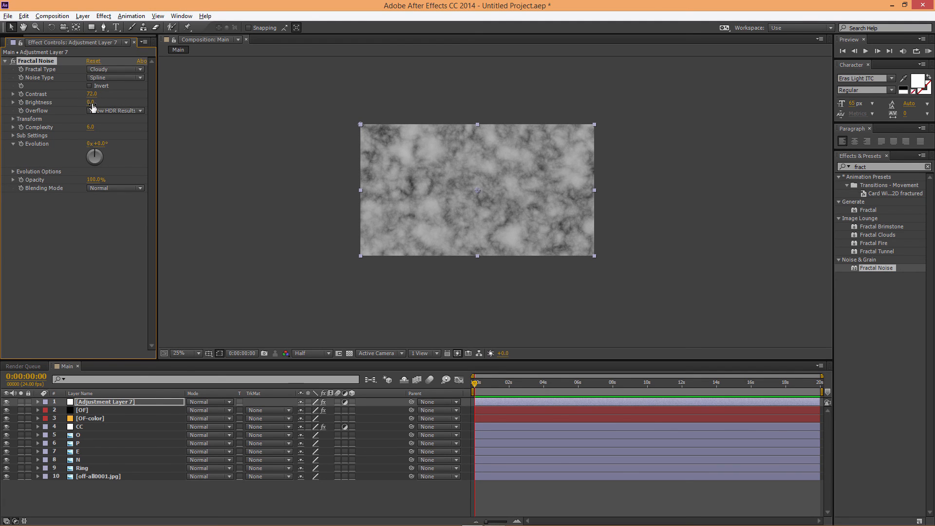
{"action": "left_click_drag", "start_coordinate": [91, 102], "coordinate": [105, 103]}
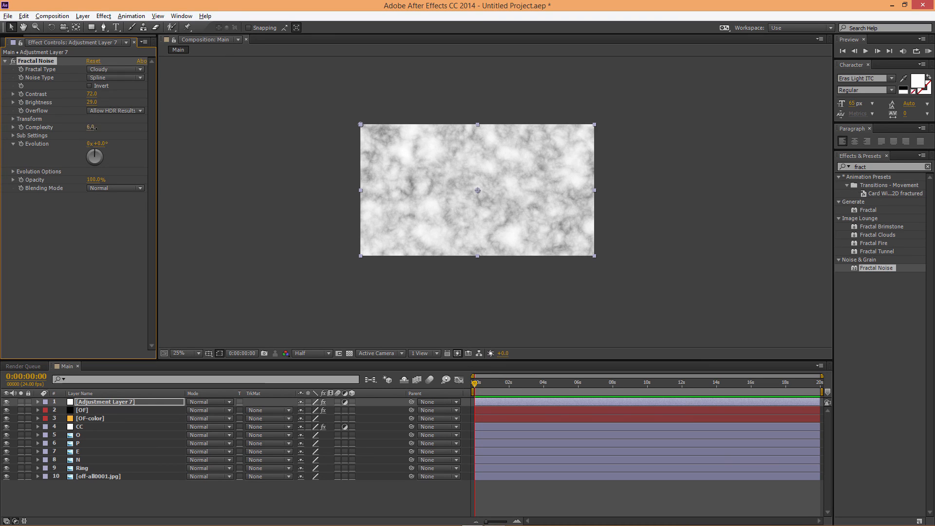
{"action": "left_click_drag", "start_coordinate": [100, 129], "coordinate": [102, 129]}
{"action": "left_click_drag", "start_coordinate": [97, 184], "coordinate": [82, 188]}
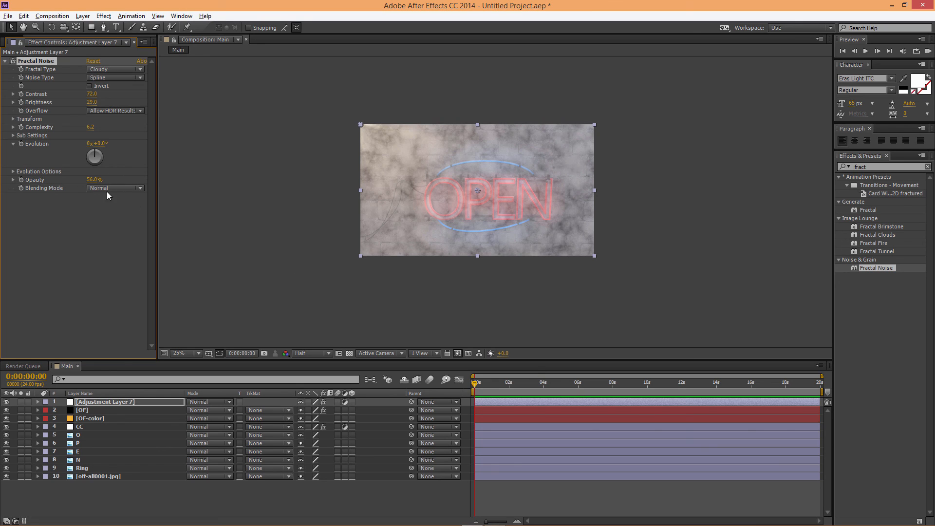
Step: Animate the Fractal Noise Evolution with keyframes from 0 at the start to a higher value at 0:00:19:23
{"action": "left_click", "coordinate": [21, 144]}
{"action": "left_click_drag", "start_coordinate": [483, 381], "coordinate": [829, 385]}
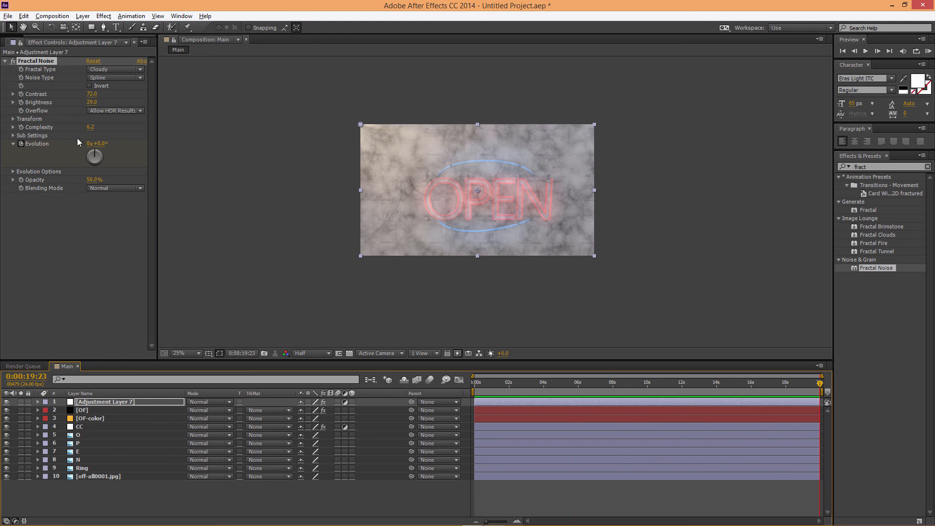
{"action": "left_click_drag", "start_coordinate": [106, 143], "coordinate": [779, 113]}
{"action": "left_click_drag", "start_coordinate": [498, 382], "coordinate": [475, 382]}
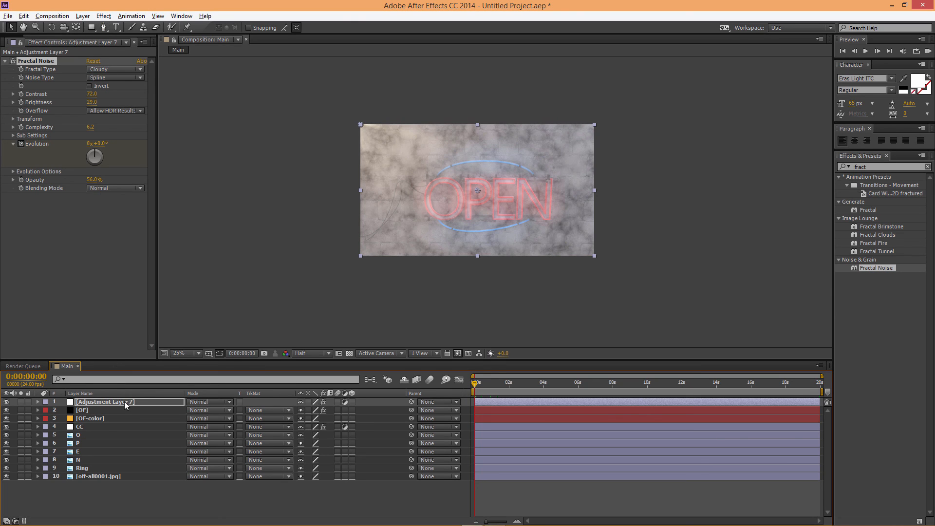
Step: Rename the new adjustment layer Fractal-Noise
{"action": "key", "text": "Return"}
{"action": "type", "text": "Fractal-Noise"}
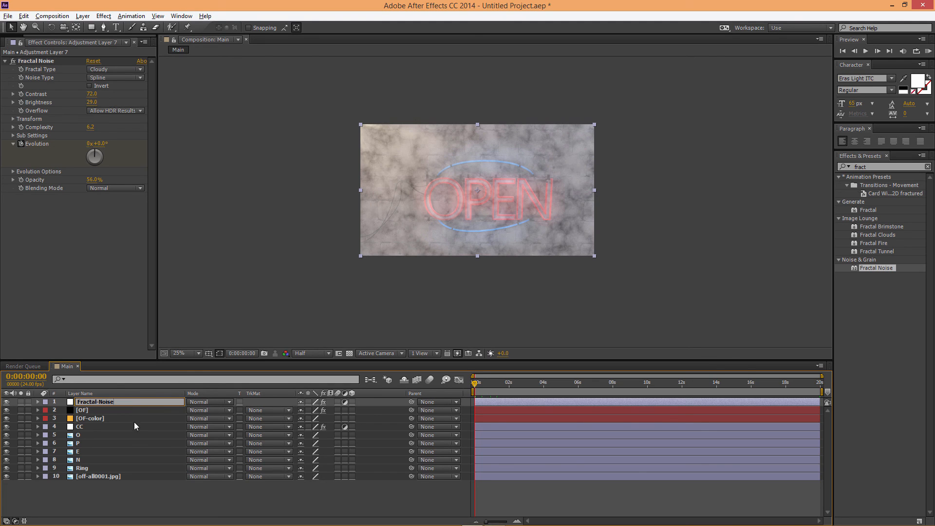
{"action": "key", "text": "Return"}
Step: Draw a closed, curved Pen tool mask on the Fractal-Noise layer around the image's upper-left corner
{"action": "left_click", "coordinate": [128, 411]}
{"action": "left_click", "coordinate": [118, 401]}
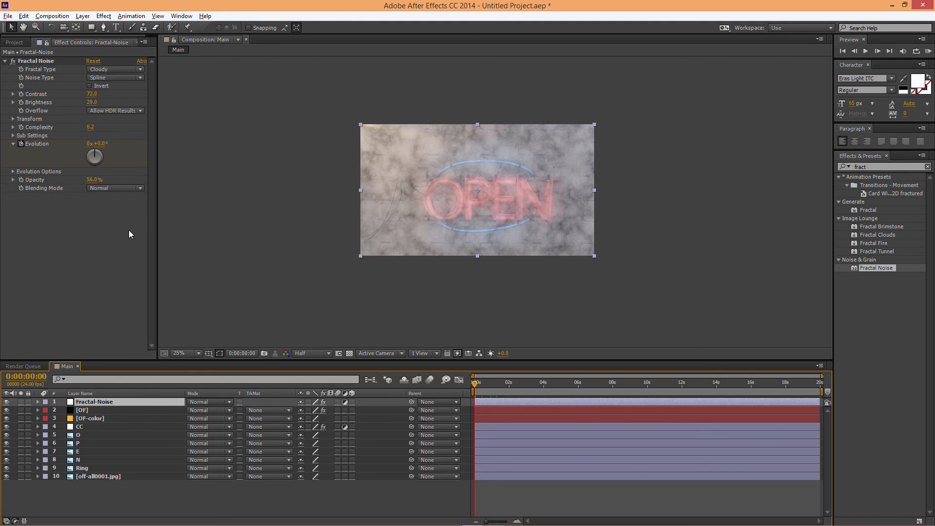
{"action": "left_click", "coordinate": [103, 27]}
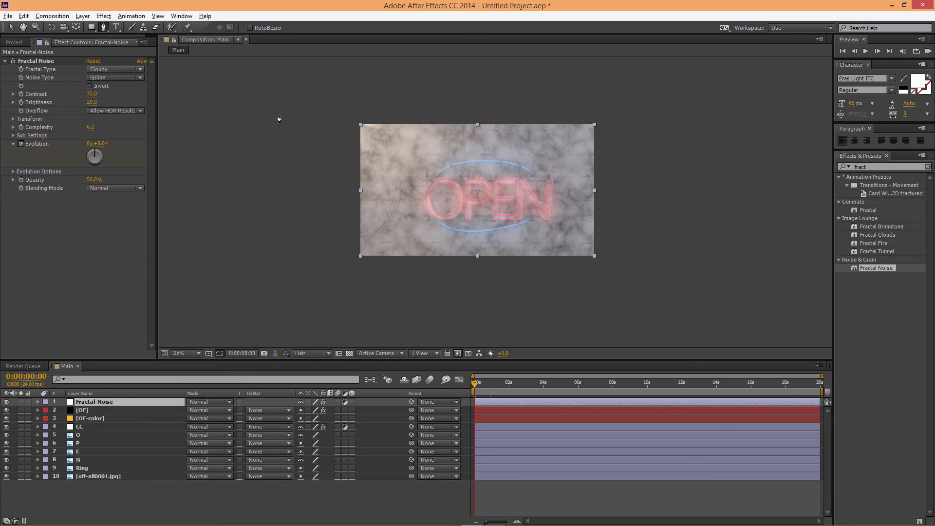
{"action": "left_click", "coordinate": [350, 106]}
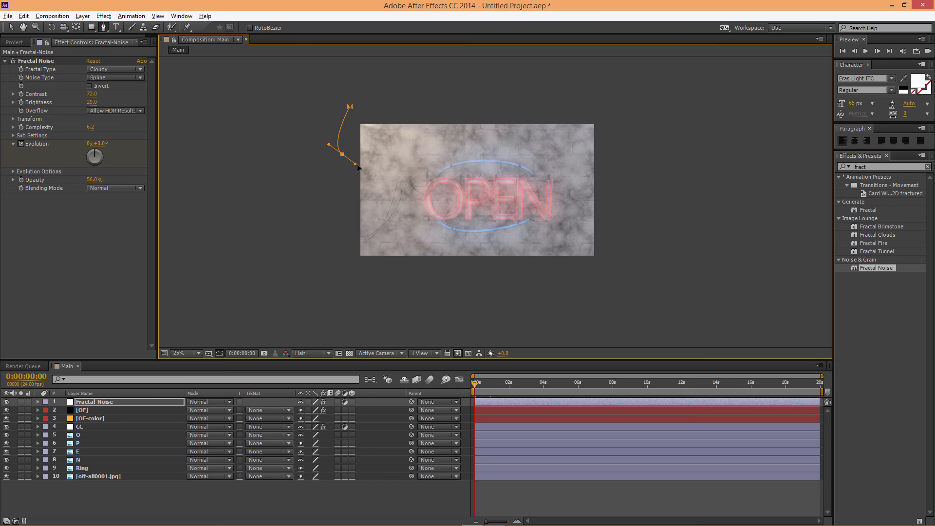
{"action": "left_click_drag", "start_coordinate": [401, 164], "coordinate": [411, 154]}
{"action": "left_click_drag", "start_coordinate": [404, 118], "coordinate": [395, 105]}
{"action": "left_click", "coordinate": [350, 107]}
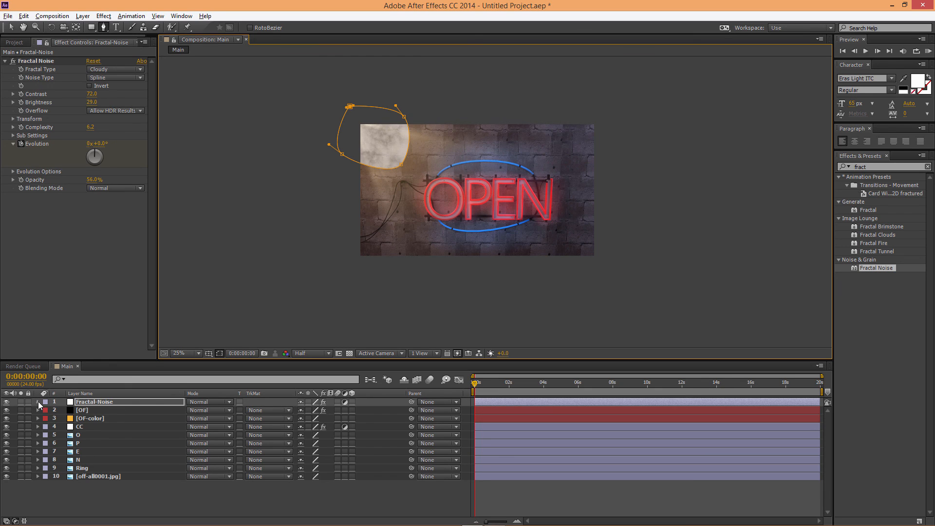
Step: Set the Fractal-Noise layer's mask feather to 261 pixels and mask opacity to 38%
{"action": "left_click", "coordinate": [38, 402]}
{"action": "left_click", "coordinate": [47, 410]}
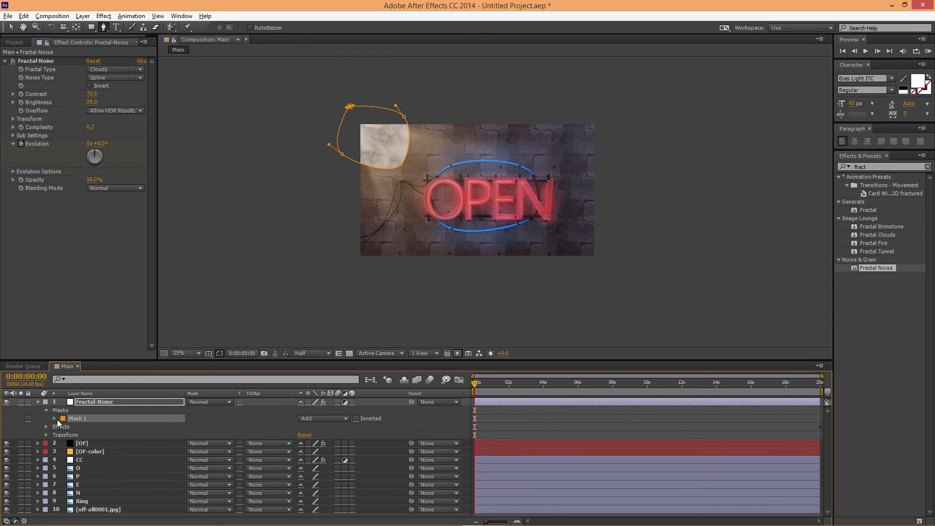
{"action": "left_click", "coordinate": [54, 418]}
{"action": "left_click", "coordinate": [98, 402]}
{"action": "left_click", "coordinate": [80, 393]}
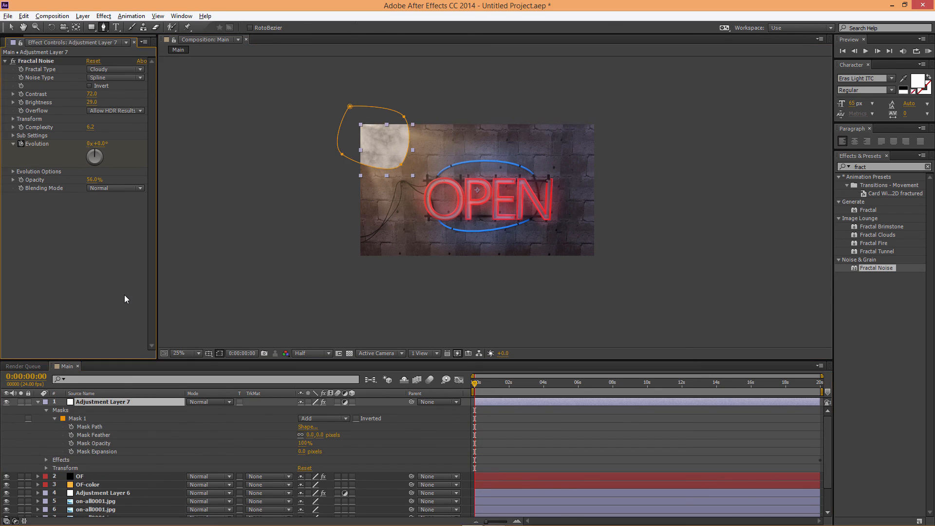
{"action": "left_click_drag", "start_coordinate": [319, 438], "coordinate": [382, 435]}
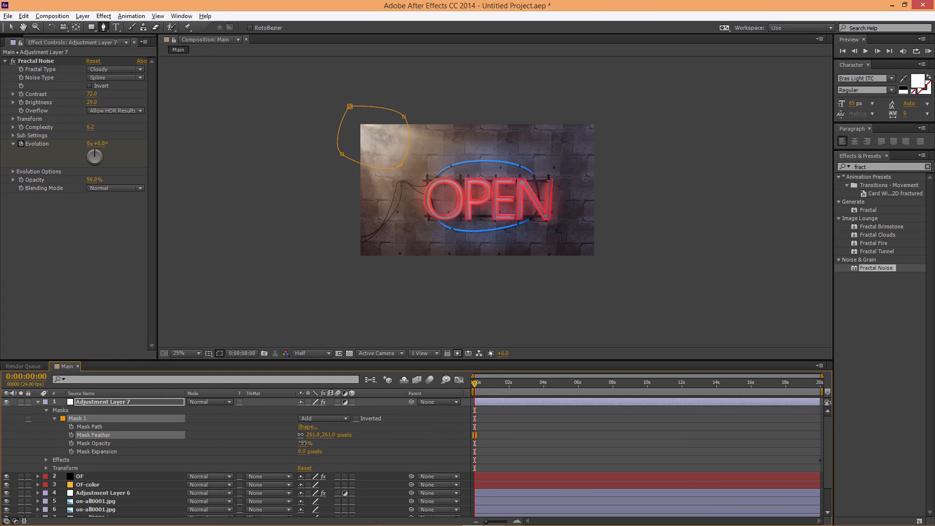
{"action": "left_click_drag", "start_coordinate": [304, 443], "coordinate": [295, 443]}
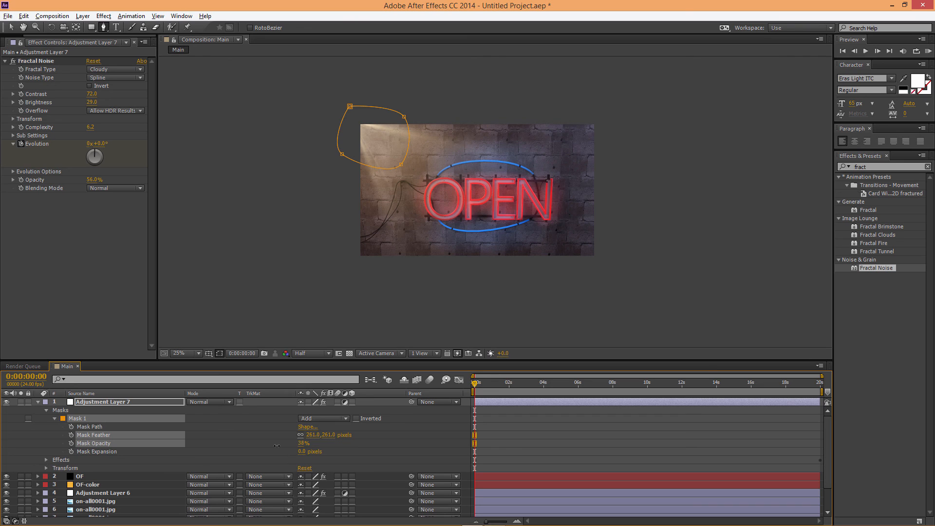
Step: Collapse the noise adjustment layer's properties and move the layer directly below OF-color
{"action": "left_click", "coordinate": [39, 403]}
{"action": "left_click_drag", "start_coordinate": [102, 400], "coordinate": [105, 421]}
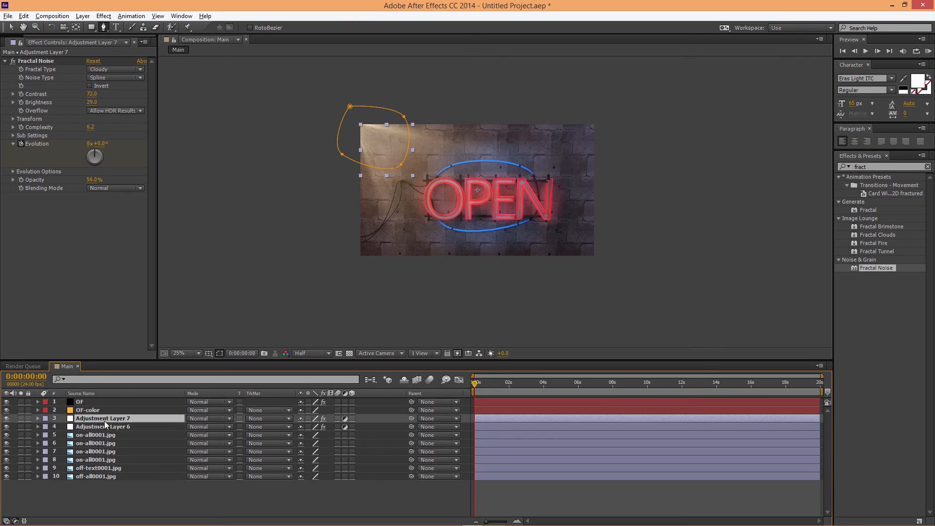
Step: Display layer names instead of source names and set the OF-color layer's blending mode to Overlay
{"action": "left_click", "coordinate": [95, 393]}
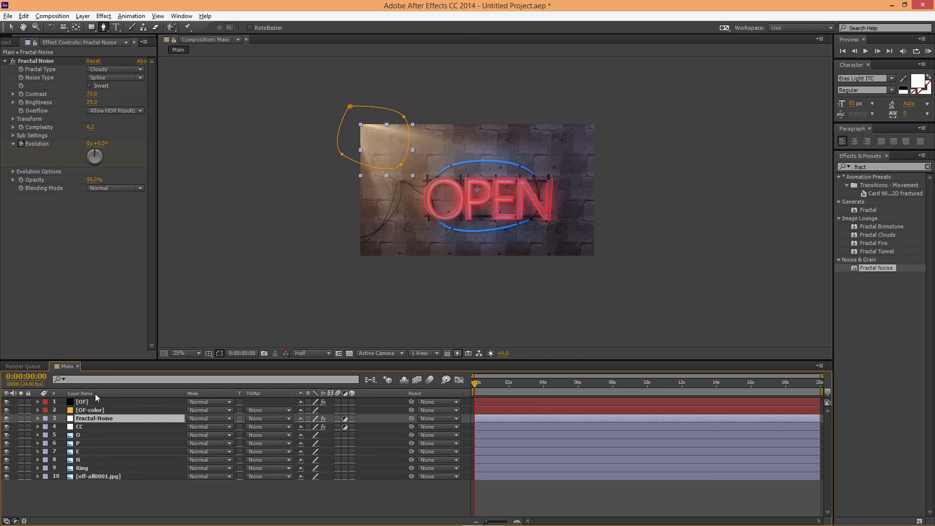
{"action": "left_click", "coordinate": [198, 415]}
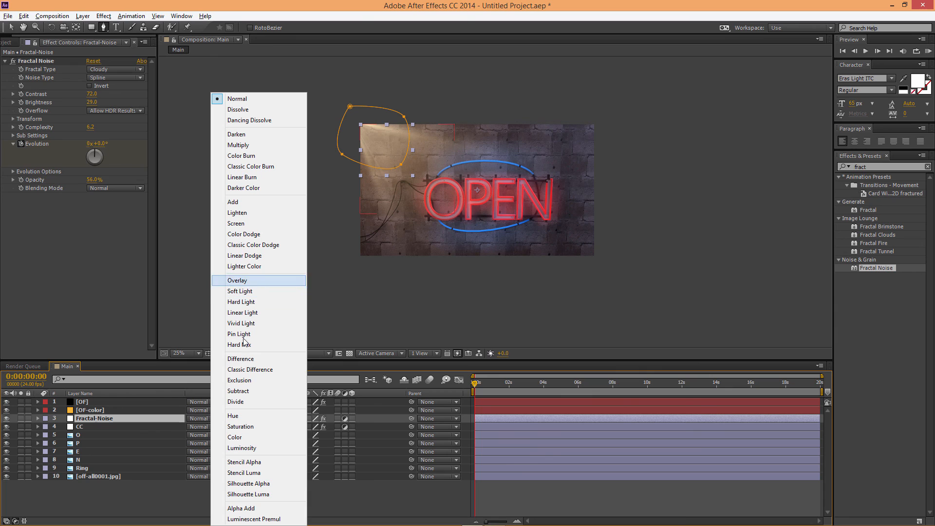
{"action": "left_click", "coordinate": [240, 280]}
Step: Try Multiply as the OF-color layer's blending mode and return it to Overlay
{"action": "left_click", "coordinate": [226, 412]}
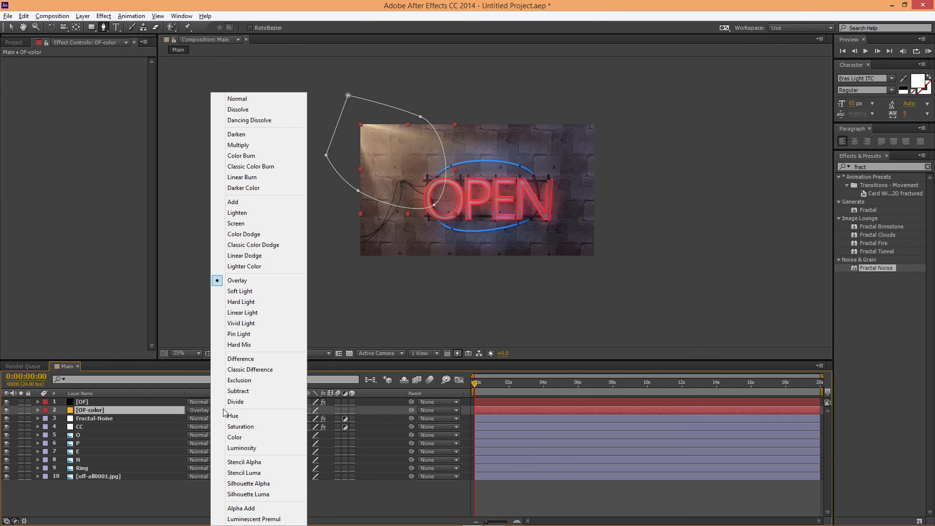
{"action": "left_click", "coordinate": [245, 145]}
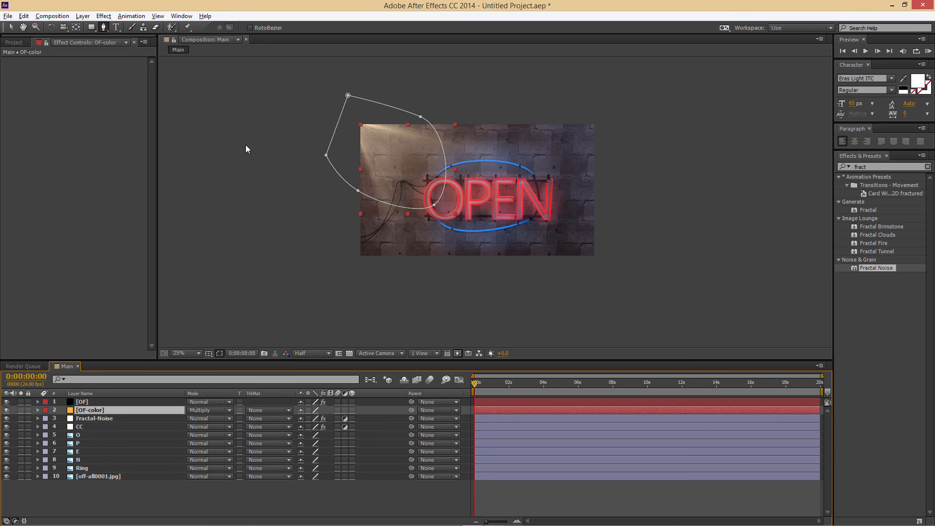
{"action": "left_click", "coordinate": [217, 408]}
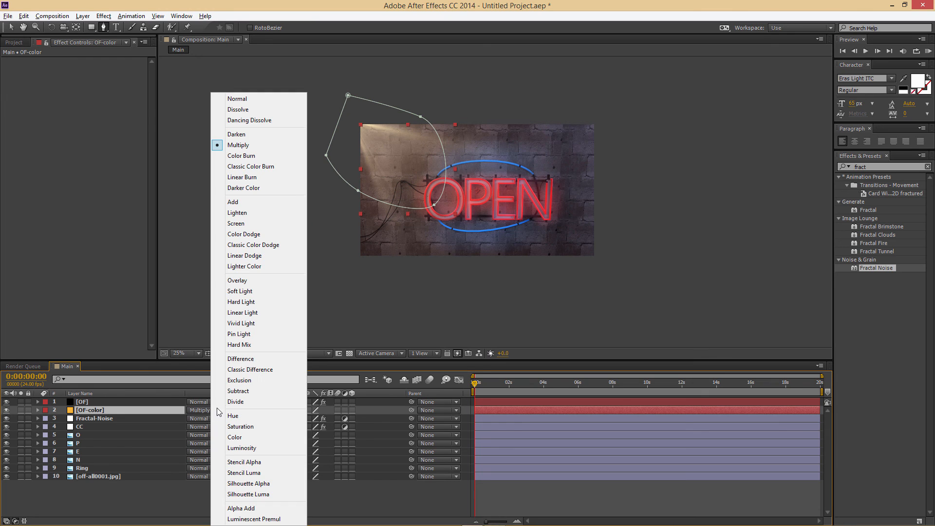
{"action": "left_click", "coordinate": [238, 280]}
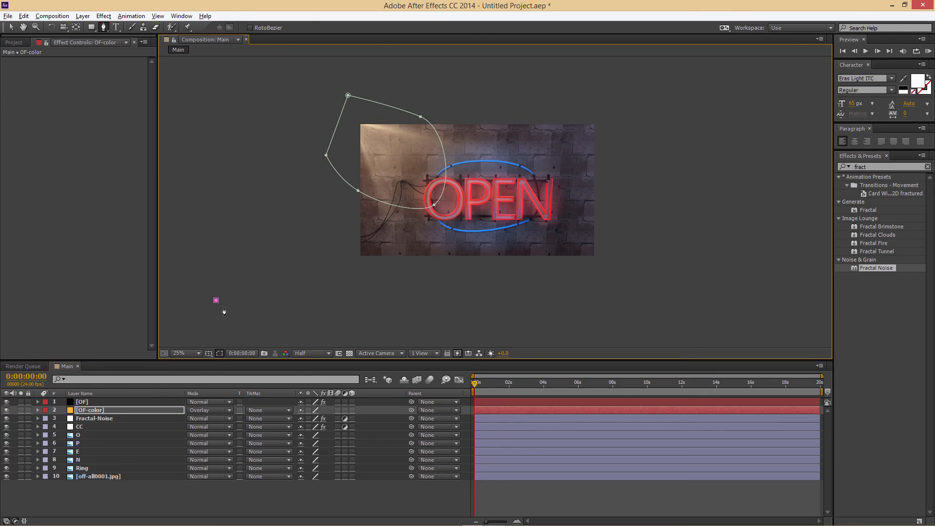
Step: Compare the image with the Fractal-Noise layer hidden and shown, keeping the layer visible with nothing selected
{"action": "left_click", "coordinate": [12, 27]}
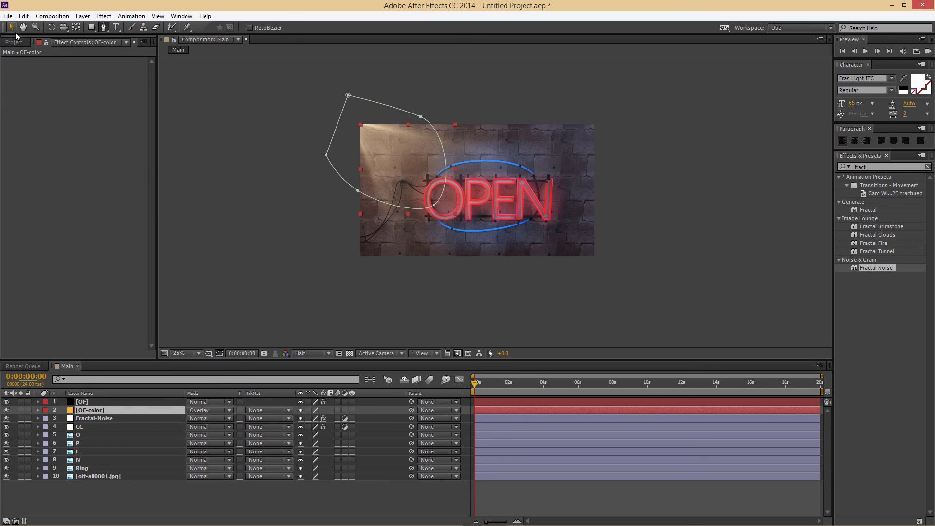
{"action": "left_click", "coordinate": [250, 258]}
{"action": "left_click", "coordinate": [7, 418]}
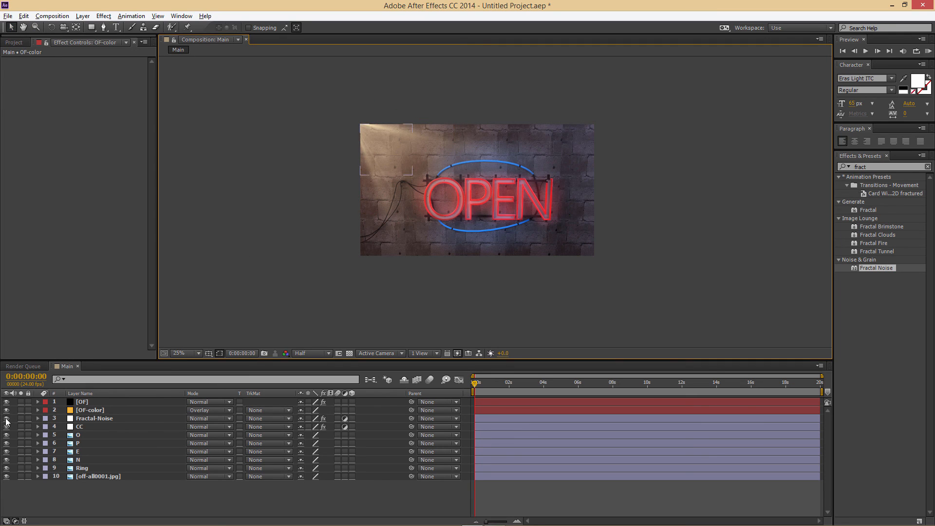
{"action": "left_click", "coordinate": [6, 418]}
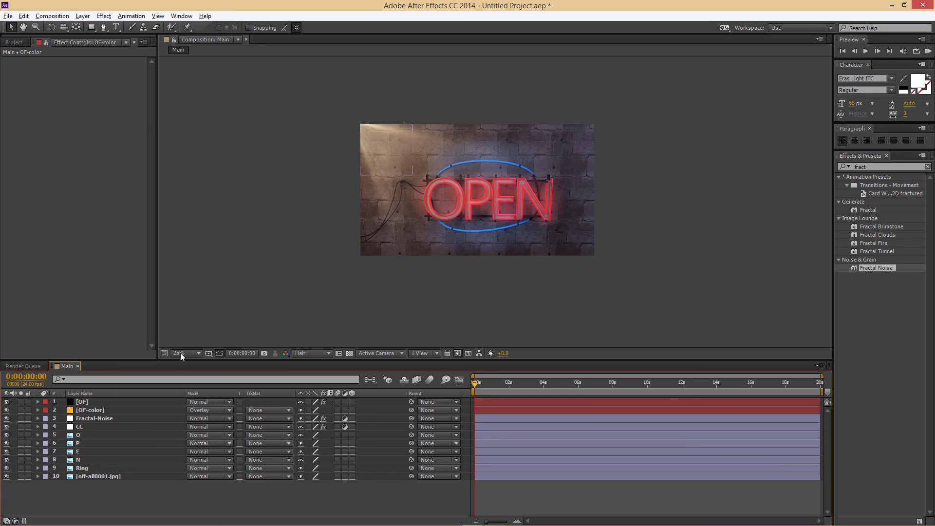
{"action": "left_click", "coordinate": [6, 419]}
{"action": "left_click_drag", "start_coordinate": [478, 382], "coordinate": [475, 382]}
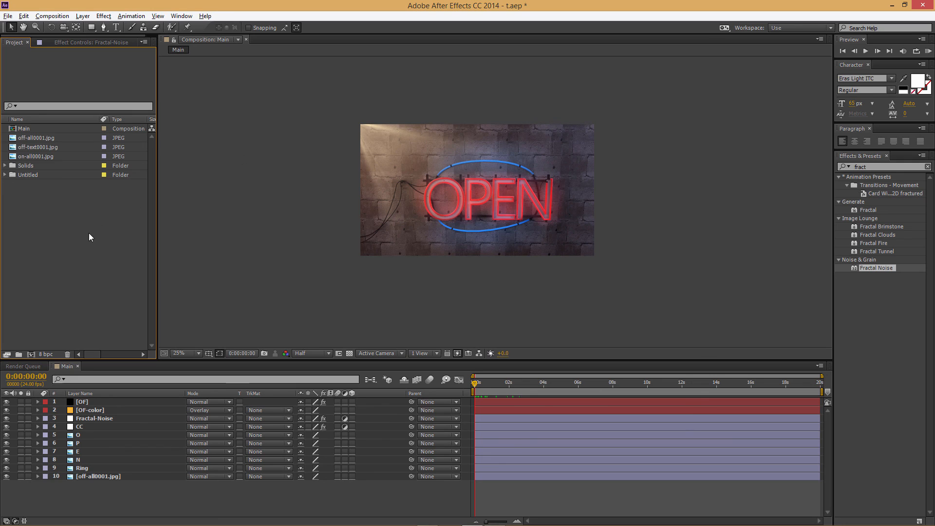
Step: Import Smoke 2.mov and Smoke 3.mov and place both in the Main composition directly below the Fractal-Noise layer
{"action": "left_click", "coordinate": [44, 168]}
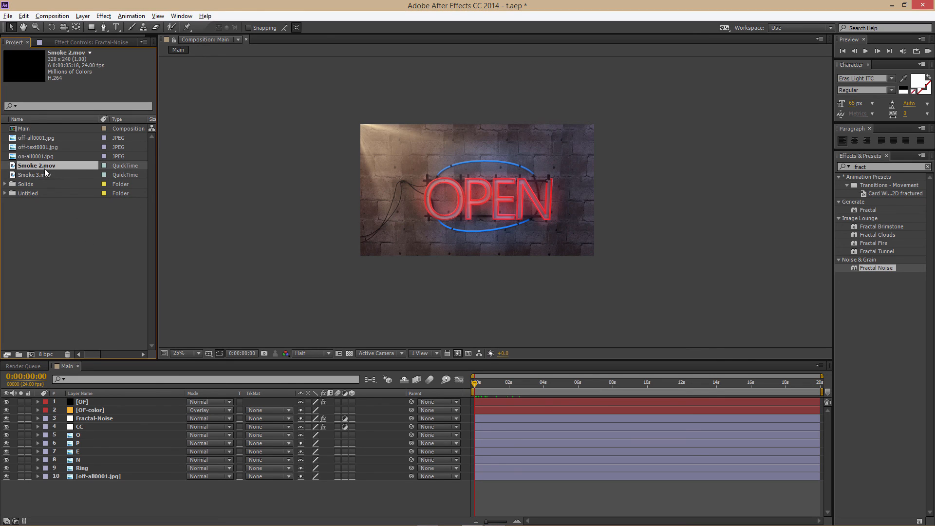
{"action": "left_click", "coordinate": [45, 173]}
{"action": "left_click", "coordinate": [43, 166]}
{"action": "left_click", "coordinate": [37, 176], "text": "shift"}
{"action": "left_click_drag", "start_coordinate": [39, 176], "coordinate": [102, 426]}
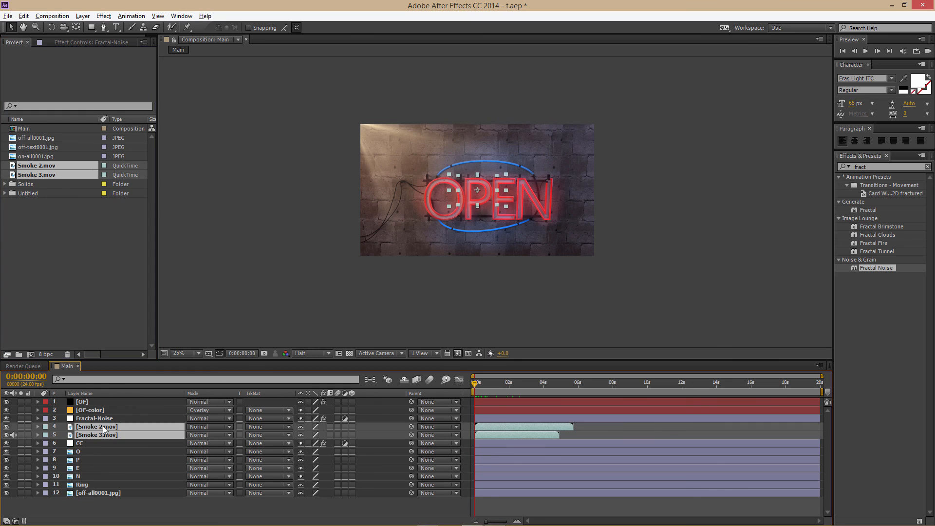
{"action": "left_click", "coordinate": [409, 271]}
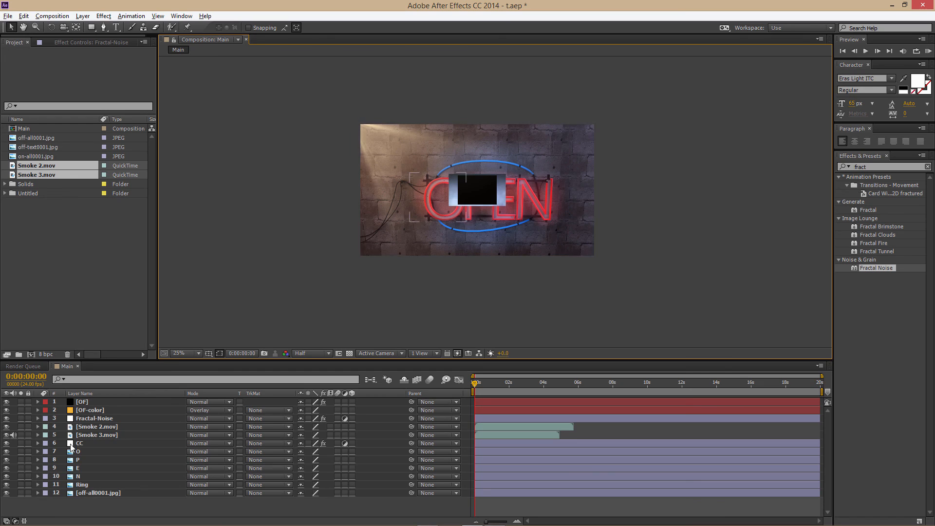
Step: Set the blending mode of both the Smoke 2 and Smoke 3 layers to Screen
{"action": "left_click", "coordinate": [98, 429]}
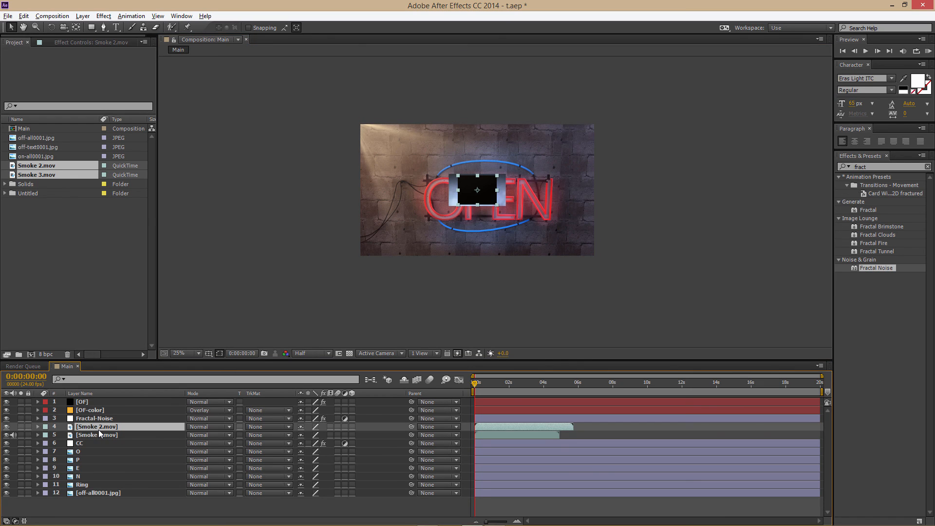
{"action": "left_click", "coordinate": [205, 427]}
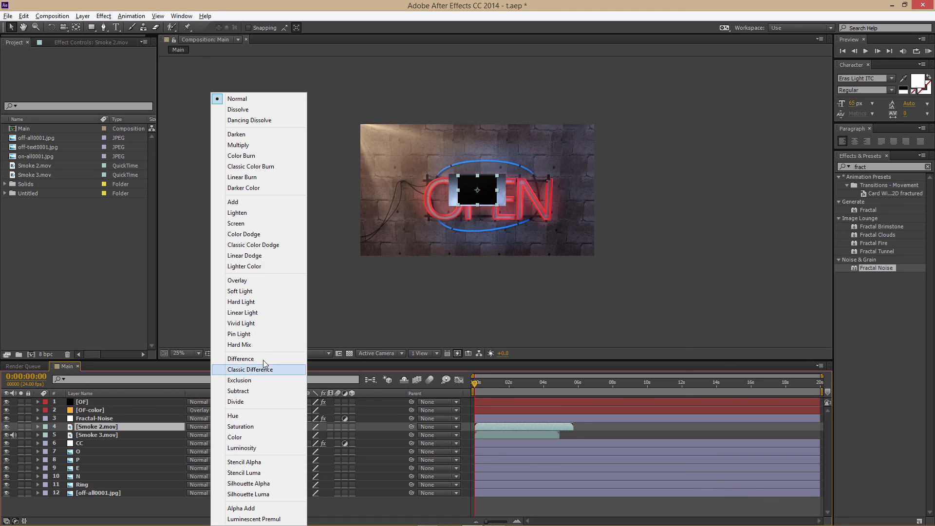
{"action": "left_click", "coordinate": [244, 234]}
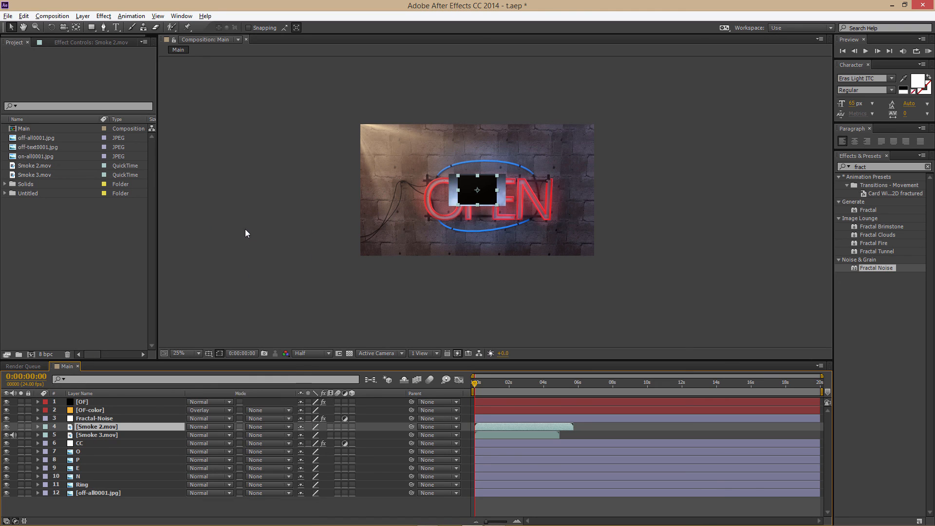
{"action": "left_click", "coordinate": [202, 427]}
{"action": "left_click", "coordinate": [271, 223]}
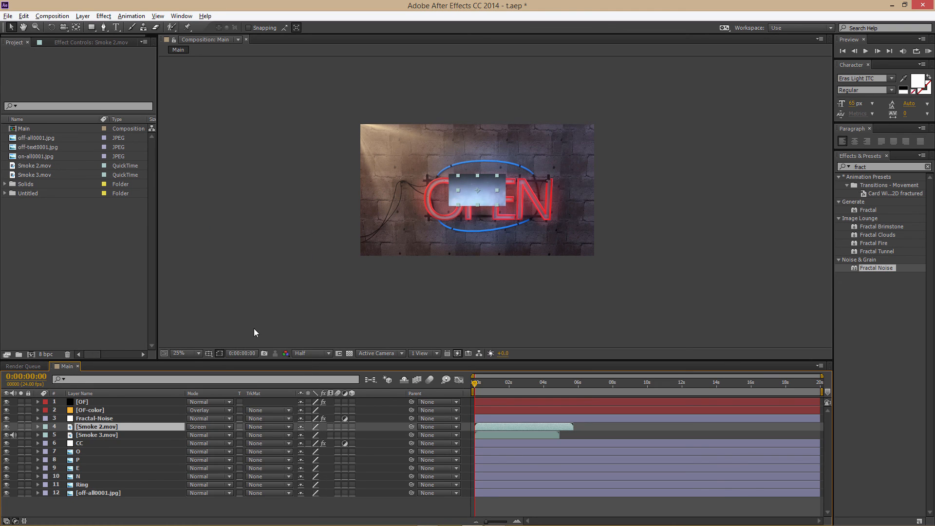
{"action": "left_click", "coordinate": [199, 435]}
{"action": "left_click", "coordinate": [253, 136]}
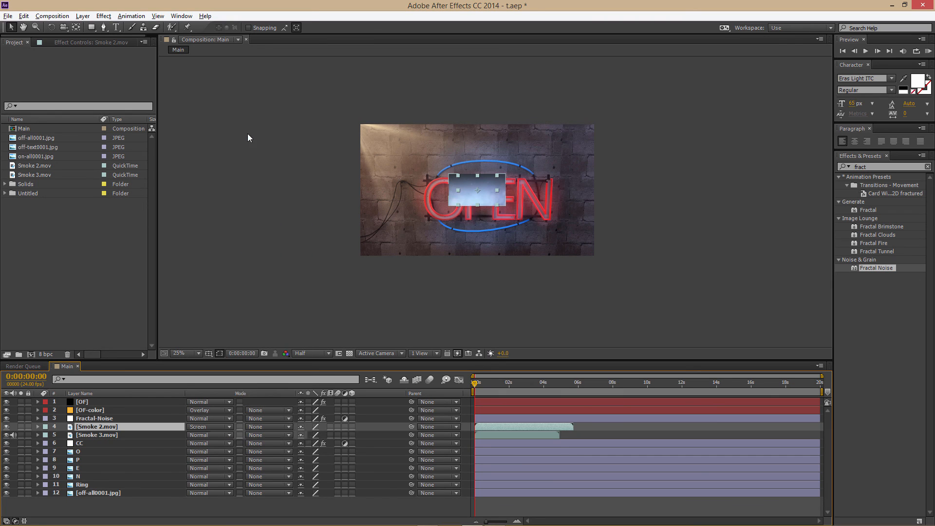
{"action": "left_click", "coordinate": [252, 250]}
Step: Move the Smoke 2 layer to the image's lower-right corner, checking its placement at 0:00:01:03
{"action": "left_click", "coordinate": [95, 428]}
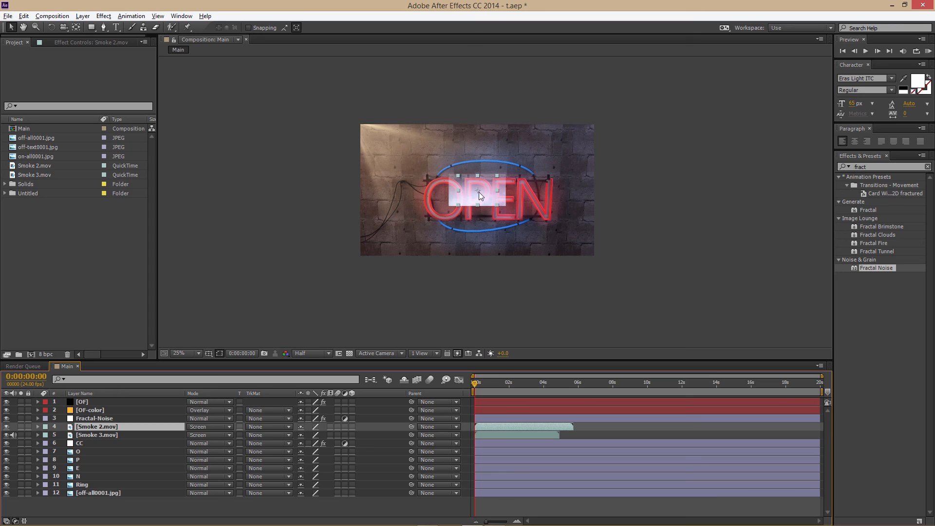
{"action": "left_click_drag", "start_coordinate": [479, 200], "coordinate": [574, 250]}
{"action": "left_click", "coordinate": [494, 386]}
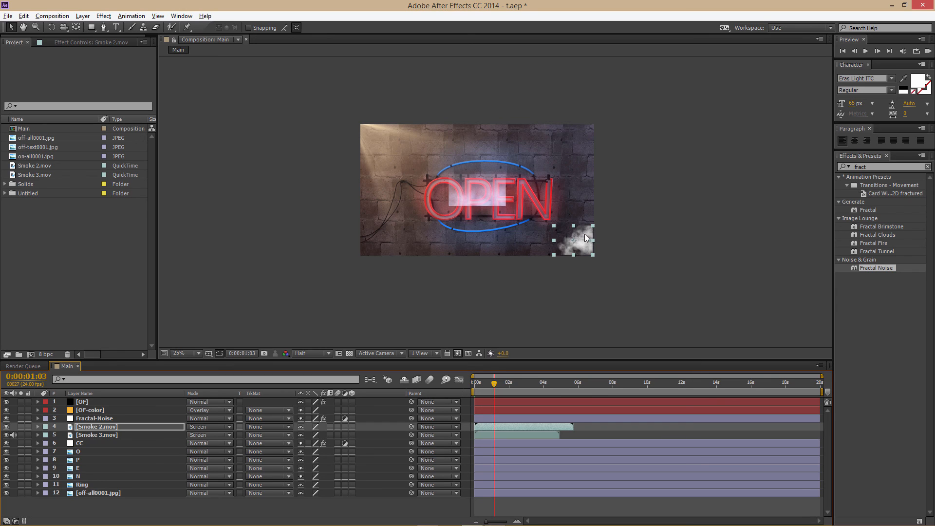
{"action": "left_click_drag", "start_coordinate": [586, 238], "coordinate": [575, 241]}
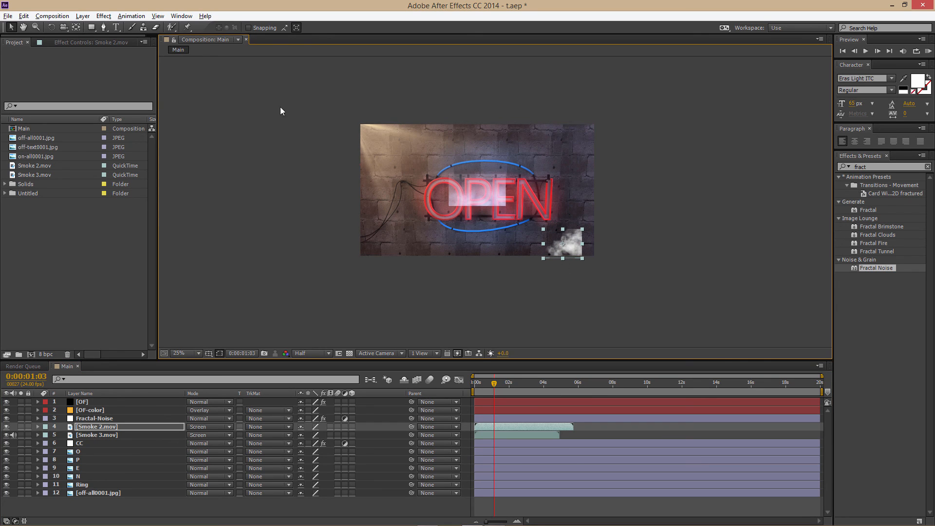
Step: Rotate the Smoke 2 layer clockwise and shift it so the smoke lies along the image's bottom edge near the right corner
{"action": "left_click", "coordinate": [50, 25]}
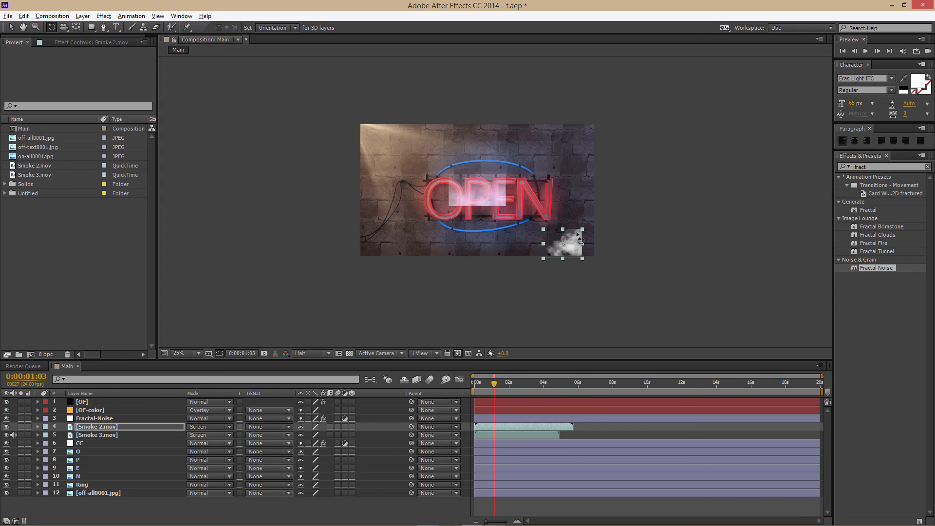
{"action": "mouse_move", "coordinate": [582, 238]}
{"action": "left_mouse_down"}
{"action": "mouse_move", "coordinate": [583, 258]}
{"action": "mouse_move", "coordinate": [587, 249]}
{"action": "left_mouse_up"}
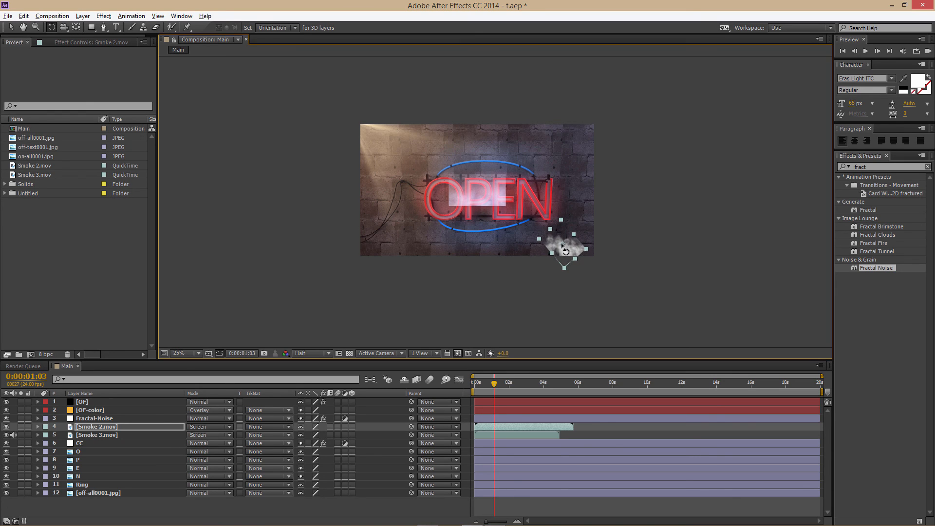
{"action": "left_click", "coordinate": [12, 27]}
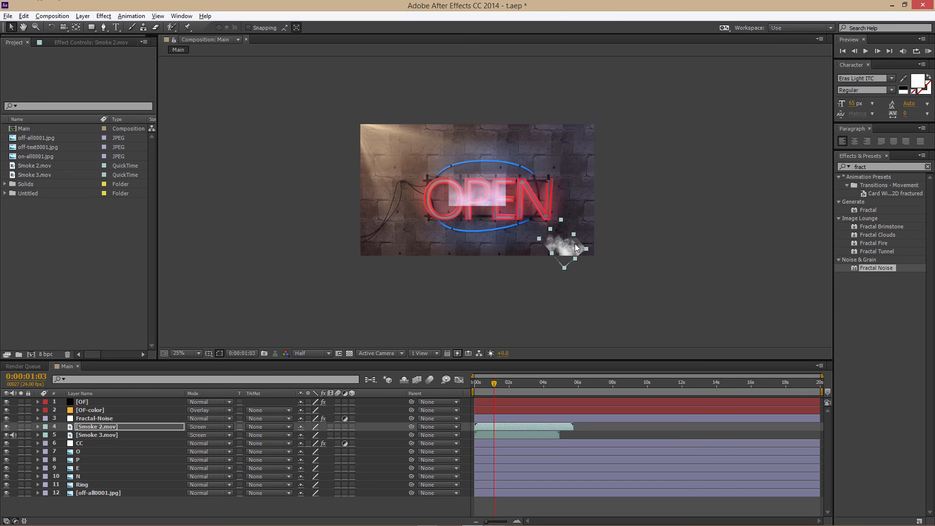
{"action": "left_click_drag", "start_coordinate": [575, 245], "coordinate": [588, 251]}
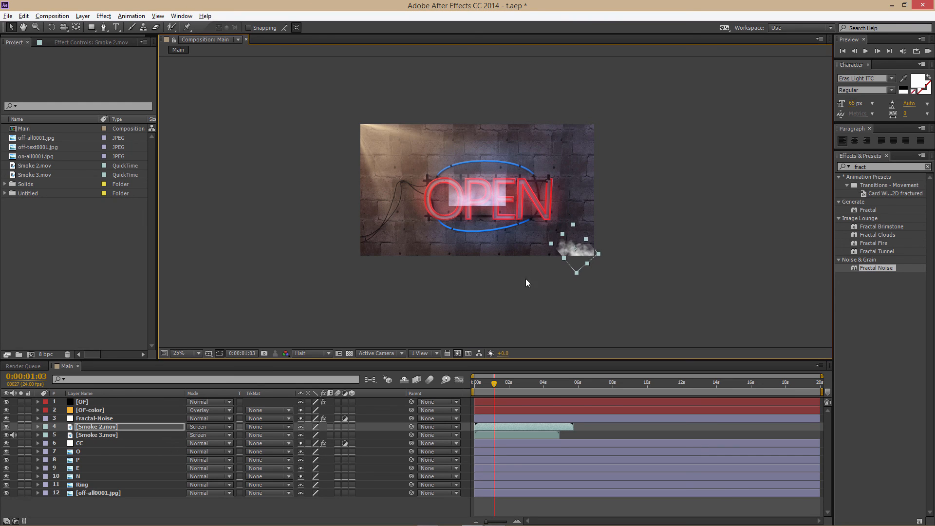
{"action": "left_click", "coordinate": [614, 264]}
{"action": "key", "text": "period"}
{"action": "key", "text": "period"}
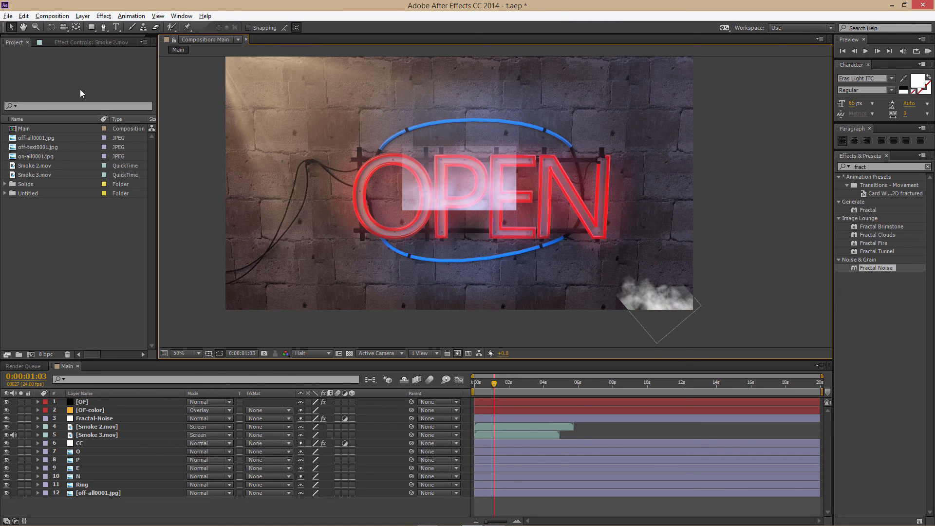
{"action": "left_click", "coordinate": [22, 26]}
{"action": "left_click_drag", "start_coordinate": [328, 240], "coordinate": [225, 181]}
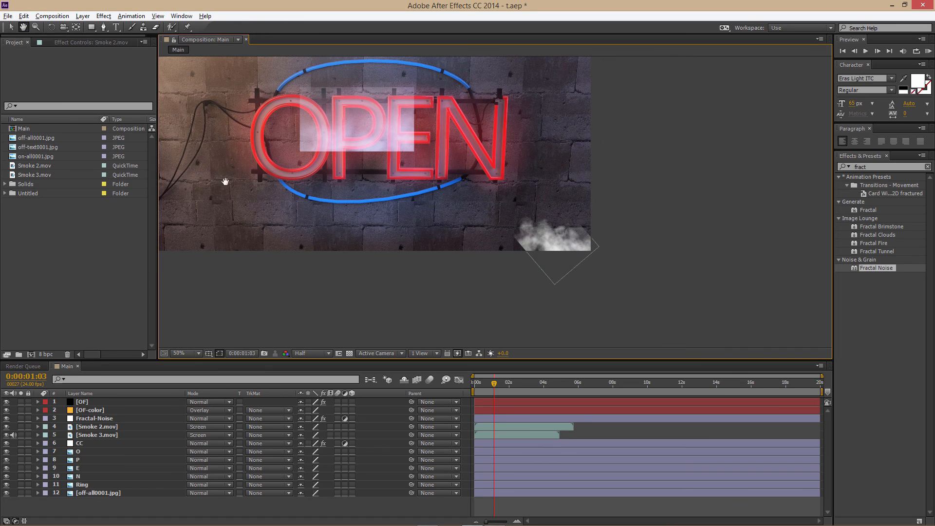
{"action": "left_click", "coordinate": [103, 27]}
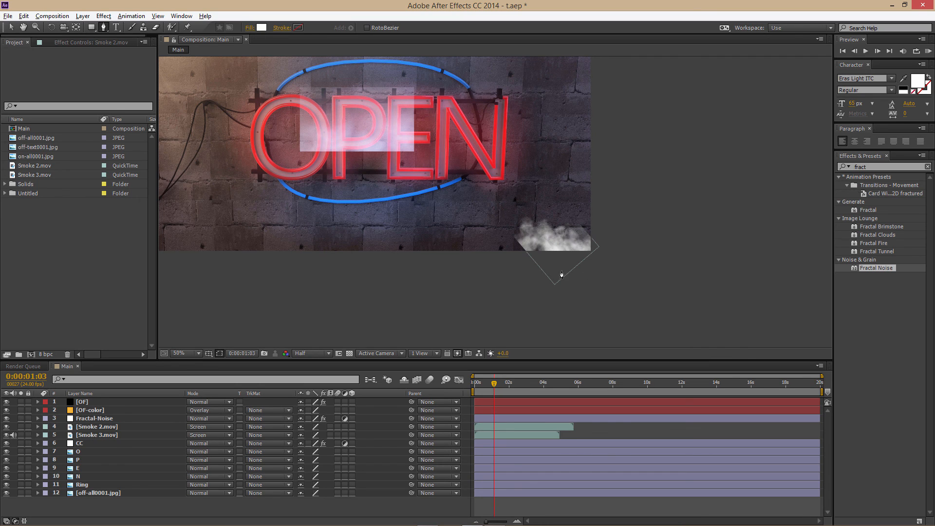
{"action": "left_click", "coordinate": [525, 250]}
{"action": "left_click", "coordinate": [524, 243]}
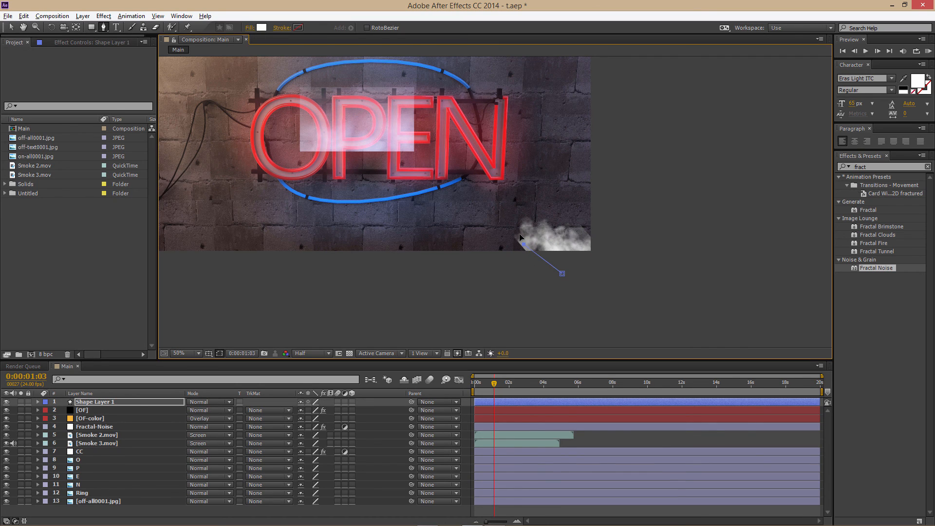
{"action": "left_click_drag", "start_coordinate": [521, 220], "coordinate": [531, 222]}
{"action": "key", "text": "ctrl+z"}
{"action": "key", "text": "ctrl+z"}
{"action": "key", "text": "ctrl+z"}
Step: Draw a closed, curved Pen tool mask on the Smoke 2 layer around the visible smoke in the image's lower-right corner
{"action": "left_click", "coordinate": [94, 434]}
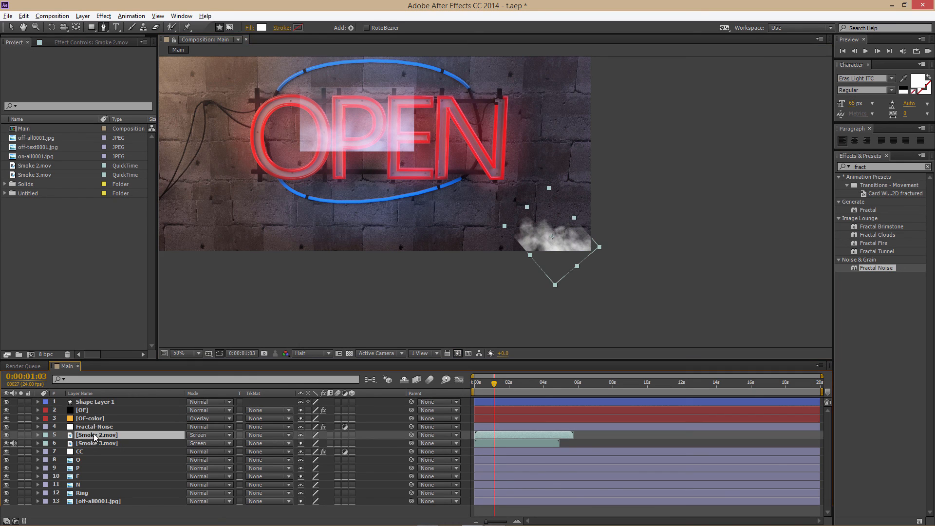
{"action": "left_click", "coordinate": [558, 274]}
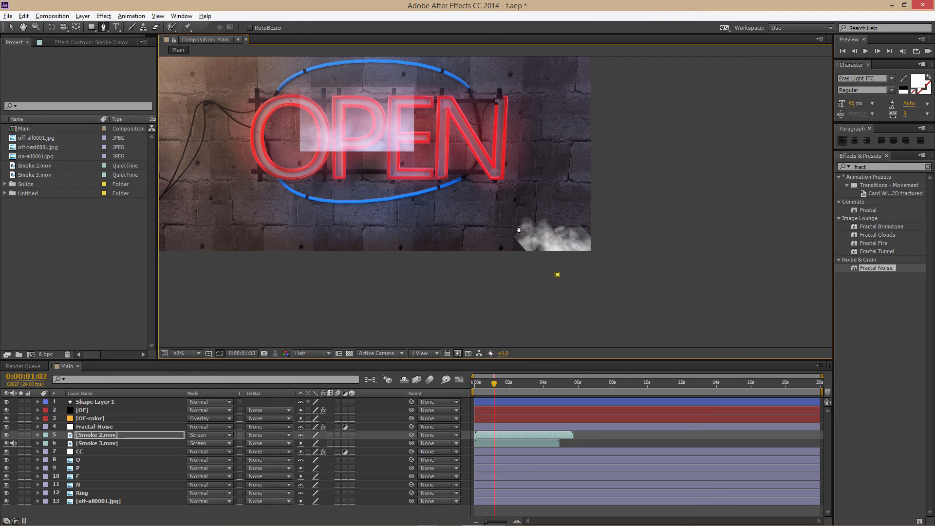
{"action": "left_click_drag", "start_coordinate": [518, 228], "coordinate": [576, 283]}
{"action": "left_click", "coordinate": [558, 275]}
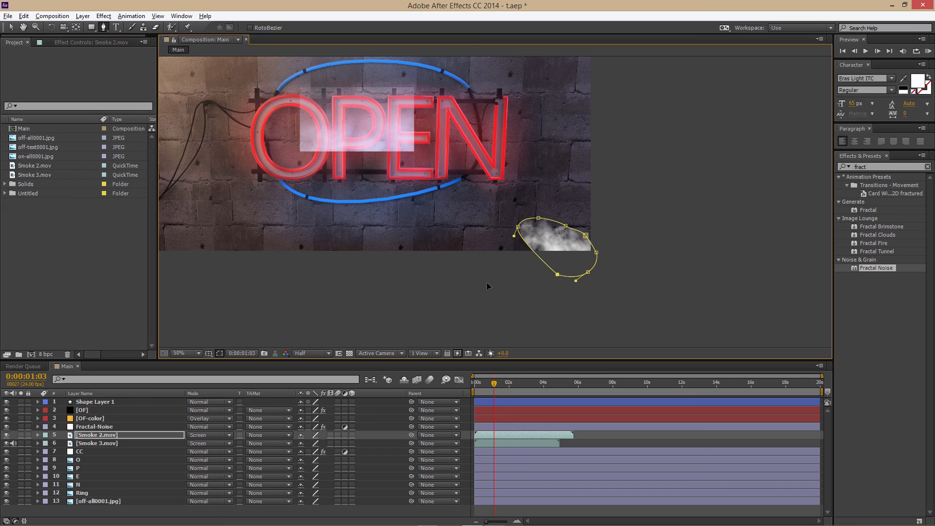
Step: Set the Smoke 2 layer's mask feather to 38 pixels
{"action": "left_click", "coordinate": [37, 434]}
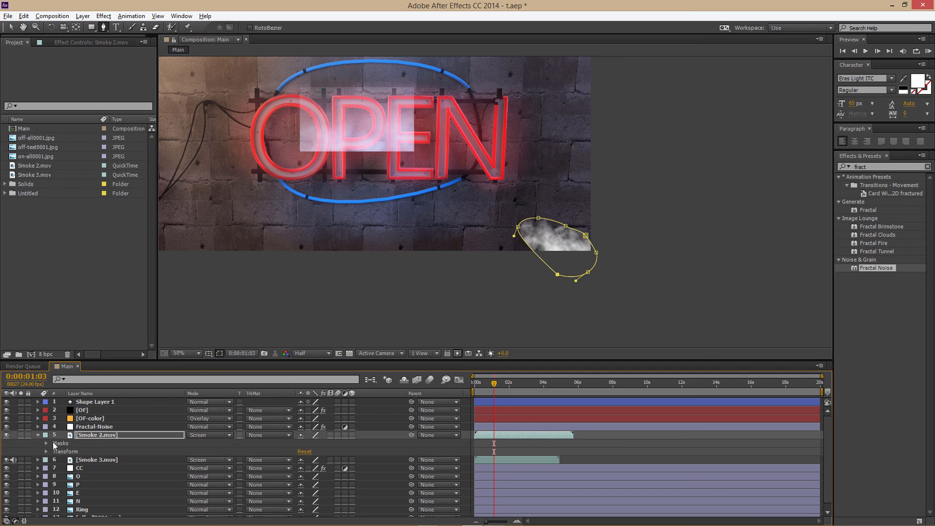
{"action": "left_click", "coordinate": [47, 444]}
{"action": "left_click", "coordinate": [55, 451]}
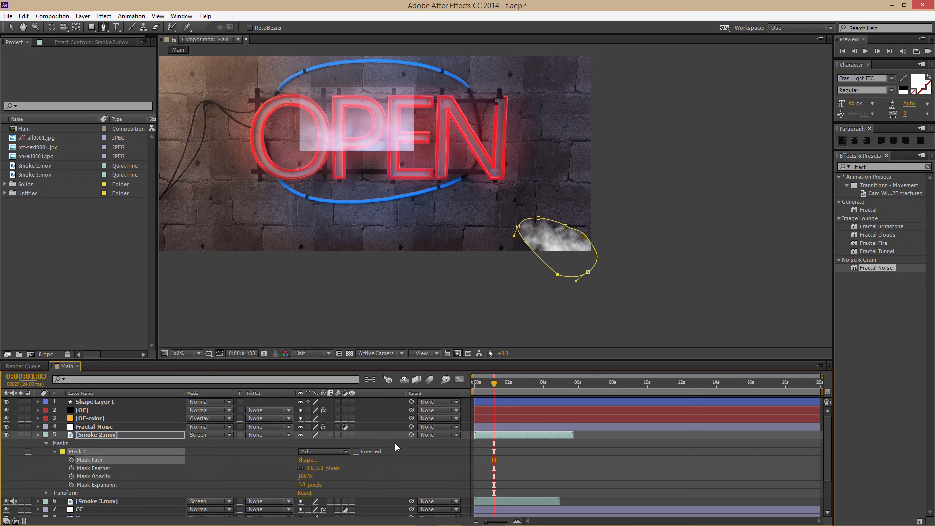
{"action": "left_click_drag", "start_coordinate": [321, 467], "coordinate": [335, 463]}
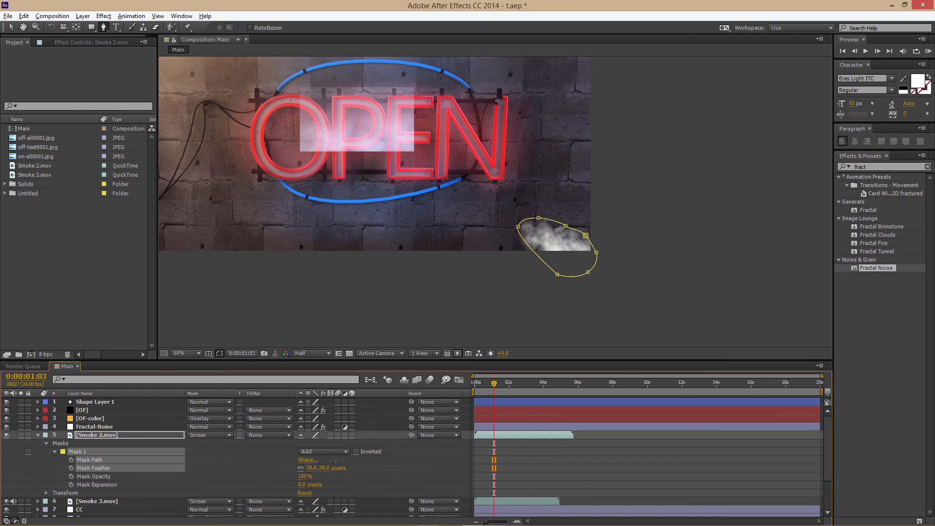
Step: Move the Smoke 3 layer over the Smoke 2 smoke in the image's lower-right corner, extending partly below the image's bottom edge
{"action": "key", "text": "v"}
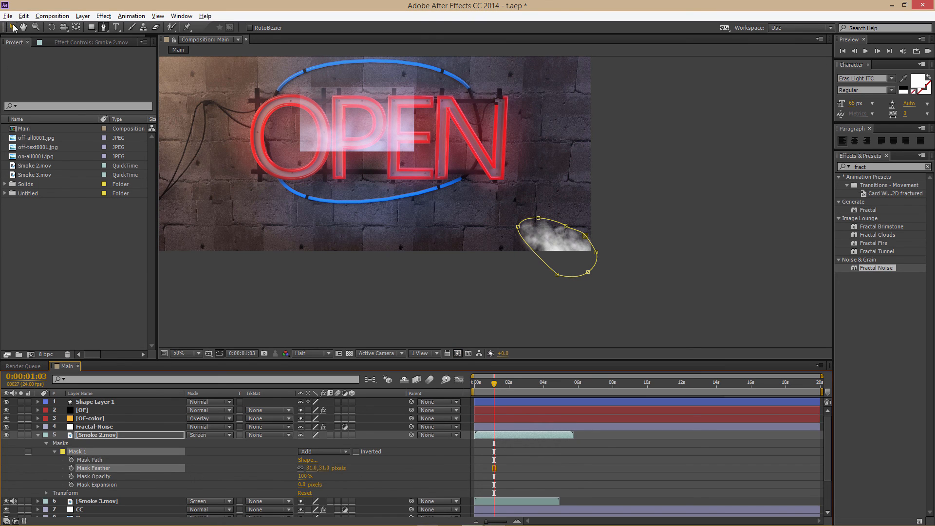
{"action": "left_click", "coordinate": [312, 291]}
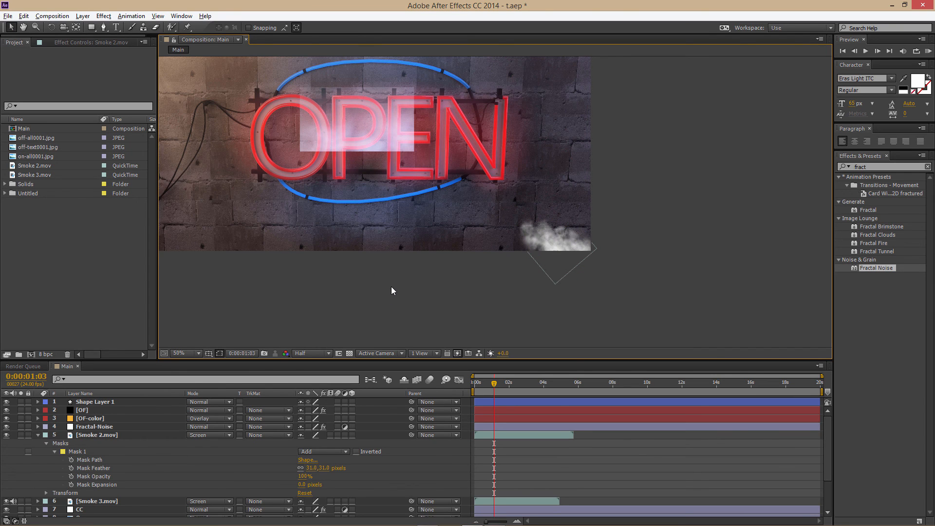
{"action": "left_click", "coordinate": [37, 435]}
{"action": "left_click", "coordinate": [121, 443]}
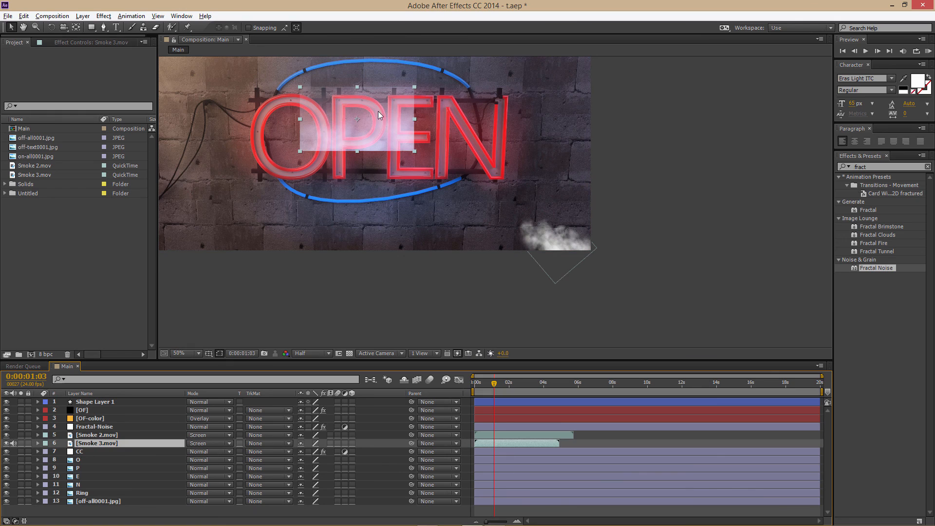
{"action": "left_click_drag", "start_coordinate": [387, 115], "coordinate": [557, 212]}
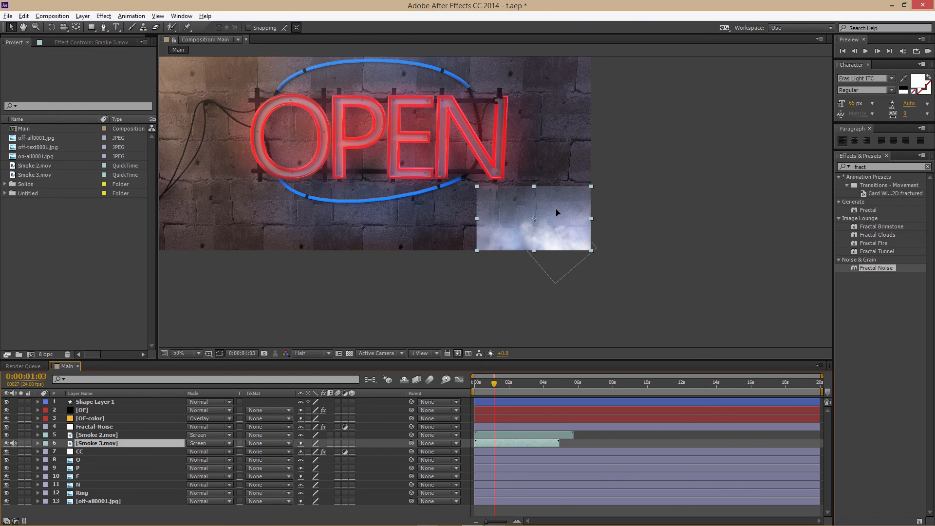
{"action": "left_click", "coordinate": [106, 27]}
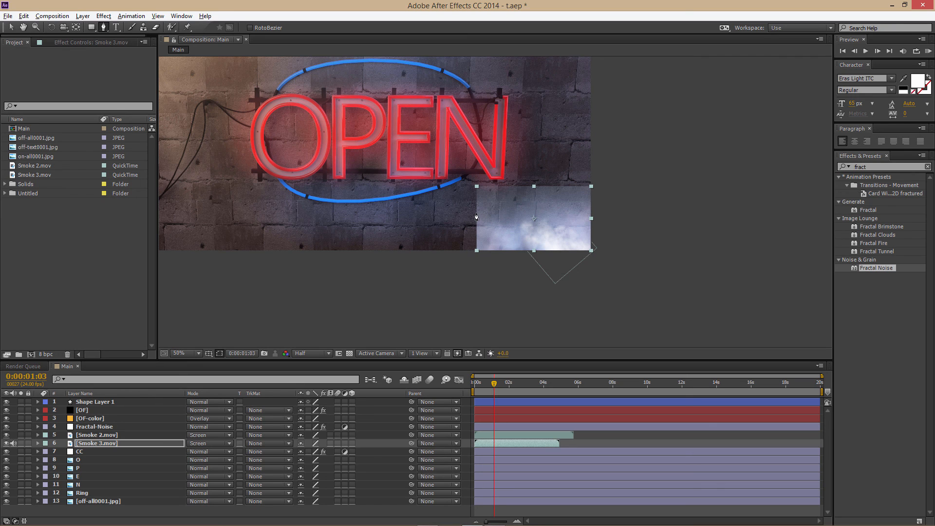
{"action": "key", "text": "v"}
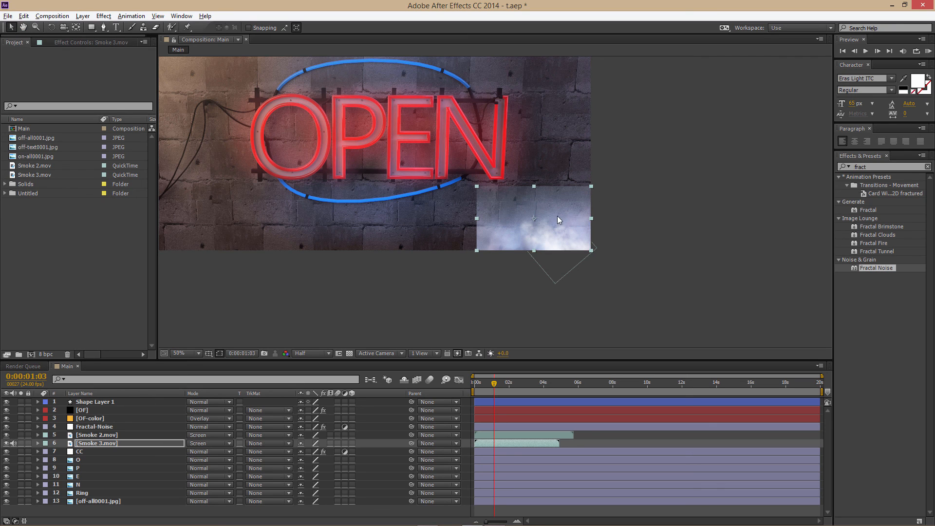
{"action": "mouse_move", "coordinate": [557, 215]}
{"action": "left_mouse_down"}
{"action": "mouse_move", "coordinate": [518, 151]}
{"action": "mouse_move", "coordinate": [548, 240]}
{"action": "mouse_move", "coordinate": [562, 221]}
{"action": "left_mouse_up"}
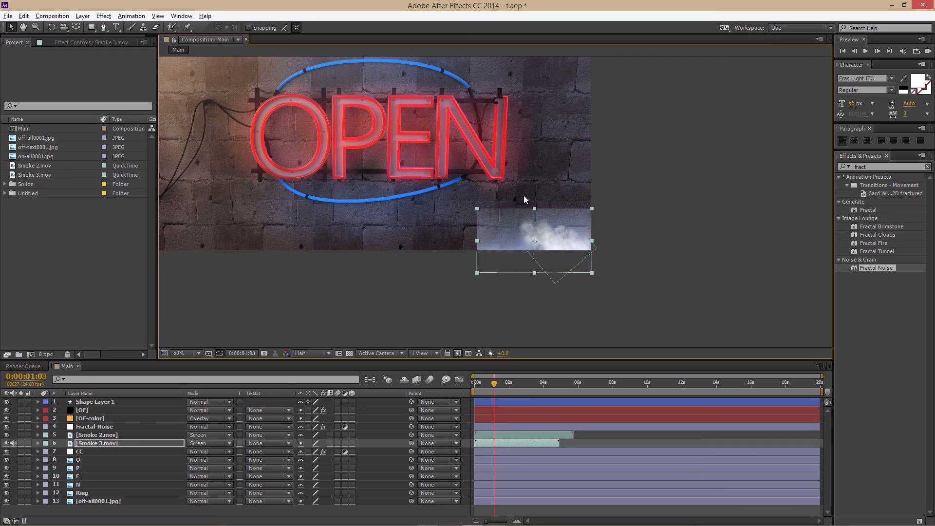
Step: Draw a closed, curved Pen tool mask on the Smoke 3 layer around its dense smoke in the image's lower-right corner
{"action": "left_click", "coordinate": [103, 26]}
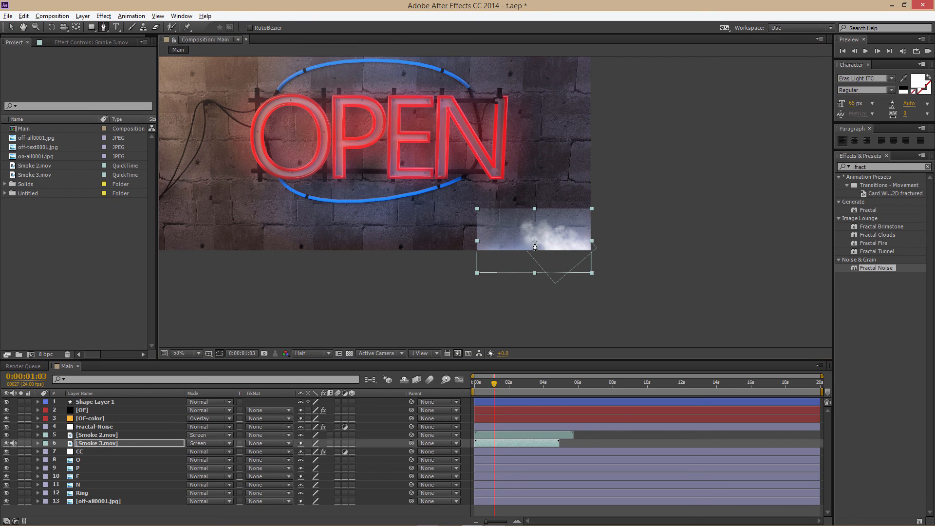
{"action": "key", "text": "ctrl+shift+a"}
{"action": "left_click_drag", "start_coordinate": [513, 235], "coordinate": [549, 214]}
{"action": "left_click", "coordinate": [577, 223]}
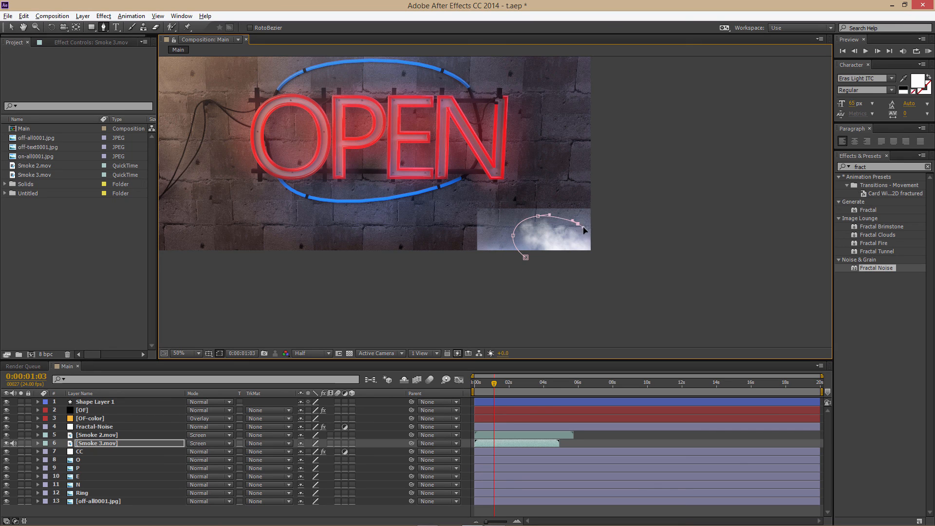
{"action": "left_click", "coordinate": [593, 235]}
{"action": "left_click", "coordinate": [596, 268]}
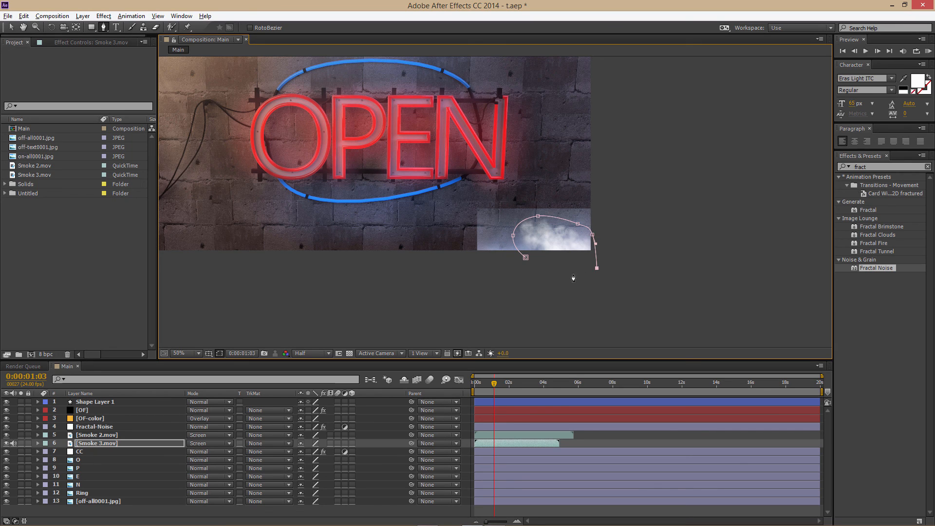
{"action": "left_click", "coordinate": [526, 258]}
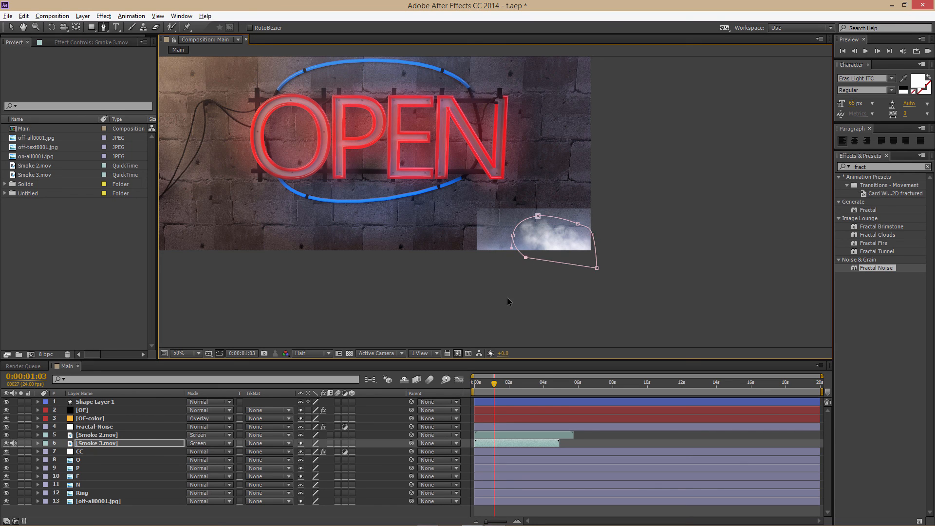
Step: Set the mask feather of the Smoke 3 layer's Mask 1 to 204 pixels
{"action": "left_click", "coordinate": [37, 443]}
{"action": "left_click", "coordinate": [46, 452]}
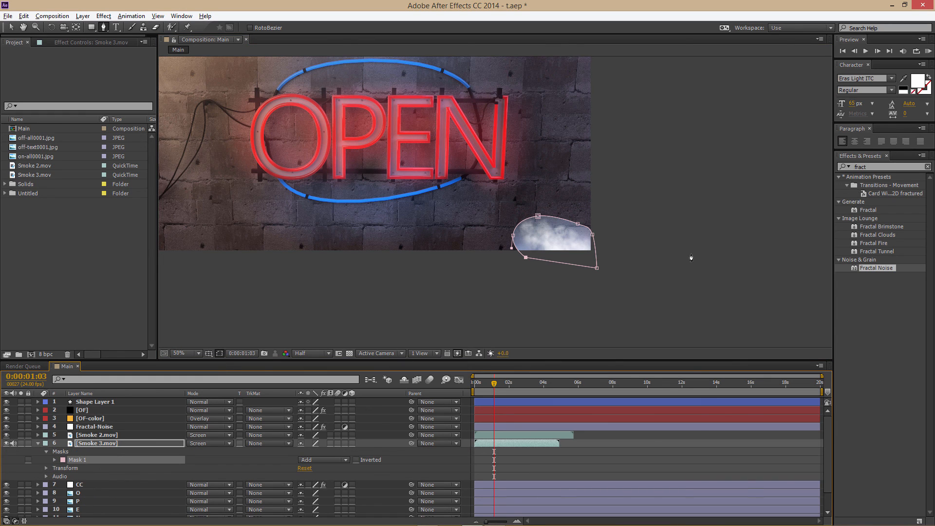
{"action": "key", "text": "comma"}
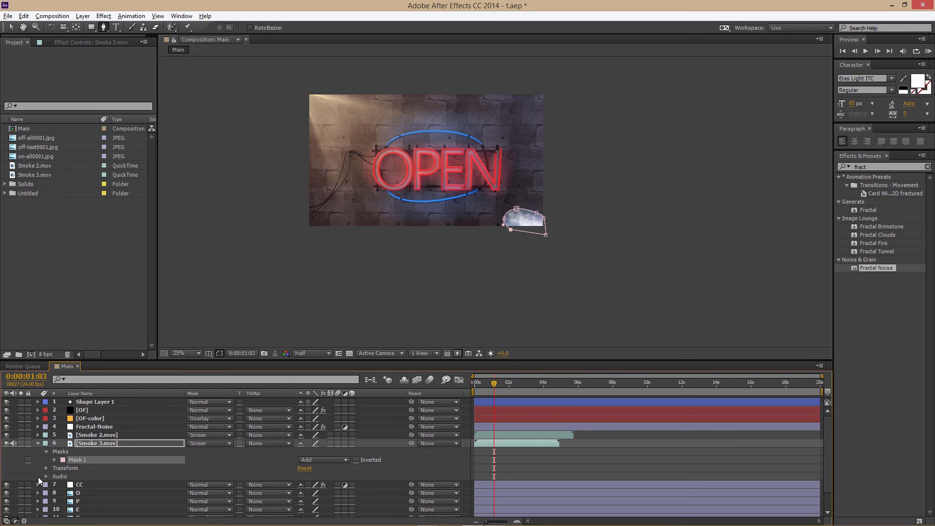
{"action": "left_click", "coordinate": [52, 462]}
{"action": "left_click", "coordinate": [54, 460]}
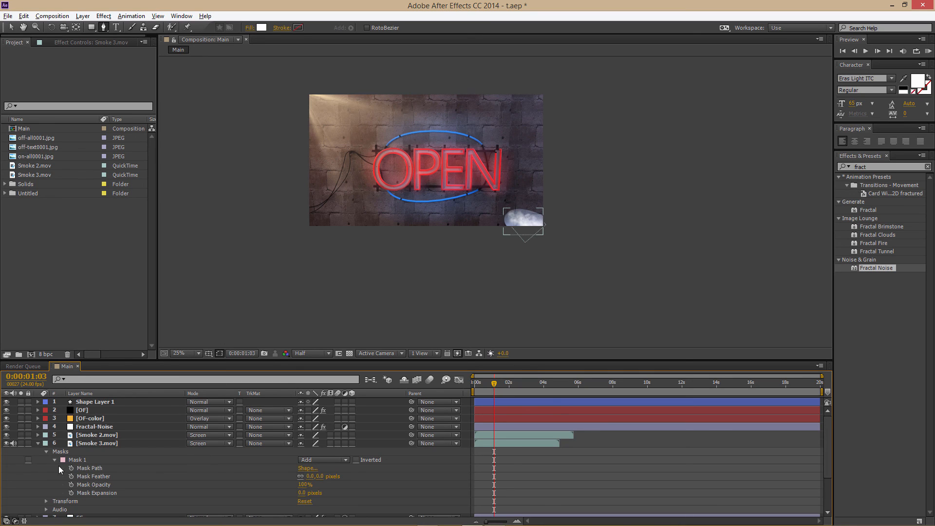
{"action": "left_click_drag", "start_coordinate": [314, 476], "coordinate": [404, 461]}
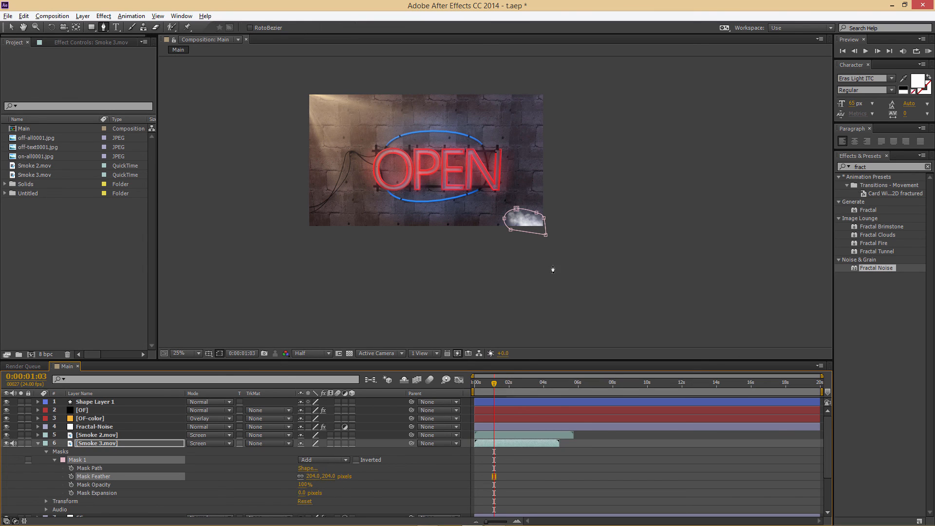
Step: Set the opacity of the Smoke 3.mov layer to 85% in its transform properties
{"action": "scroll", "coordinate": [554, 270], "scroll_direction": "up", "scroll_amount": 2}
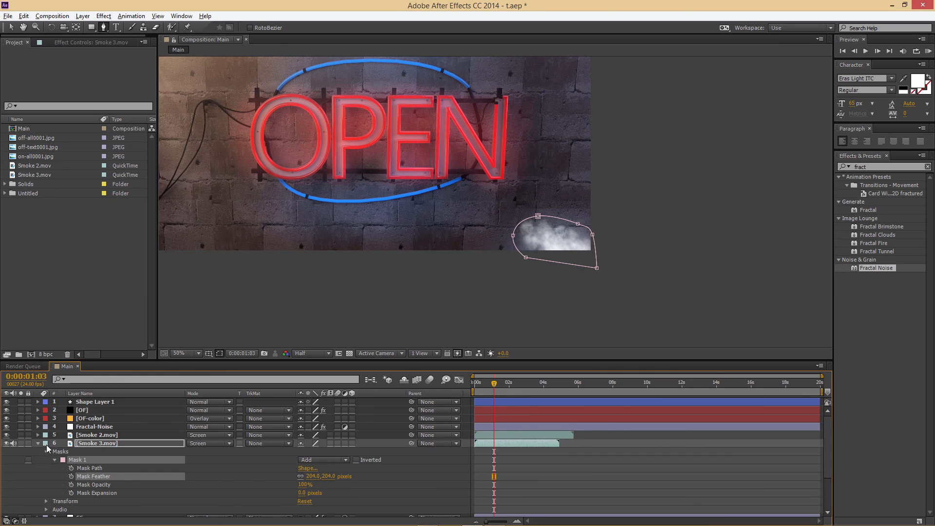
{"action": "left_click", "coordinate": [55, 460]}
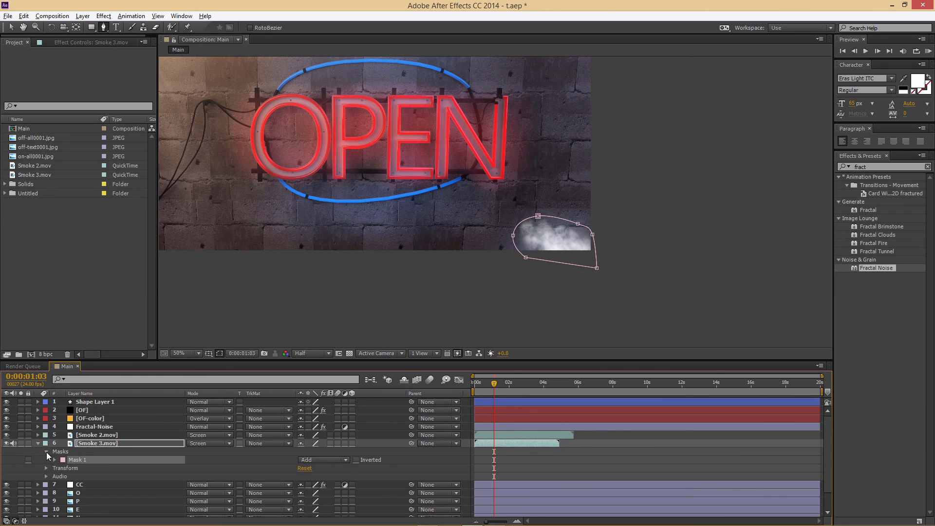
{"action": "left_click", "coordinate": [46, 460]}
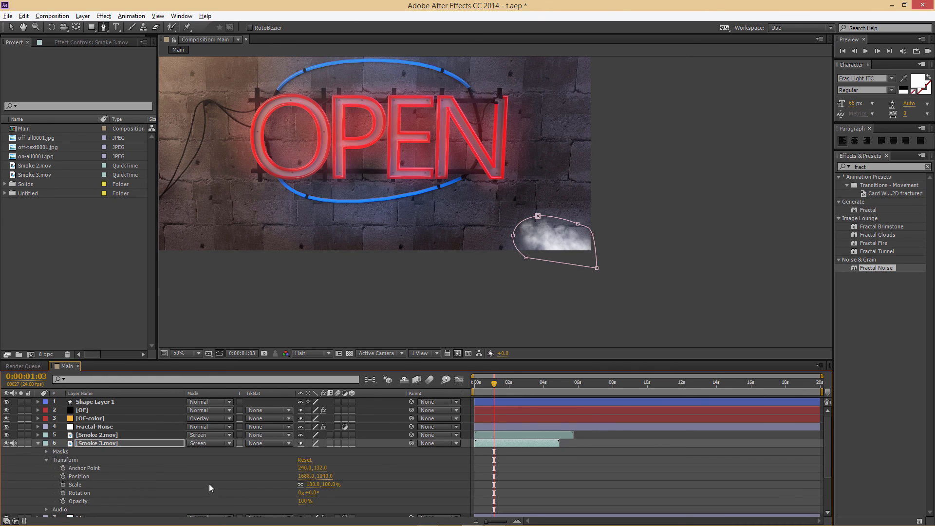
{"action": "left_click_drag", "start_coordinate": [305, 501], "coordinate": [298, 501]}
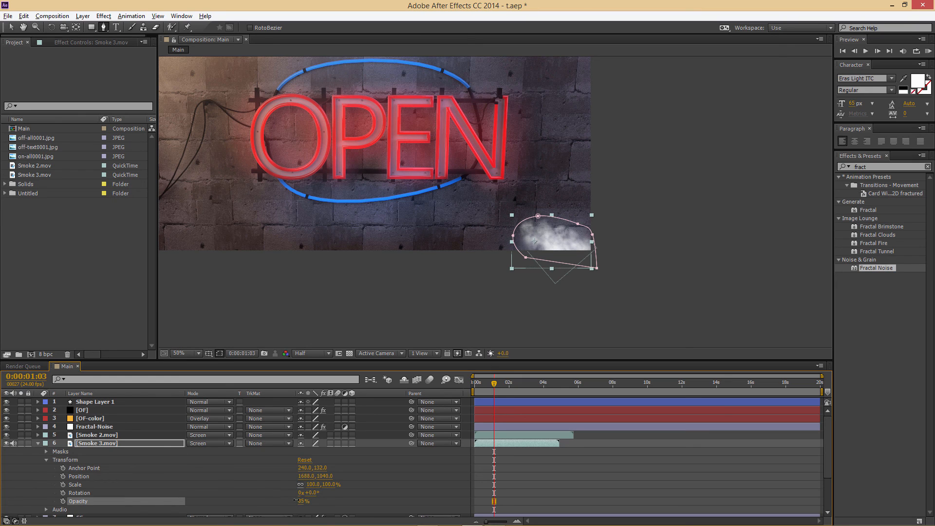
Step: Set the Smoke 2.mov layer's opacity to 35%, switch to the Selection tool and deselect the layer
{"action": "left_click", "coordinate": [38, 435]}
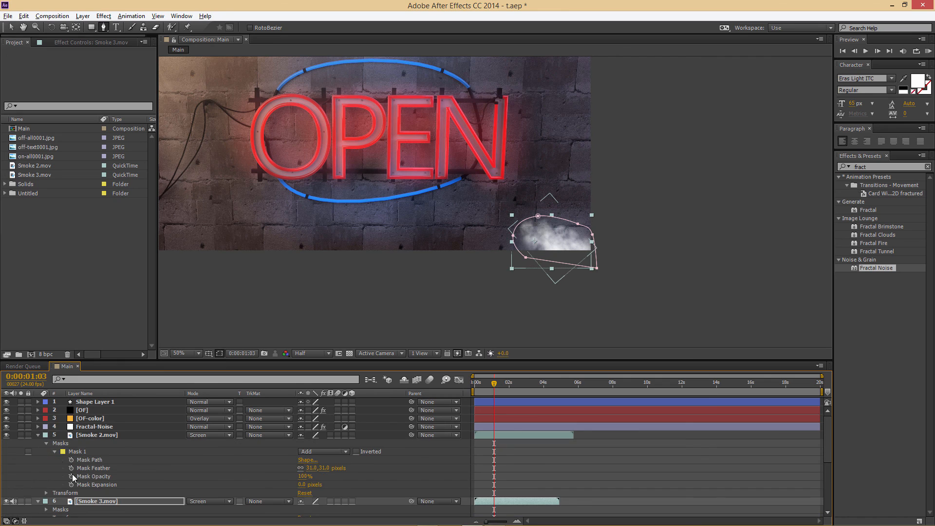
{"action": "left_click", "coordinate": [55, 452]}
{"action": "left_click", "coordinate": [46, 444]}
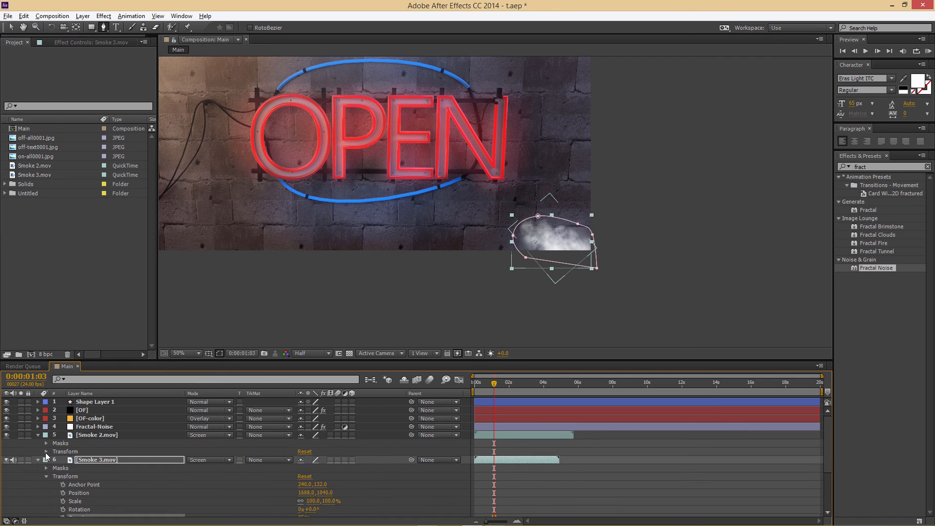
{"action": "left_click", "coordinate": [47, 451]}
{"action": "left_click_drag", "start_coordinate": [303, 493], "coordinate": [269, 493]}
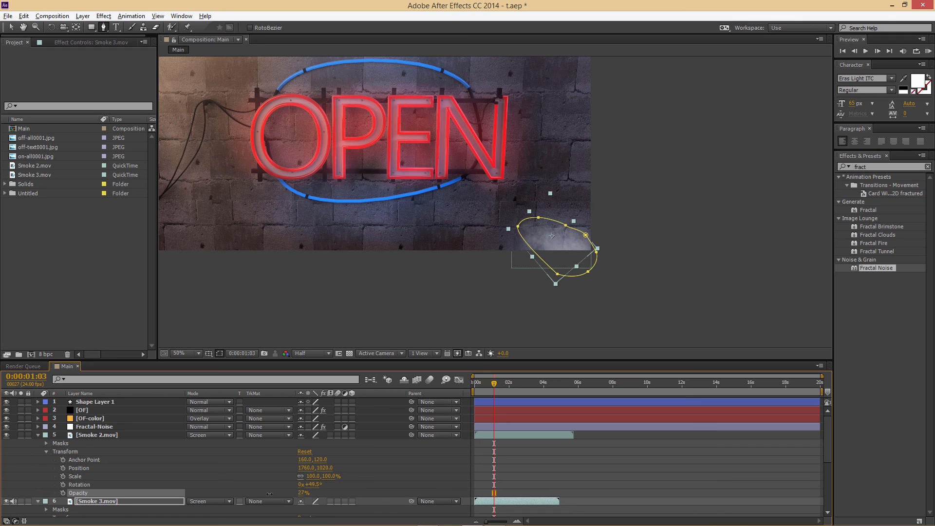
{"action": "key", "text": "v"}
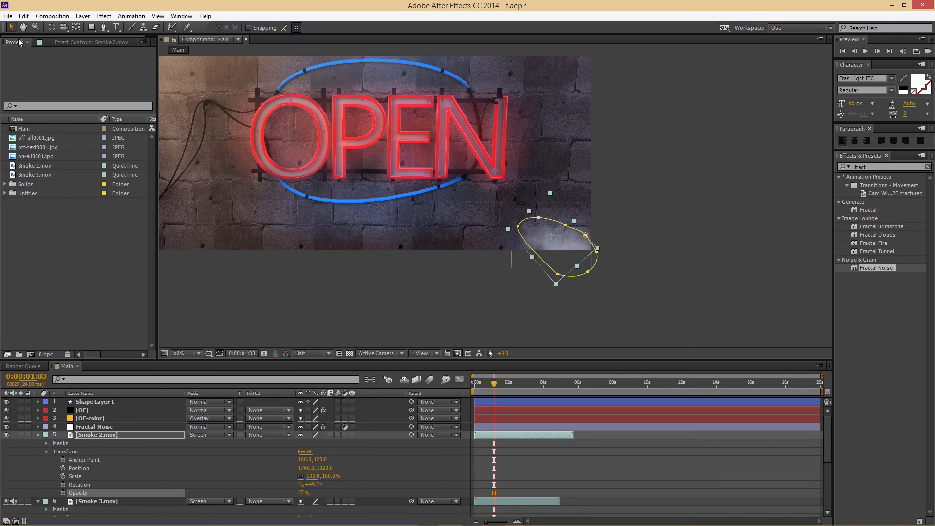
{"action": "left_click", "coordinate": [340, 299]}
{"action": "left_click", "coordinate": [341, 296]}
Step: At 0:00:00:00, reshape the Smoke 3.mov mask by pulling its upper points slightly down and inward
{"action": "key", "text": "comma"}
{"action": "key", "text": "comma"}
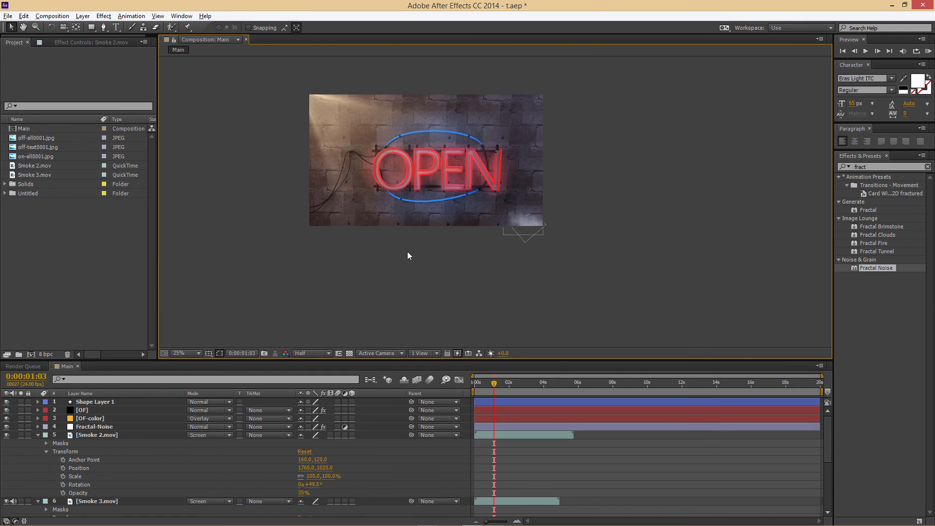
{"action": "key", "text": "period"}
{"action": "key", "text": "period"}
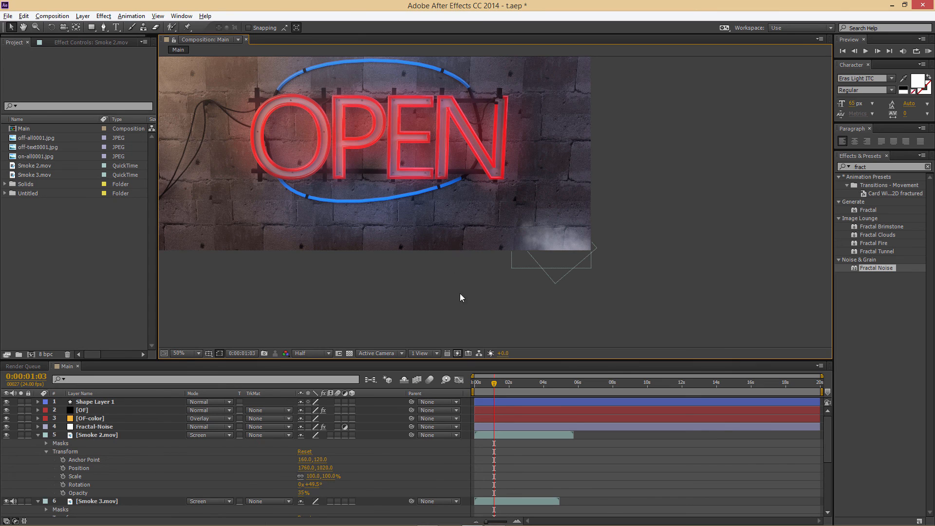
{"action": "left_click", "coordinate": [475, 387]}
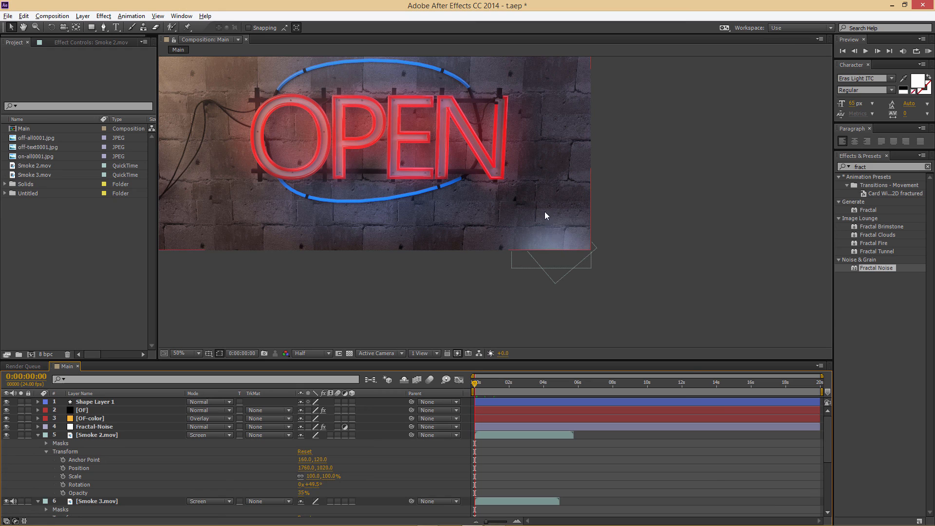
{"action": "left_click", "coordinate": [97, 501]}
{"action": "left_click_drag", "start_coordinate": [541, 218], "coordinate": [590, 238]}
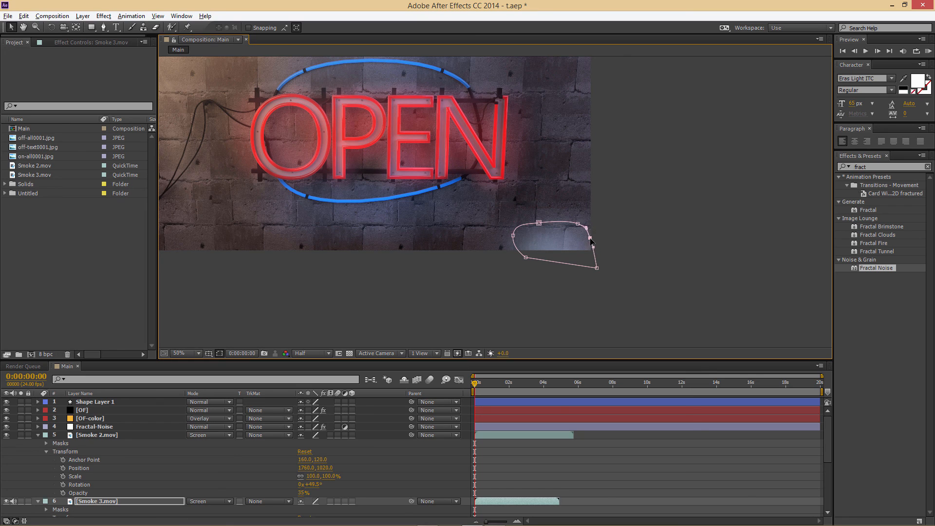
{"action": "left_click", "coordinate": [636, 227]}
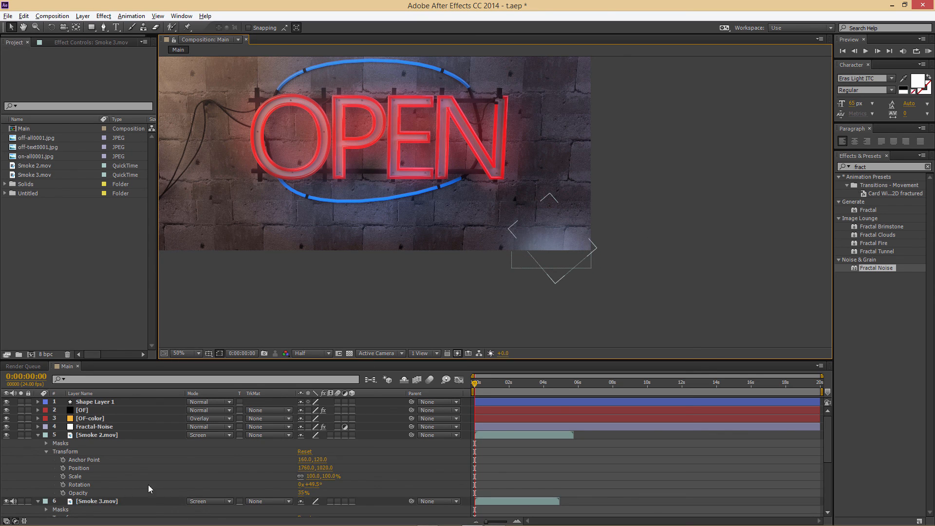
Step: Set the mask feather of the Smoke 3.mov layer to 164 pixels and deselect the mask
{"action": "scroll", "coordinate": [110, 485], "scroll_direction": "down", "scroll_amount": 3}
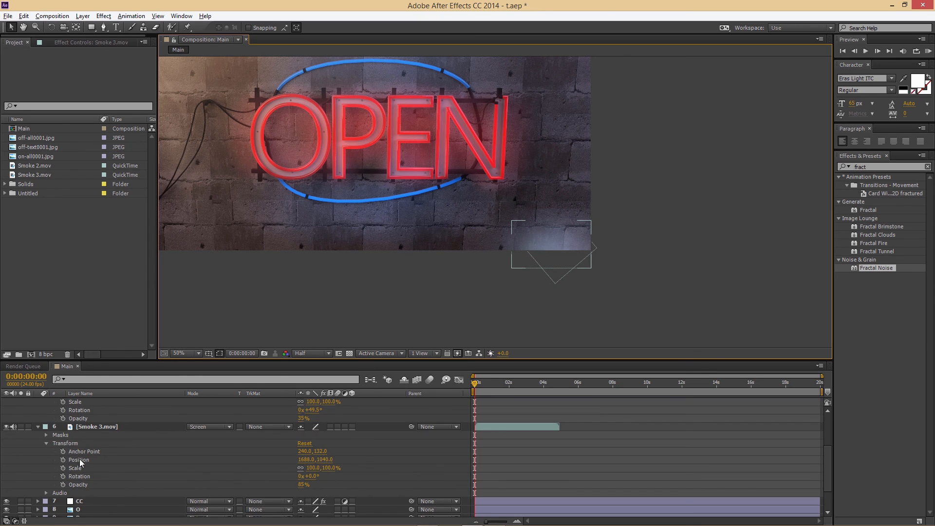
{"action": "left_click", "coordinate": [46, 435]}
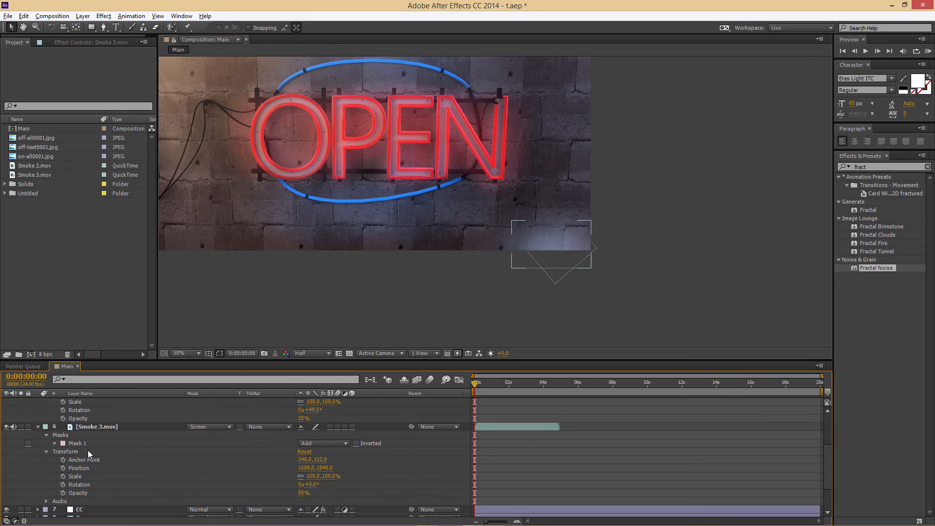
{"action": "left_click_drag", "start_coordinate": [329, 462], "coordinate": [306, 461]}
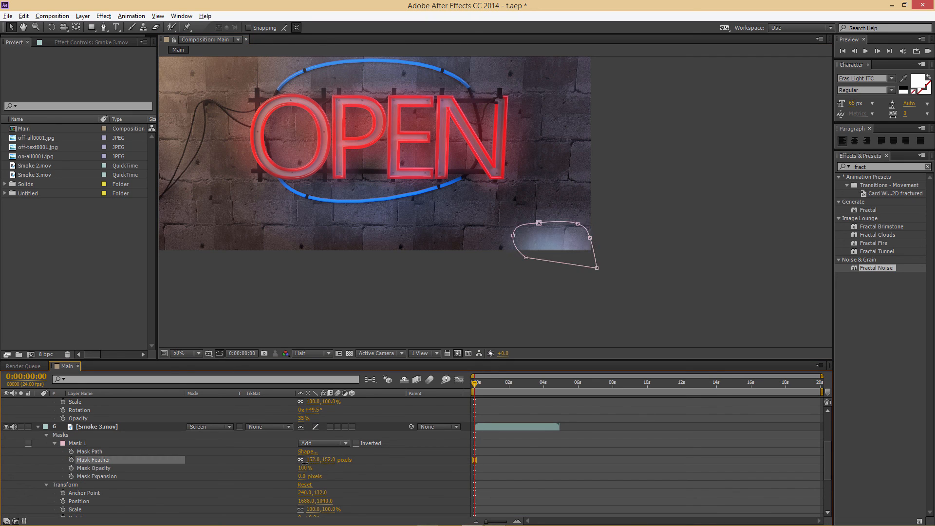
{"action": "left_click", "coordinate": [634, 283]}
{"action": "scroll", "coordinate": [583, 209], "scroll_direction": "down", "scroll_amount": 1}
{"action": "scroll", "coordinate": [583, 209], "scroll_direction": "up", "scroll_amount": 1}
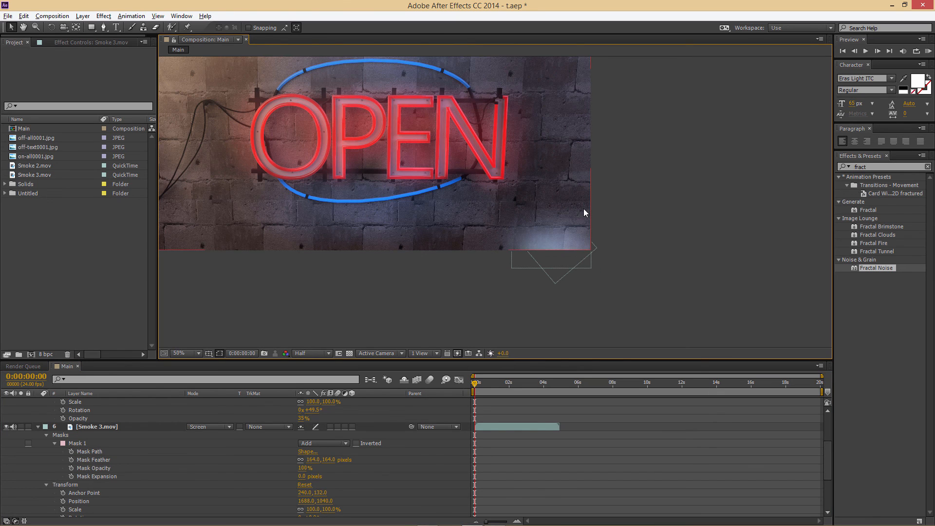
{"action": "left_click", "coordinate": [37, 427]}
{"action": "scroll", "coordinate": [97, 419], "scroll_direction": "up", "scroll_amount": 3}
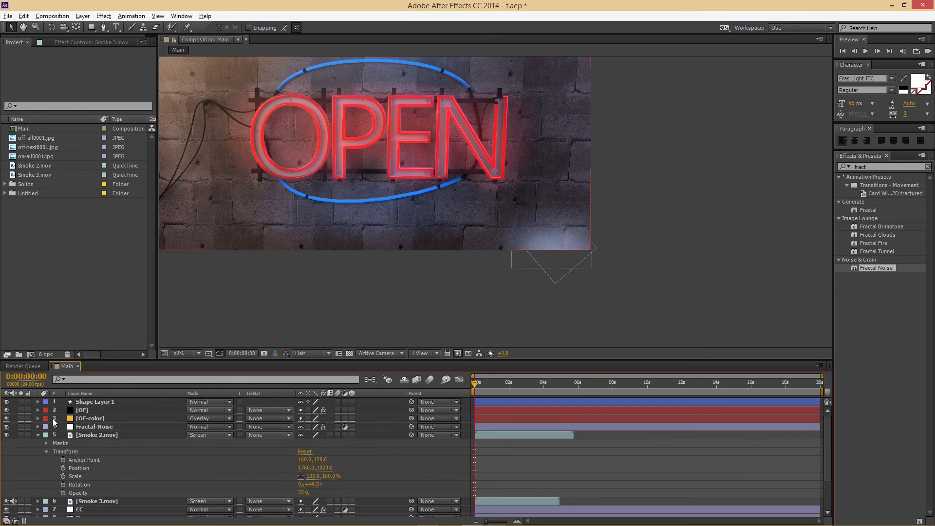
{"action": "left_click", "coordinate": [38, 435]}
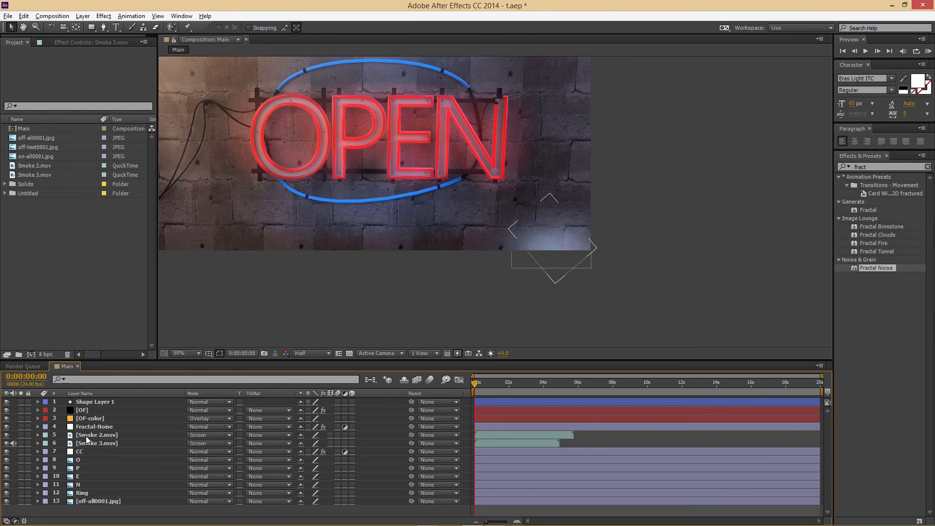
{"action": "left_click", "coordinate": [37, 435]}
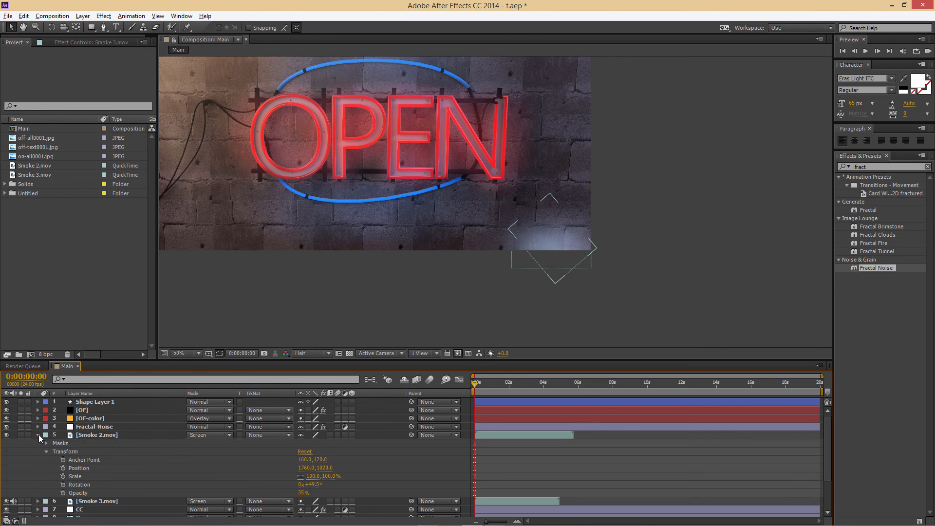
Step: Keyframe the Smoke 3.mov mask's opacity at 100% at 0:00:00:05 and 0% at 0:00:00:00
{"action": "left_click", "coordinate": [38, 501]}
{"action": "scroll", "coordinate": [126, 443], "scroll_direction": "down", "scroll_amount": 3}
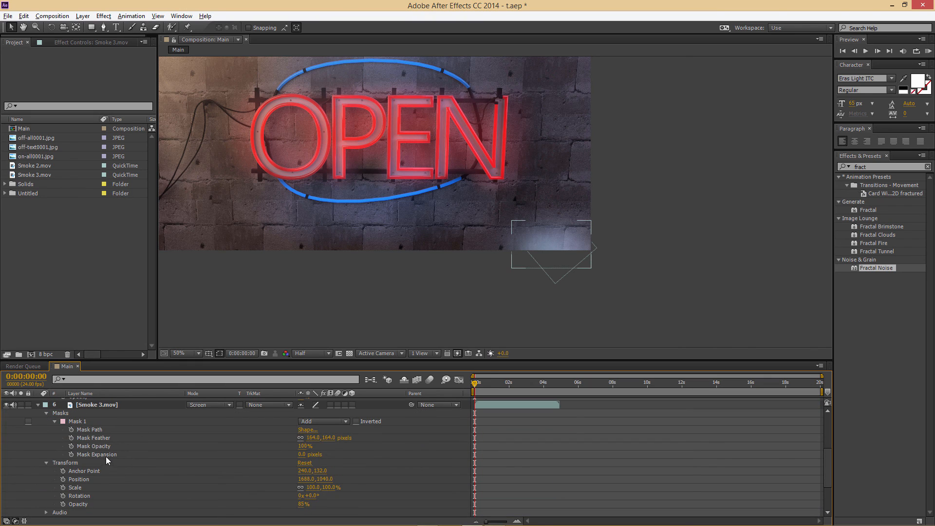
{"action": "left_click_drag", "start_coordinate": [475, 387], "coordinate": [477, 387]}
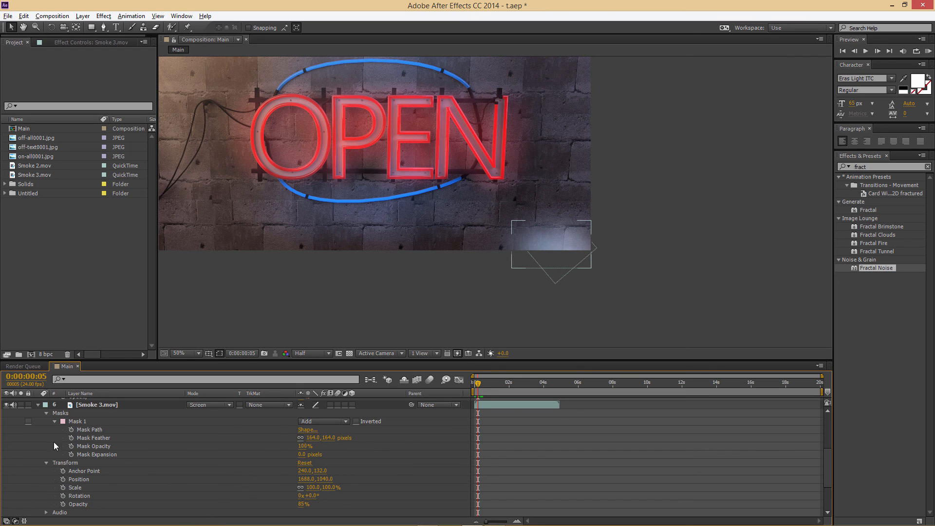
{"action": "left_click", "coordinate": [47, 463]}
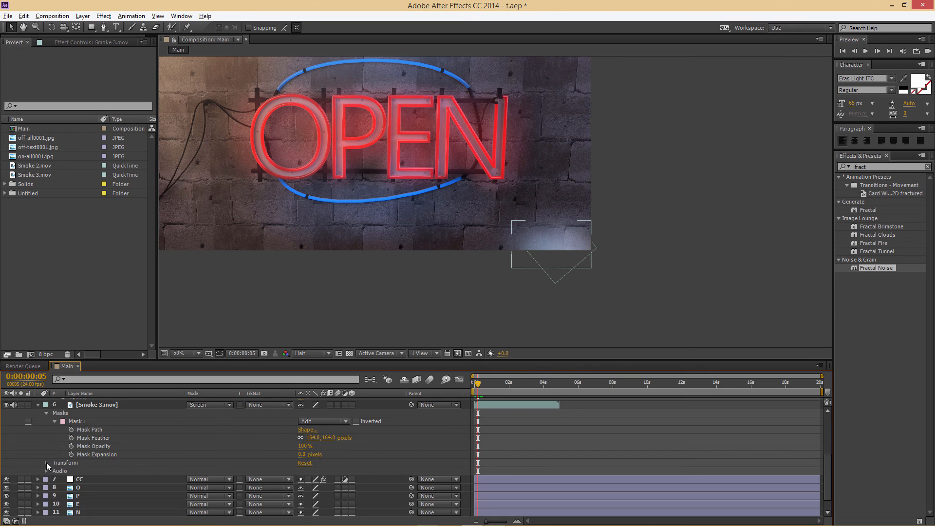
{"action": "left_click", "coordinate": [100, 447]}
{"action": "left_click", "coordinate": [72, 446]}
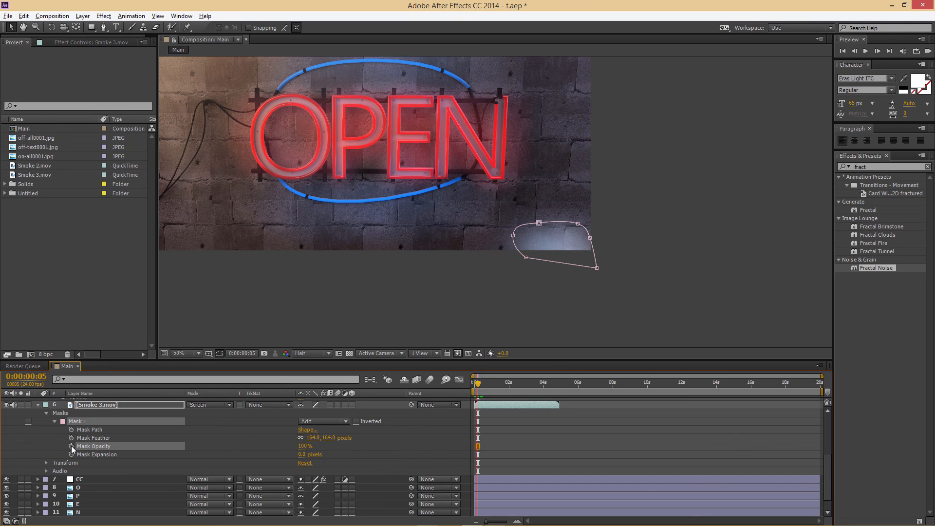
{"action": "left_click", "coordinate": [72, 447]}
{"action": "left_click_drag", "start_coordinate": [479, 383], "coordinate": [475, 383]}
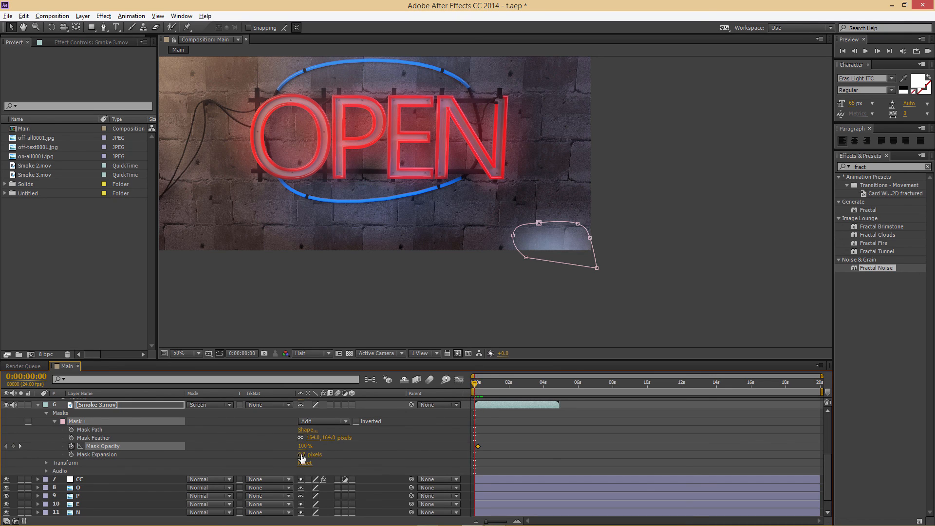
{"action": "left_click_drag", "start_coordinate": [305, 449], "coordinate": [263, 447]}
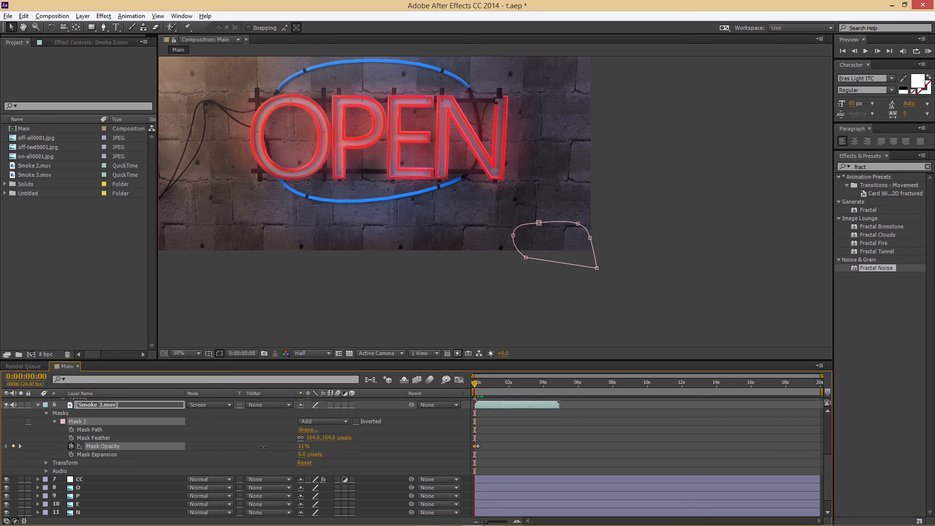
{"action": "scroll", "coordinate": [219, 438], "scroll_direction": "up", "scroll_amount": 1}
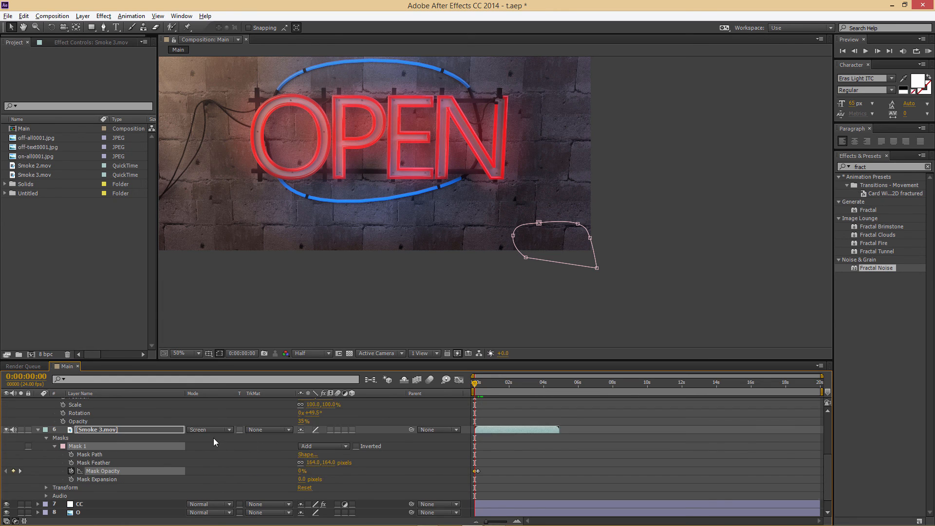
{"action": "scroll", "coordinate": [207, 437], "scroll_direction": "up", "scroll_amount": 1}
{"action": "left_click", "coordinate": [63, 438]}
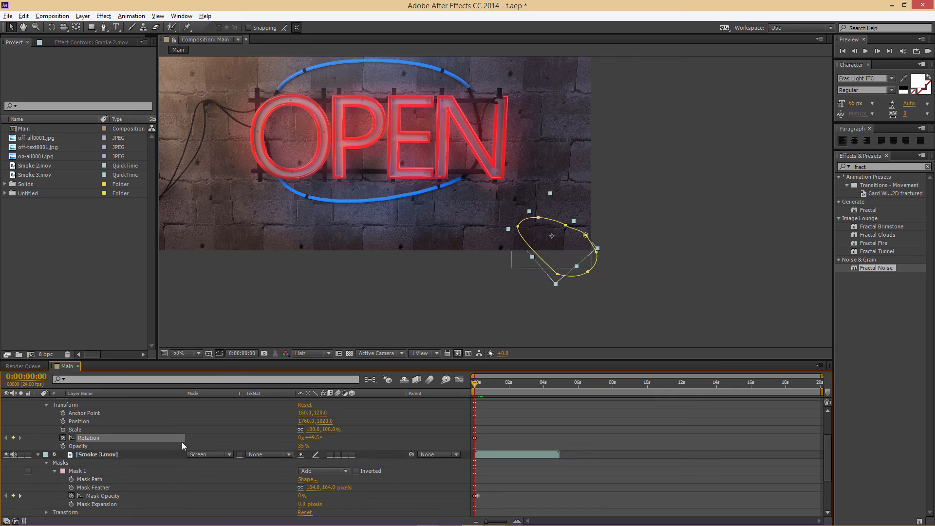
{"action": "key", "text": "ctrl+z"}
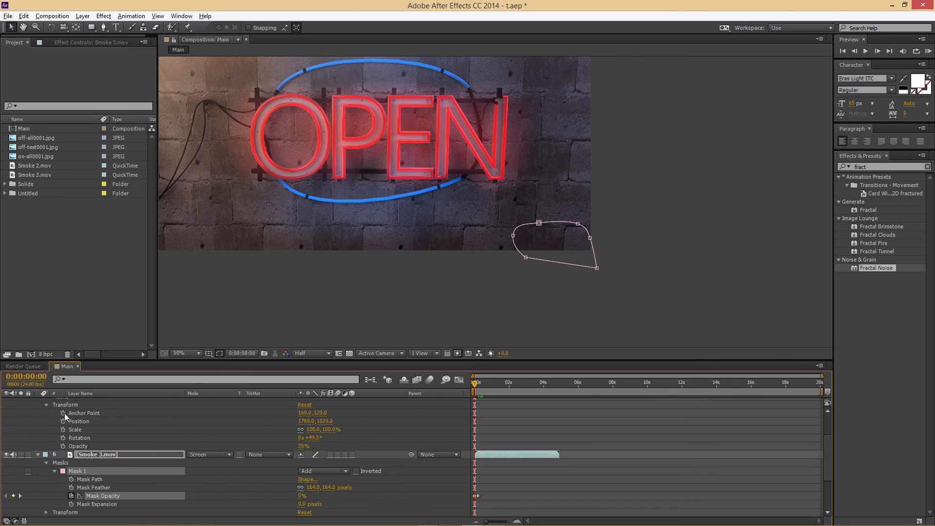
Step: Keyframe the Smoke 2.mov mask's opacity at 0% at 0:00:00:00 and 100% at 0:00:00:05
{"action": "scroll", "coordinate": [58, 419], "scroll_direction": "up", "scroll_amount": 1}
{"action": "left_click", "coordinate": [46, 430]}
{"action": "left_click", "coordinate": [45, 421]}
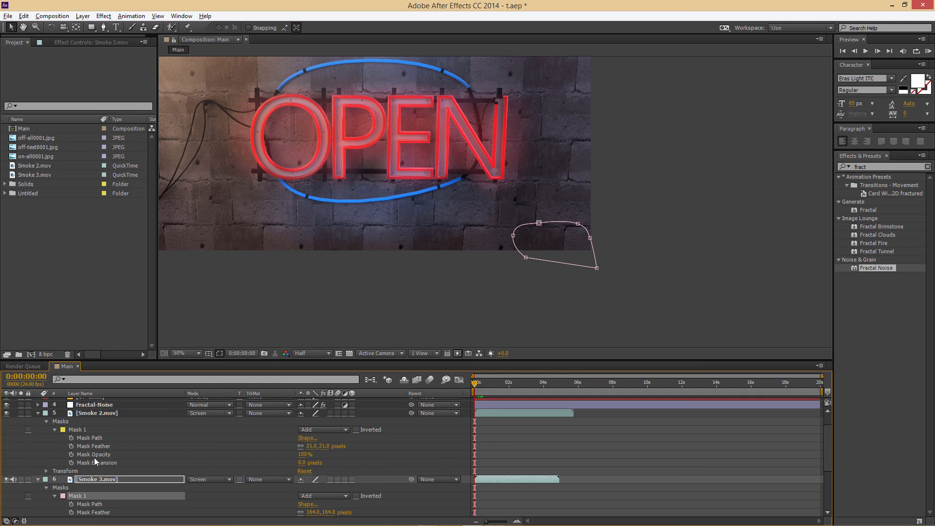
{"action": "left_click", "coordinate": [94, 455]}
{"action": "left_click", "coordinate": [71, 455]}
{"action": "left_click_drag", "start_coordinate": [307, 455], "coordinate": [288, 458]}
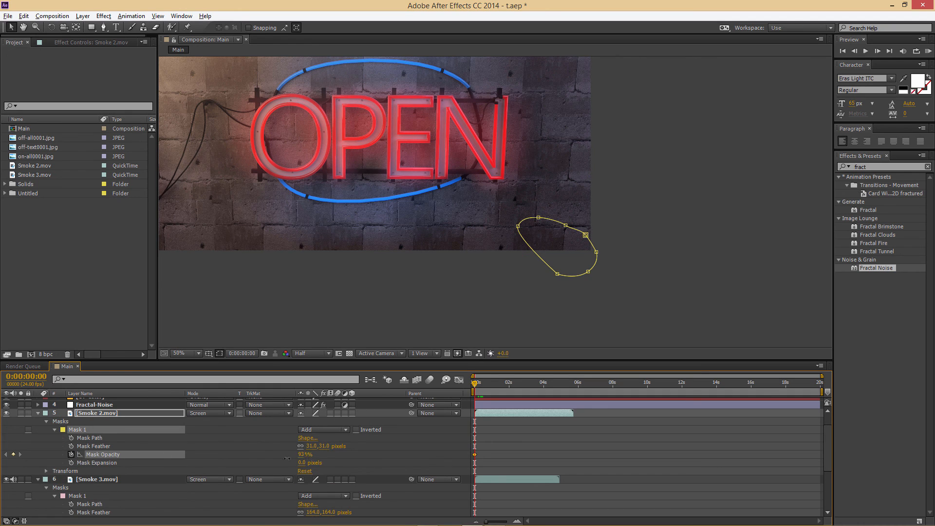
{"action": "scroll", "coordinate": [369, 435], "scroll_direction": "down", "scroll_amount": 1}
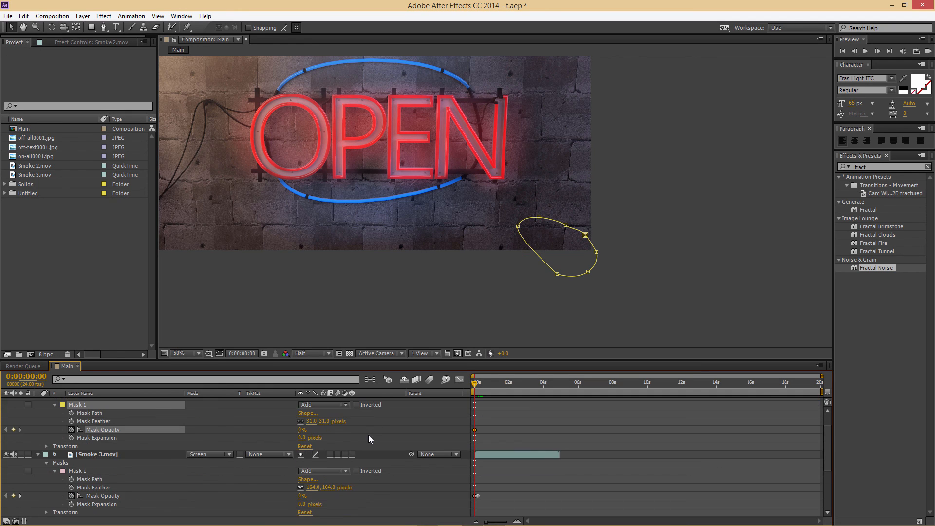
{"action": "left_click", "coordinate": [479, 385]}
{"action": "scroll", "coordinate": [375, 414], "scroll_direction": "up", "scroll_amount": 1}
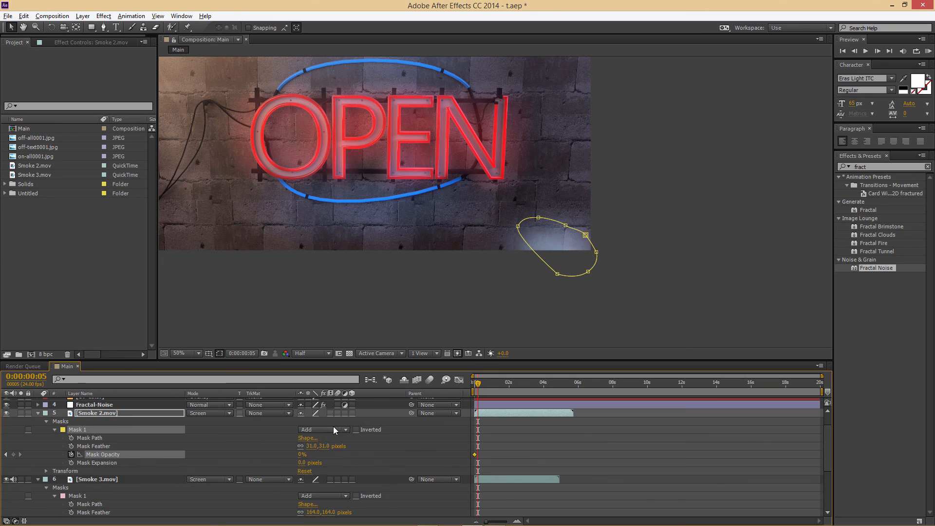
{"action": "left_click_drag", "start_coordinate": [303, 454], "coordinate": [321, 453]}
Step: Keyframe the Smoke 2.mov mask's opacity at 100% at 0:00:04:16 and 0% at 0:00:04:18
{"action": "left_click", "coordinate": [553, 396]}
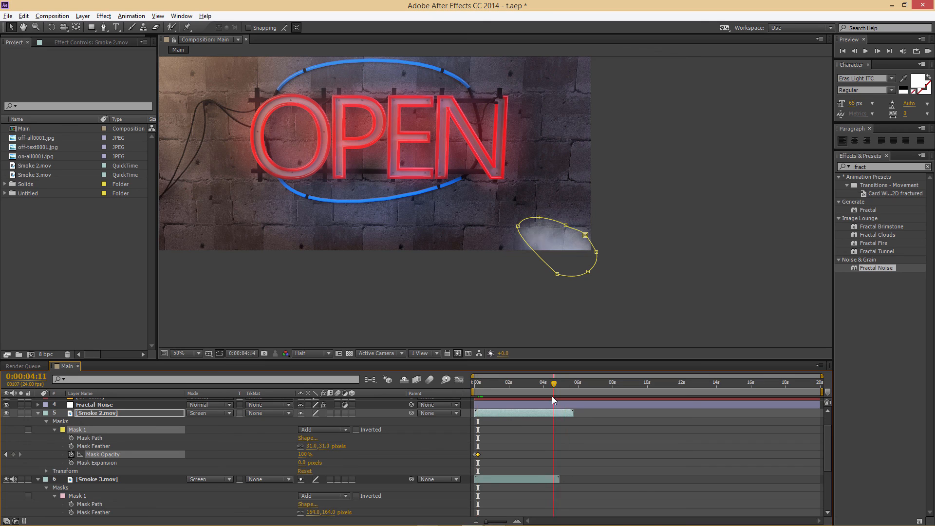
{"action": "left_click_drag", "start_coordinate": [556, 395], "coordinate": [559, 396]}
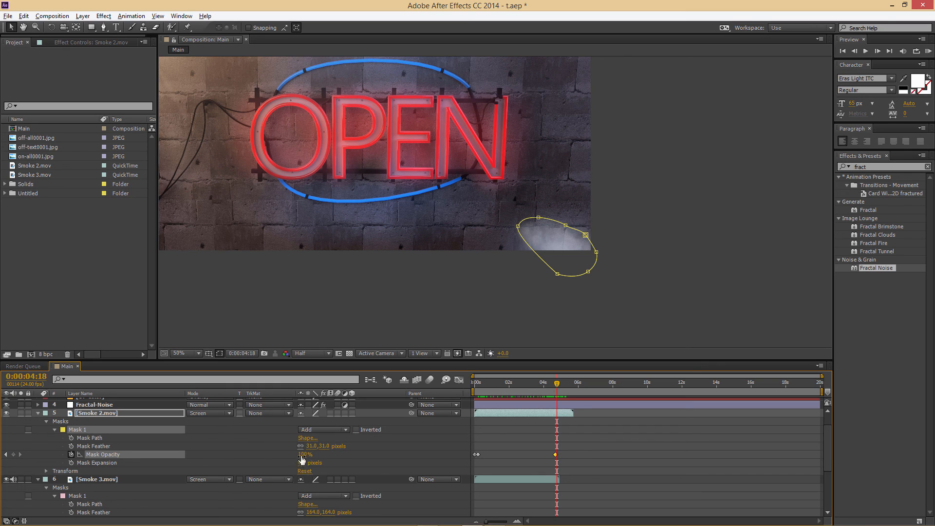
{"action": "left_click_drag", "start_coordinate": [302, 454], "coordinate": [200, 466]}
Step: Keyframe the Smoke 3.mov mask's opacity at 0% at 0:00:04:18 and 100% at 0:00:04:16
{"action": "scroll", "coordinate": [360, 466], "scroll_direction": "down", "scroll_amount": 2}
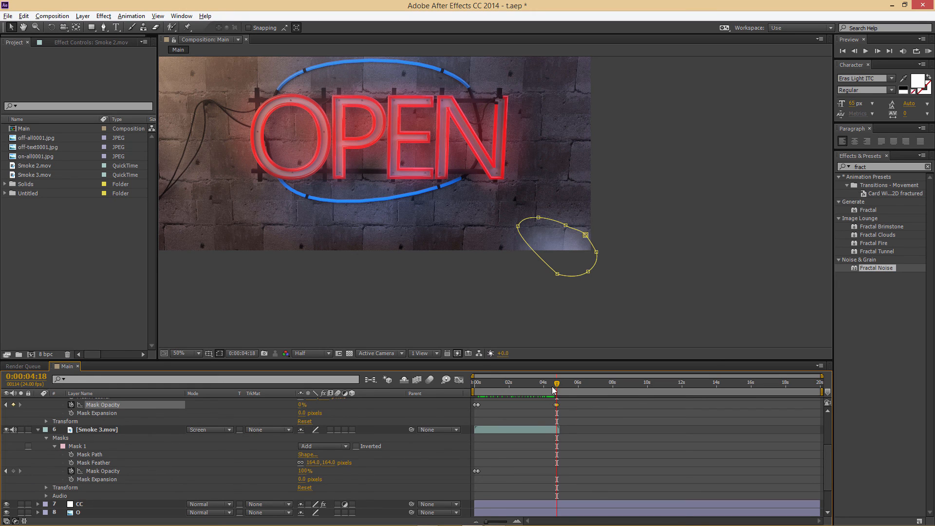
{"action": "left_click_drag", "start_coordinate": [523, 385], "coordinate": [477, 388]}
{"action": "key", "text": "space"}
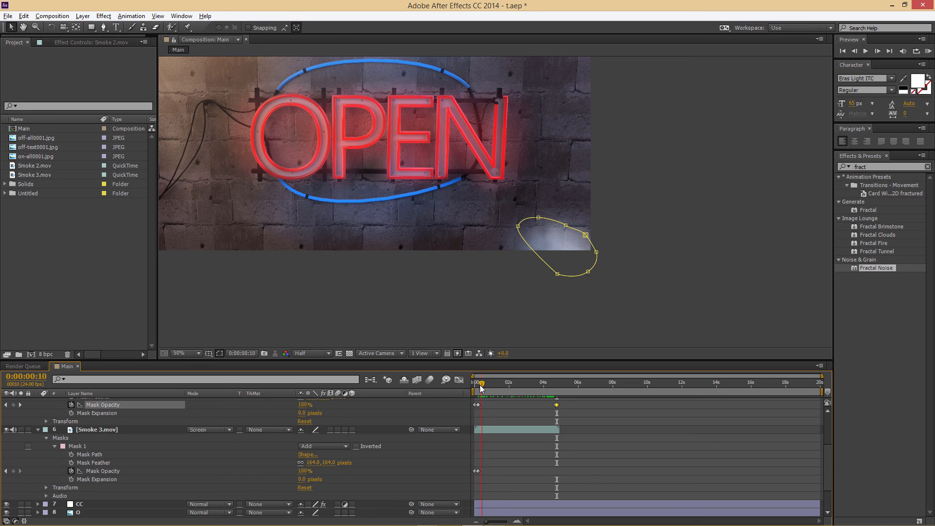
{"action": "left_click_drag", "start_coordinate": [512, 388], "coordinate": [557, 382]}
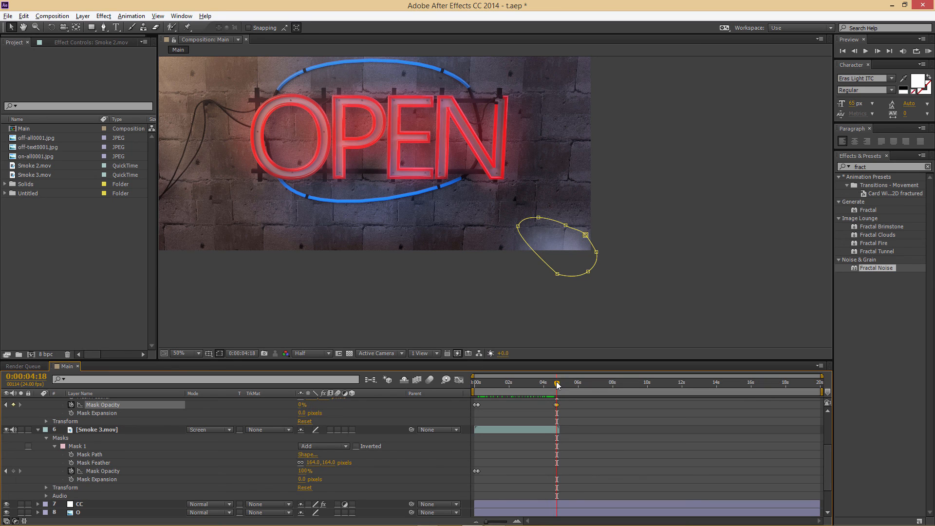
{"action": "left_click_drag", "start_coordinate": [304, 471], "coordinate": [203, 473]}
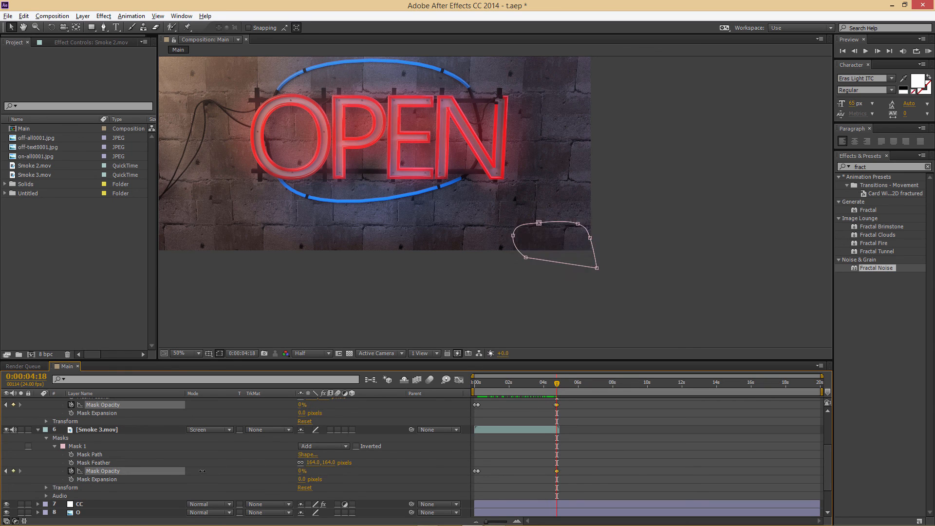
{"action": "left_click", "coordinate": [556, 384]}
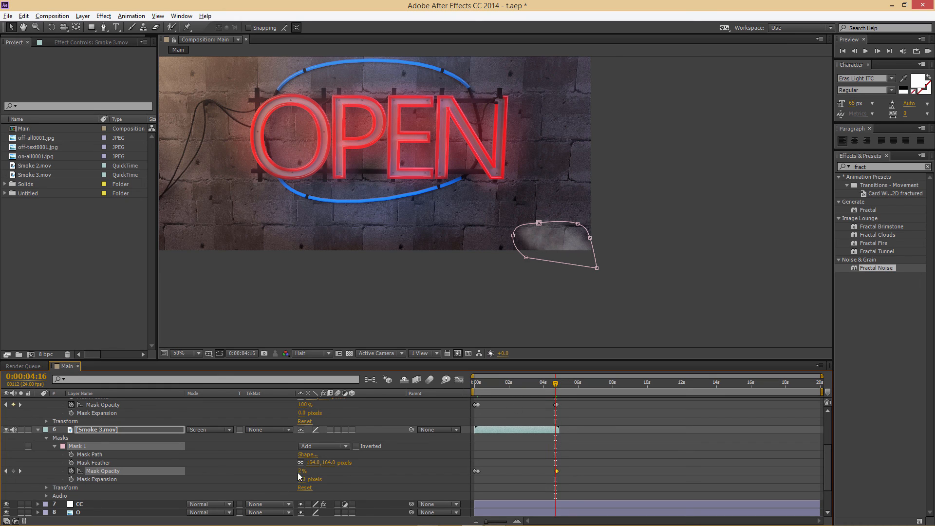
{"action": "left_click_drag", "start_coordinate": [338, 469], "coordinate": [421, 466]}
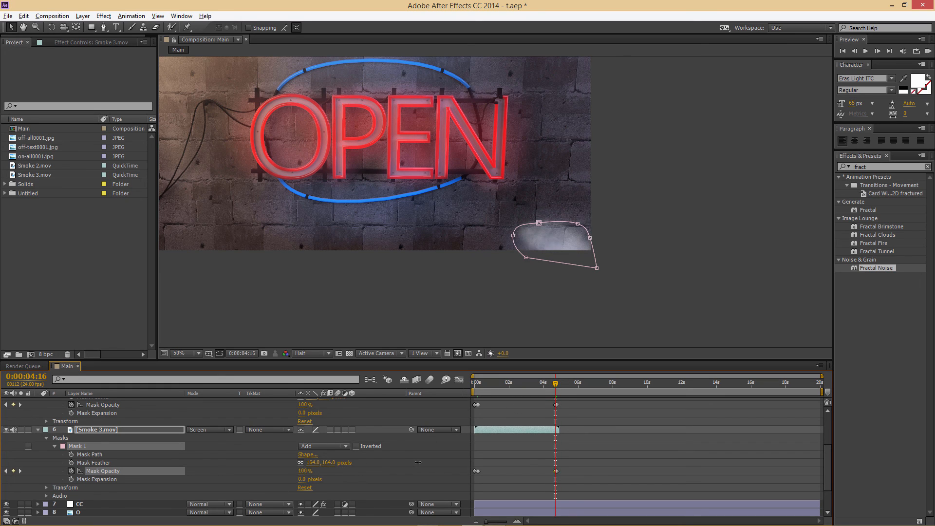
Step: Lengthen the fade-in by moving the second mask opacity keyframe of both smoke layers to about 0:00:01:12
{"action": "left_click_drag", "start_coordinate": [556, 384], "coordinate": [477, 384]}
{"action": "left_click_drag", "start_coordinate": [477, 471], "coordinate": [488, 471]}
{"action": "left_click_drag", "start_coordinate": [477, 405], "coordinate": [501, 405]}
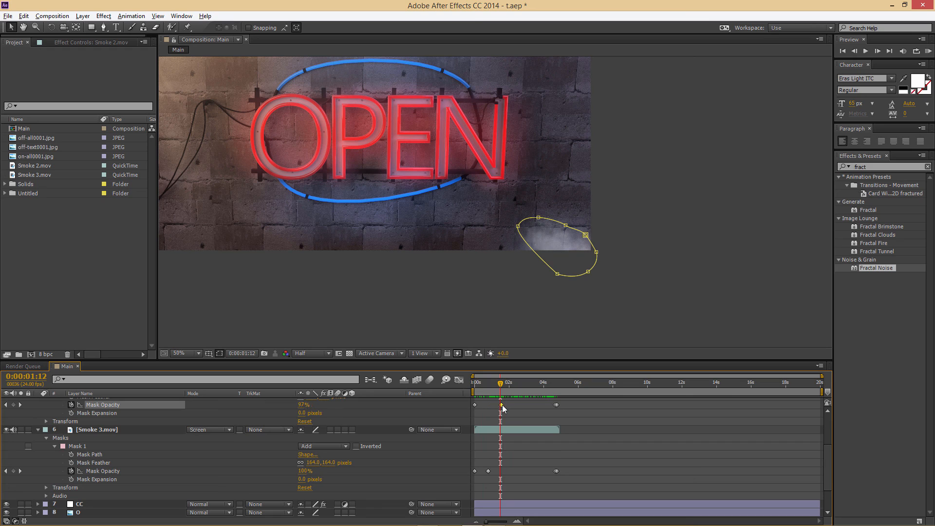
{"action": "left_click", "coordinate": [499, 476]}
{"action": "left_click_drag", "start_coordinate": [488, 471], "coordinate": [501, 471]}
Step: Lengthen the fade-out by moving the third mask opacity keyframe of both smoke layers to about 3.5 seconds, then check the fade and deselect
{"action": "left_click_drag", "start_coordinate": [508, 385], "coordinate": [533, 405]}
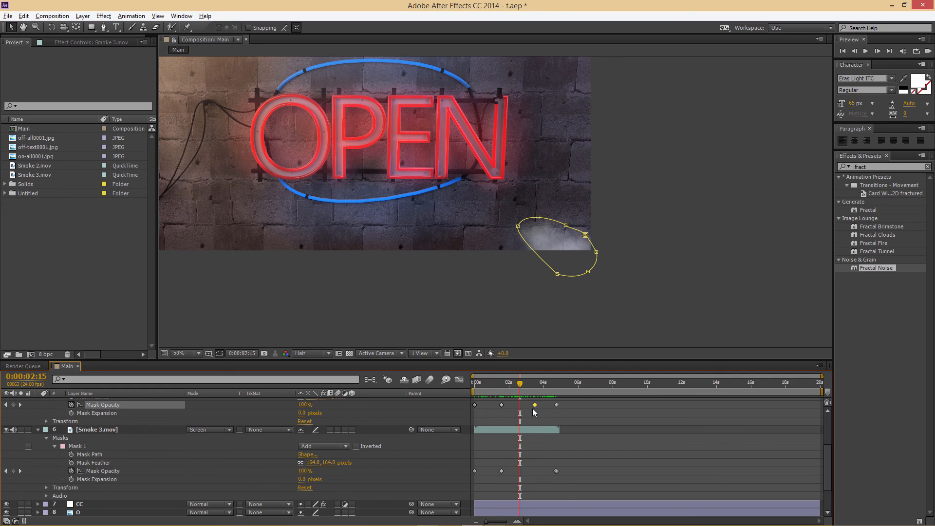
{"action": "left_click_drag", "start_coordinate": [555, 471], "coordinate": [534, 472]}
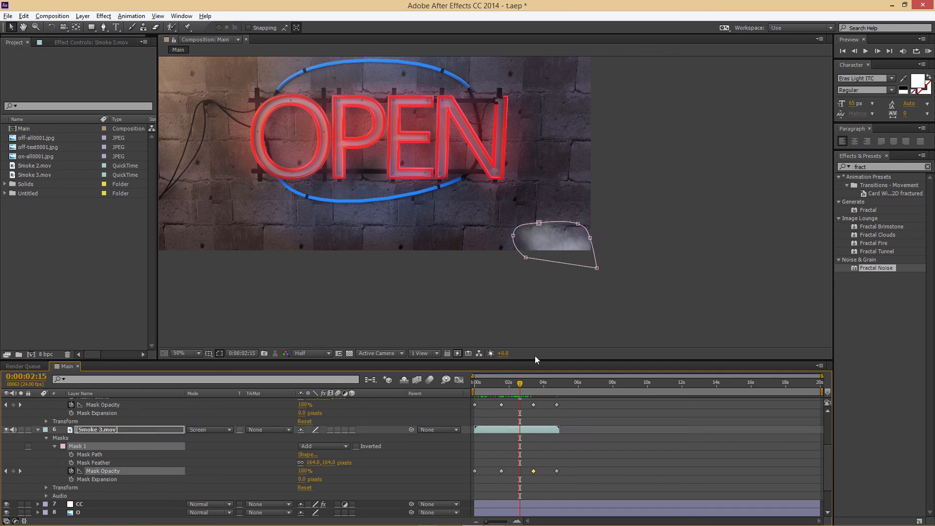
{"action": "left_click_drag", "start_coordinate": [520, 383], "coordinate": [554, 387]}
{"action": "left_click_drag", "start_coordinate": [552, 387], "coordinate": [544, 387]}
{"action": "scroll", "coordinate": [537, 307], "scroll_direction": "down", "scroll_amount": 2}
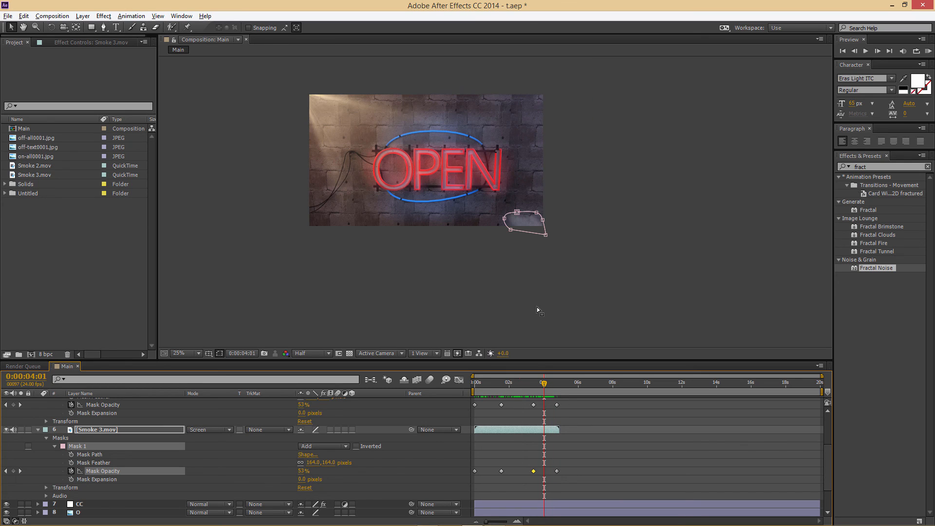
{"action": "left_click", "coordinate": [527, 284]}
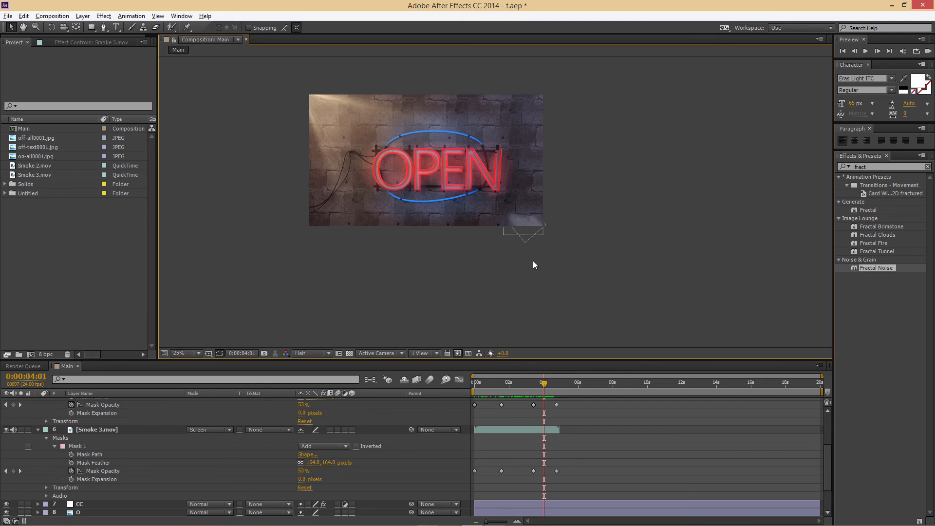
Step: Collapse the properties of the Smoke 3.mov and Smoke 2.mov layers in the timeline
{"action": "left_click", "coordinate": [38, 430]}
{"action": "scroll", "coordinate": [47, 417], "scroll_direction": "up", "scroll_amount": 3}
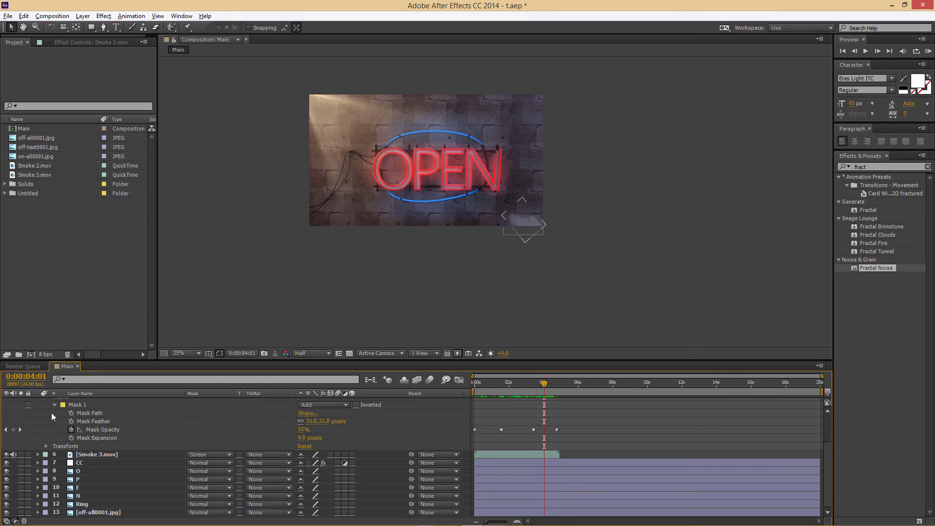
{"action": "left_click", "coordinate": [113, 435]}
{"action": "left_click", "coordinate": [39, 435]}
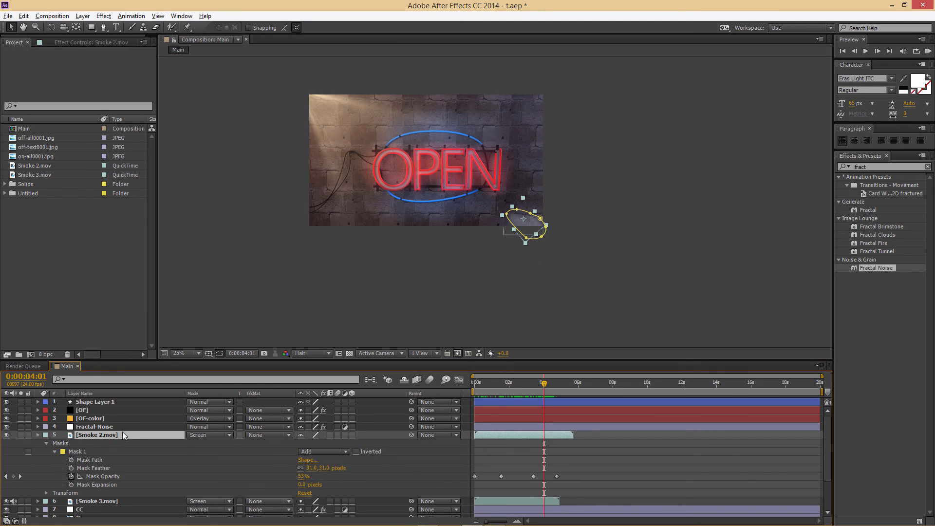
Step: Add a second Smoke 2.mov layer directly below Fractal-Noise and set its blending mode to Screen
{"action": "left_click", "coordinate": [38, 165]}
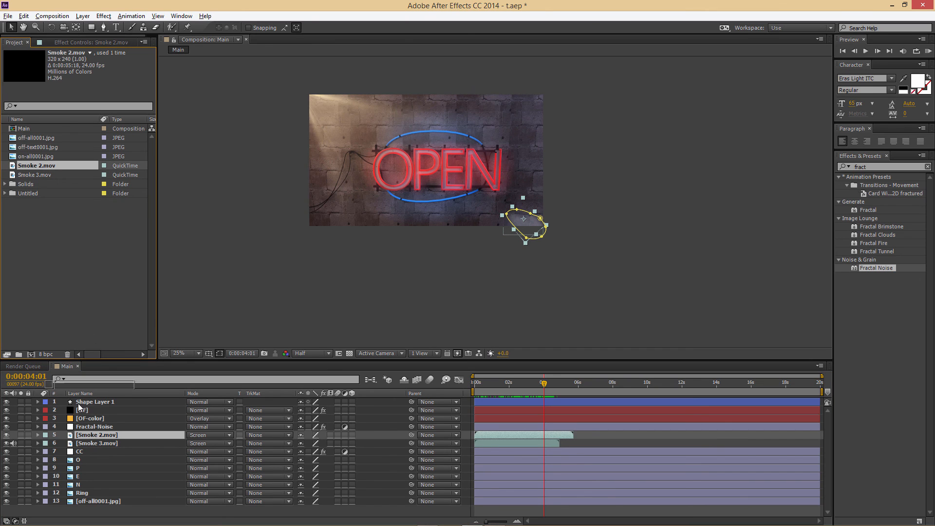
{"action": "left_click", "coordinate": [101, 435]}
{"action": "key", "text": "ctrl+/"}
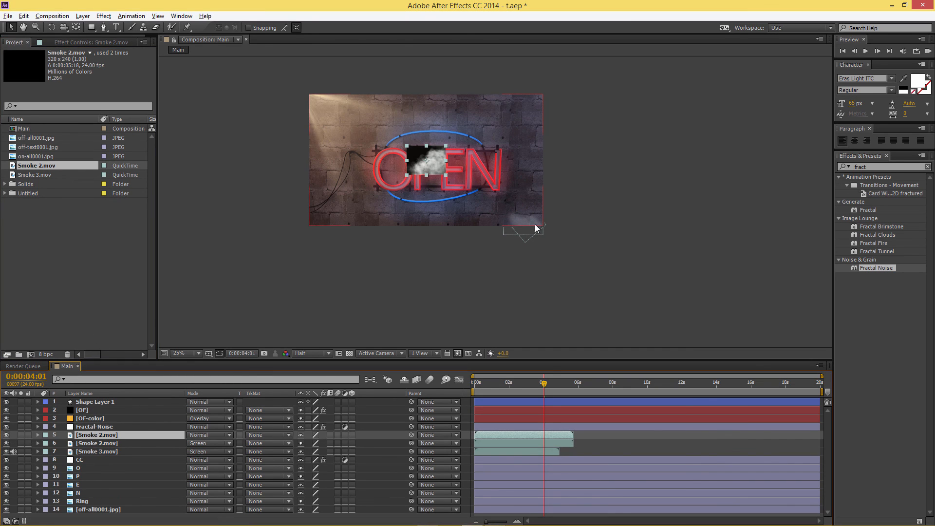
{"action": "left_click", "coordinate": [201, 435]}
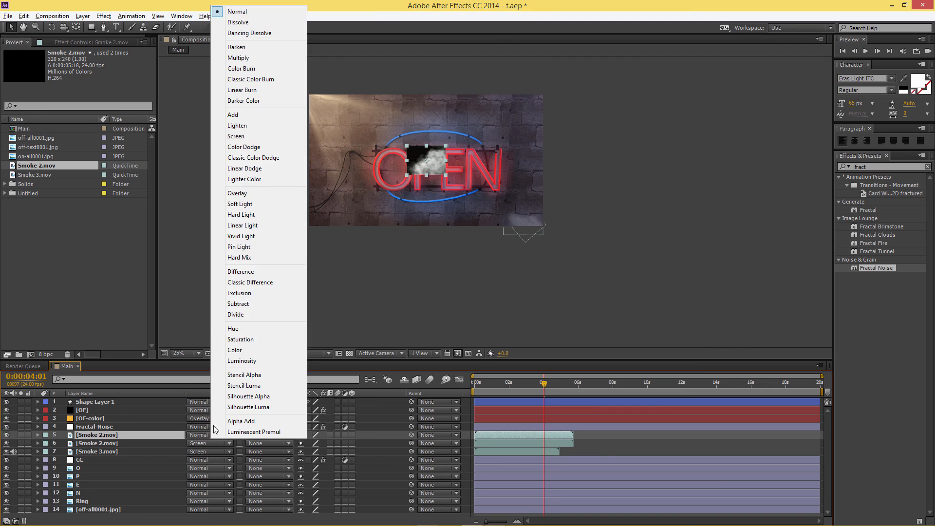
{"action": "left_click", "coordinate": [236, 136]}
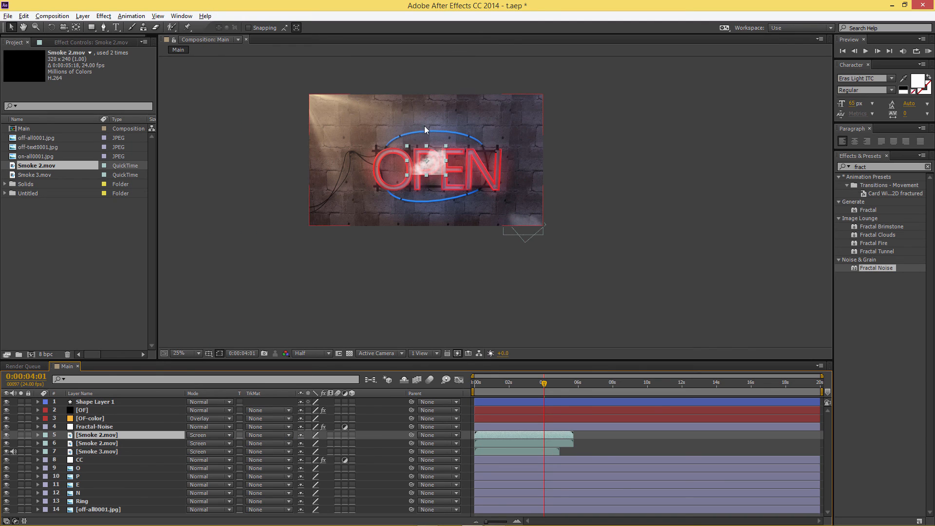
Step: Move the new Smoke 2.mov layer to the frame's upper edge above the sign and rotate it to about 210°
{"action": "left_click_drag", "start_coordinate": [433, 158], "coordinate": [432, 119]}
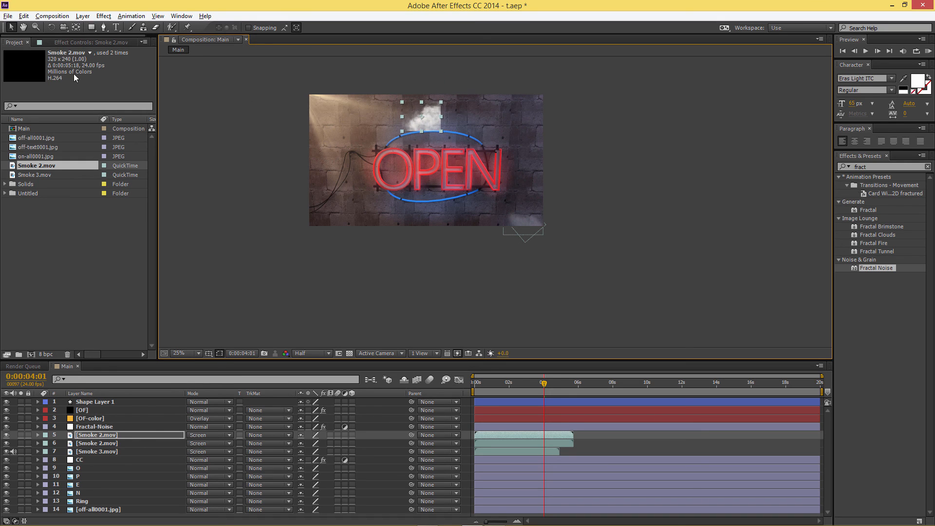
{"action": "left_click", "coordinate": [51, 27]}
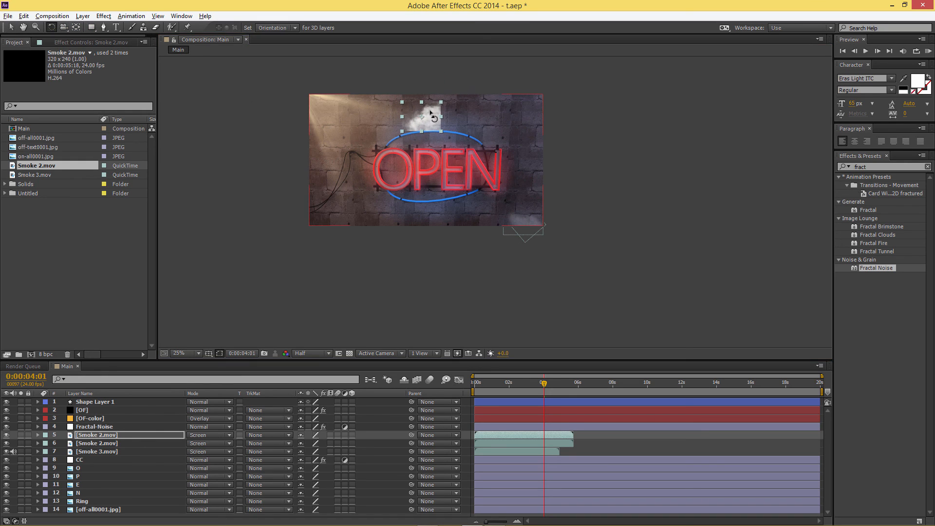
{"action": "left_click_drag", "start_coordinate": [437, 115], "coordinate": [398, 138]}
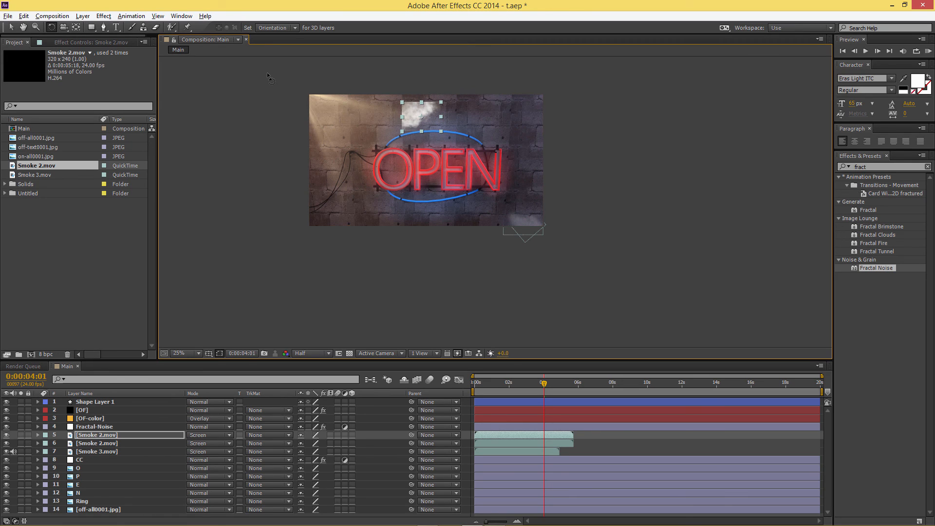
{"action": "left_click", "coordinate": [10, 27]}
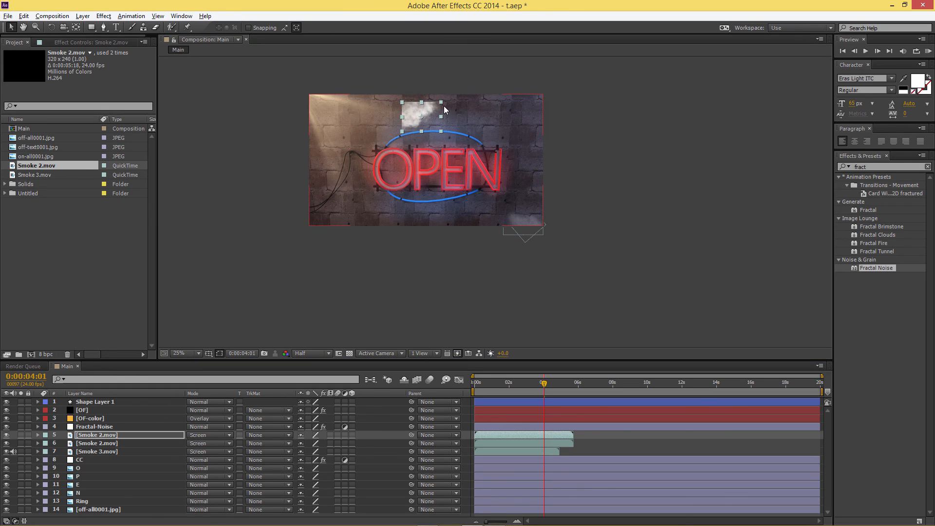
{"action": "left_click_drag", "start_coordinate": [432, 114], "coordinate": [432, 90]}
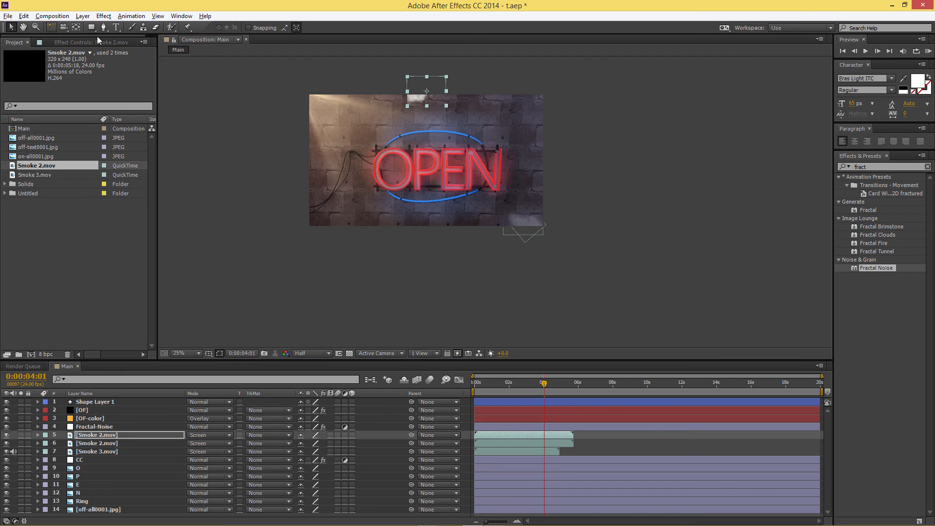
{"action": "key", "text": "w"}
{"action": "left_click_drag", "start_coordinate": [520, 385], "coordinate": [502, 386]}
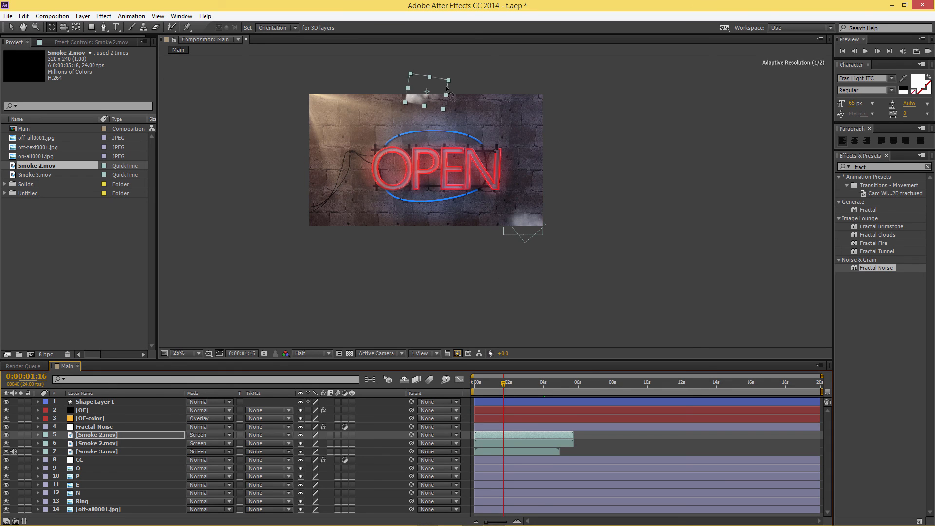
{"action": "left_click_drag", "start_coordinate": [447, 91], "coordinate": [448, 93]}
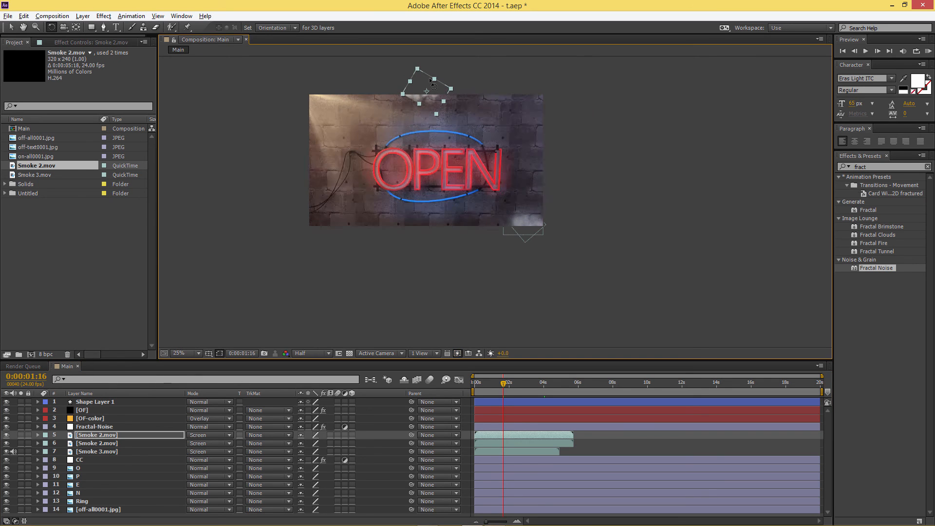
Step: Draw a closed, rounded Pen mask around the smoke at the frame's upper edge on the new Smoke 2.mov layer
{"action": "key", "text": "period"}
{"action": "key", "text": "period"}
{"action": "key", "text": "period"}
{"action": "left_click", "coordinate": [24, 28]}
{"action": "left_click_drag", "start_coordinate": [341, 122], "coordinate": [487, 156]}
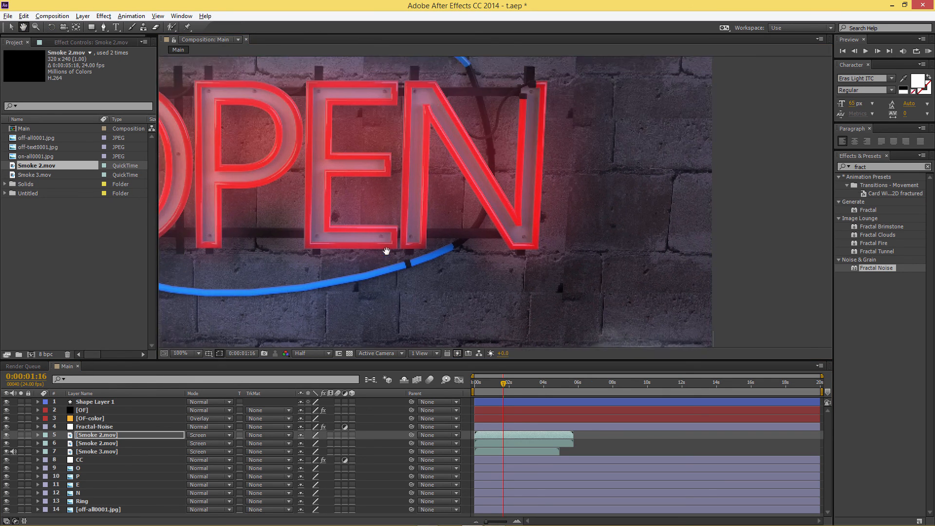
{"action": "left_click_drag", "start_coordinate": [438, 78], "coordinate": [537, 234]}
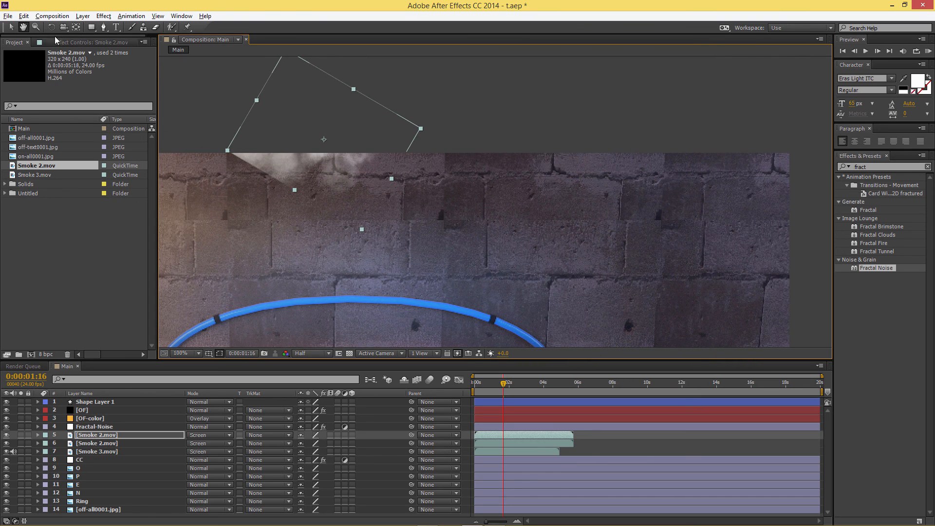
{"action": "left_click", "coordinate": [103, 27]}
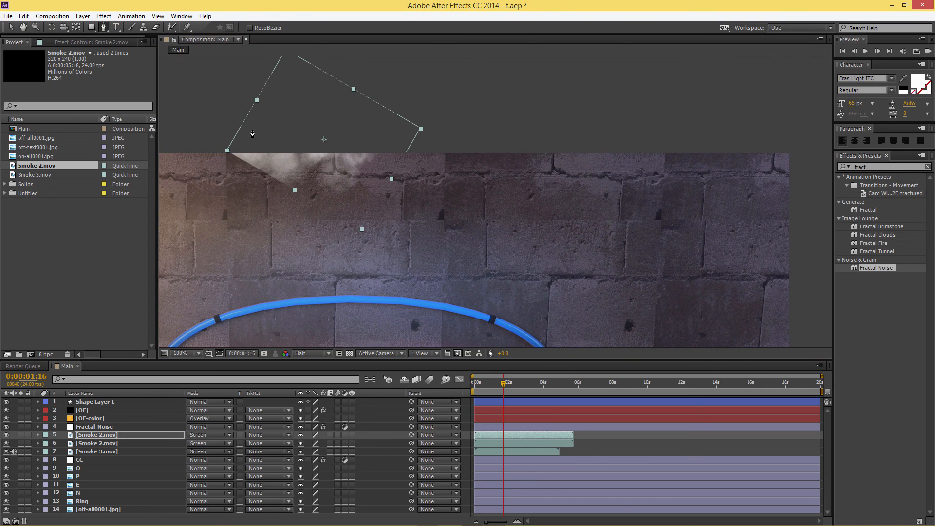
{"action": "left_click", "coordinate": [251, 124]}
{"action": "left_click_drag", "start_coordinate": [307, 172], "coordinate": [385, 175]}
{"action": "left_click_drag", "start_coordinate": [390, 130], "coordinate": [403, 101]}
{"action": "left_click", "coordinate": [333, 90]}
{"action": "left_click", "coordinate": [252, 125]}
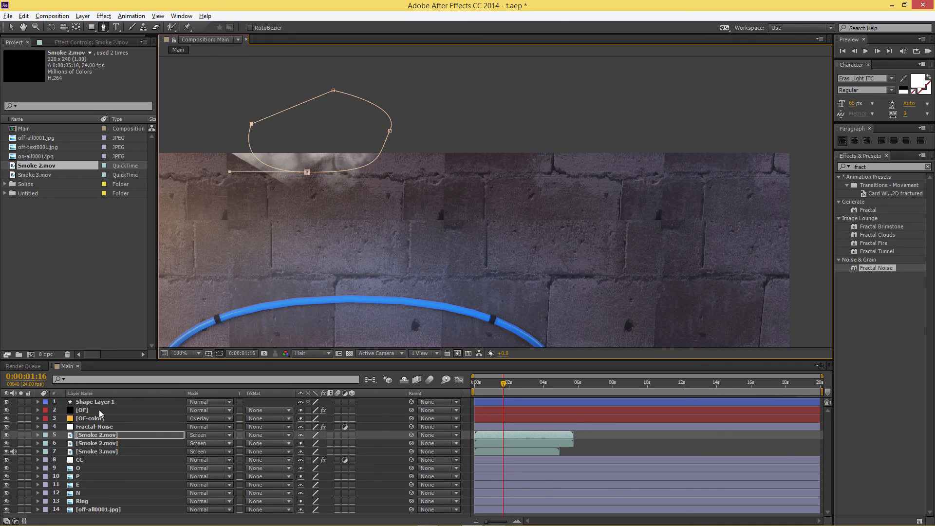
Step: Set the mask feather of the new Smoke 2.mov layer to 45 pixels
{"action": "left_click", "coordinate": [38, 435]}
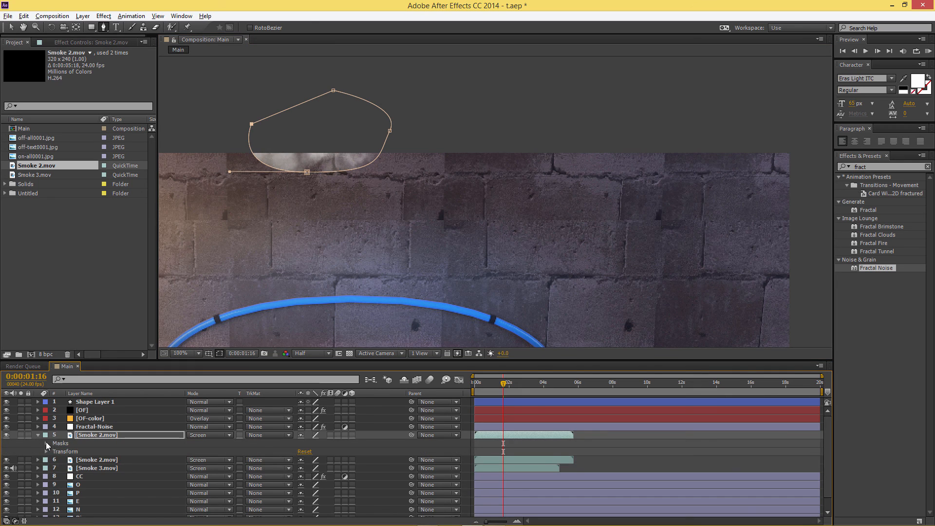
{"action": "left_click", "coordinate": [46, 443]}
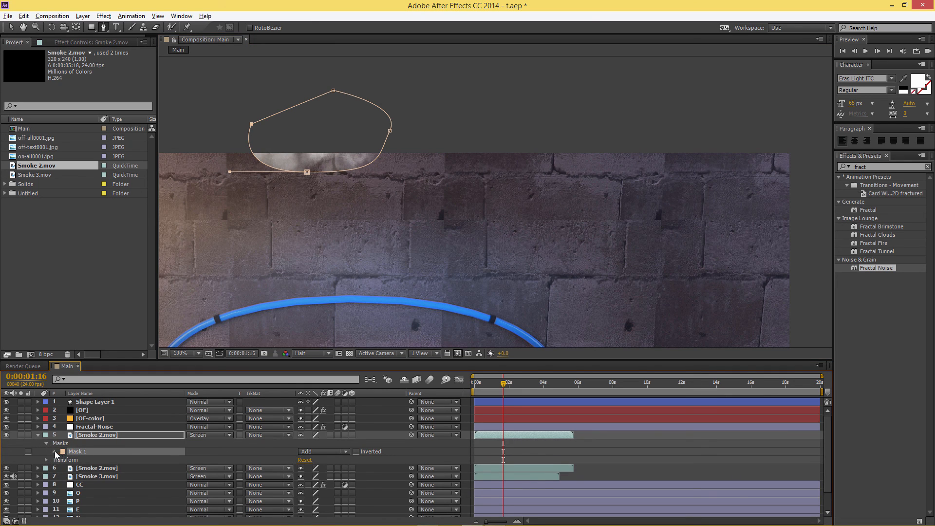
{"action": "left_click", "coordinate": [54, 452]}
{"action": "left_click_drag", "start_coordinate": [317, 468], "coordinate": [338, 463]}
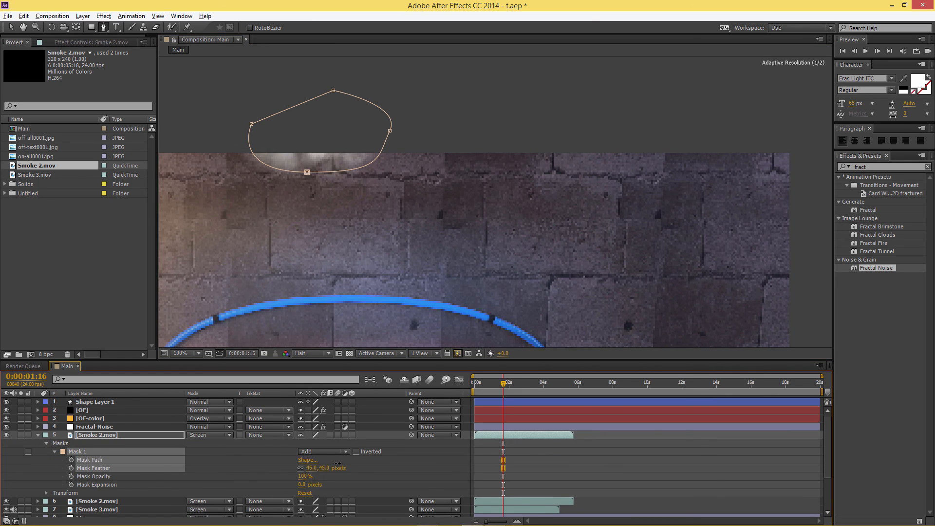
{"action": "key", "text": "comma"}
{"action": "key", "text": "comma"}
{"action": "key", "text": "comma"}
{"action": "key", "text": "comma"}
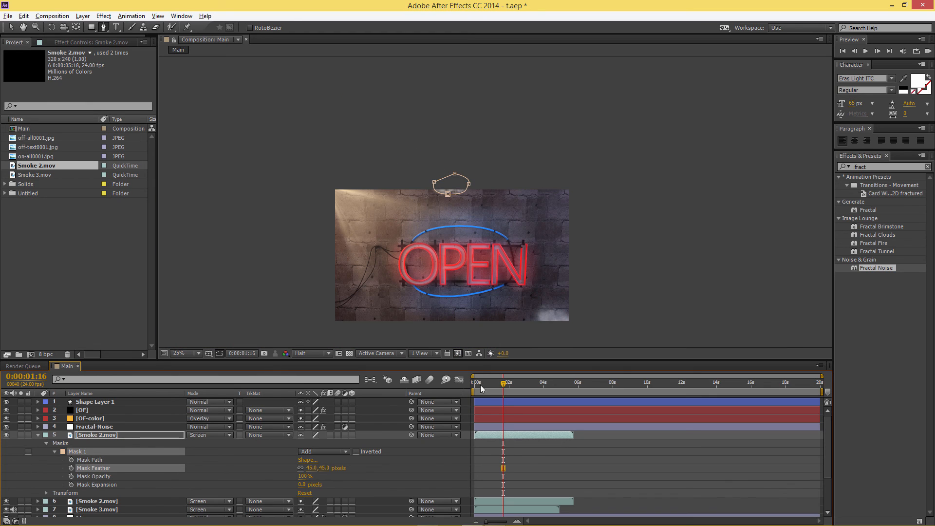
Step: Set the opacity of the upper-edge Smoke 2.mov layer to 56%
{"action": "left_click", "coordinate": [47, 493]}
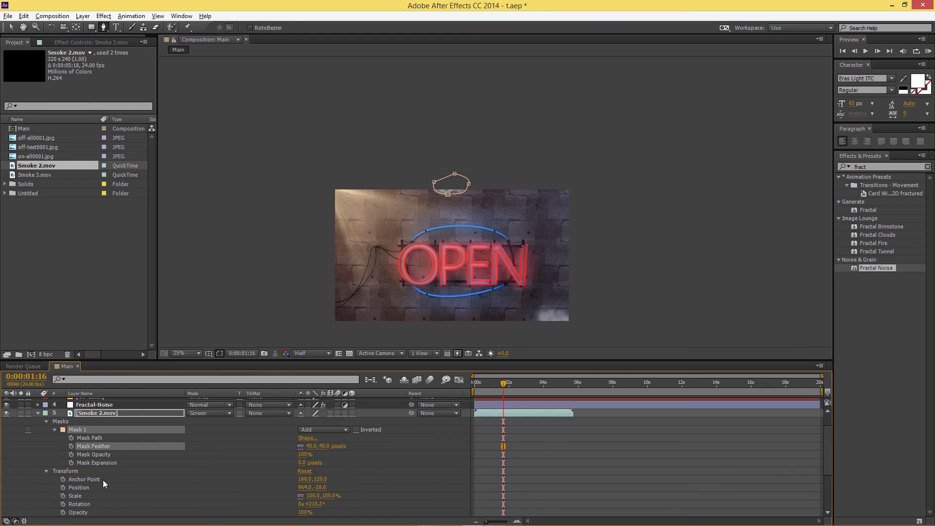
{"action": "scroll", "coordinate": [103, 482], "scroll_direction": "down", "scroll_amount": 2}
{"action": "left_click_drag", "start_coordinate": [306, 492], "coordinate": [285, 489]}
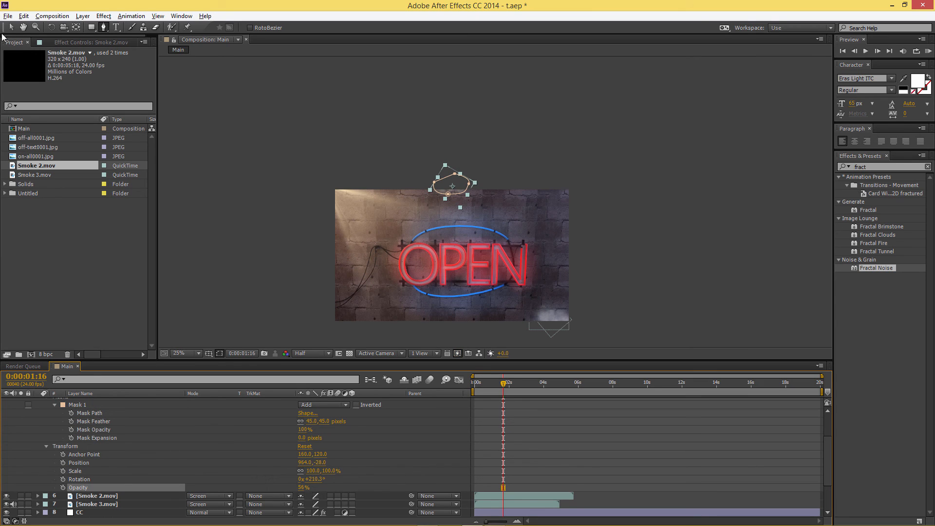
Step: Keyframe the upper-edge Smoke 2.mov layer's opacity at 56% near 4 seconds and fade it down at 0:00:05:05
{"action": "left_click", "coordinate": [10, 27]}
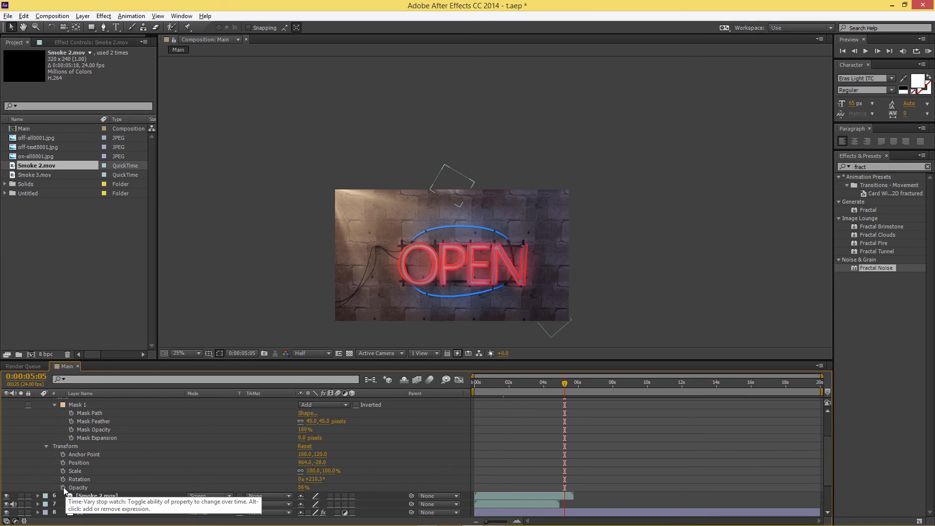
{"action": "left_click", "coordinate": [63, 488]}
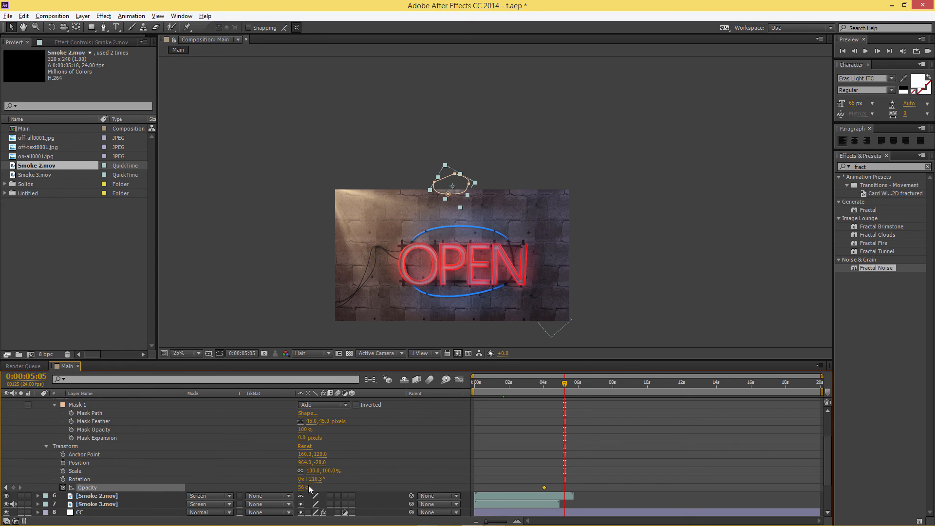
{"action": "left_click_drag", "start_coordinate": [309, 487], "coordinate": [308, 505]}
{"action": "left_click_drag", "start_coordinate": [547, 382], "coordinate": [509, 381]}
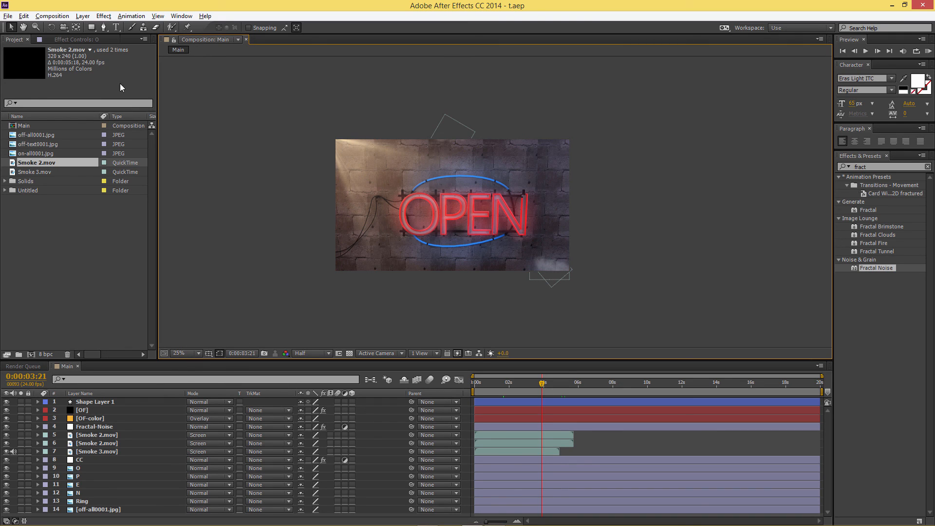
Step: Choose the Ellipse Tool and set the shape fill color to black (000000)
{"action": "left_click", "coordinate": [92, 26]}
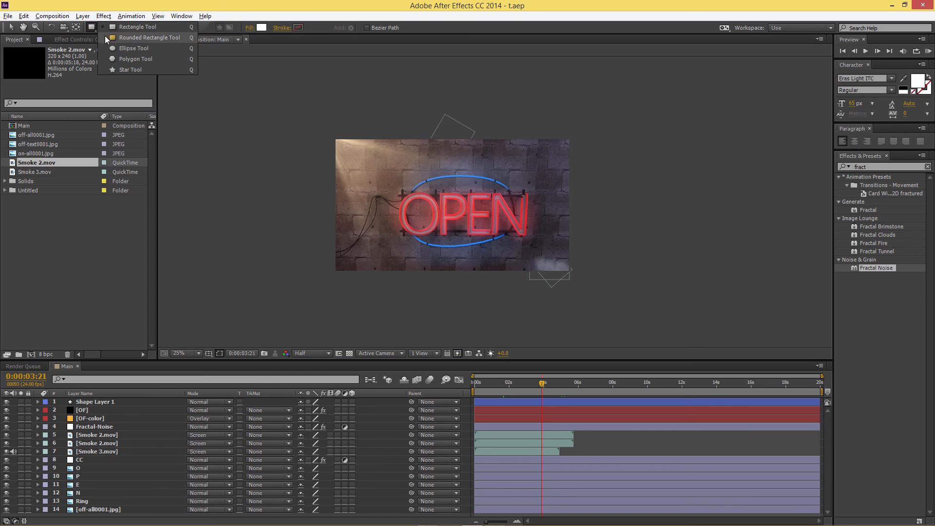
{"action": "left_click", "coordinate": [138, 50]}
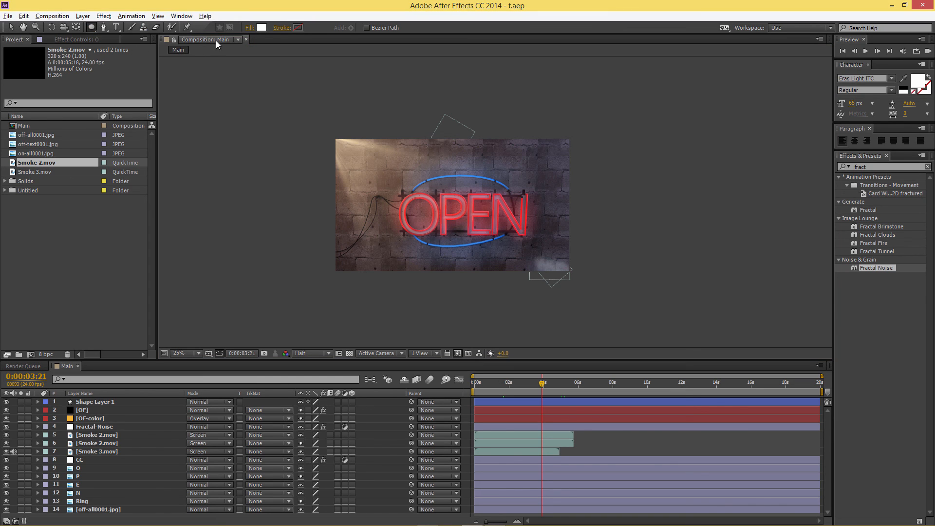
{"action": "left_click", "coordinate": [262, 28]}
{"action": "left_click", "coordinate": [397, 362]}
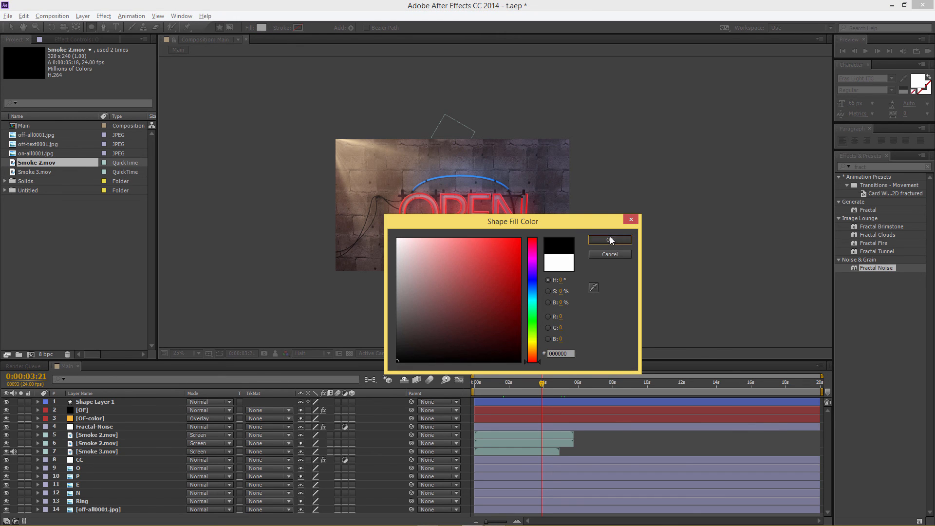
{"action": "left_click", "coordinate": [610, 240]}
Step: Draw a tiny black ellipse on the wall near the composition's upper-left corner as a new shape layer
{"action": "key", "text": "period"}
{"action": "left_click", "coordinate": [23, 27]}
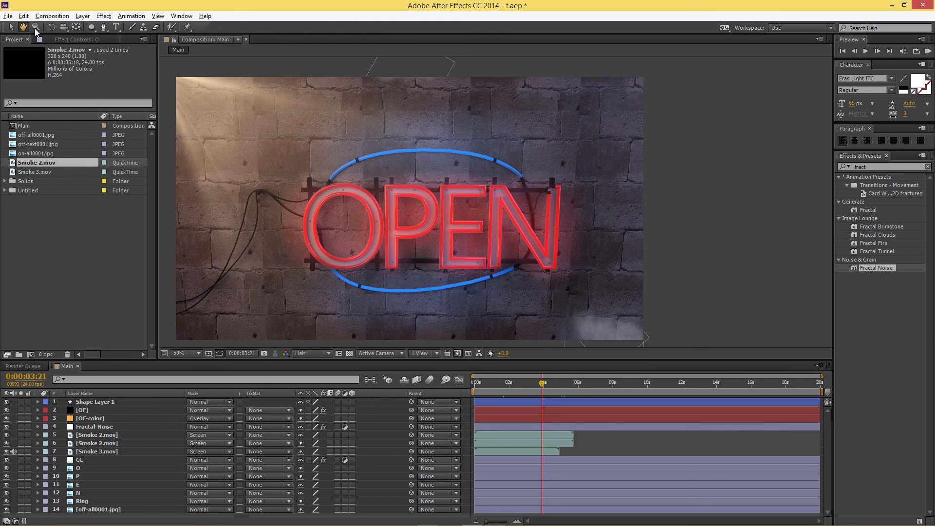
{"action": "scroll", "coordinate": [240, 164], "scroll_direction": "up", "scroll_amount": 2}
{"action": "left_click_drag", "start_coordinate": [240, 165], "coordinate": [422, 190]}
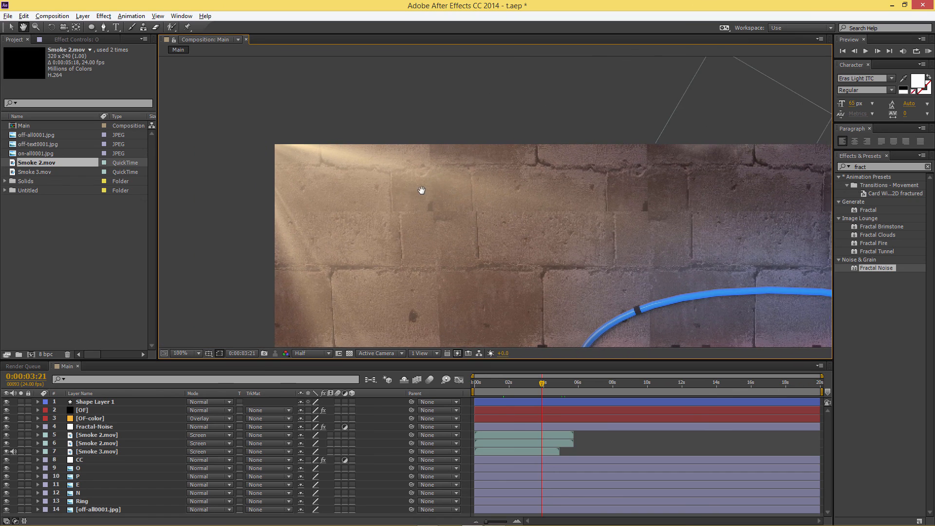
{"action": "left_click", "coordinate": [91, 27]}
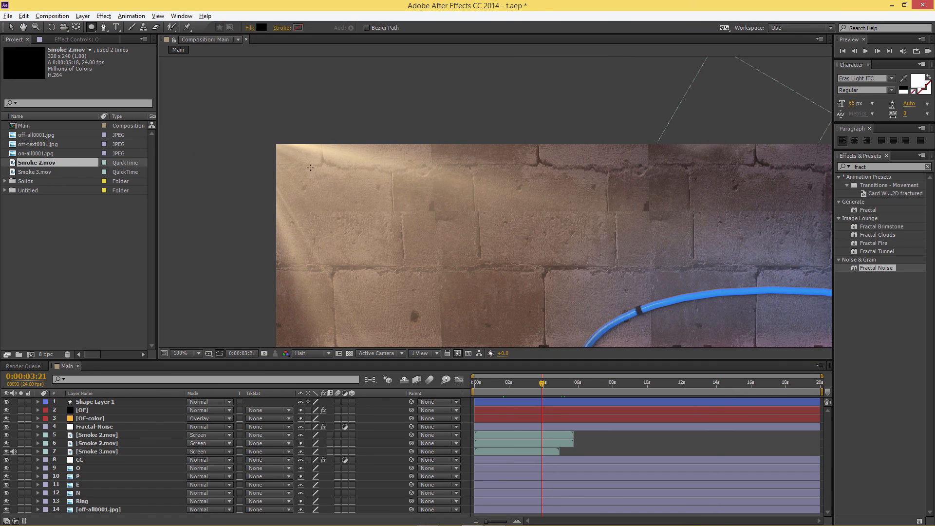
{"action": "left_click_drag", "start_coordinate": [305, 157], "coordinate": [307, 158]}
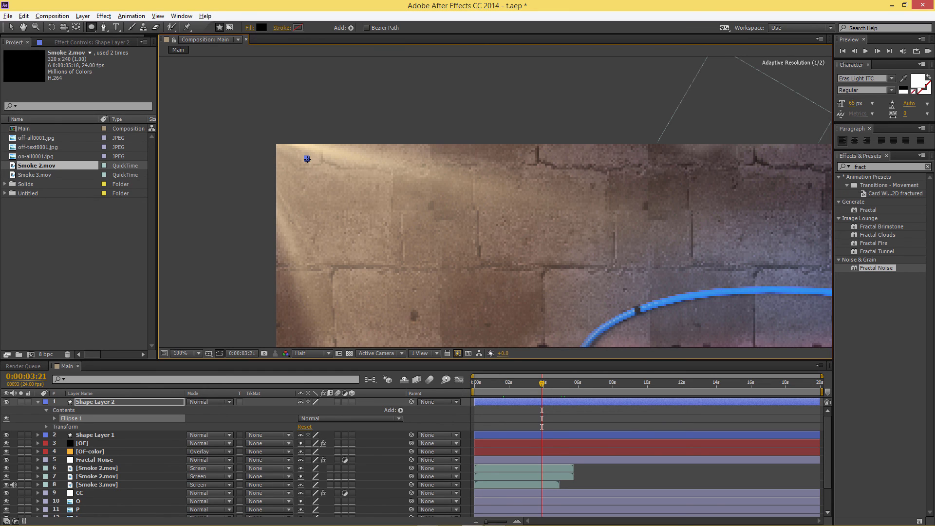
{"action": "left_click", "coordinate": [12, 26]}
{"action": "left_click", "coordinate": [212, 115]}
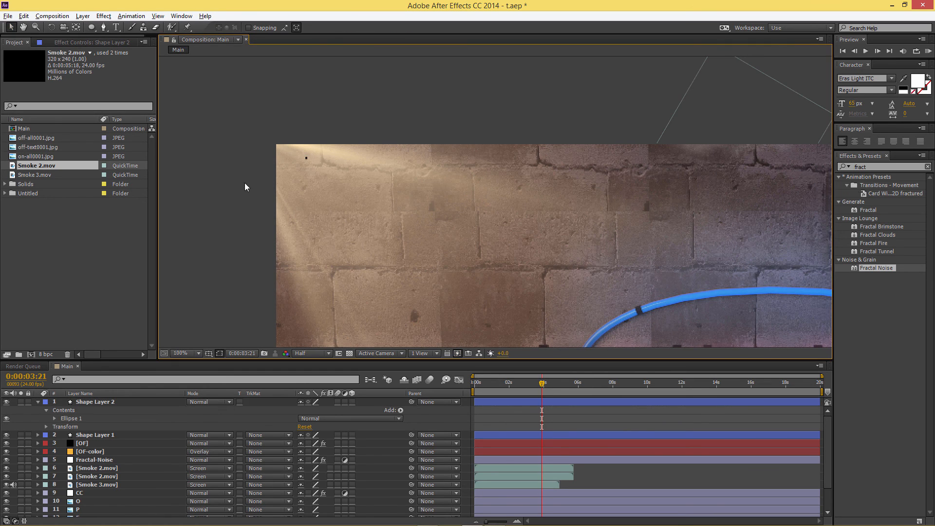
Step: Lower the opacity of Shape Layer 2, the tiny ellipse, to 28%
{"action": "key", "text": "comma"}
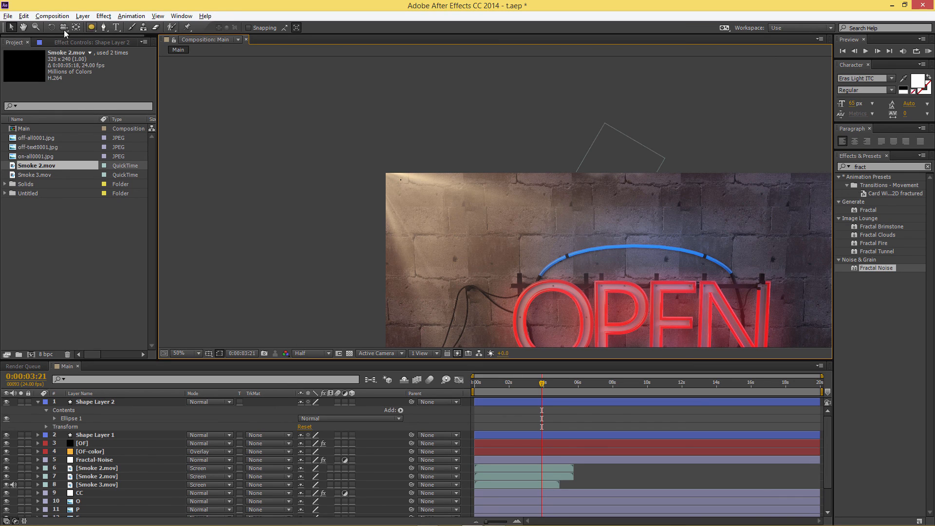
{"action": "key", "text": "comma"}
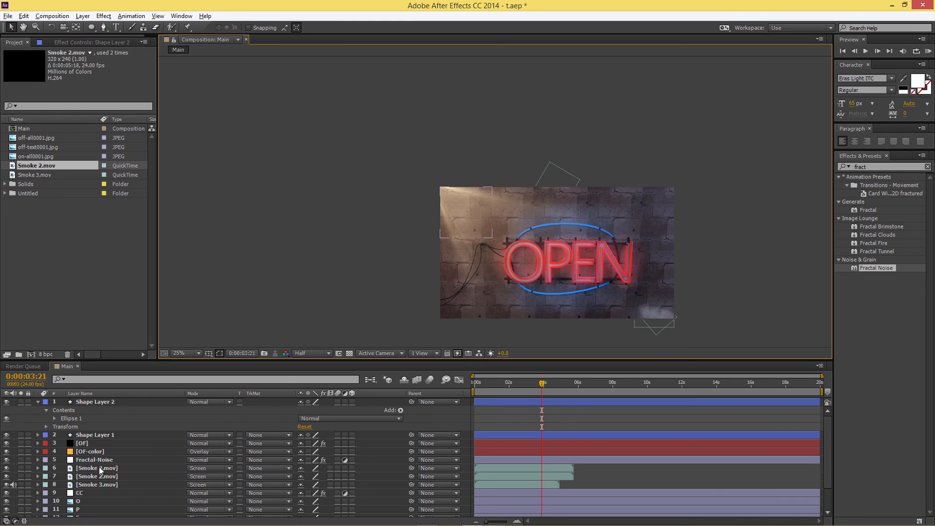
{"action": "left_click", "coordinate": [46, 427]}
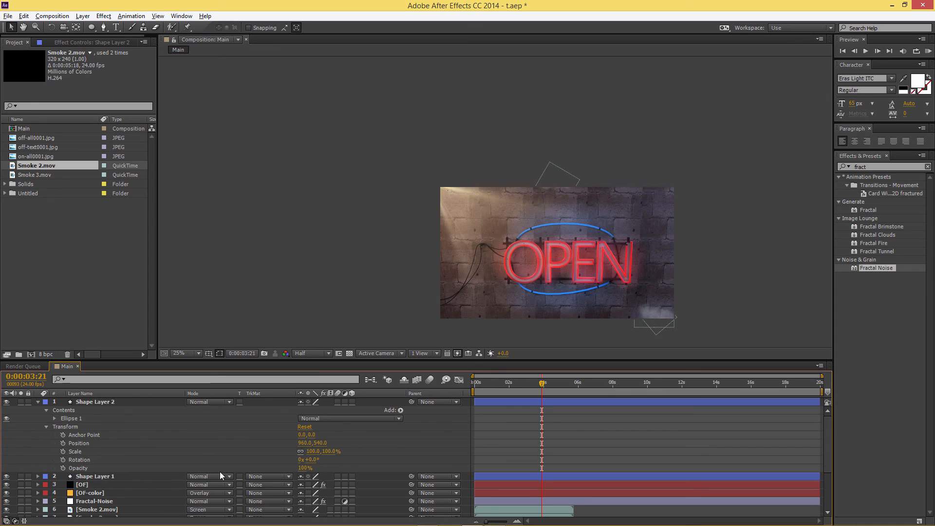
{"action": "left_click_drag", "start_coordinate": [302, 468], "coordinate": [293, 468]}
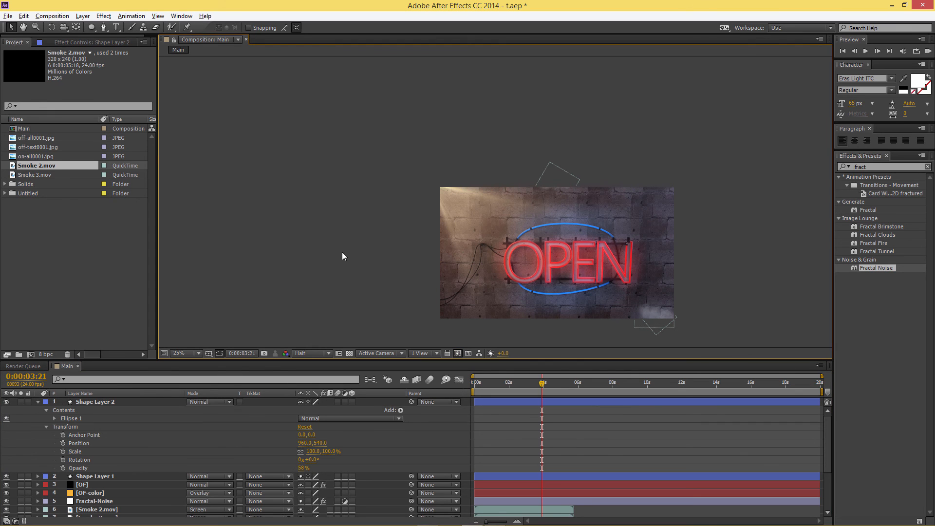
{"action": "key", "text": "period"}
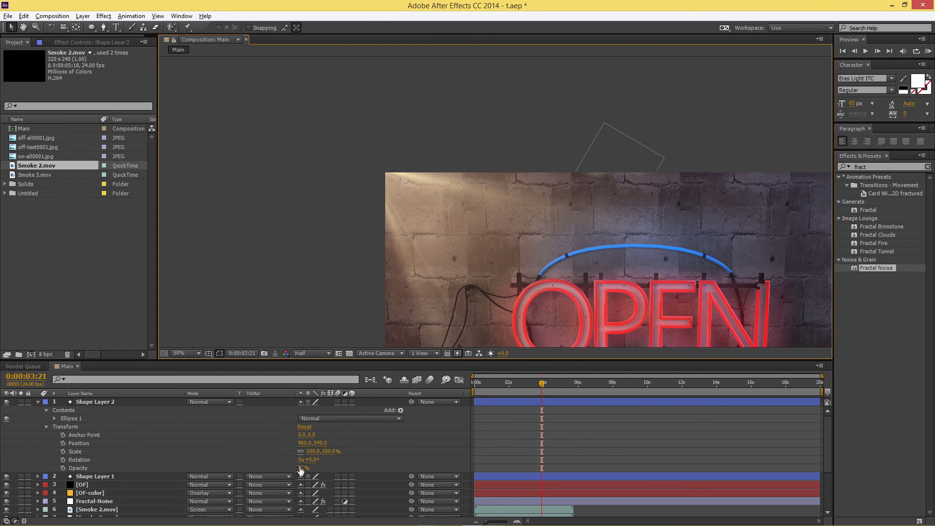
{"action": "mouse_move", "coordinate": [297, 468]}
{"action": "left_mouse_down"}
{"action": "mouse_move", "coordinate": [287, 468]}
{"action": "mouse_move", "coordinate": [298, 468]}
{"action": "left_mouse_up"}
{"action": "left_click", "coordinate": [301, 264]}
{"action": "left_click", "coordinate": [299, 290]}
Step: Add the expression wiggle(2,50) to the Position property of Shape Layer 2
{"action": "key", "text": "comma"}
{"action": "key", "text": "period"}
{"action": "key", "text": "h"}
{"action": "left_click_drag", "start_coordinate": [556, 236], "coordinate": [400, 137]}
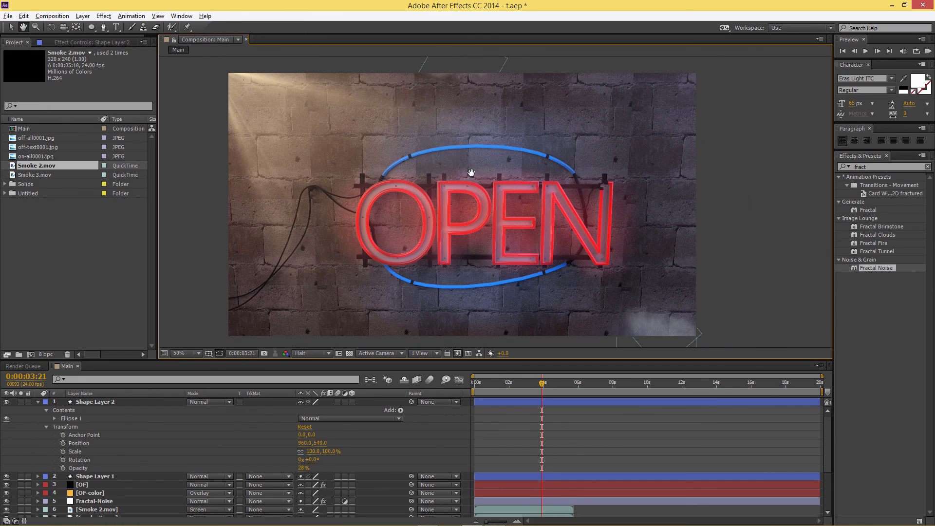
{"action": "left_click_drag", "start_coordinate": [471, 173], "coordinate": [457, 158]}
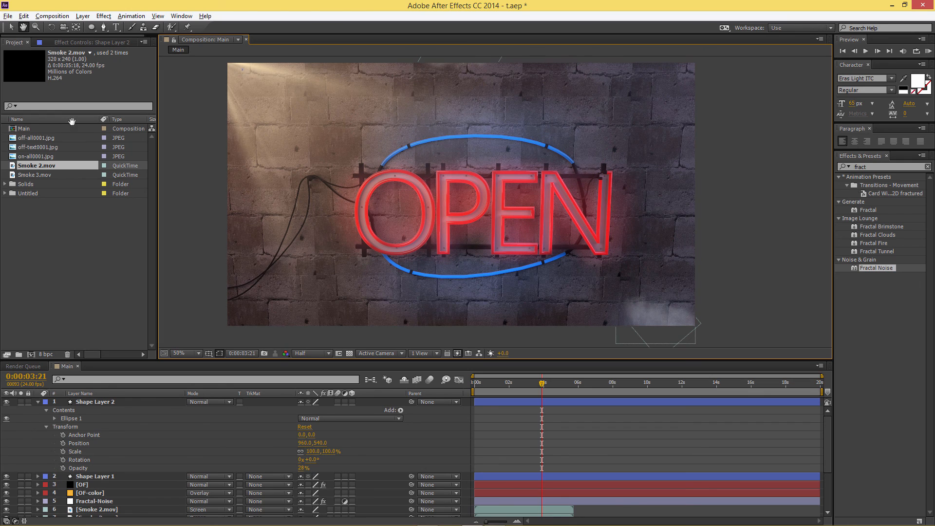
{"action": "left_click", "coordinate": [11, 27]}
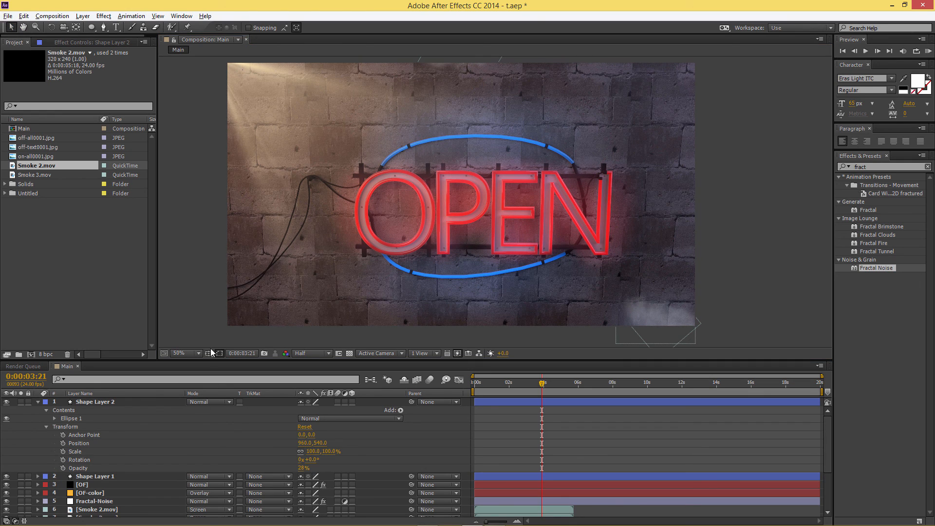
{"action": "key", "text": "ctrl+Down"}
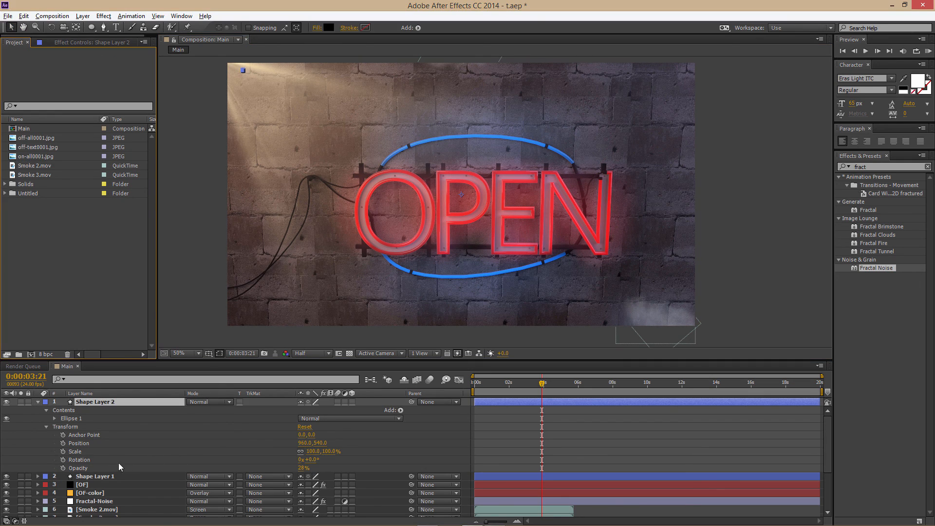
{"action": "left_click", "coordinate": [63, 442], "text": "alt"}
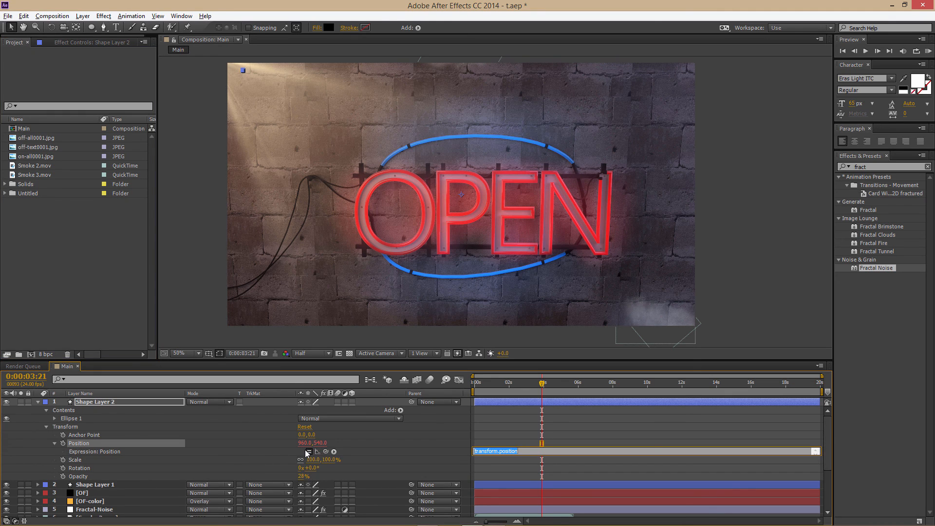
{"action": "type", "text": "wiggle(2,50"}
{"action": "left_click", "coordinate": [355, 442]}
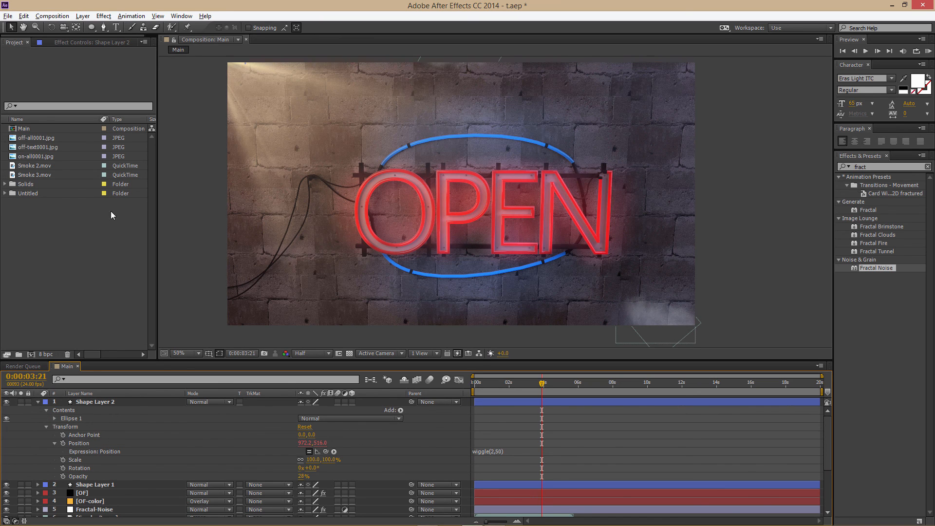
Step: Create a full-frame orange solid and place it directly below Shape Layer 2 as a contrasting backdrop
{"action": "left_click", "coordinate": [82, 16]}
{"action": "mouse_move", "coordinate": [102, 28]}
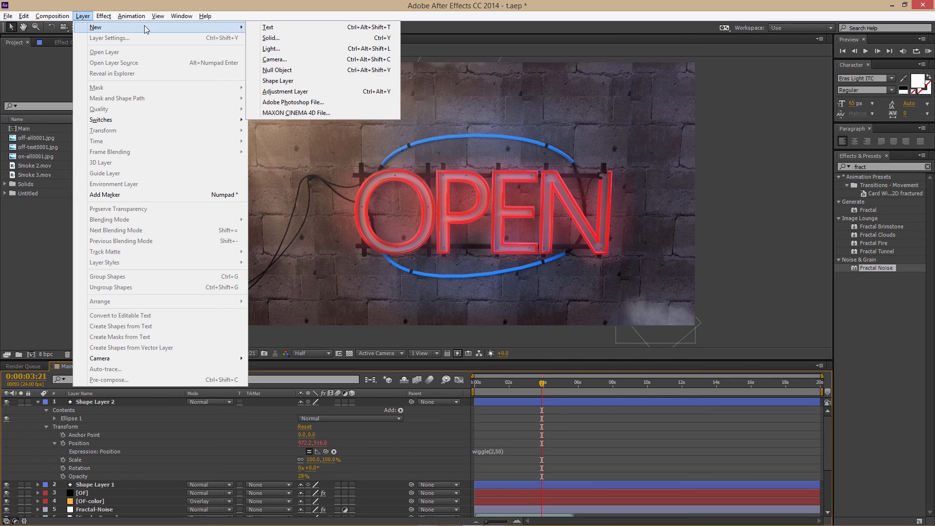
{"action": "left_click", "coordinate": [291, 39]}
{"action": "left_click", "coordinate": [533, 389]}
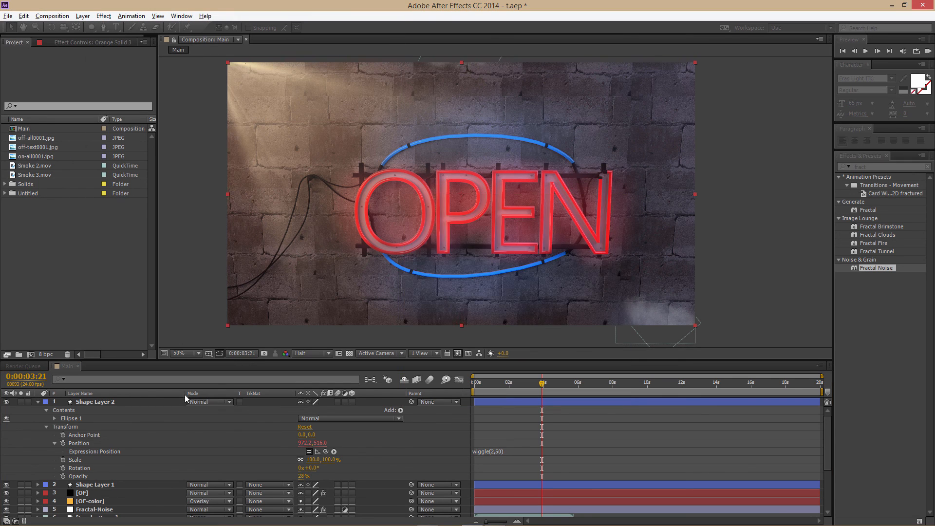
{"action": "left_click_drag", "start_coordinate": [127, 402], "coordinate": [110, 486]}
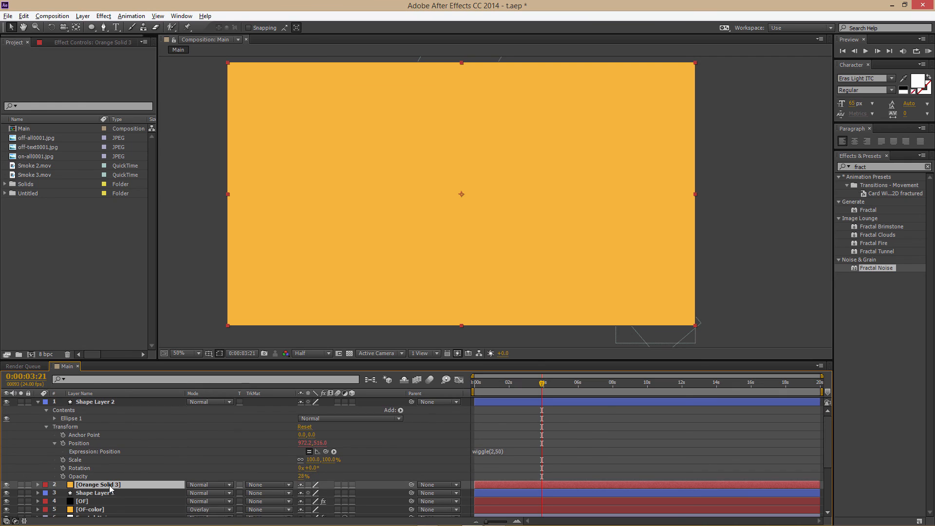
Step: Solo Shape Layer 2 and the orange solid and preview the wiggling ellipse from the start of the timeline
{"action": "left_click", "coordinate": [20, 402]}
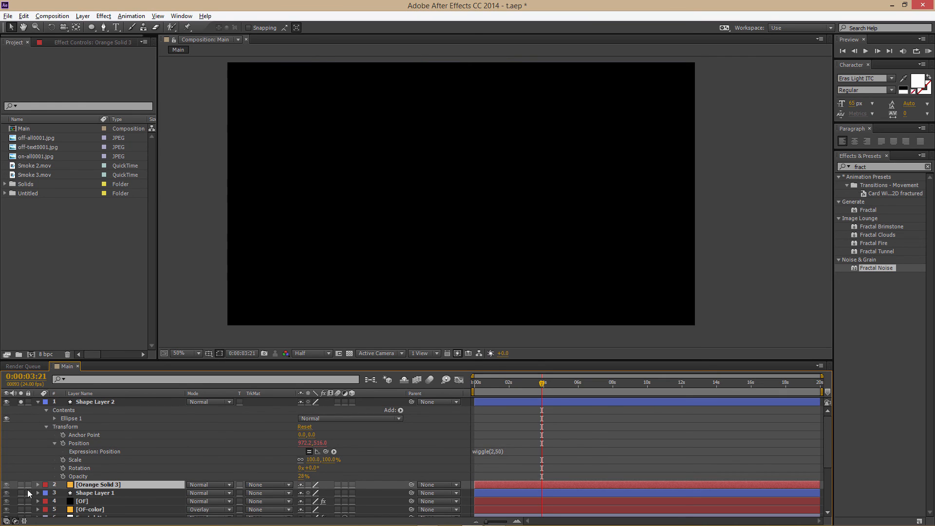
{"action": "left_click", "coordinate": [21, 485]}
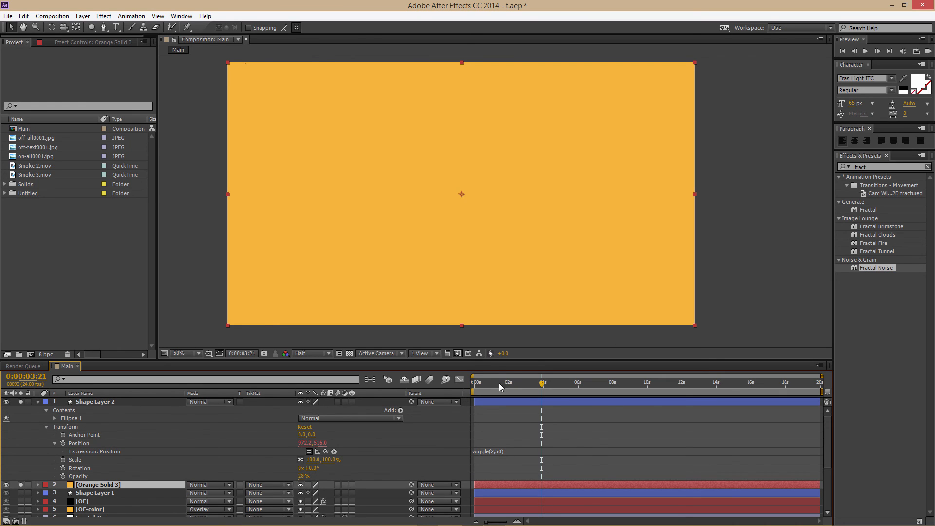
{"action": "left_click_drag", "start_coordinate": [499, 382], "coordinate": [457, 381]}
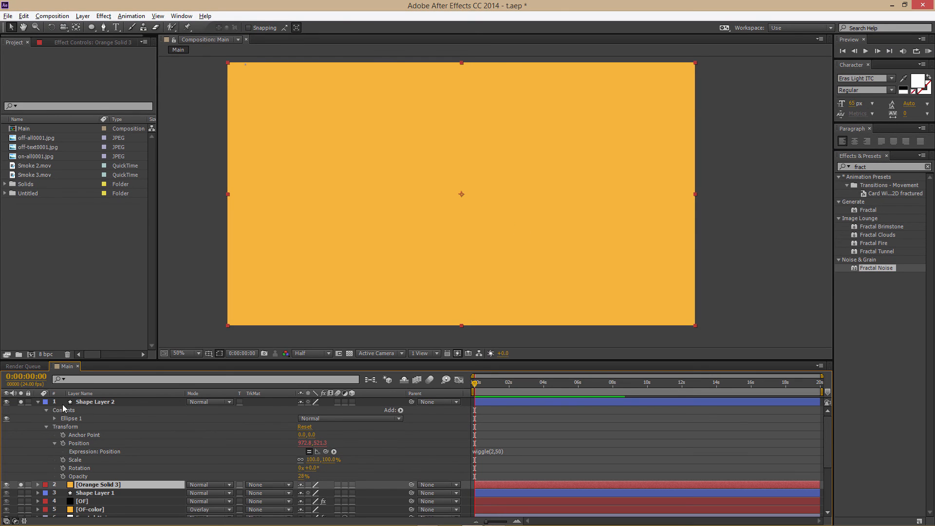
Step: Rename Shape Layer 2 as Bug
{"action": "left_click", "coordinate": [76, 404]}
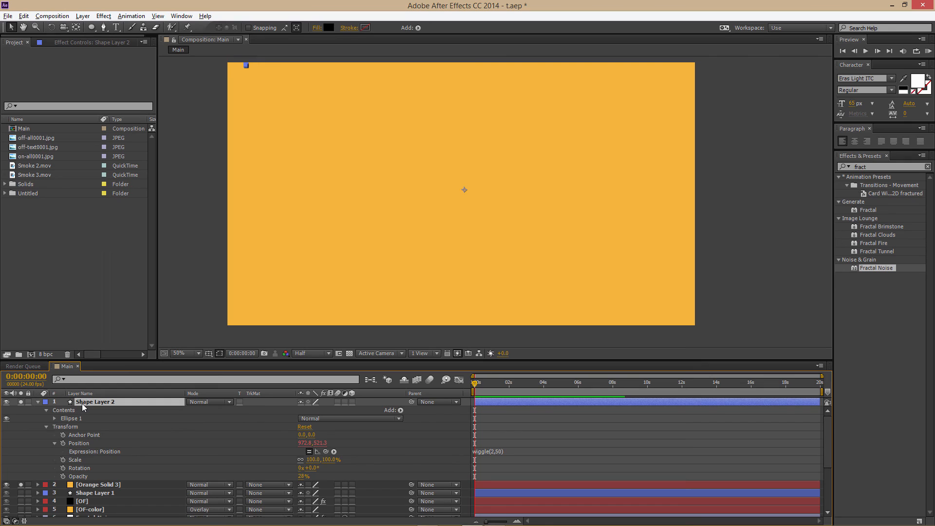
{"action": "type", "text": "Bug"}
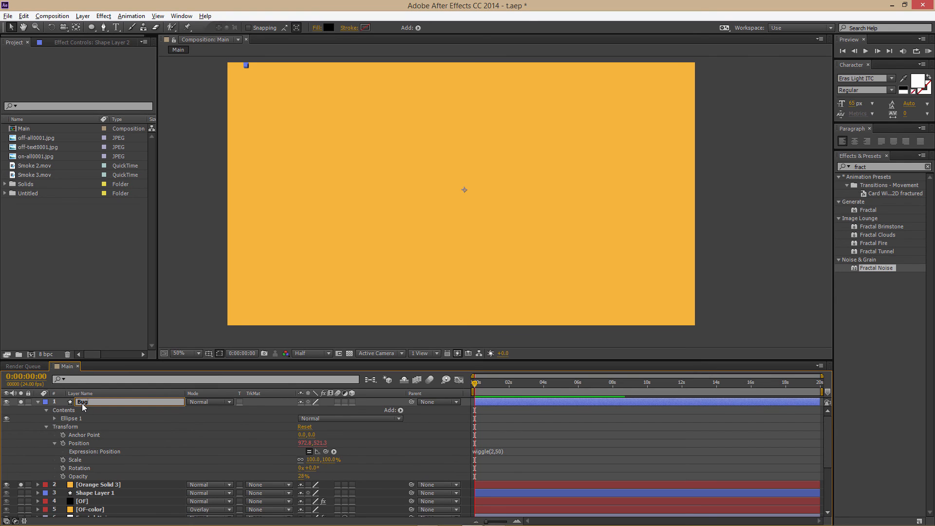
{"action": "key", "text": "Return"}
{"action": "left_click", "coordinate": [36, 399]}
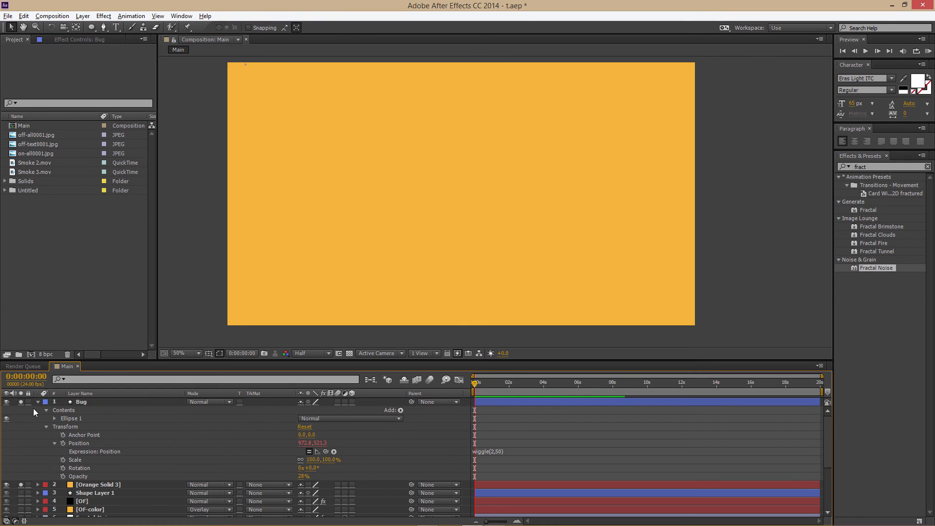
Step: Collapse the Bug layer's properties and delete the Orange Solid 3 layer
{"action": "left_click", "coordinate": [39, 399]}
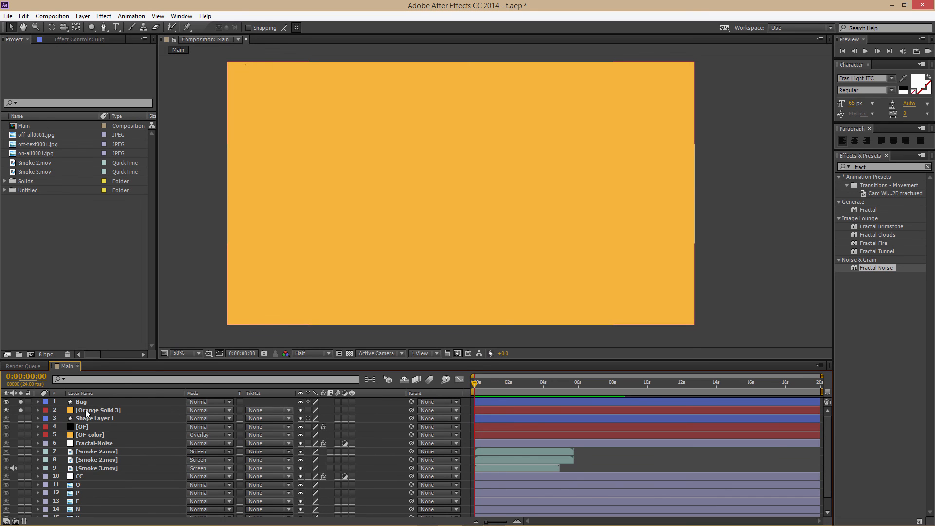
{"action": "left_click", "coordinate": [86, 412]}
{"action": "key", "text": "Delete"}
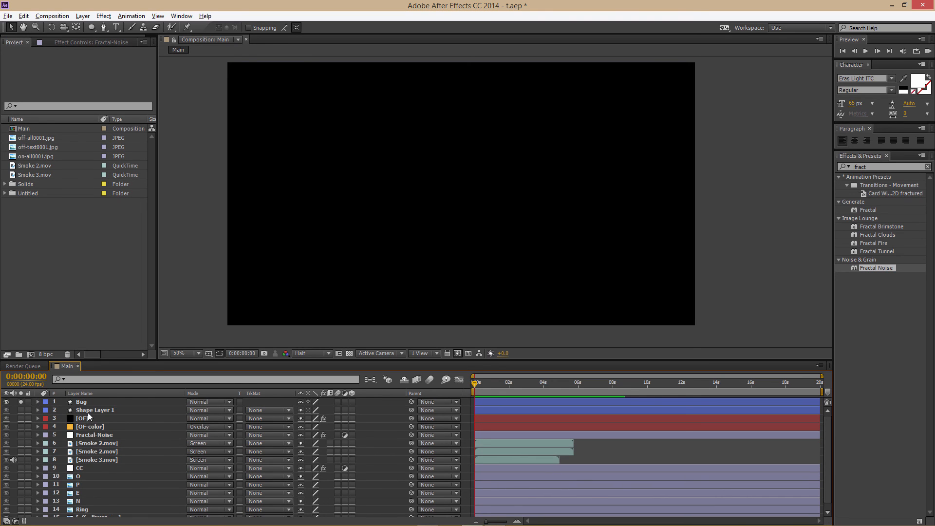
Step: Turn off the solo on the Bug layer and delete Shape Layer 1
{"action": "left_click", "coordinate": [88, 413]}
{"action": "left_click", "coordinate": [21, 401]}
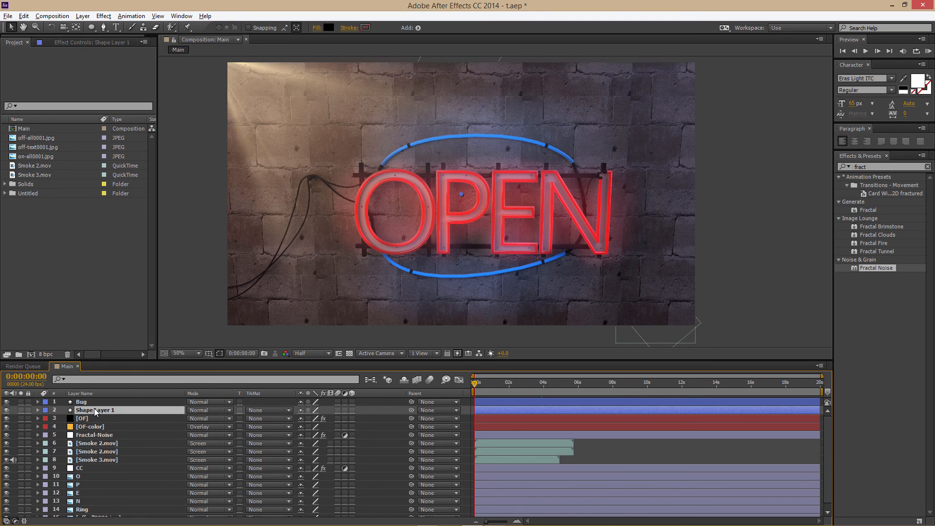
{"action": "scroll", "coordinate": [494, 236], "scroll_direction": "down", "scroll_amount": 2}
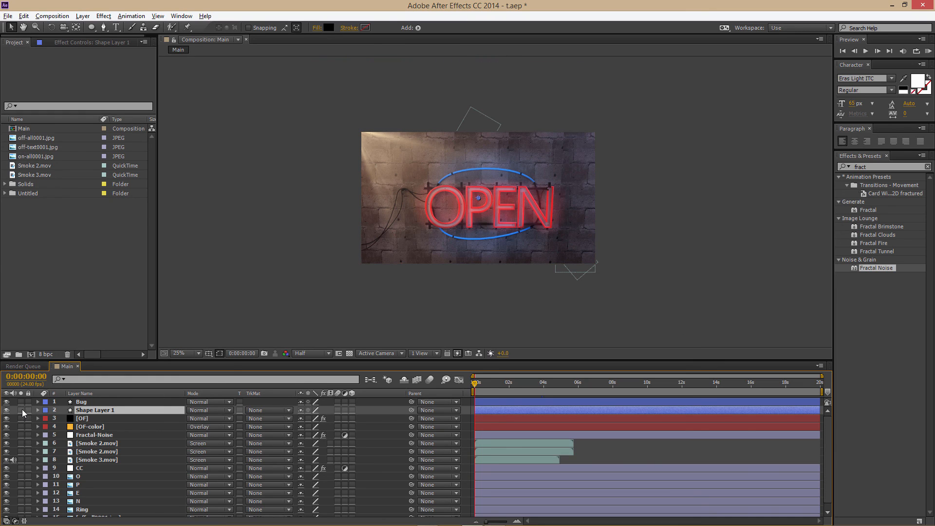
{"action": "left_click", "coordinate": [6, 410]}
{"action": "key", "text": "Delete"}
Step: Duplicate the Bug layer six times to make a small swarm, layers Bug 2 through Bug 7
{"action": "left_click", "coordinate": [96, 402]}
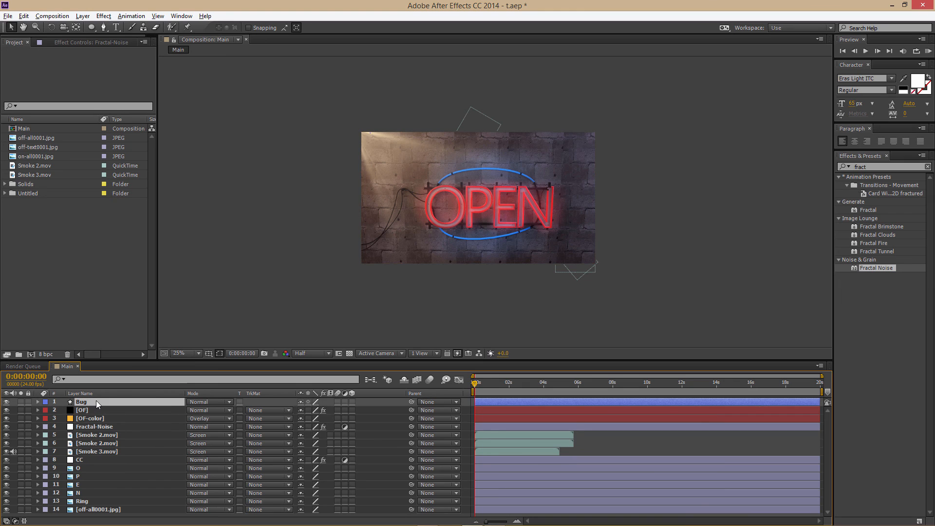
{"action": "key", "text": "period"}
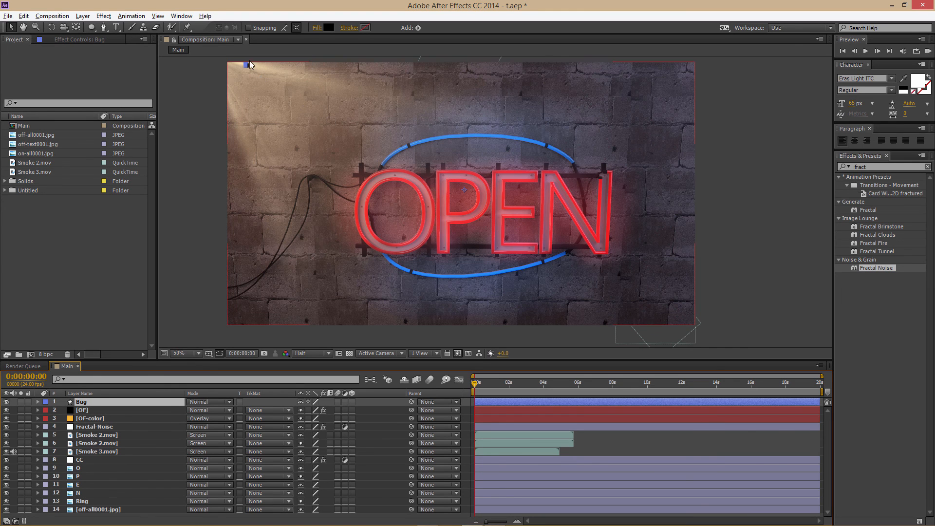
{"action": "left_click", "coordinate": [23, 27]}
{"action": "left_click_drag", "start_coordinate": [477, 150], "coordinate": [590, 249]}
{"action": "key", "text": "period"}
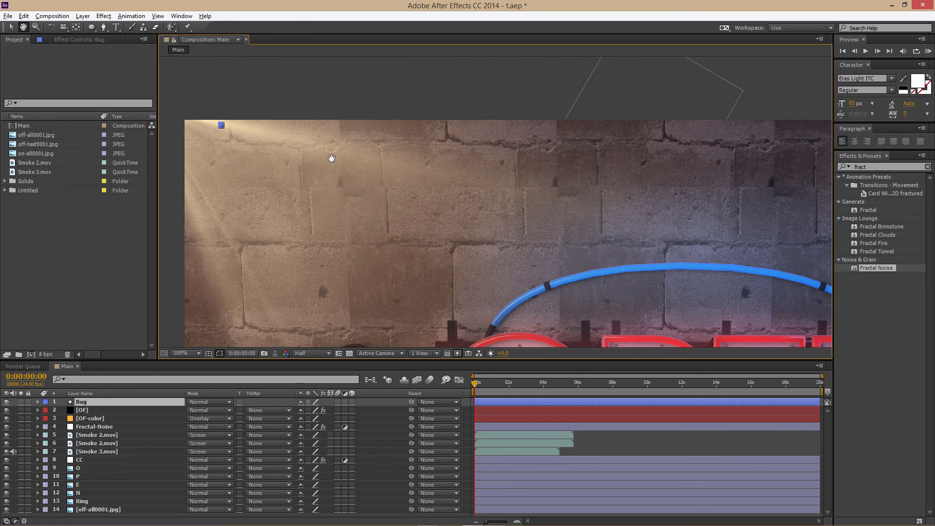
{"action": "left_click_drag", "start_coordinate": [289, 160], "coordinate": [410, 193]}
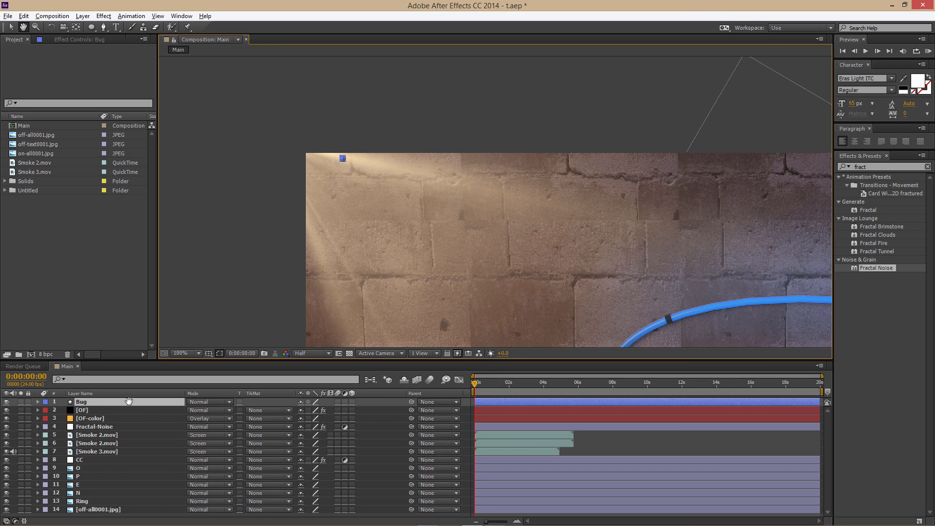
{"action": "key", "text": "ctrl+d"}
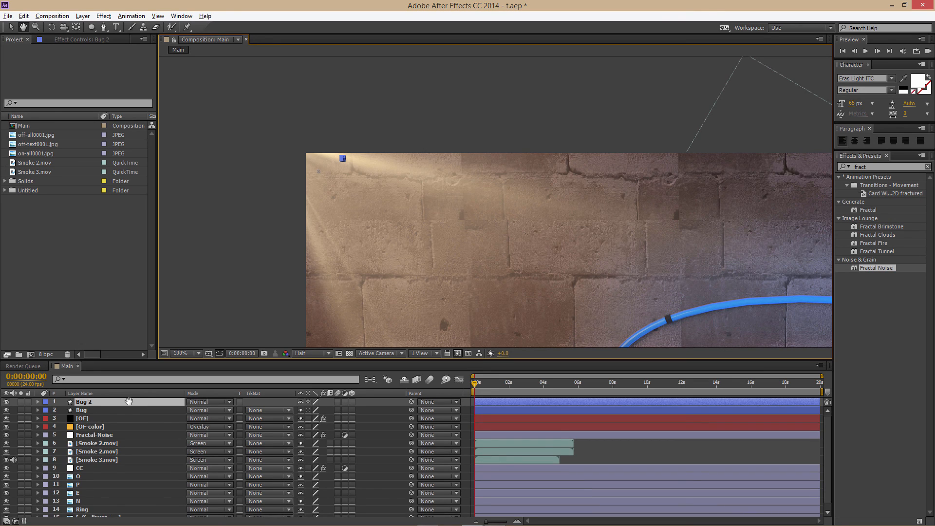
{"action": "key", "text": "Return"}
{"action": "key", "text": "Return"}
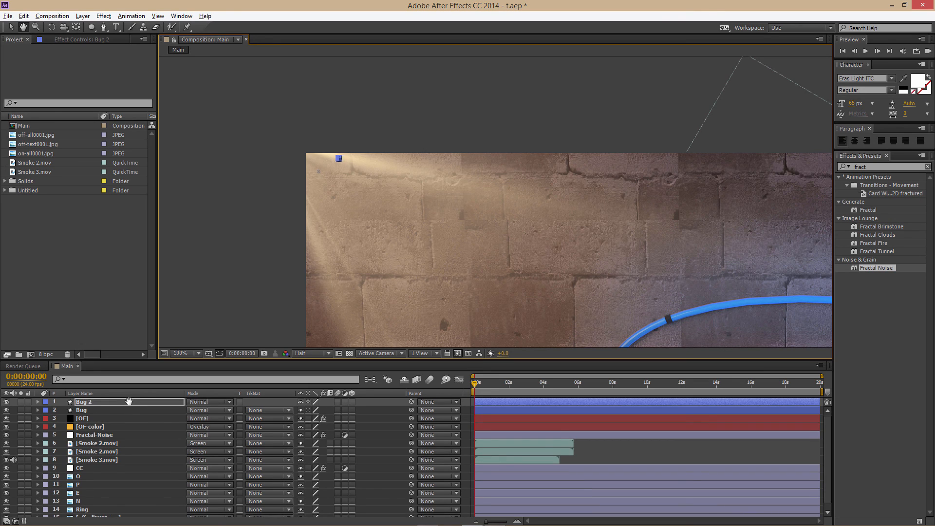
{"action": "key", "text": "ctrl+d"}
{"action": "key", "text": "ctrl+d"}
{"action": "key", "text": "ctrl+d"}
{"action": "key", "text": "ctrl+d"}
{"action": "key", "text": "ctrl+d"}
Step: Preview the bug swarm near the light from the start of the timeline
{"action": "key", "text": "comma"}
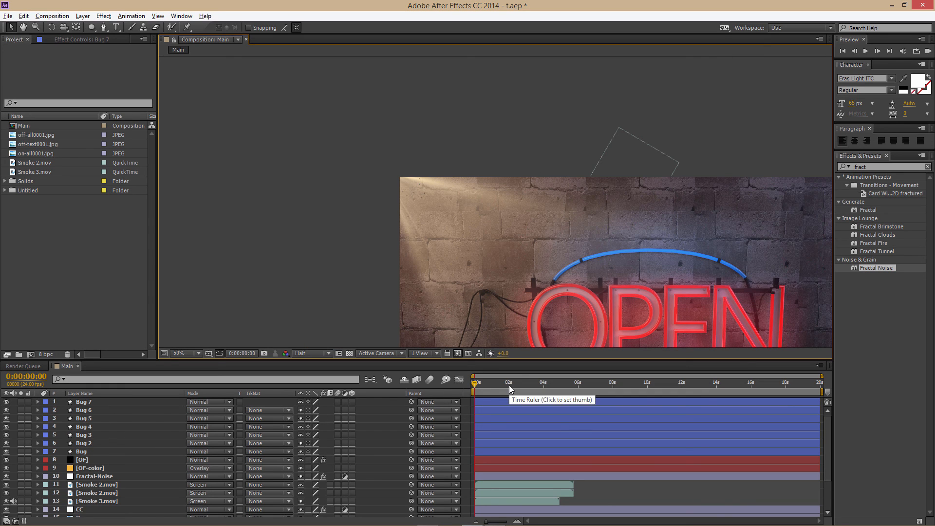
{"action": "key", "text": "KP_0"}
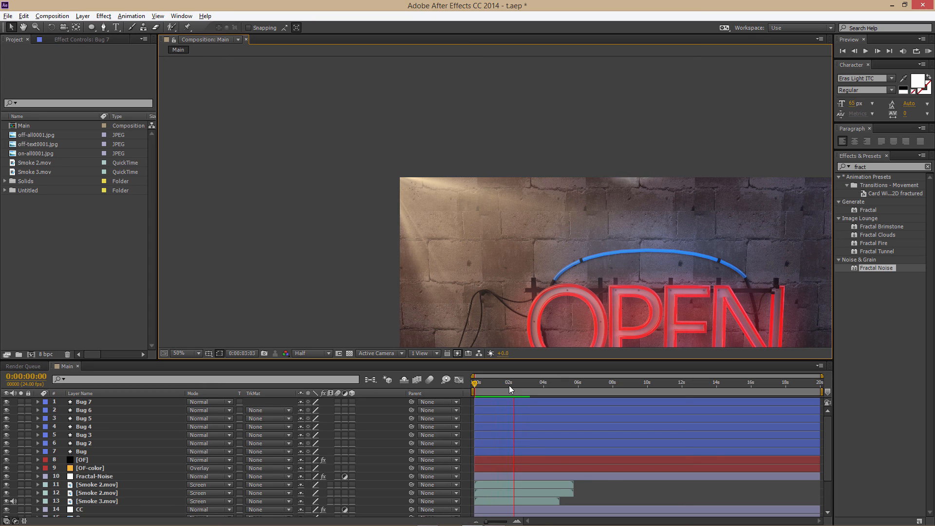
{"action": "key", "text": "space"}
Step: Pre-compose all seven bug layers, Bug through Bug 7, into a composition named Bugs
{"action": "key", "text": "comma"}
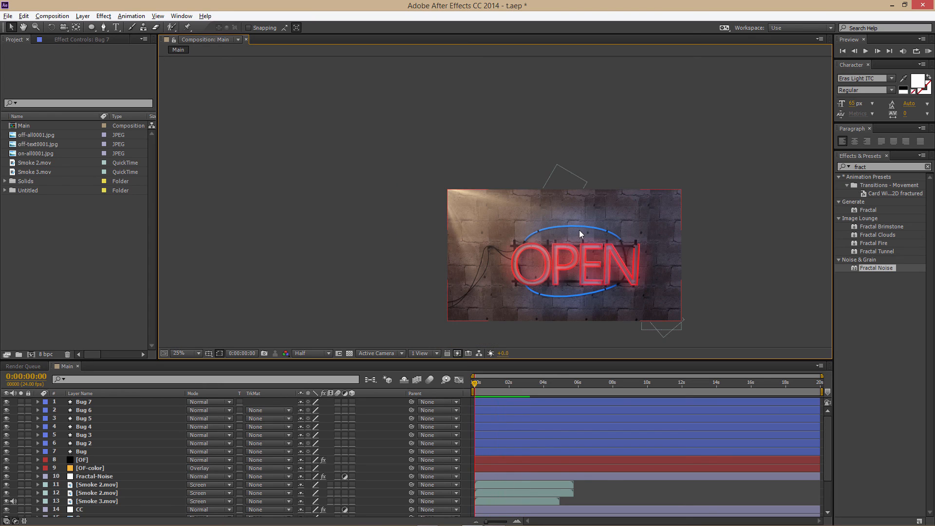
{"action": "left_click", "coordinate": [98, 402]}
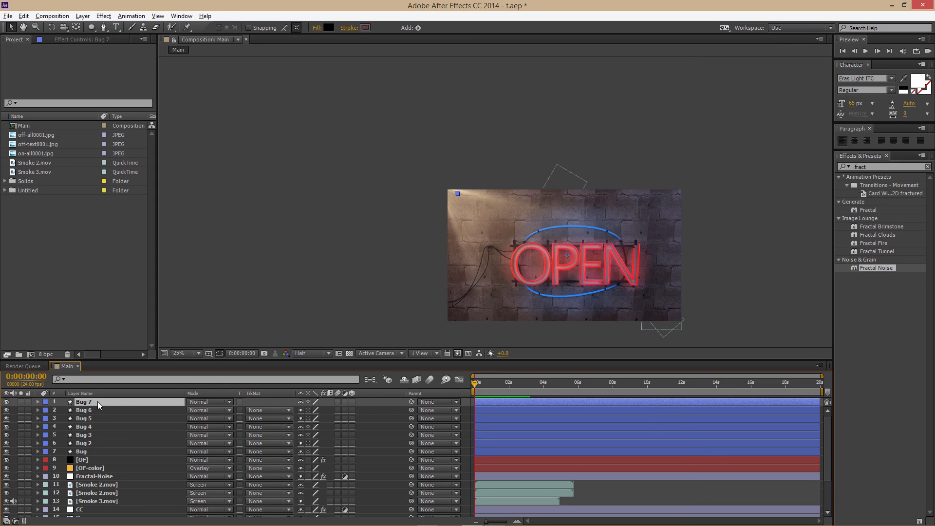
{"action": "left_click", "coordinate": [86, 449], "text": "shift"}
{"action": "right_click", "coordinate": [92, 432]}
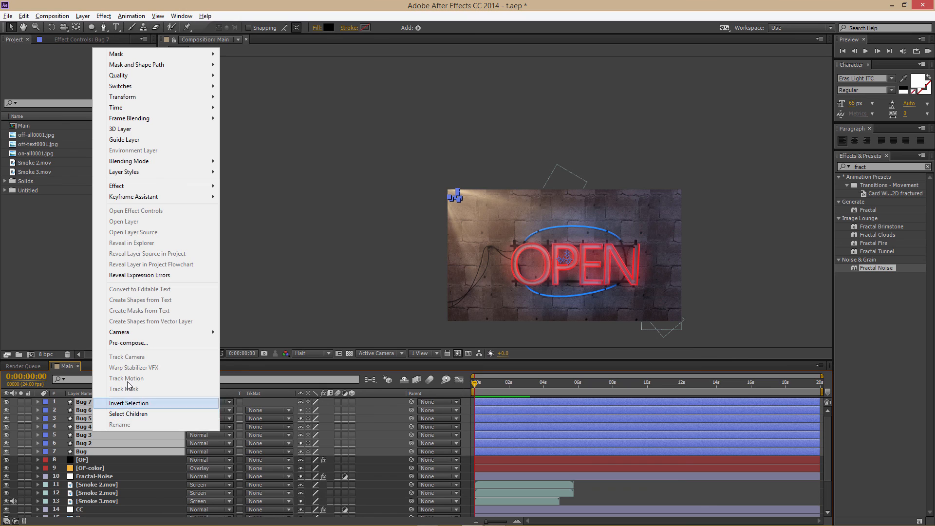
{"action": "left_click", "coordinate": [125, 343]}
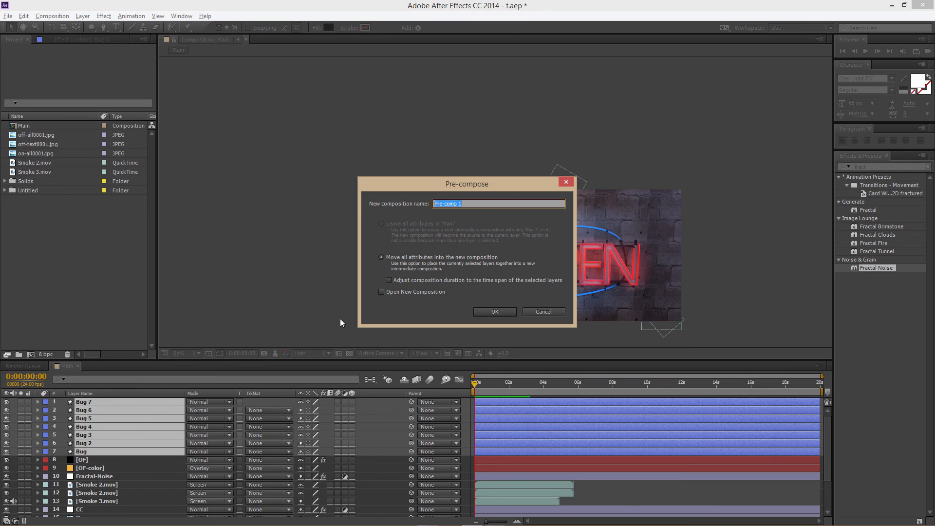
{"action": "type", "text": "Bugs"}
{"action": "key", "text": "Return"}
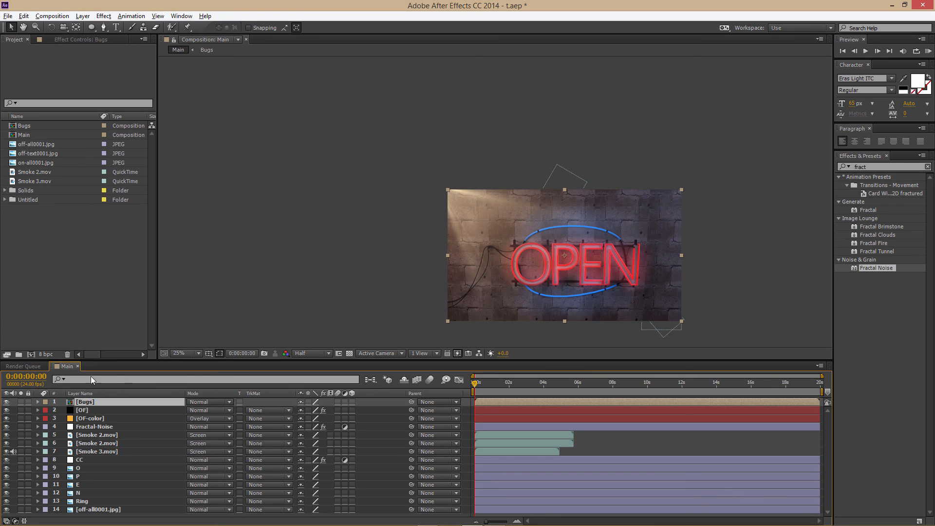
Step: Duplicate the Bugs layer and move the copy toward the picture's lower-right corner
{"action": "key", "text": "ctrl+d"}
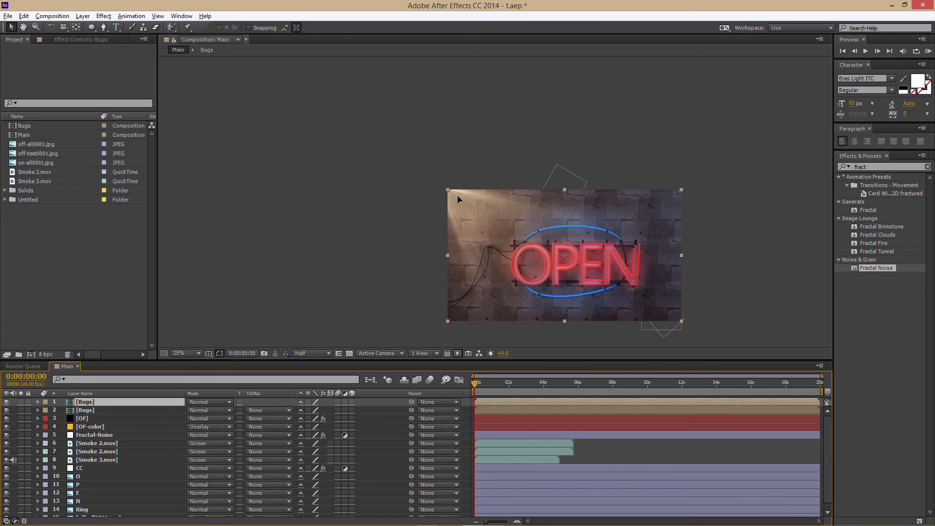
{"action": "left_click_drag", "start_coordinate": [469, 208], "coordinate": [681, 322]}
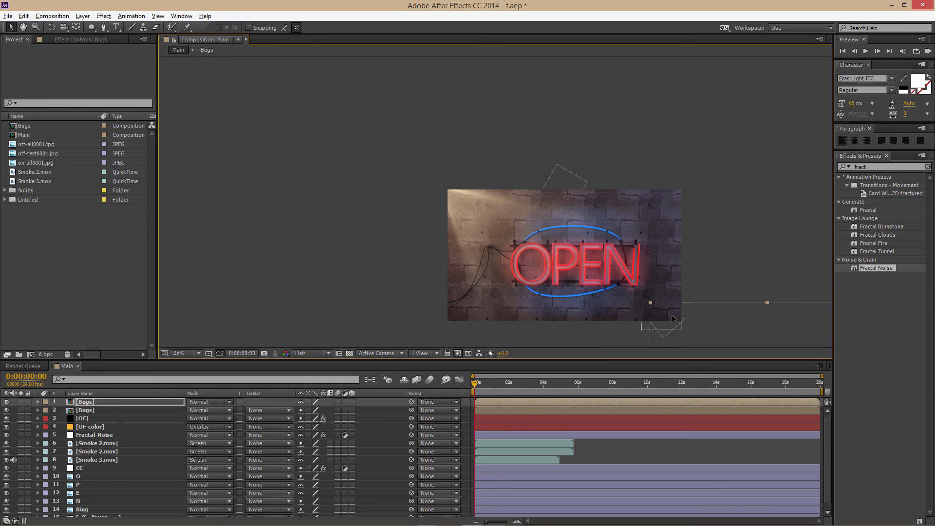
{"action": "scroll", "coordinate": [685, 316], "scroll_direction": "up", "scroll_amount": 2}
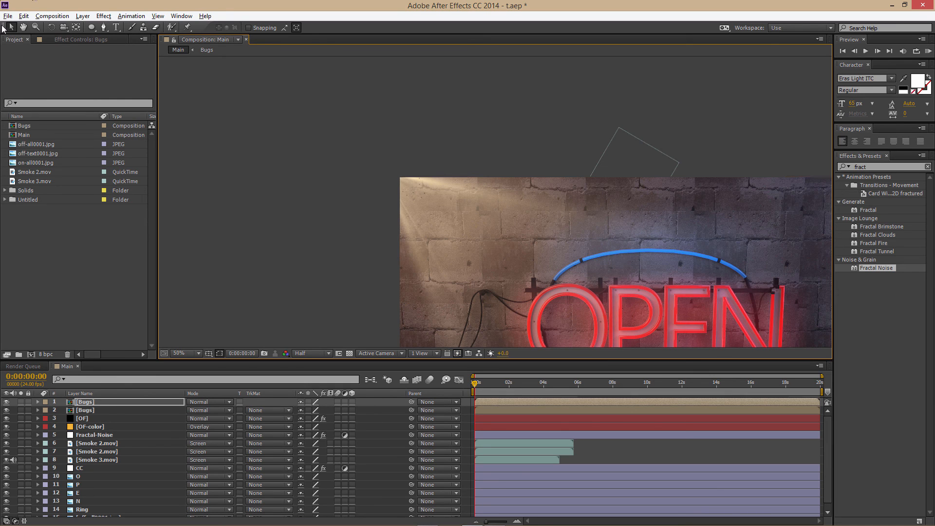
{"action": "key", "text": "h"}
{"action": "left_click_drag", "start_coordinate": [499, 202], "coordinate": [243, 38]}
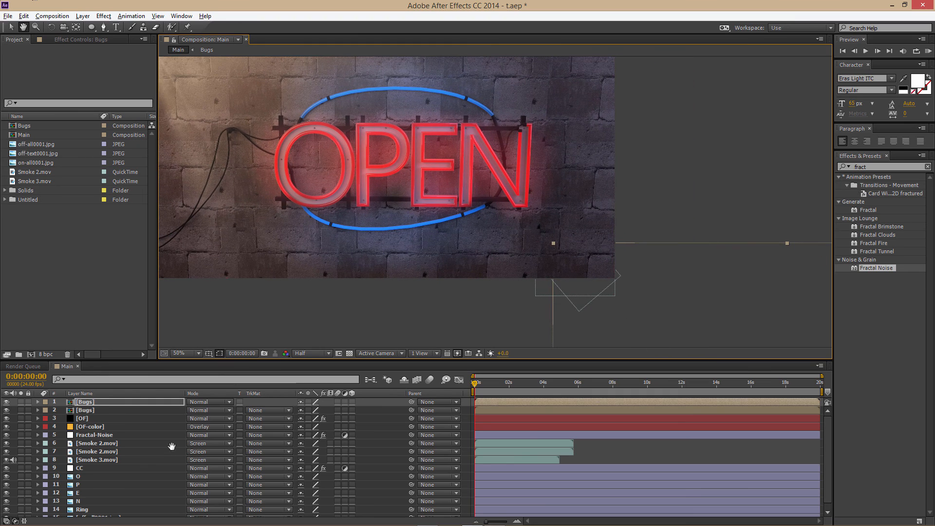
Step: Reposition the copied Bugs layer over the smoke in the lower-right corner, at about 2606, 1500, checking it at 3 seconds
{"action": "left_click", "coordinate": [485, 384]}
{"action": "left_click", "coordinate": [490, 383]}
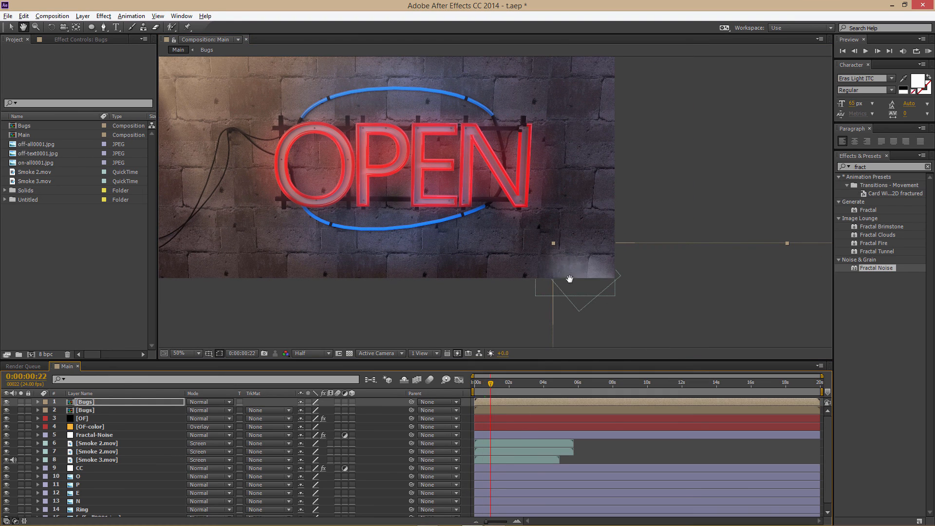
{"action": "left_click_drag", "start_coordinate": [572, 262], "coordinate": [576, 265]}
{"action": "key", "text": "Home"}
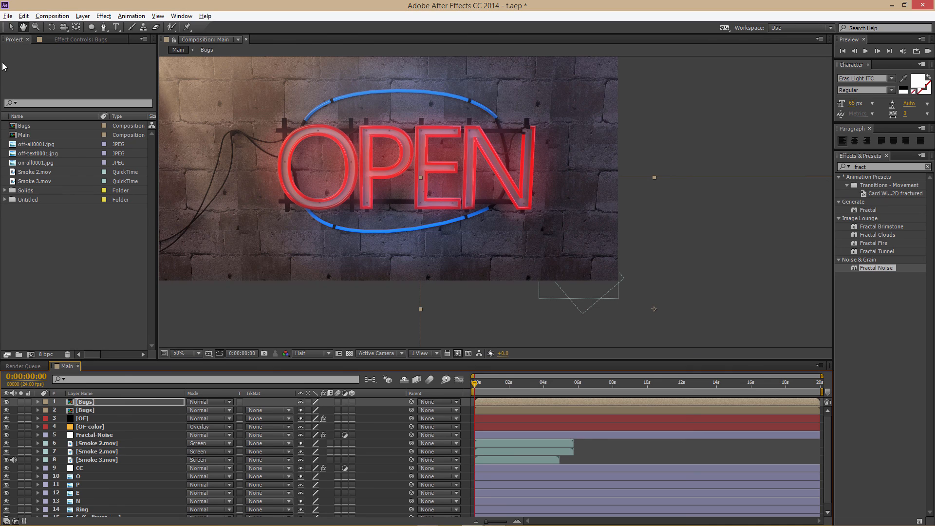
{"action": "left_click", "coordinate": [11, 27]}
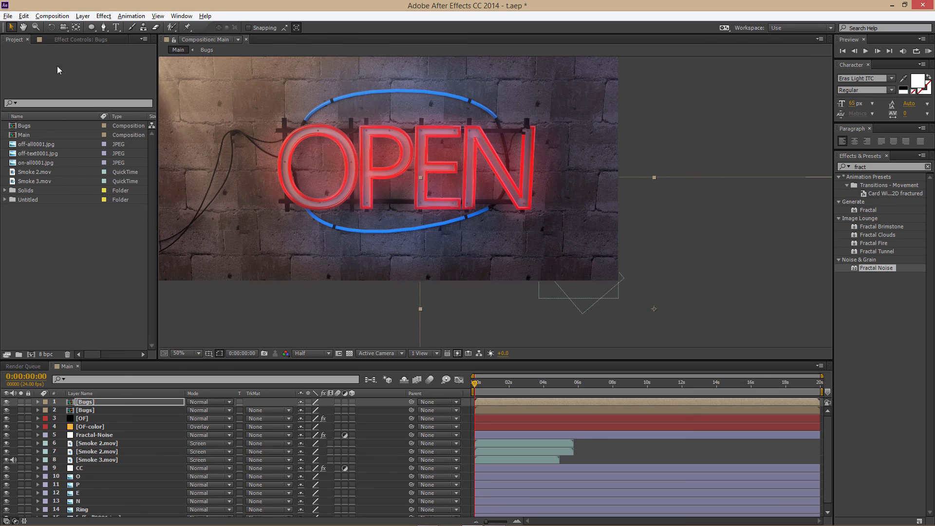
{"action": "left_click", "coordinate": [504, 390]}
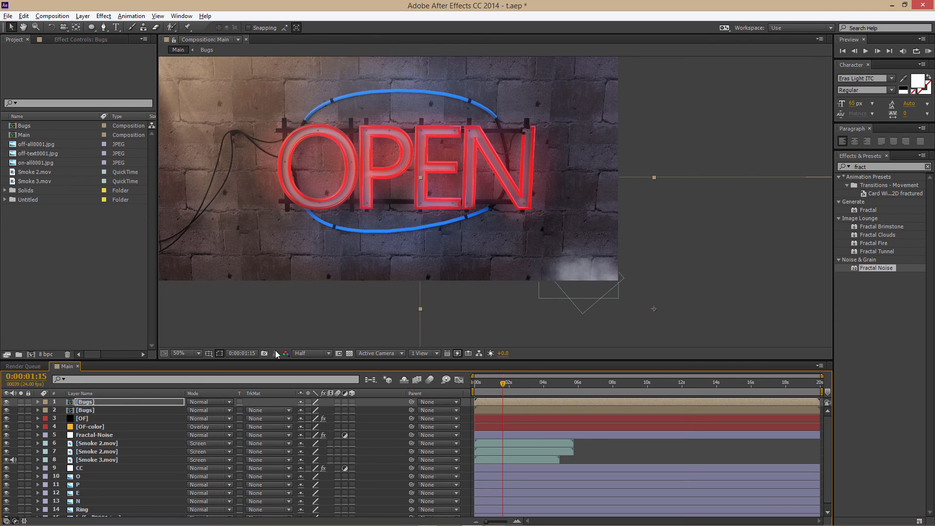
{"action": "left_click_drag", "start_coordinate": [612, 232], "coordinate": [736, 298]}
{"action": "left_click", "coordinate": [513, 384]}
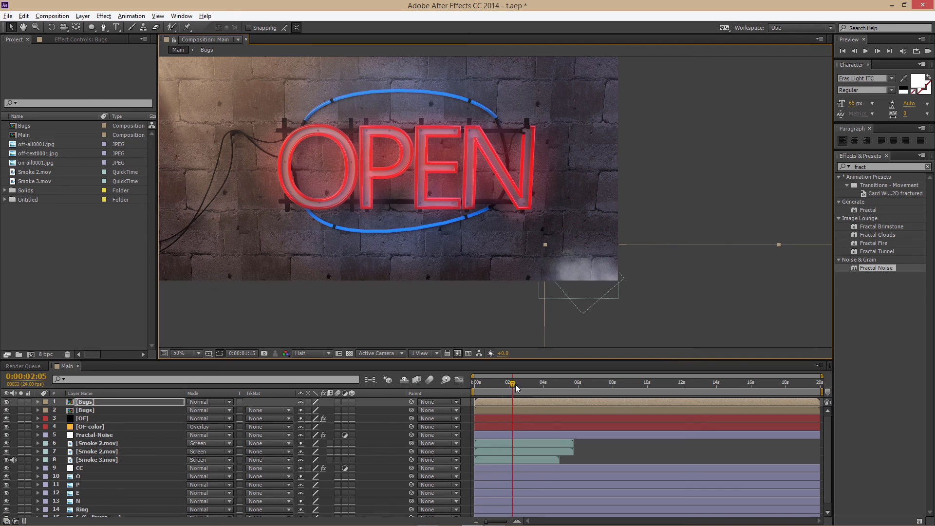
{"action": "left_click_drag", "start_coordinate": [515, 384], "coordinate": [527, 384]}
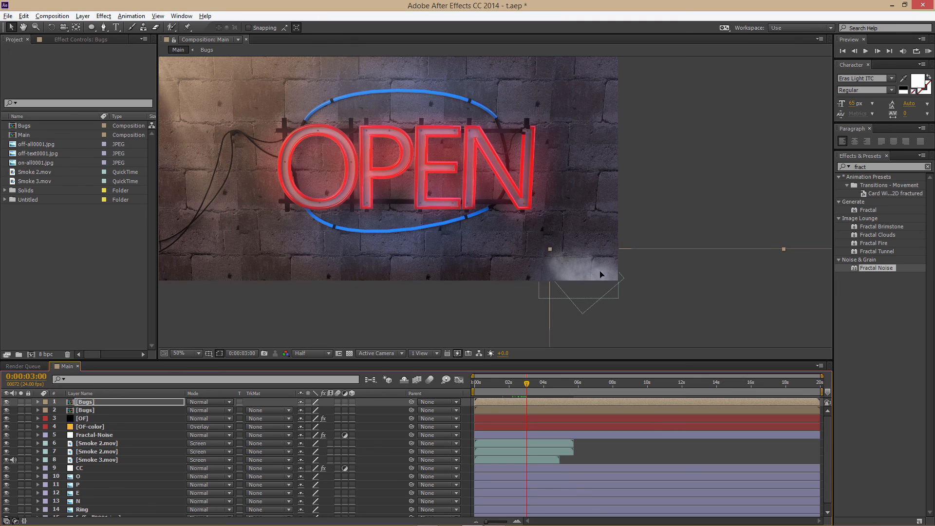
{"action": "left_click", "coordinate": [580, 274]}
Step: Inspect the whole composition at different magnifications to judge how noticeable the two bug swarms are
{"action": "key", "text": "comma"}
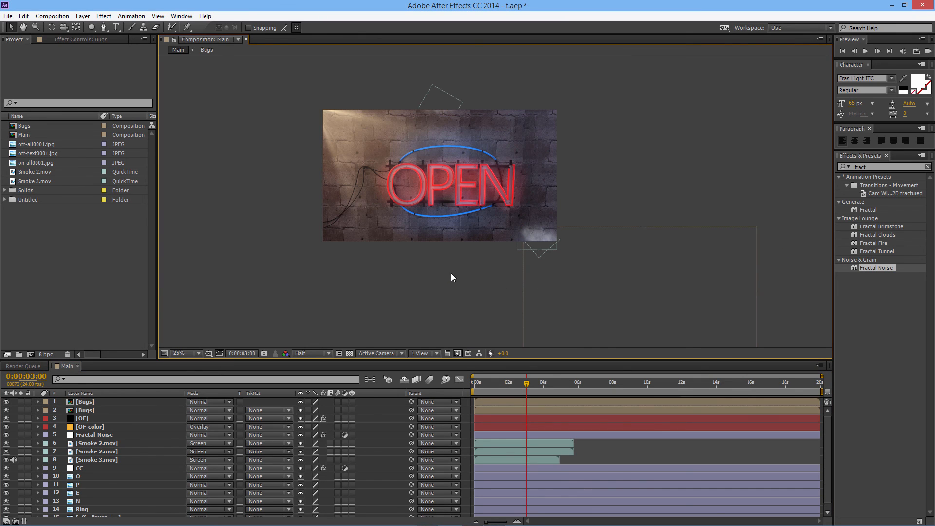
{"action": "key", "text": "period"}
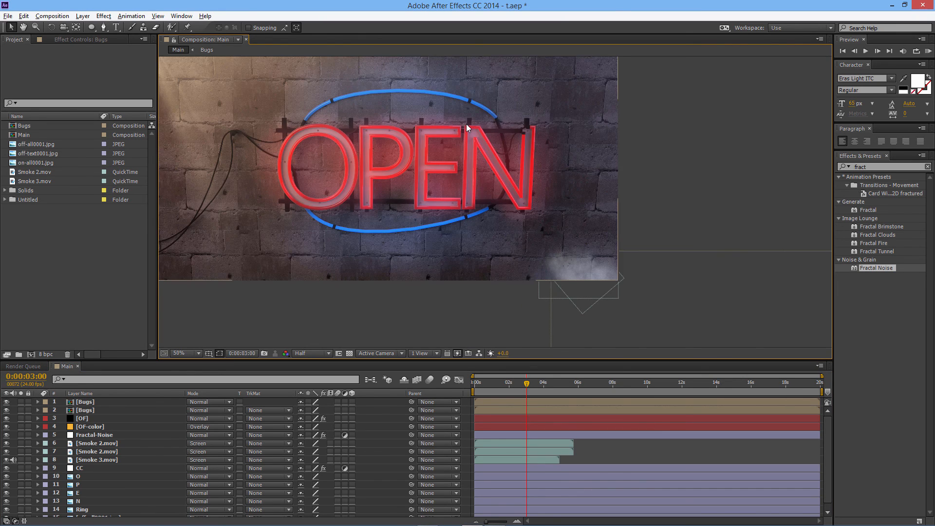
{"action": "key", "text": "comma"}
{"action": "key", "text": "h"}
{"action": "left_click_drag", "start_coordinate": [391, 129], "coordinate": [411, 164]}
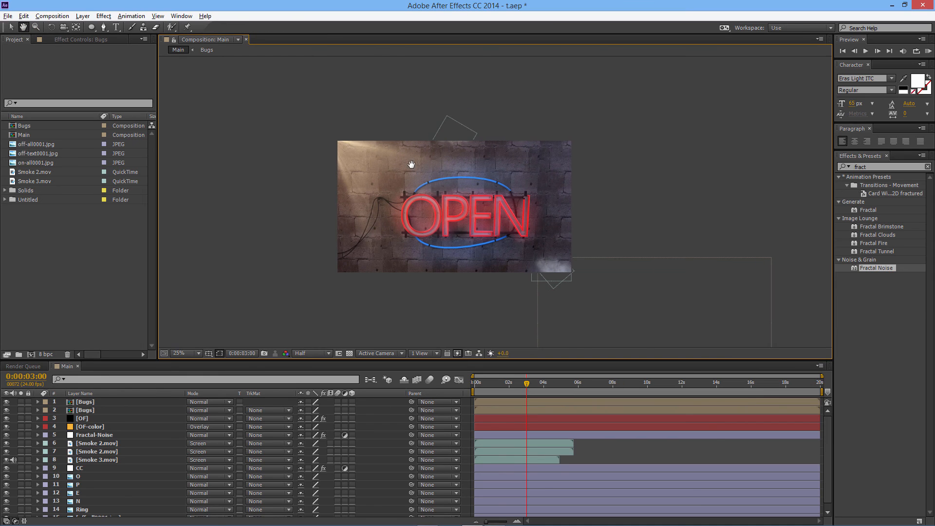
{"action": "key", "text": "period"}
{"action": "key", "text": "comma"}
{"action": "key", "text": "v"}
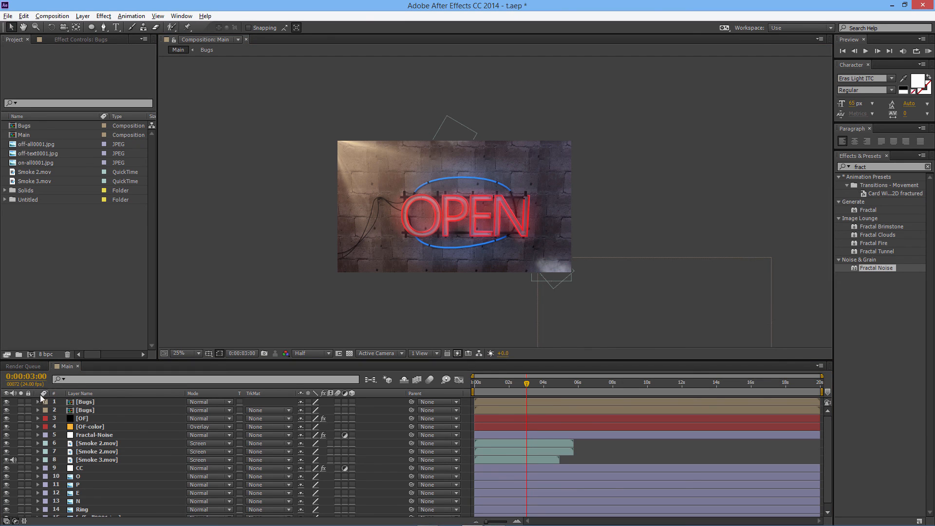
Step: Set the opacity of the upper Bugs layer to 59% and of the lower Bugs layer to 81%, then collapse both
{"action": "left_click", "coordinate": [38, 402]}
{"action": "left_click", "coordinate": [46, 410]}
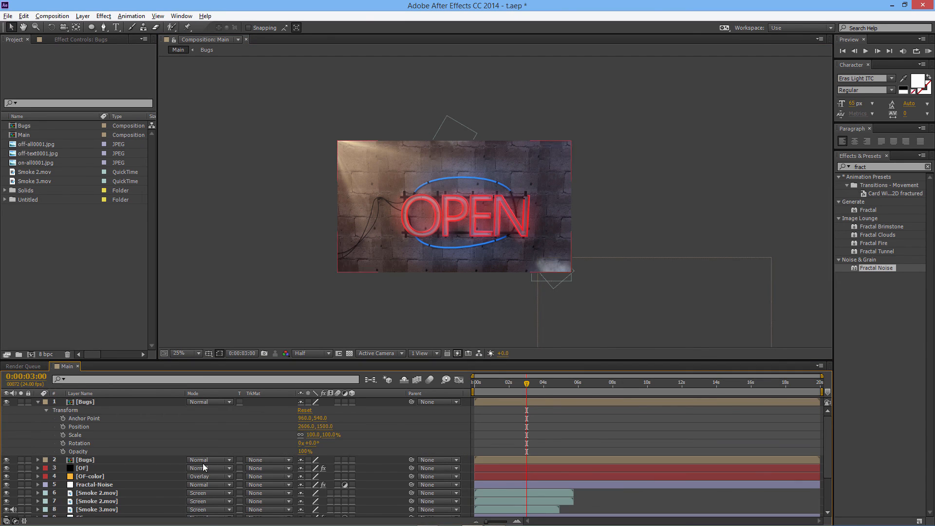
{"action": "left_click_drag", "start_coordinate": [303, 452], "coordinate": [291, 453]}
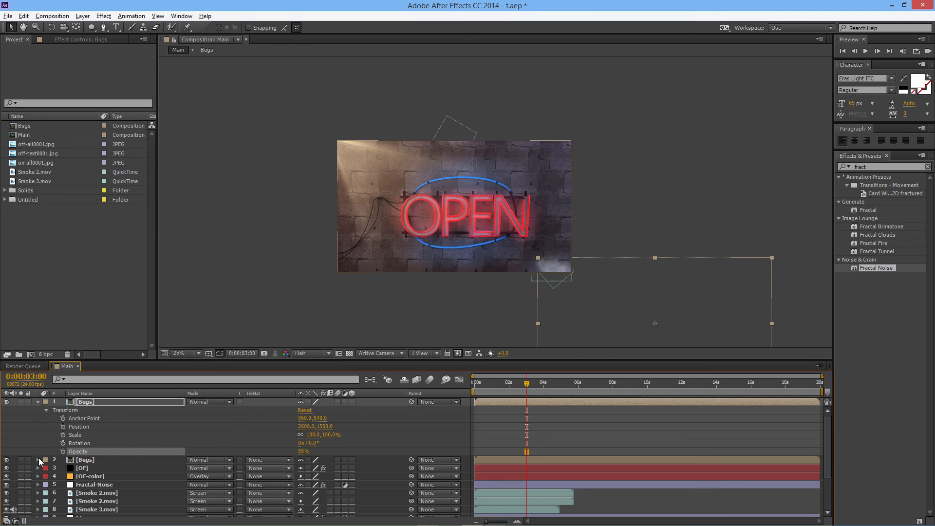
{"action": "left_click", "coordinate": [38, 460]}
{"action": "left_click", "coordinate": [47, 468]}
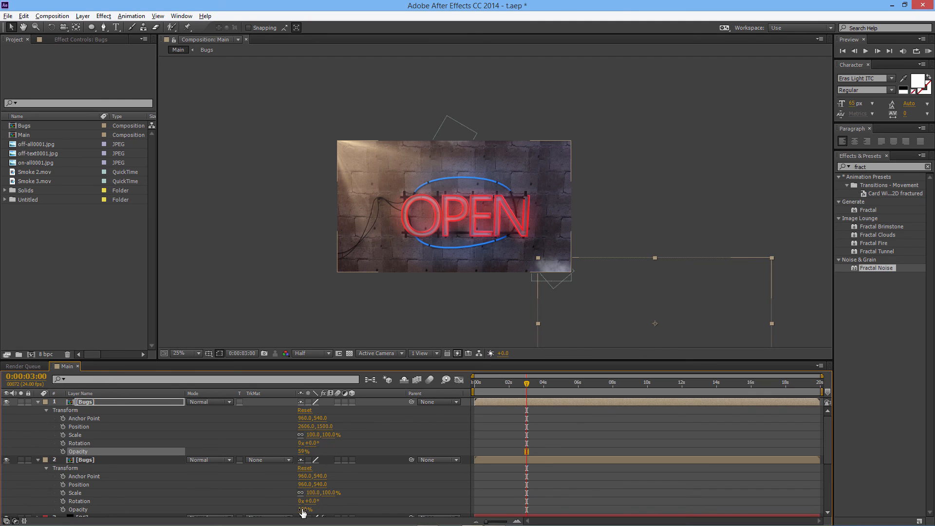
{"action": "left_click_drag", "start_coordinate": [304, 510], "coordinate": [297, 509]}
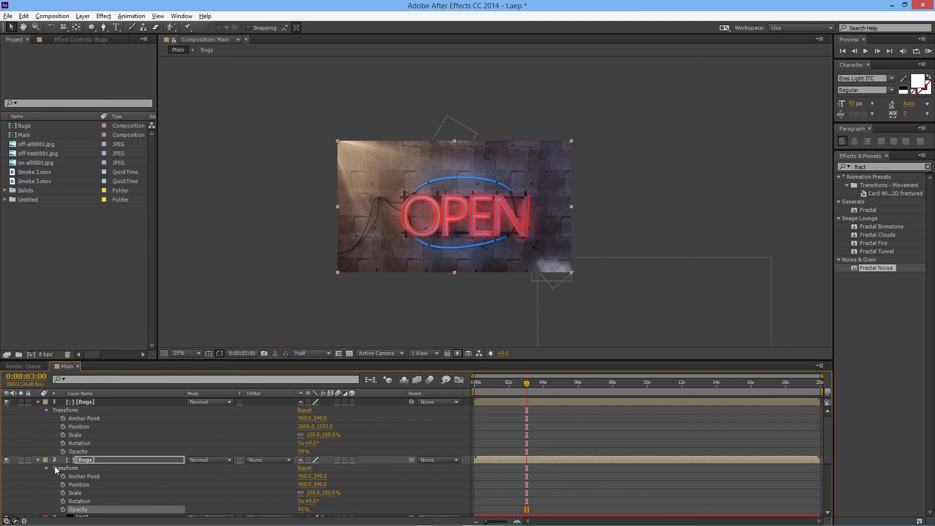
{"action": "left_click", "coordinate": [38, 460]}
{"action": "left_click", "coordinate": [37, 401]}
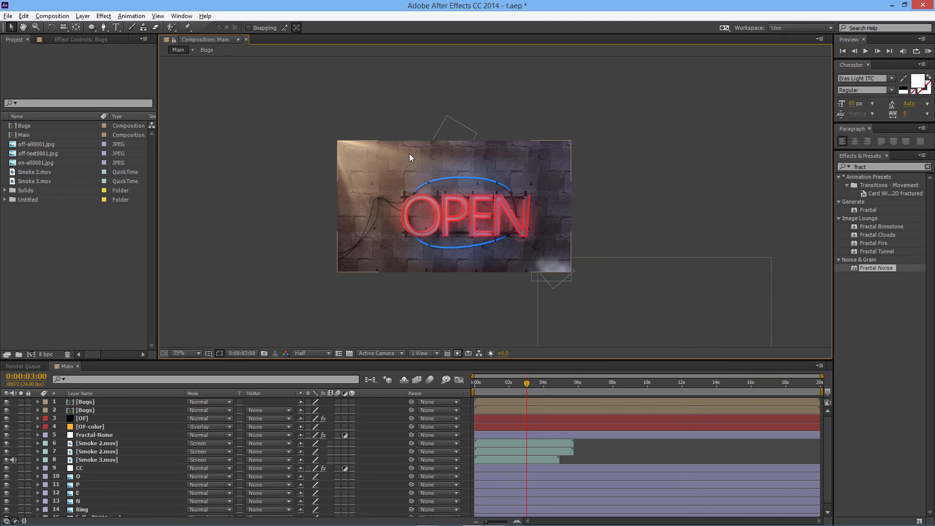
Step: Hide the upper Bugs layer briefly and show it again to compare the picture with and without it
{"action": "left_click", "coordinate": [418, 313]}
{"action": "left_click", "coordinate": [7, 401]}
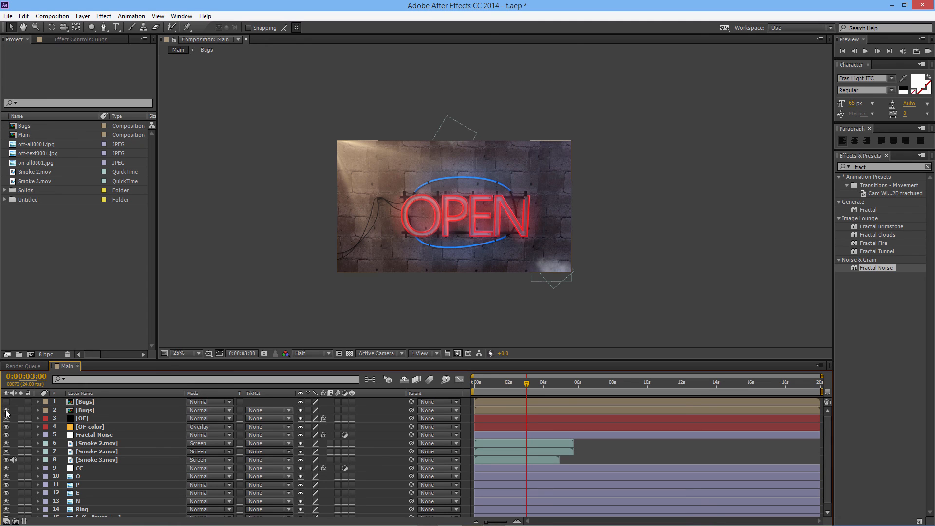
{"action": "left_click", "coordinate": [6, 402]}
{"action": "left_click", "coordinate": [493, 234]}
{"action": "left_click", "coordinate": [103, 16]}
{"action": "left_click", "coordinate": [121, 5]}
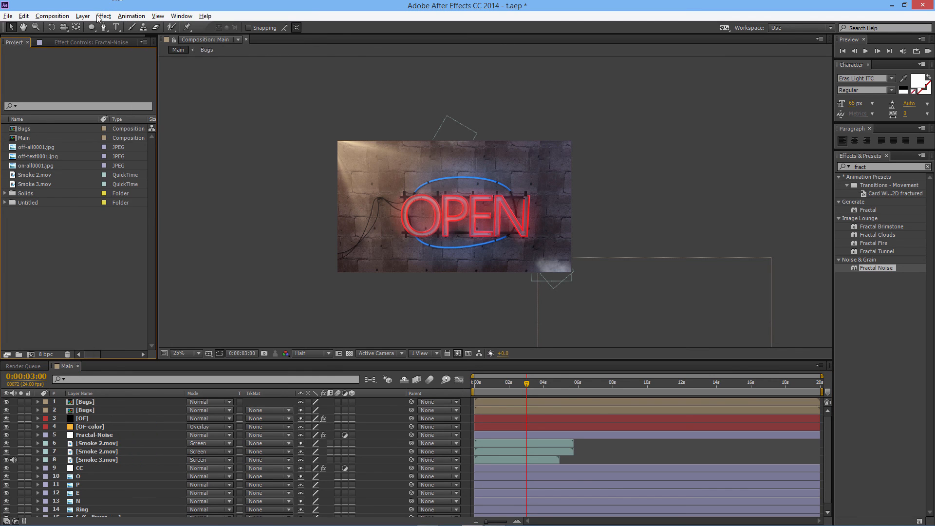
{"action": "left_click", "coordinate": [87, 17]}
{"action": "left_click", "coordinate": [186, 7]}
Step: Create a black 1920 × 1080 solid named Rain above the lower Bugs layer
{"action": "left_click", "coordinate": [77, 410]}
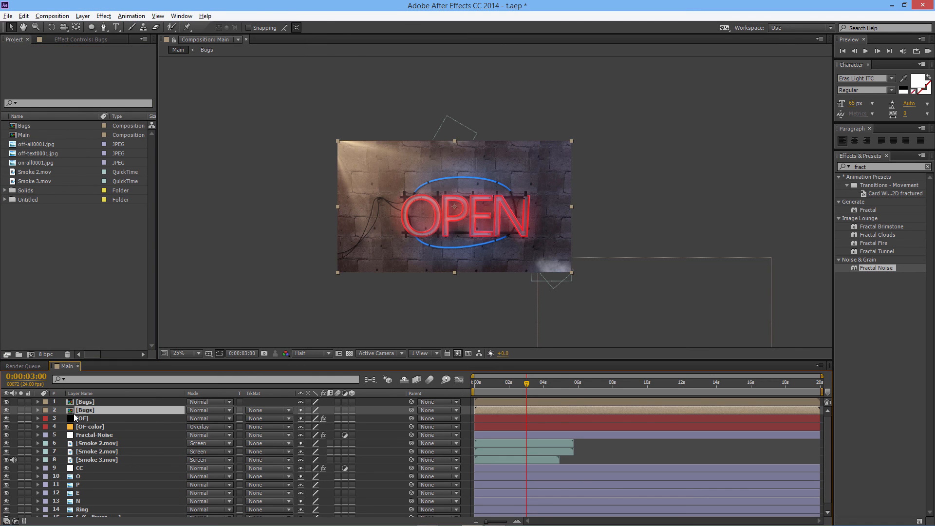
{"action": "left_click", "coordinate": [82, 16]}
{"action": "mouse_move", "coordinate": [138, 30]}
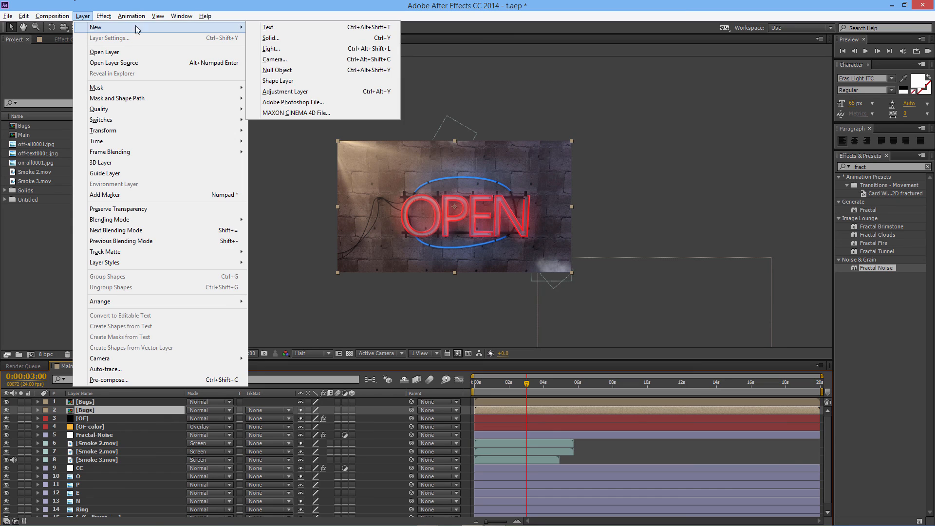
{"action": "left_click", "coordinate": [271, 38]}
{"action": "left_click", "coordinate": [512, 364]}
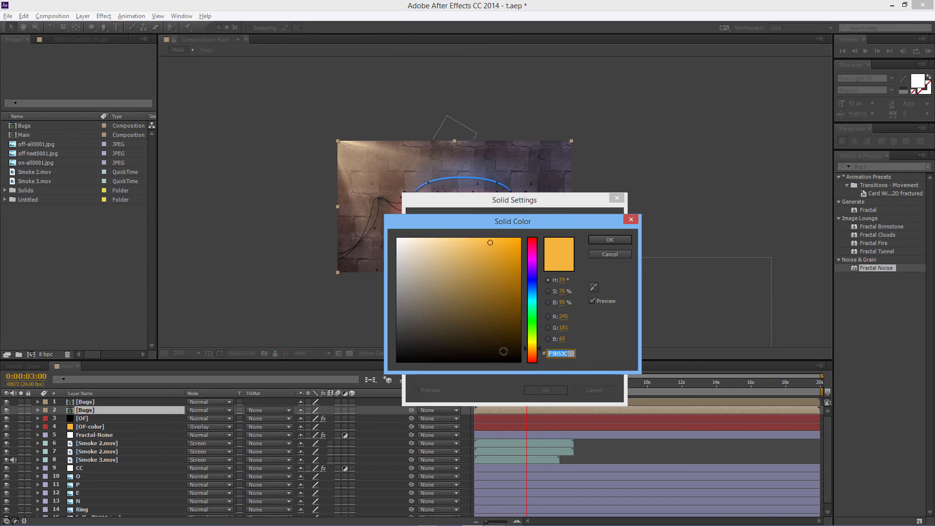
{"action": "left_click", "coordinate": [504, 351]}
{"action": "left_click", "coordinate": [612, 241]}
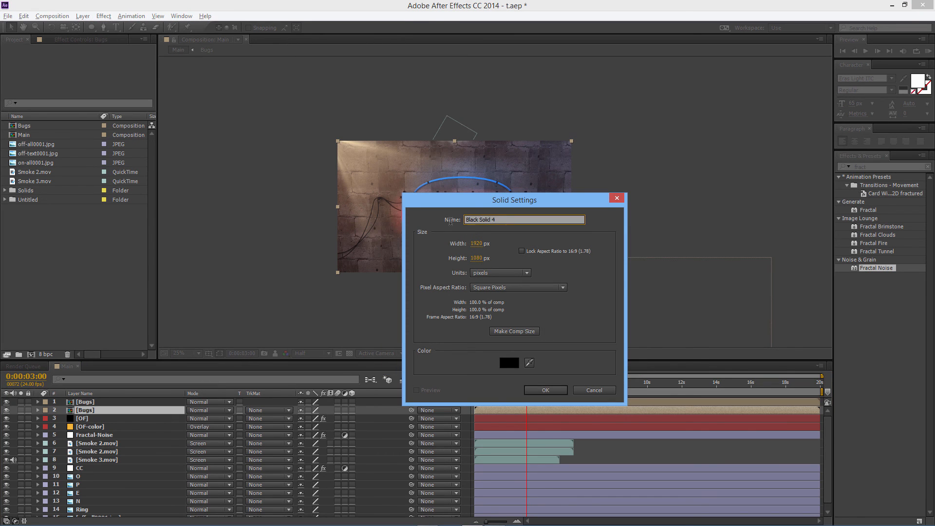
{"action": "type", "text": "Rain"}
{"action": "key", "text": "Return"}
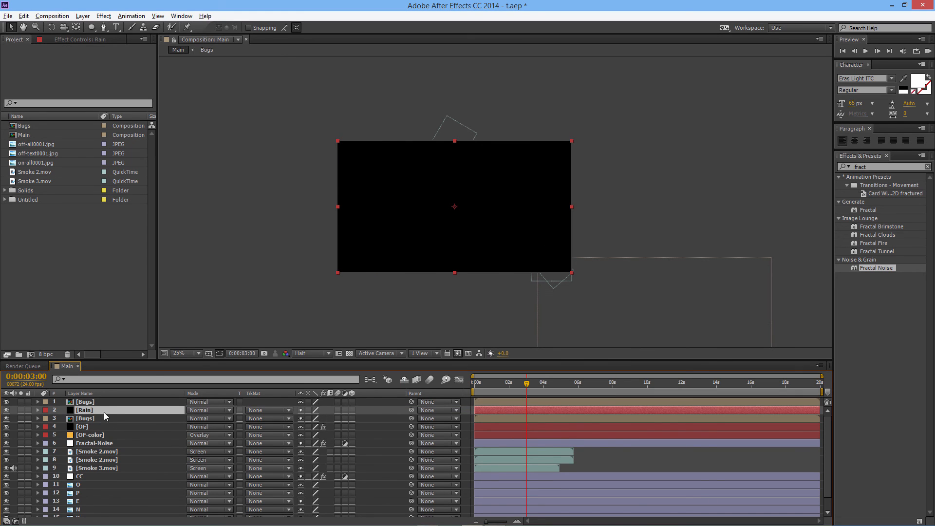
Step: Move the Rain layer directly below Smoke 3.mov in the layer stack and solo it
{"action": "left_click_drag", "start_coordinate": [104, 412], "coordinate": [99, 467]}
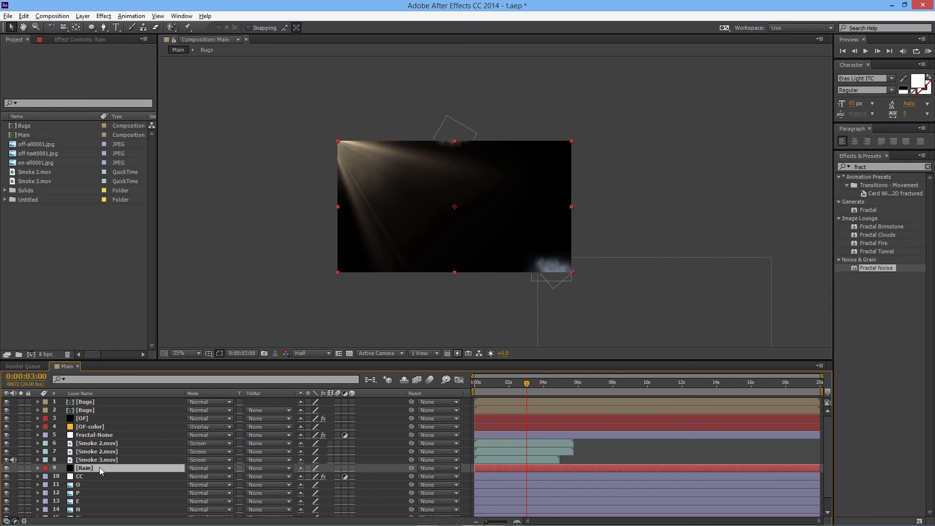
{"action": "left_click", "coordinate": [20, 469]}
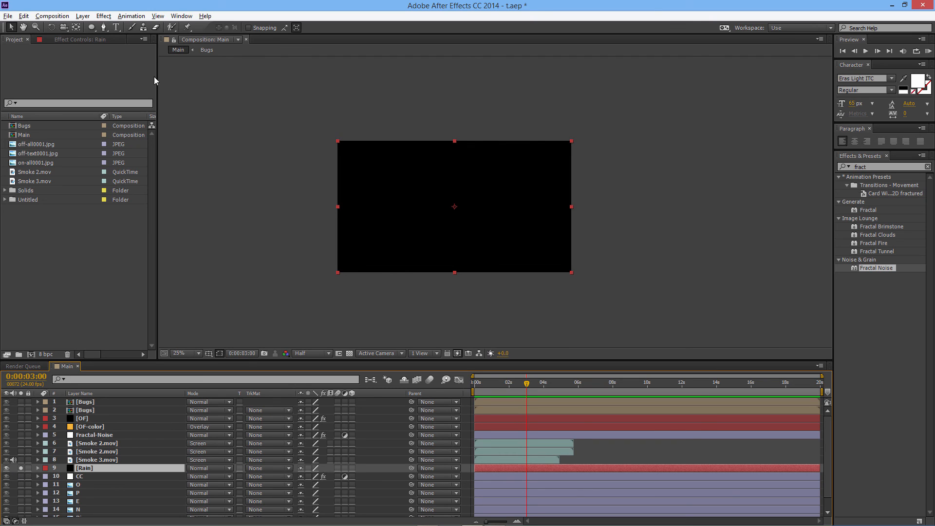
Step: Apply the Trapcode Particular effect to the Rain layer
{"action": "left_click", "coordinate": [103, 17]}
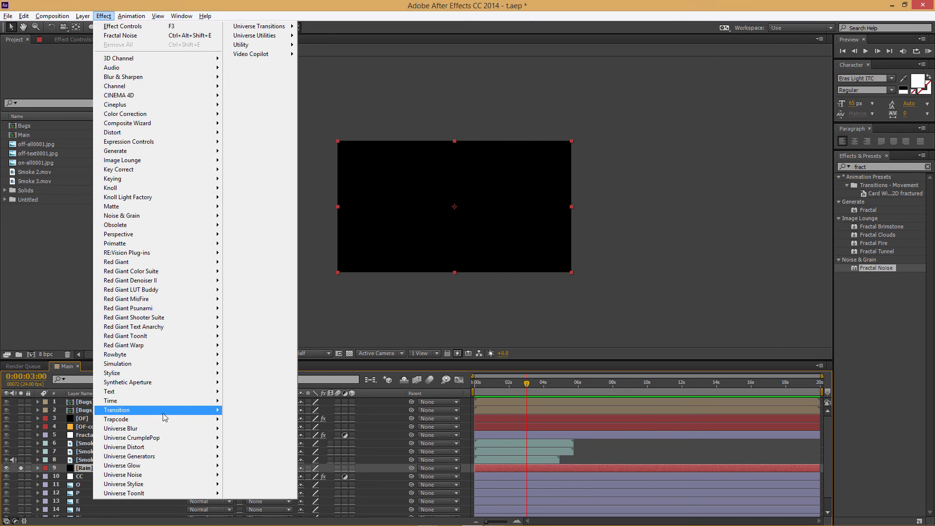
{"action": "mouse_move", "coordinate": [163, 422]}
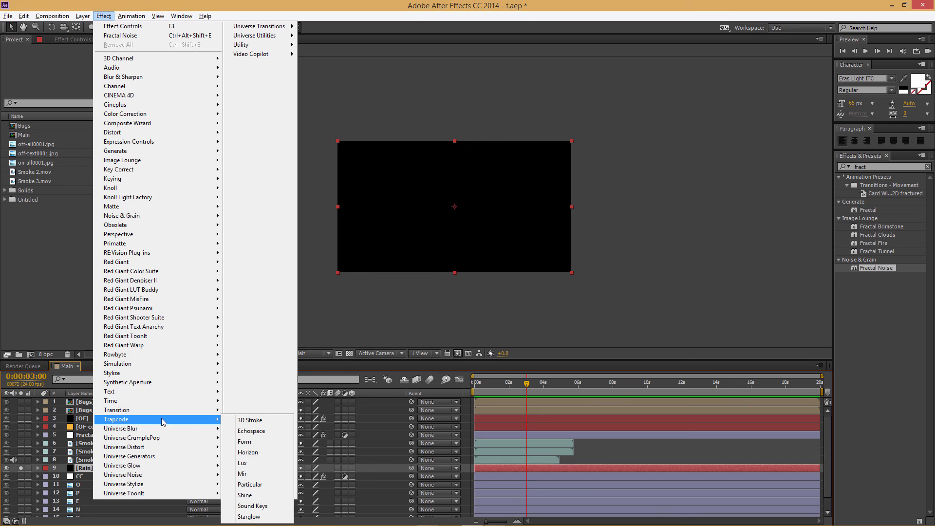
{"action": "left_click", "coordinate": [273, 484]}
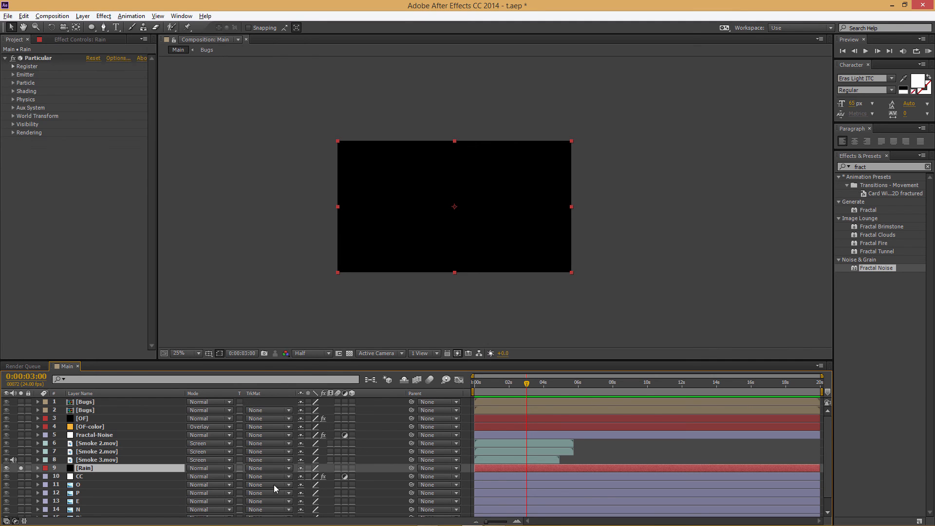
Step: Set Particular's emitter to 1500 particles per second and its emitter type to Box
{"action": "left_click", "coordinate": [14, 75]}
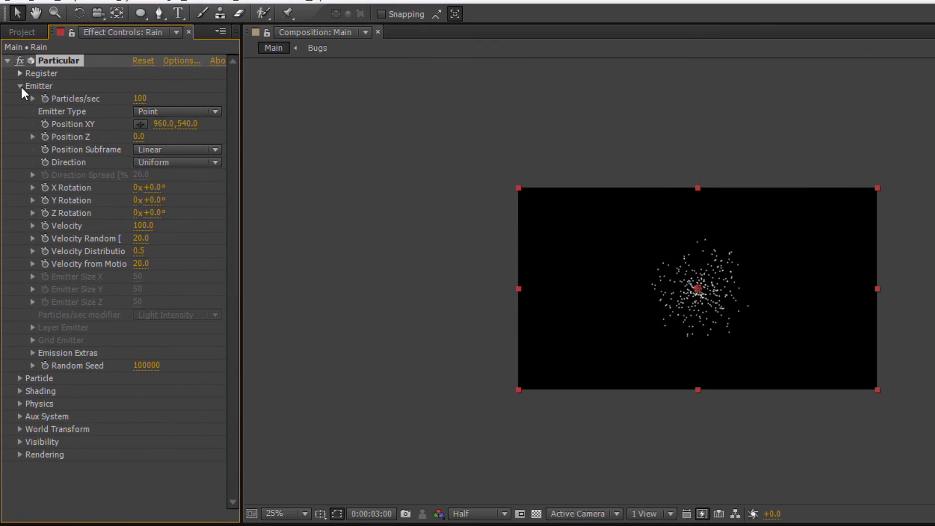
{"action": "left_click", "coordinate": [139, 99]}
{"action": "type", "text": "1500"}
{"action": "left_click", "coordinate": [180, 98]}
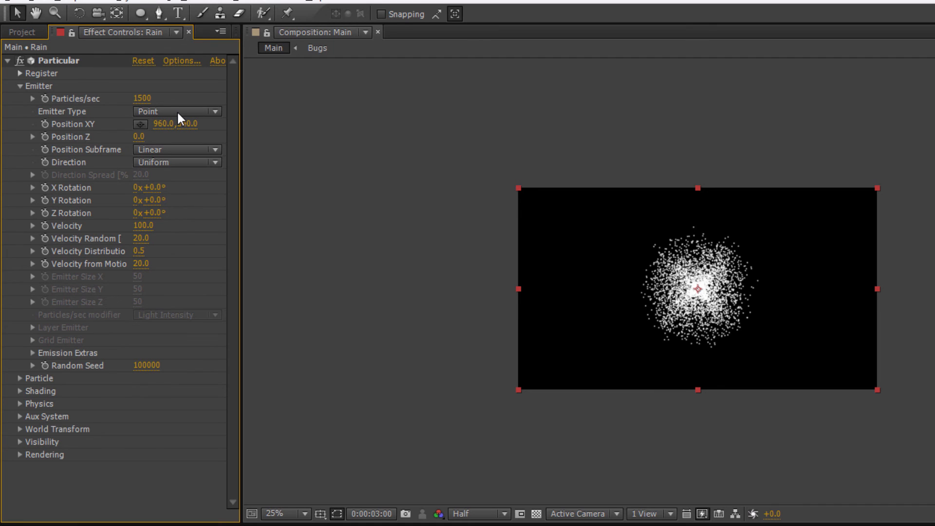
{"action": "left_click", "coordinate": [177, 110]}
{"action": "left_click", "coordinate": [185, 141]}
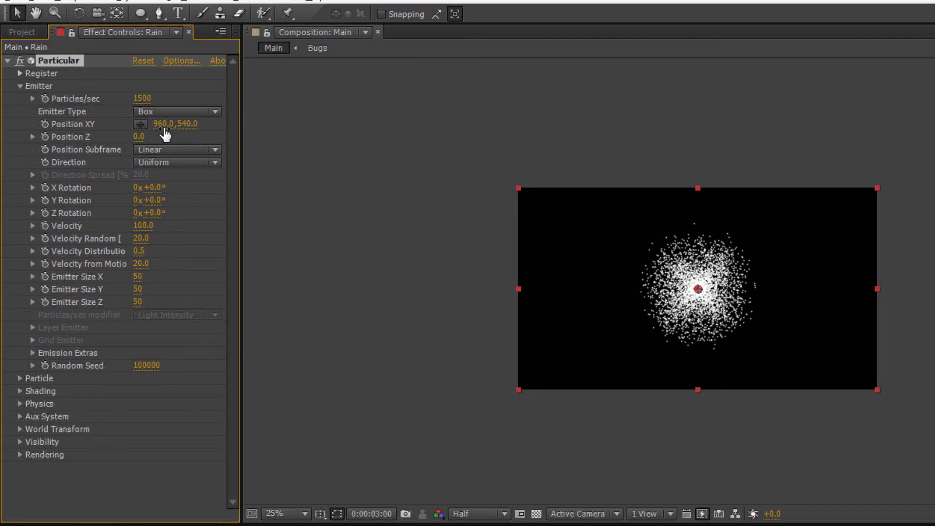
Step: Try an emitter Y position of -693, leaving Position Z and Emitter Size X at their existing values
{"action": "left_click", "coordinate": [189, 124]}
{"action": "type", "text": "-693"}
{"action": "key", "text": "Return"}
{"action": "left_click", "coordinate": [139, 137]}
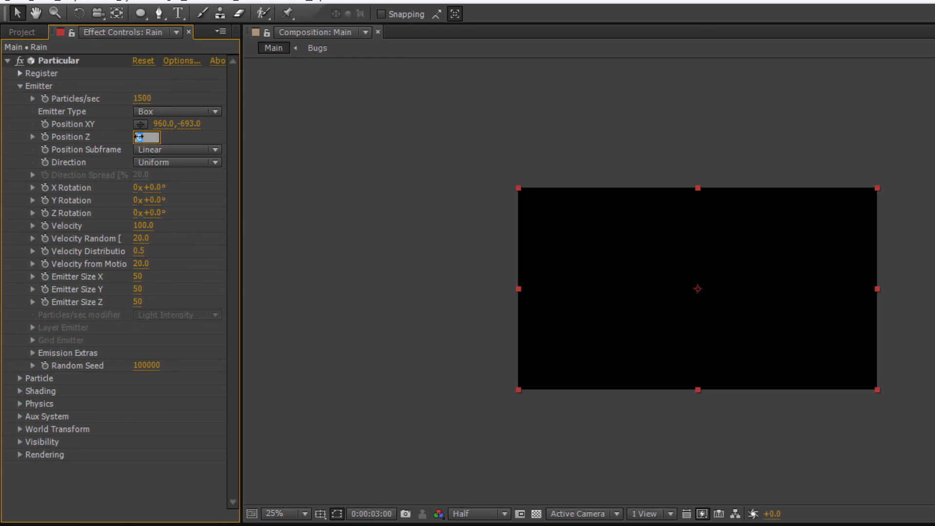
{"action": "key", "text": "Return"}
{"action": "left_click", "coordinate": [138, 278]}
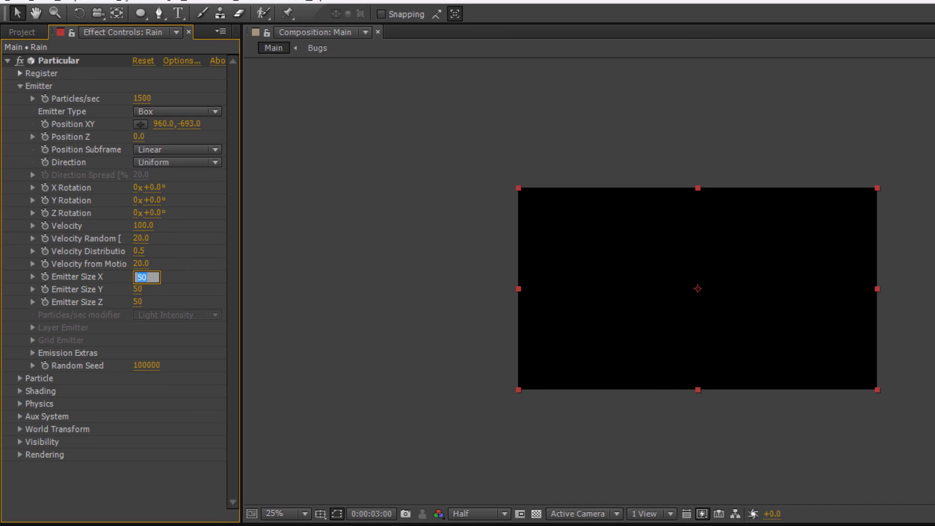
{"action": "key", "text": "Return"}
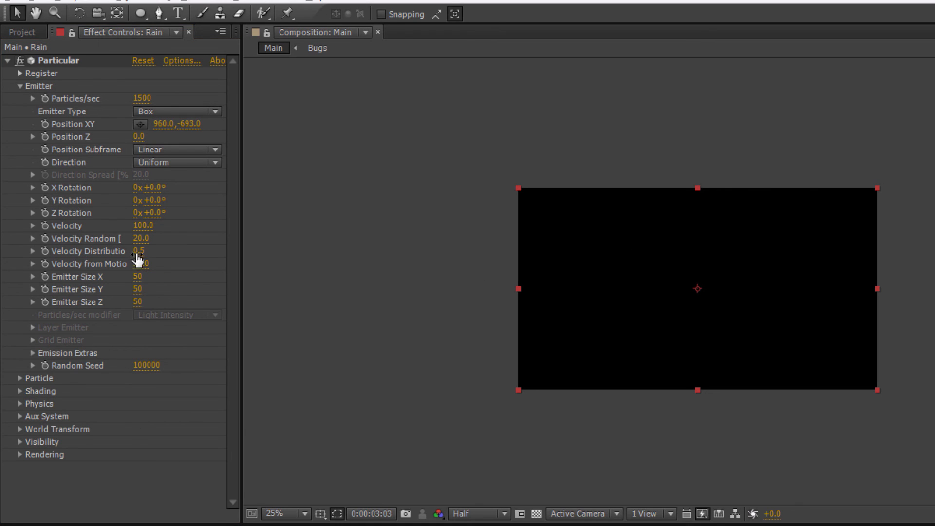
{"action": "left_click", "coordinate": [138, 277]}
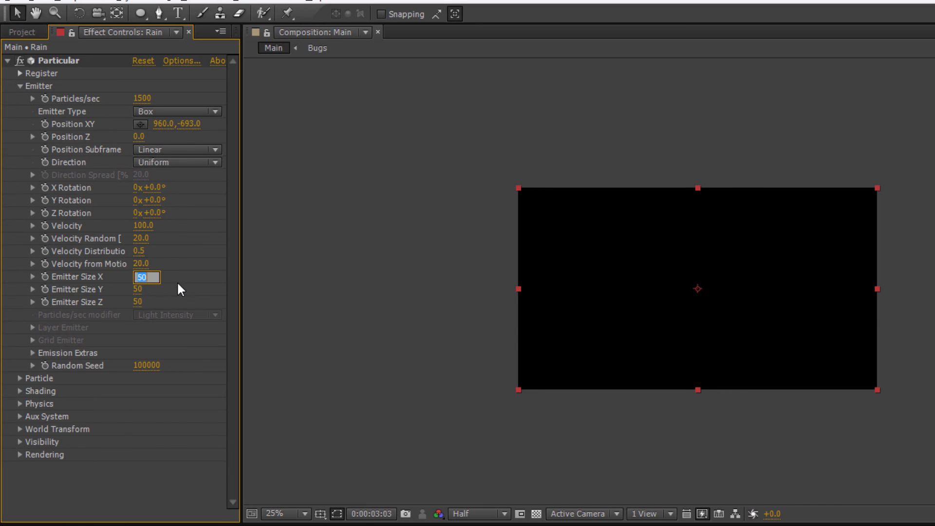
{"action": "key", "text": "Return"}
Step: Set the emitter's Y position to 146 and both its Emitter Size X and Emitter Size Z to 5000
{"action": "mouse_move", "coordinate": [189, 130]}
{"action": "left_mouse_down"}
{"action": "mouse_move", "coordinate": [386, 118]}
{"action": "mouse_move", "coordinate": [672, 142]}
{"action": "mouse_move", "coordinate": [802, 139]}
{"action": "left_mouse_up"}
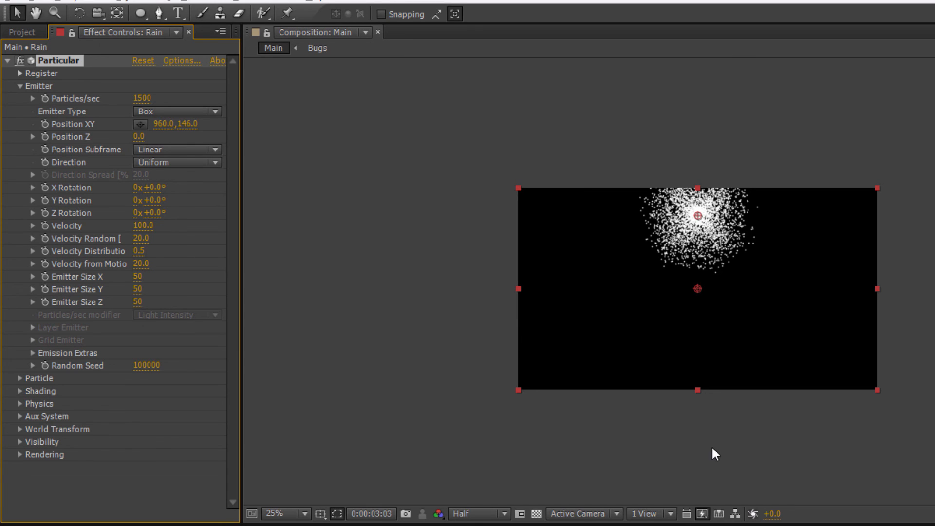
{"action": "left_click", "coordinate": [138, 276]}
{"action": "type", "text": "5000"}
{"action": "key", "text": "Return"}
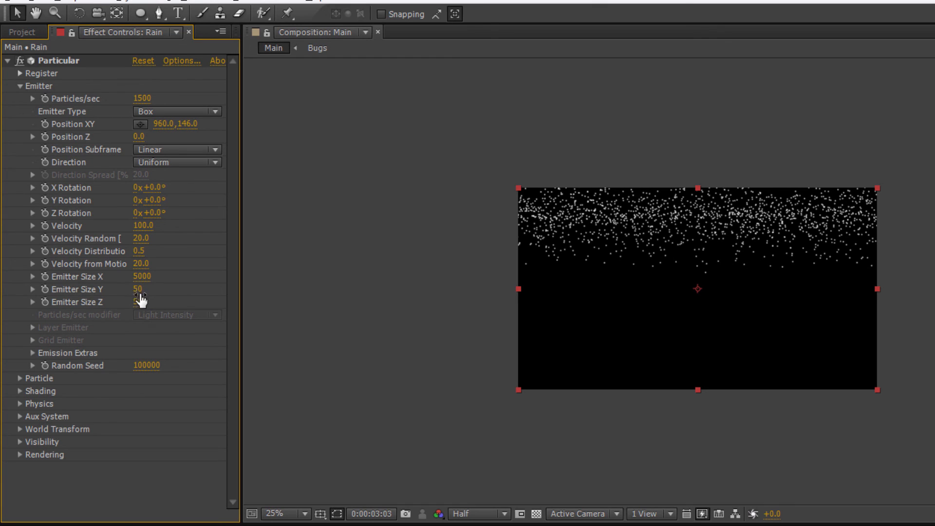
{"action": "left_click", "coordinate": [138, 302]}
{"action": "type", "text": "50"}
{"action": "key", "text": "Return"}
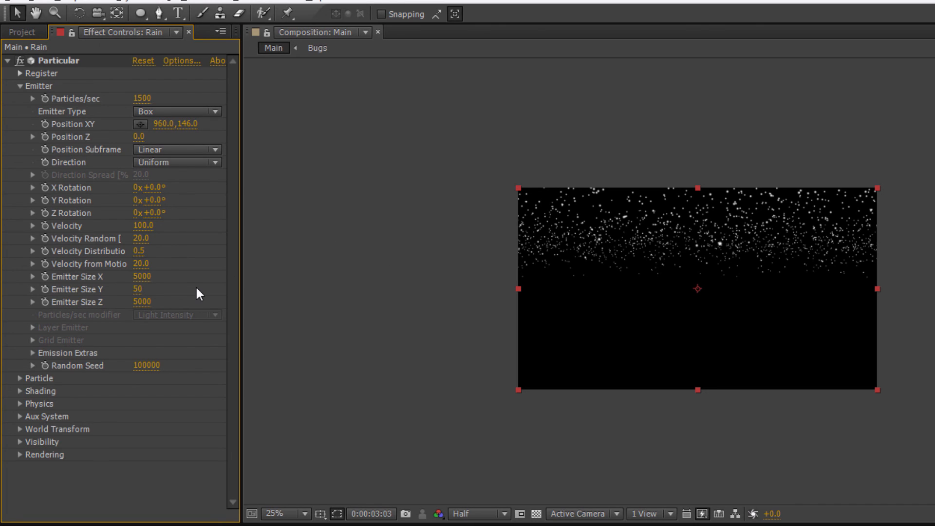
Step: Set the gravity in Particular's physics settings to 600, keeping the Air physics model
{"action": "left_click", "coordinate": [20, 379]}
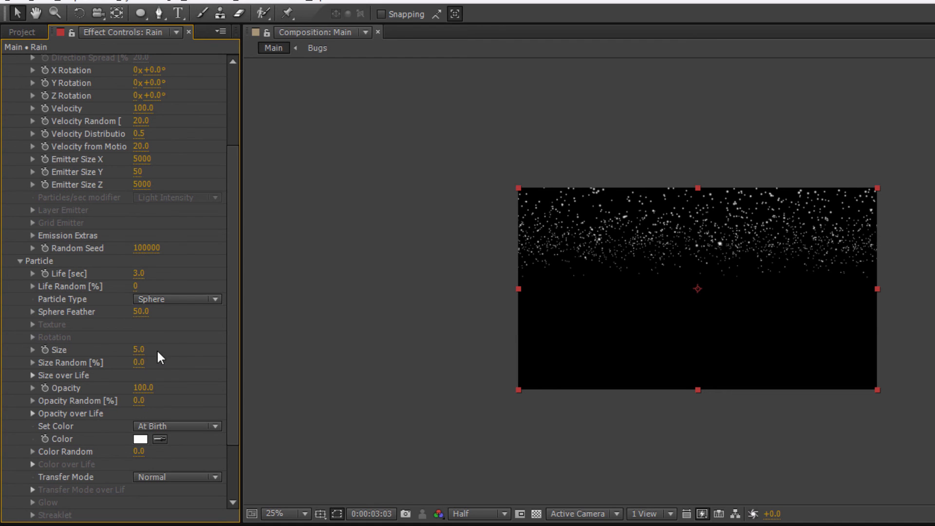
{"action": "left_click_drag", "start_coordinate": [233, 306], "coordinate": [230, 341]}
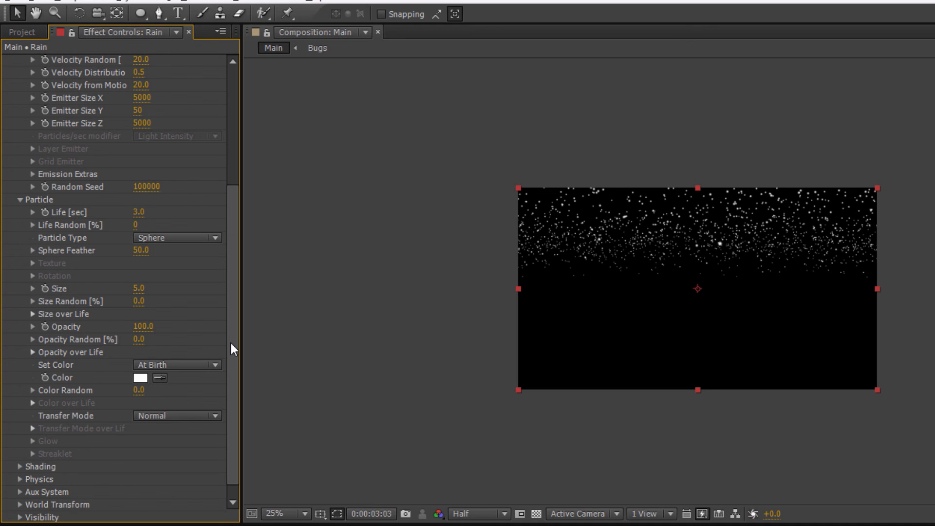
{"action": "left_click_drag", "start_coordinate": [230, 347], "coordinate": [213, 388]}
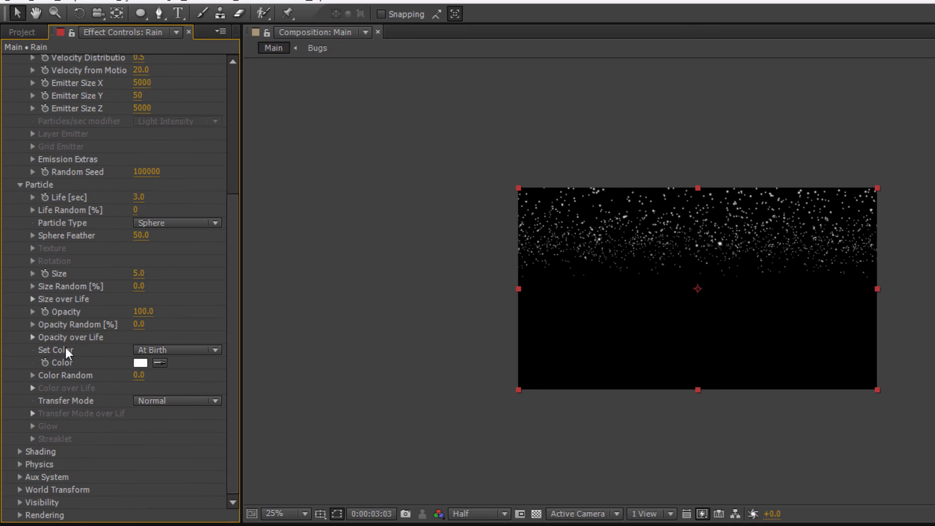
{"action": "left_click", "coordinate": [20, 464]}
{"action": "scroll", "coordinate": [128, 432], "scroll_direction": "down", "scroll_amount": 3}
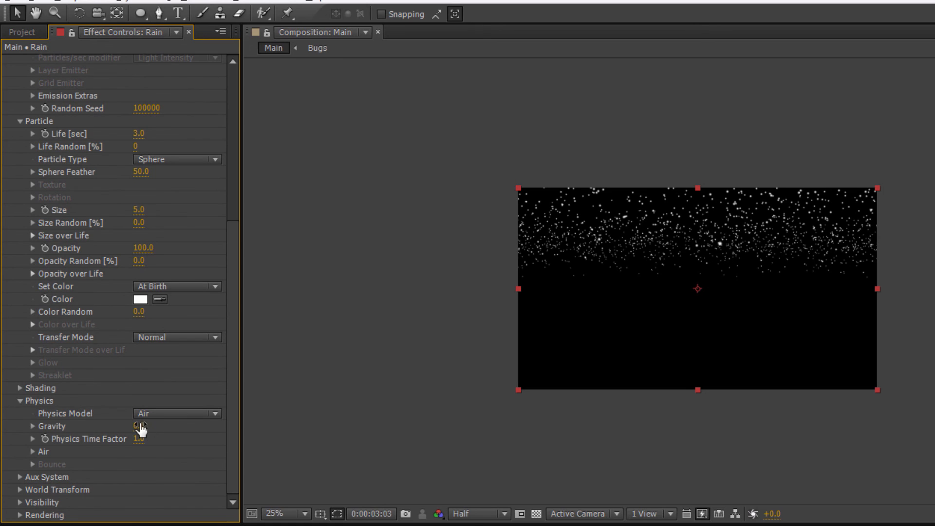
{"action": "left_click", "coordinate": [138, 426]}
{"action": "type", "text": "600"}
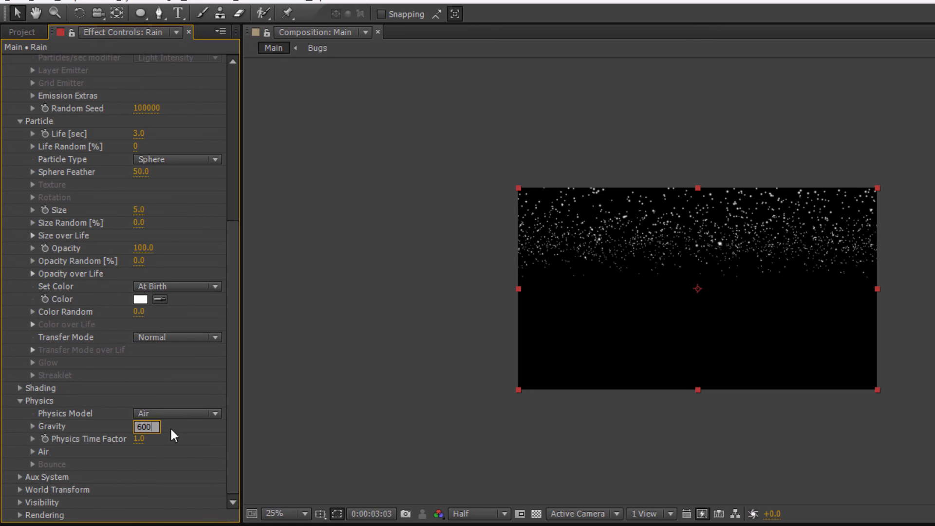
{"action": "key", "text": "Return"}
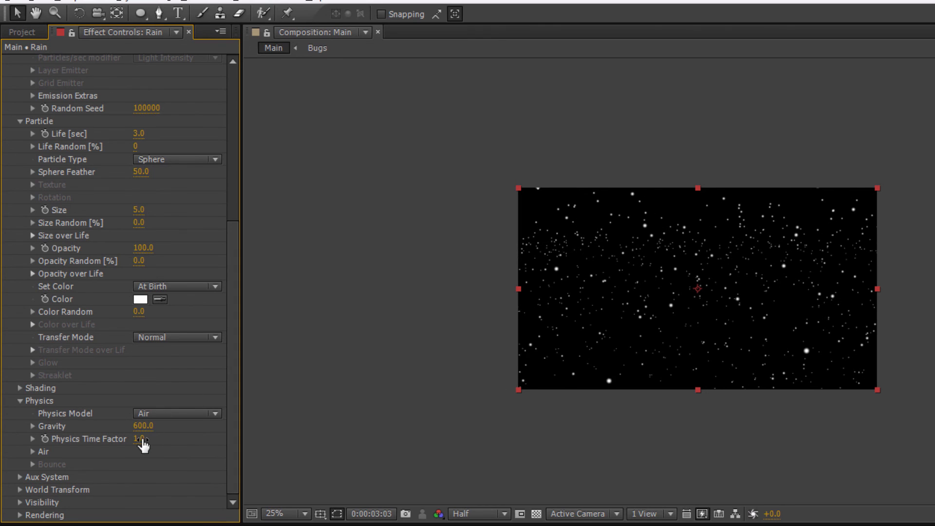
Step: Set the Air physics wind to -343 in X and -188 in Z
{"action": "left_click", "coordinate": [33, 451]}
{"action": "scroll", "coordinate": [141, 463], "scroll_direction": "down", "scroll_amount": 3}
{"action": "left_click", "coordinate": [140, 462]}
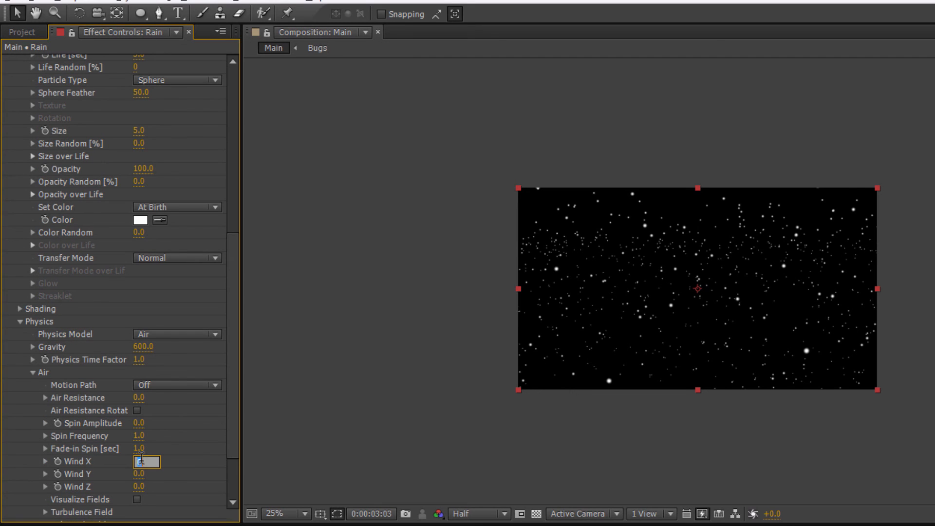
{"action": "type", "text": "-343"}
{"action": "key", "text": "Return"}
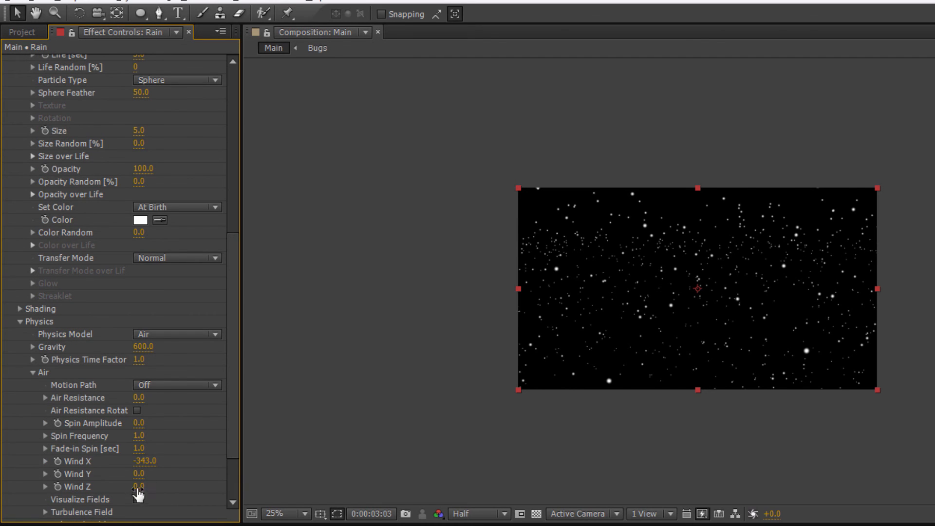
{"action": "left_click", "coordinate": [138, 486]}
{"action": "type", "text": "-188"}
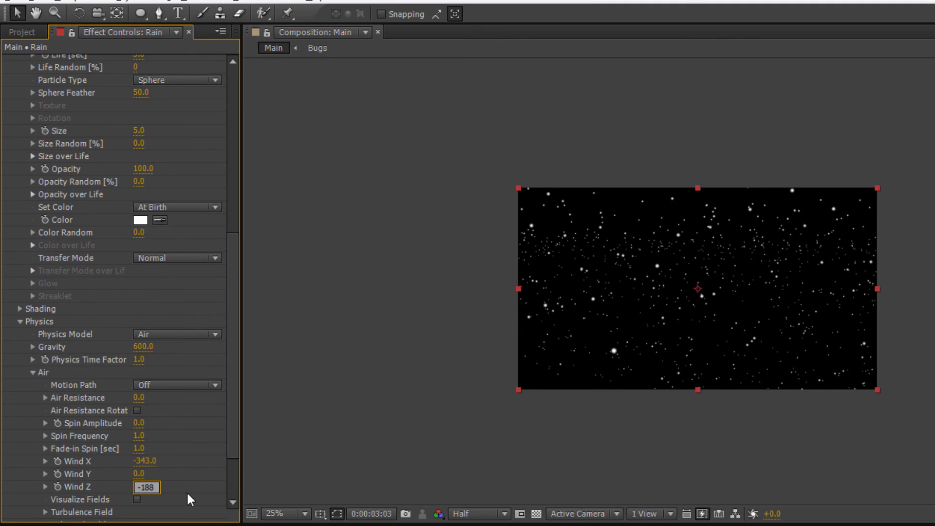
{"action": "key", "text": "Return"}
Step: Turn Motion Blur on in Particular's rendering settings for the rain particles
{"action": "scroll", "coordinate": [180, 438], "scroll_direction": "down", "scroll_amount": 3}
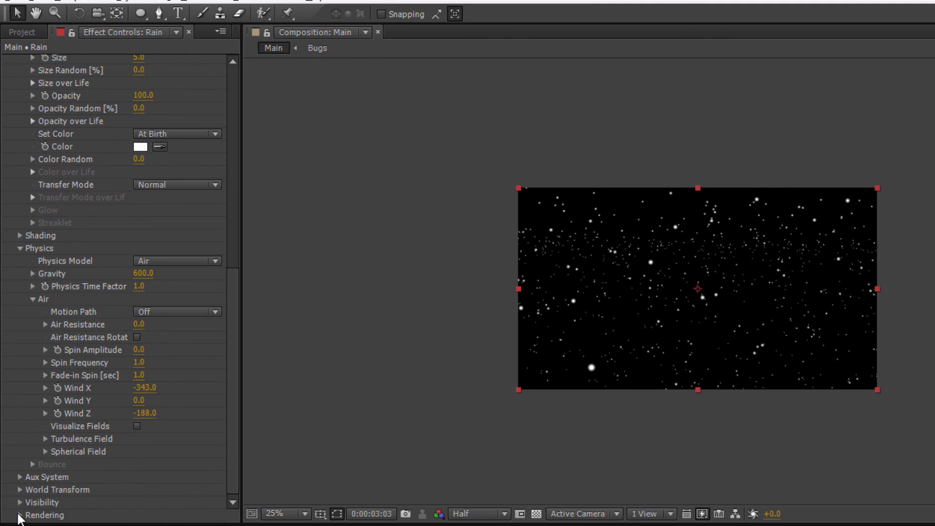
{"action": "left_click", "coordinate": [19, 517]}
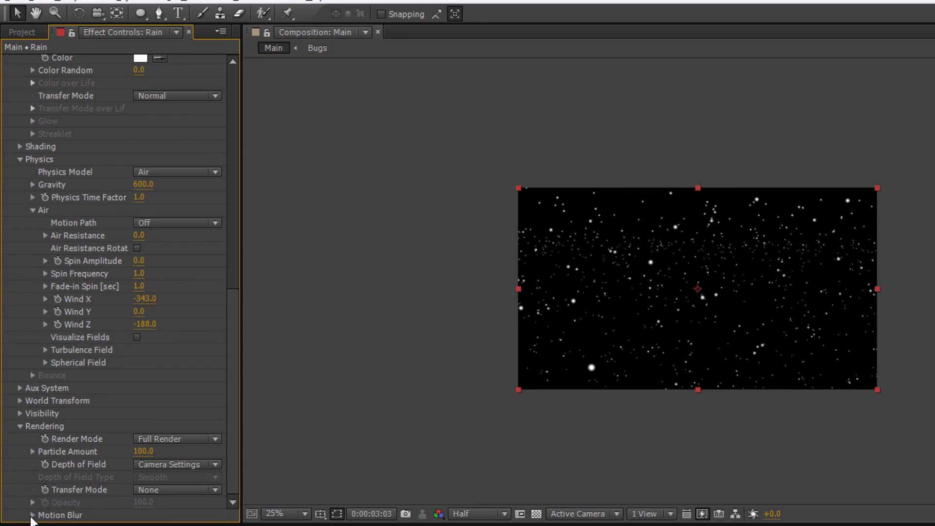
{"action": "left_click", "coordinate": [32, 517]}
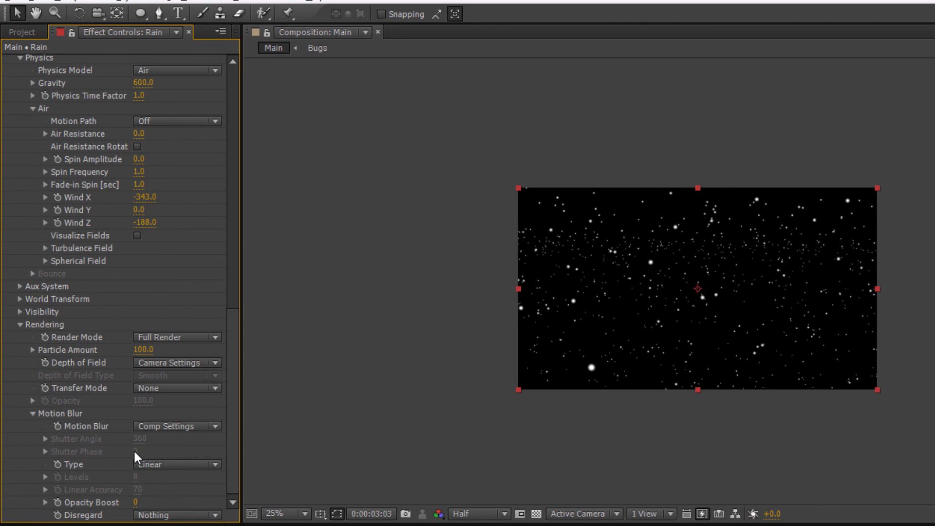
{"action": "left_click", "coordinate": [165, 425]}
{"action": "left_click", "coordinate": [166, 475]}
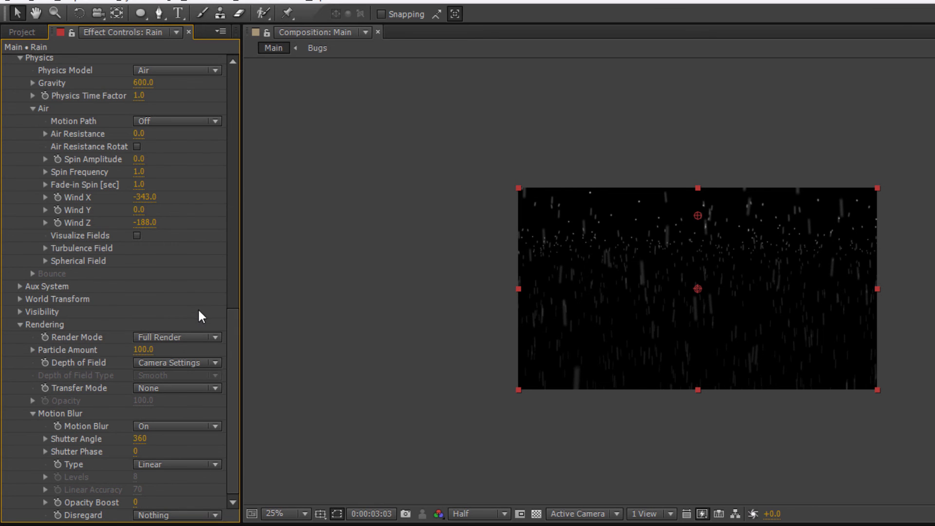
Step: Set the rain particles' Sphere Feather to 100, undoing a trial change to the particle opacity
{"action": "left_click_drag", "start_coordinate": [233, 349], "coordinate": [254, 217]}
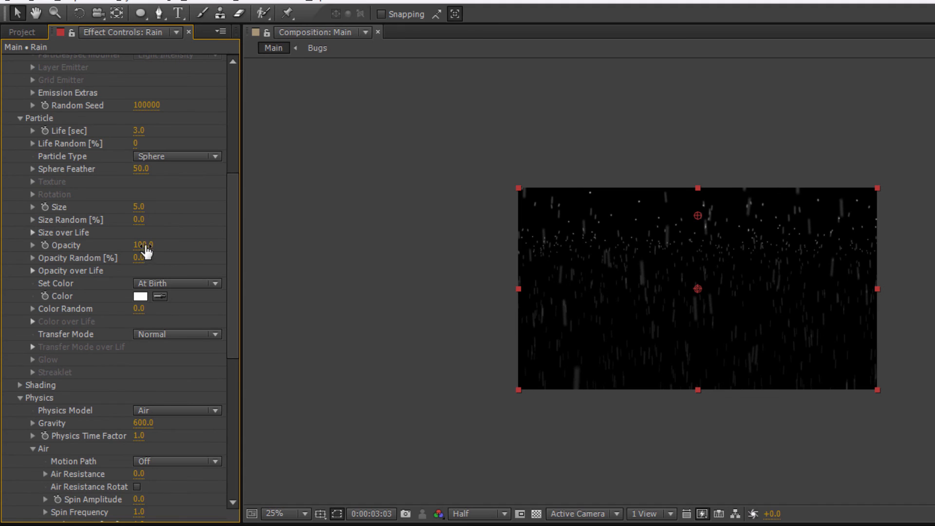
{"action": "mouse_move", "coordinate": [146, 251]}
{"action": "left_mouse_down"}
{"action": "mouse_move", "coordinate": [113, 249]}
{"action": "mouse_move", "coordinate": [140, 248]}
{"action": "left_mouse_up"}
{"action": "key", "text": "ctrl+z"}
{"action": "left_click_drag", "start_coordinate": [140, 170], "coordinate": [204, 171]}
Step: Raise the rain emitter above the frame to a Y position of -619 and set Particles/sec to 1590
{"action": "scroll", "coordinate": [160, 200], "scroll_direction": "up", "scroll_amount": 10}
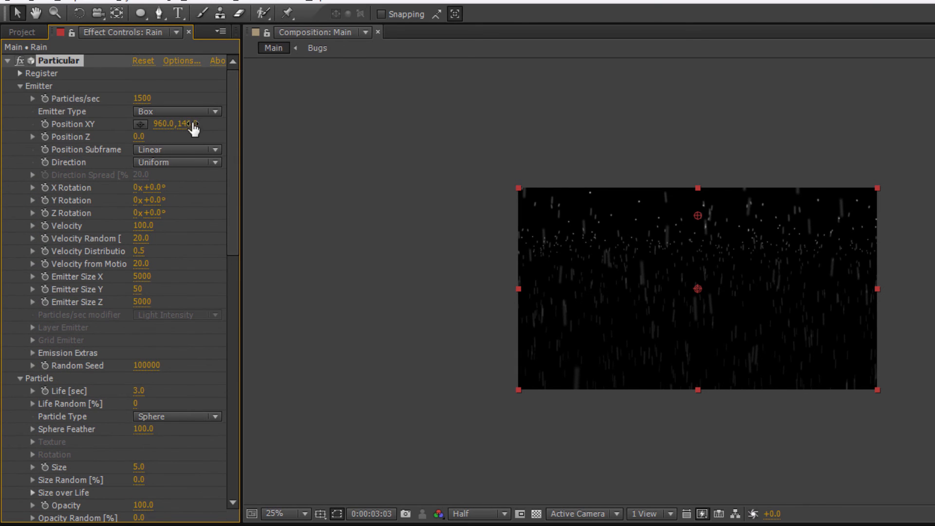
{"action": "left_click_drag", "start_coordinate": [195, 125], "coordinate": [100, 138]}
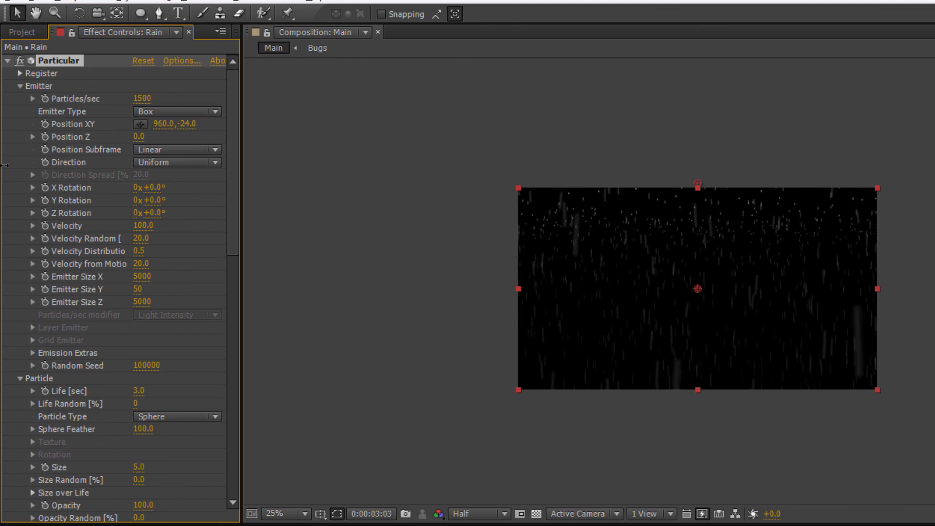
{"action": "left_click_drag", "start_coordinate": [183, 125], "coordinate": [4, 158]}
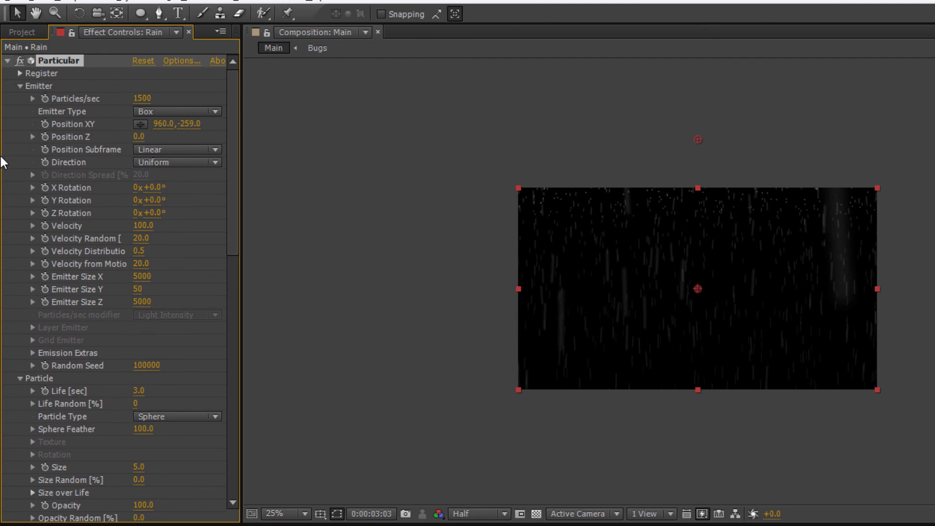
{"action": "left_click_drag", "start_coordinate": [141, 125], "coordinate": [59, 114]}
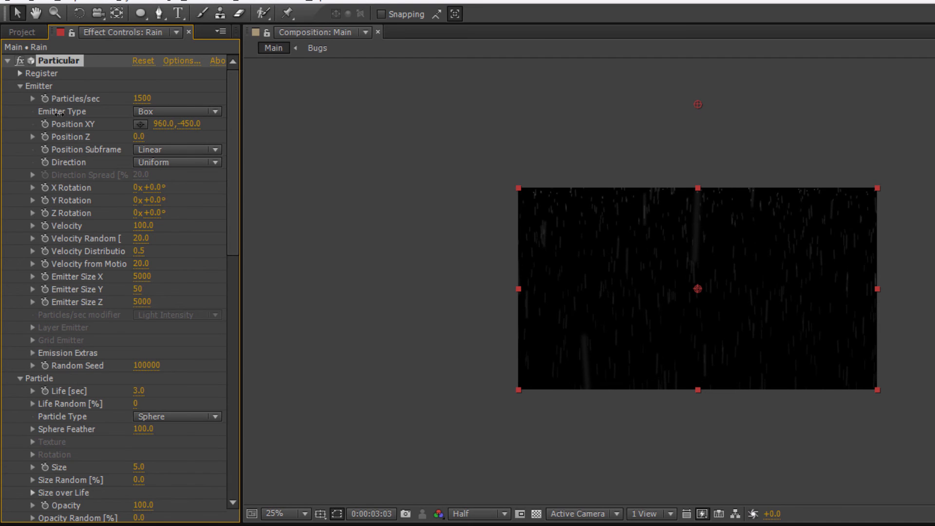
{"action": "left_click_drag", "start_coordinate": [141, 100], "coordinate": [166, 99]}
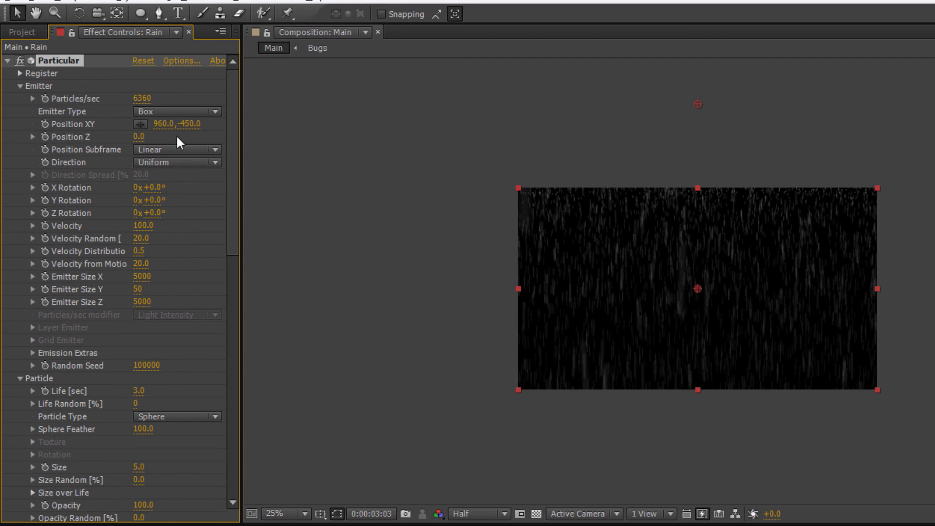
{"action": "left_click_drag", "start_coordinate": [179, 124], "coordinate": [58, 124]}
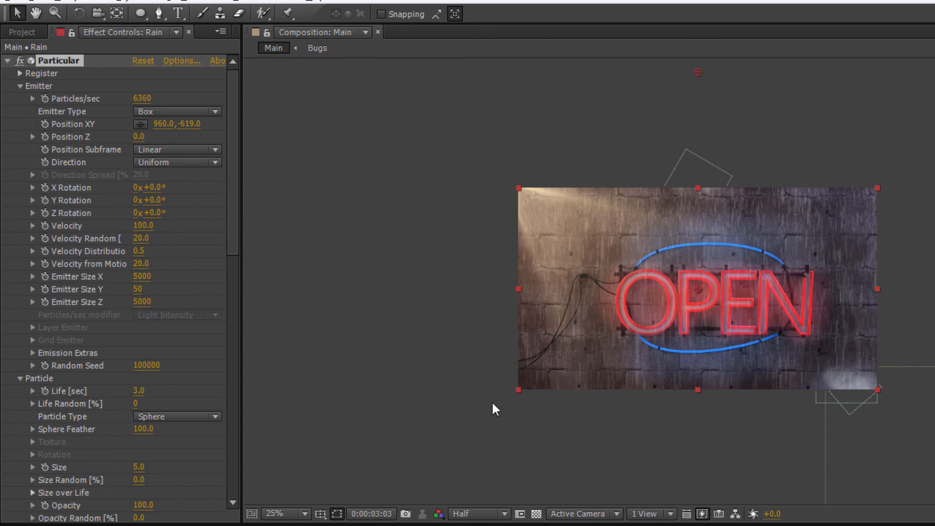
{"action": "left_click_drag", "start_coordinate": [146, 98], "coordinate": [64, 105]}
{"action": "left_click_drag", "start_coordinate": [139, 98], "coordinate": [33, 97]}
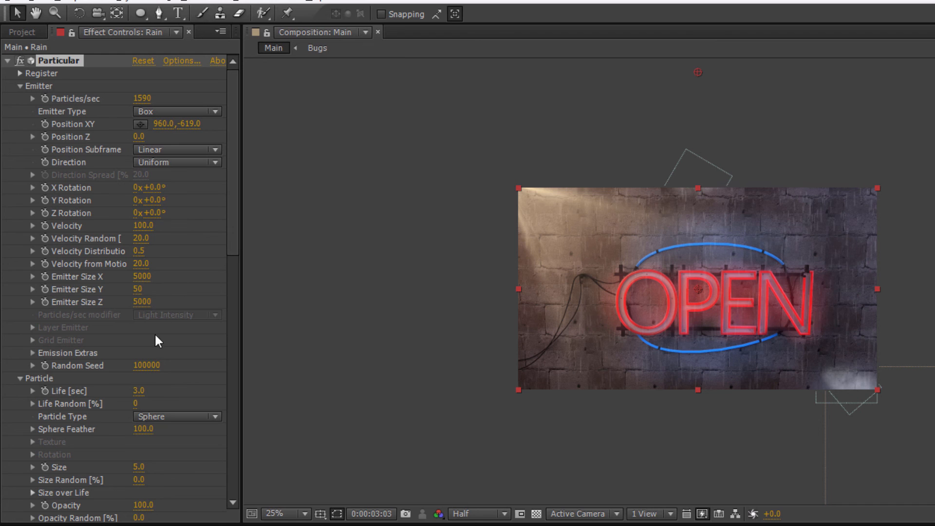
Step: Strengthen the rain's Air physics wind by setting Wind X to -469
{"action": "scroll", "coordinate": [154, 333], "scroll_direction": "down", "scroll_amount": 12}
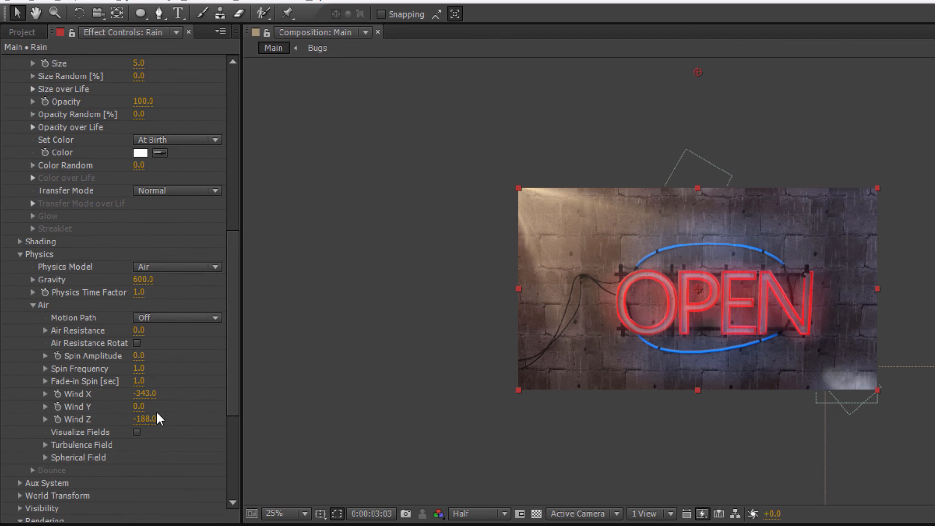
{"action": "left_click_drag", "start_coordinate": [139, 411], "coordinate": [3, 341]}
{"action": "key", "text": "ctrl+z"}
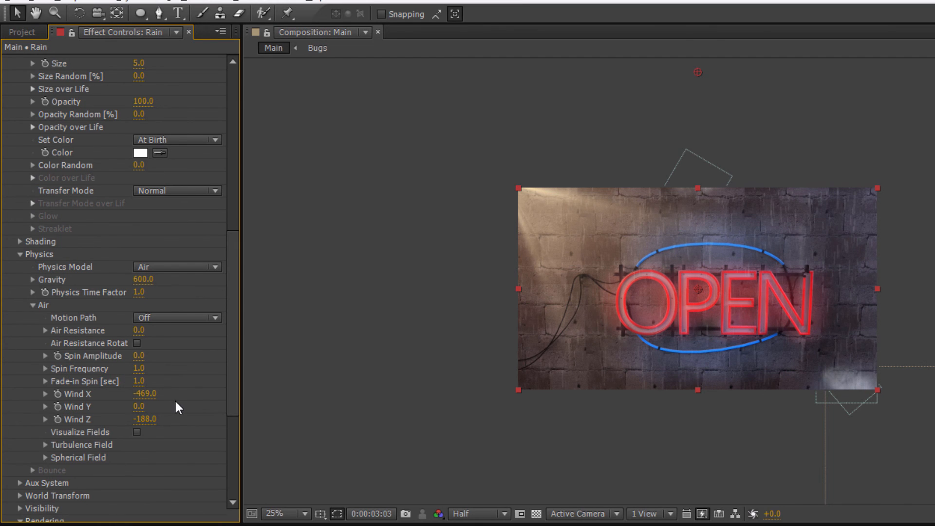
Step: Reduce the rain particles' Opacity to 68 and check the rain against the brick wall in the close-up view
{"action": "scroll", "coordinate": [181, 397], "scroll_direction": "up", "scroll_amount": 10}
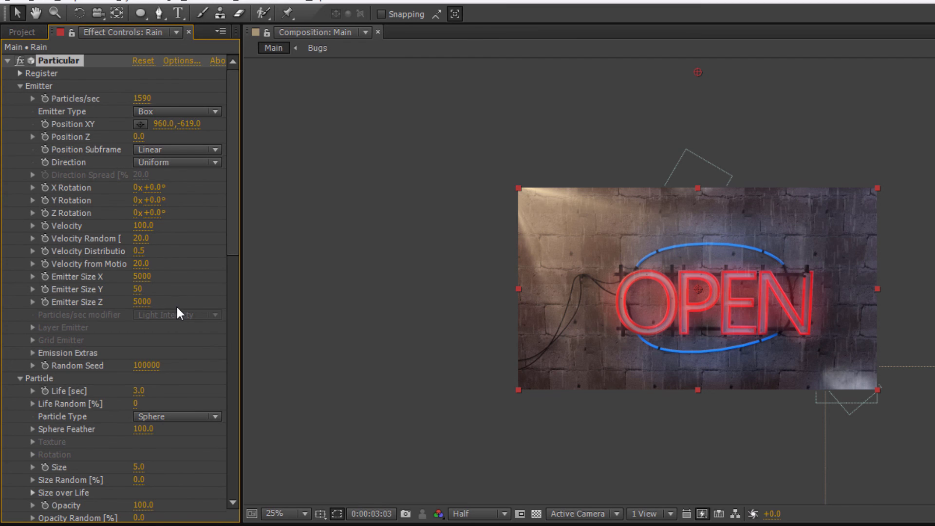
{"action": "scroll", "coordinate": [172, 340], "scroll_direction": "down", "scroll_amount": 3}
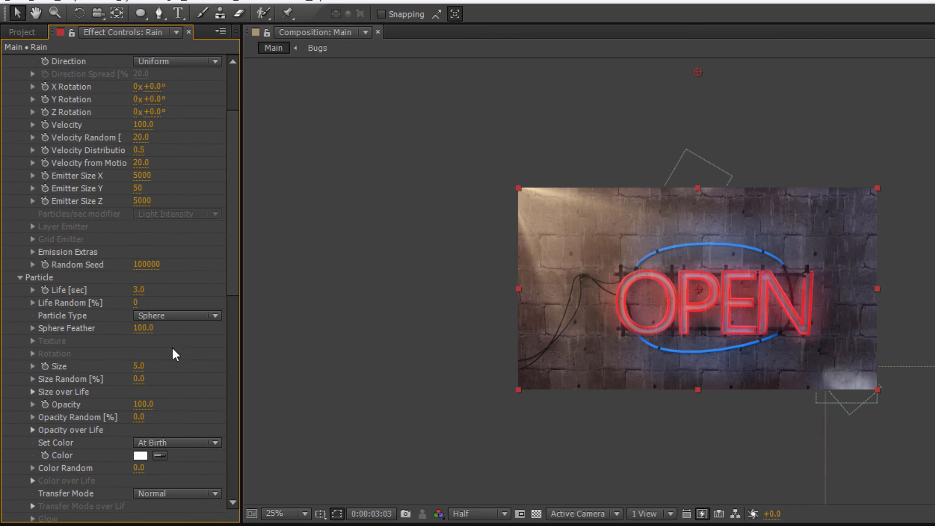
{"action": "mouse_move", "coordinate": [145, 405]}
{"action": "left_mouse_down"}
{"action": "mouse_move", "coordinate": [116, 404]}
{"action": "mouse_move", "coordinate": [132, 399]}
{"action": "left_mouse_up"}
{"action": "left_click", "coordinate": [311, 427]}
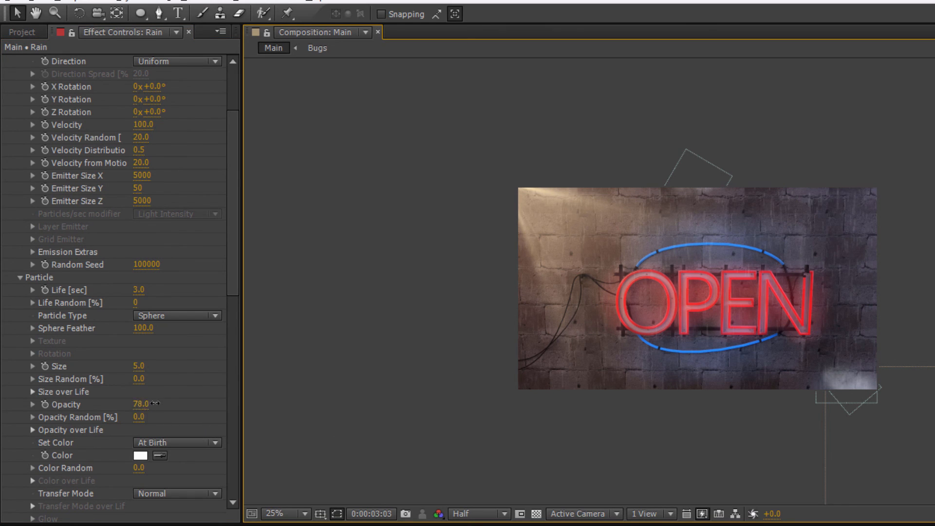
{"action": "left_click_drag", "start_coordinate": [155, 403], "coordinate": [156, 403]}
{"action": "left_click", "coordinate": [396, 388]}
{"action": "scroll", "coordinate": [733, 273], "scroll_direction": "up", "scroll_amount": 2}
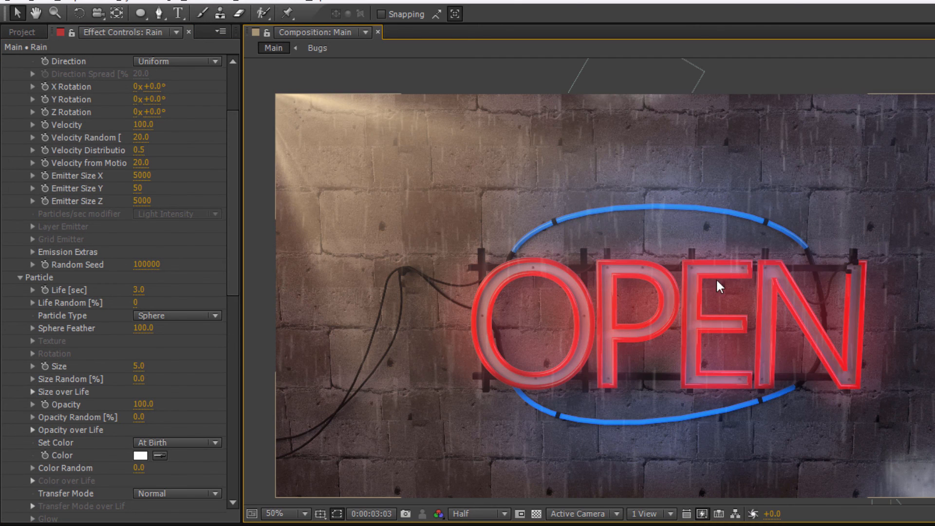
{"action": "left_click_drag", "start_coordinate": [137, 404], "coordinate": [112, 405]}
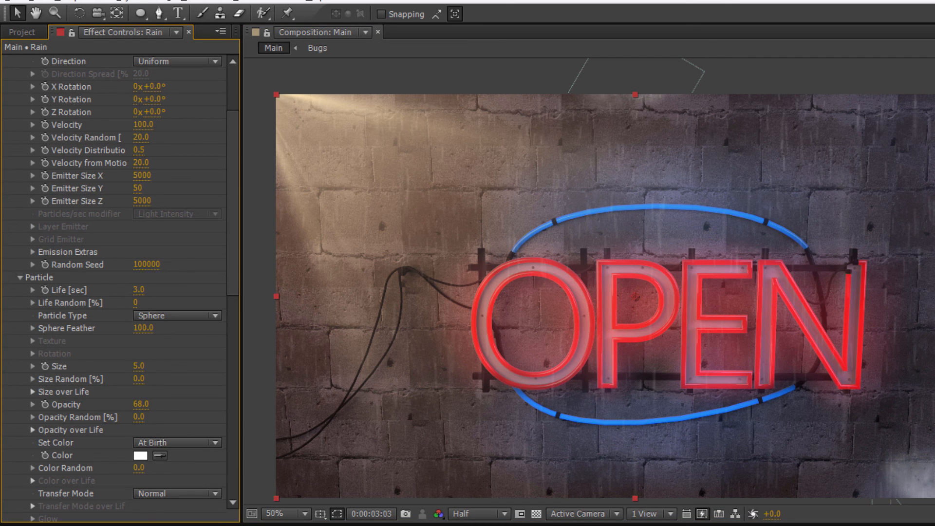
{"action": "scroll", "coordinate": [767, 401], "scroll_direction": "down", "scroll_amount": 2}
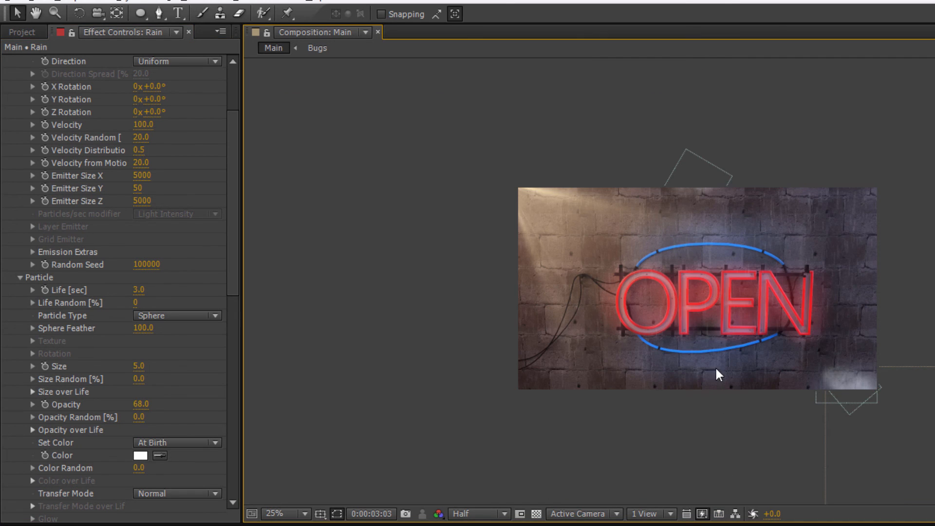
{"action": "scroll", "coordinate": [717, 372], "scroll_direction": "up", "scroll_amount": 2}
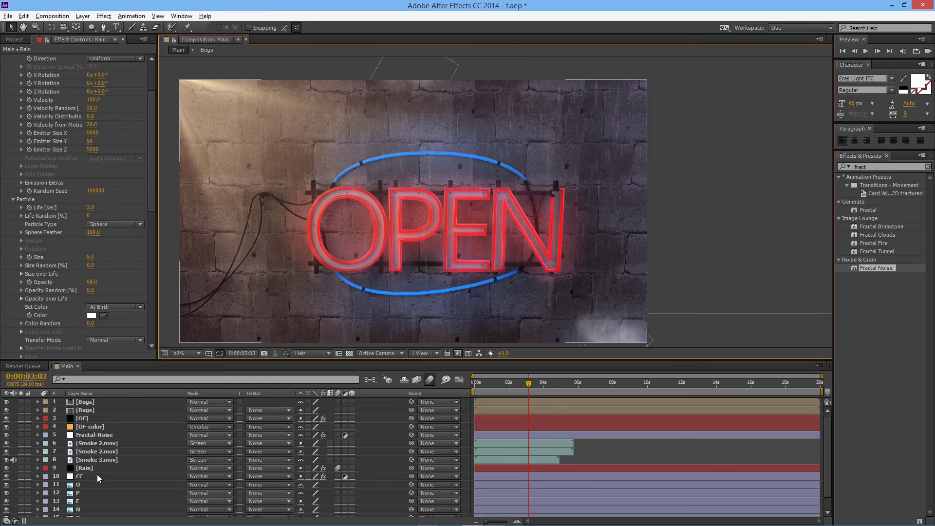
Step: Shift the Rain layer about 2.4 seconds earlier in the timeline and return to the first frame
{"action": "scroll", "coordinate": [97, 474], "scroll_direction": "down", "scroll_amount": 2}
{"action": "left_click", "coordinate": [87, 472]}
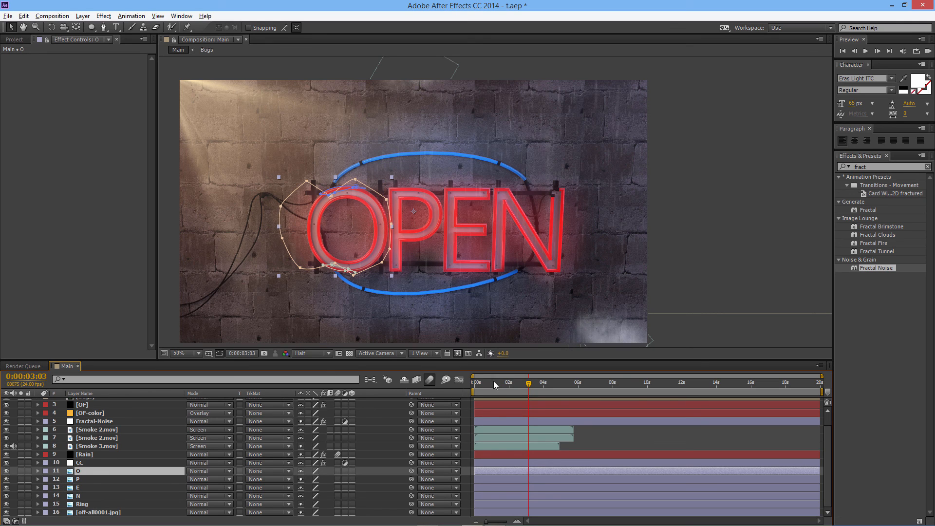
{"action": "mouse_move", "coordinate": [496, 382]}
{"action": "left_mouse_down"}
{"action": "mouse_move", "coordinate": [469, 389]}
{"action": "mouse_move", "coordinate": [500, 388]}
{"action": "left_mouse_up"}
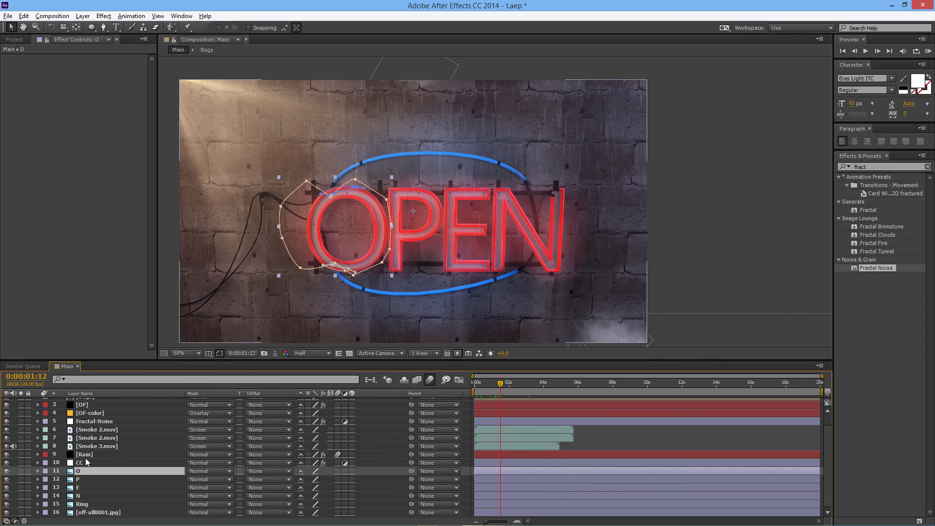
{"action": "left_click", "coordinate": [518, 455]}
{"action": "left_click_drag", "start_coordinate": [519, 455], "coordinate": [479, 452]}
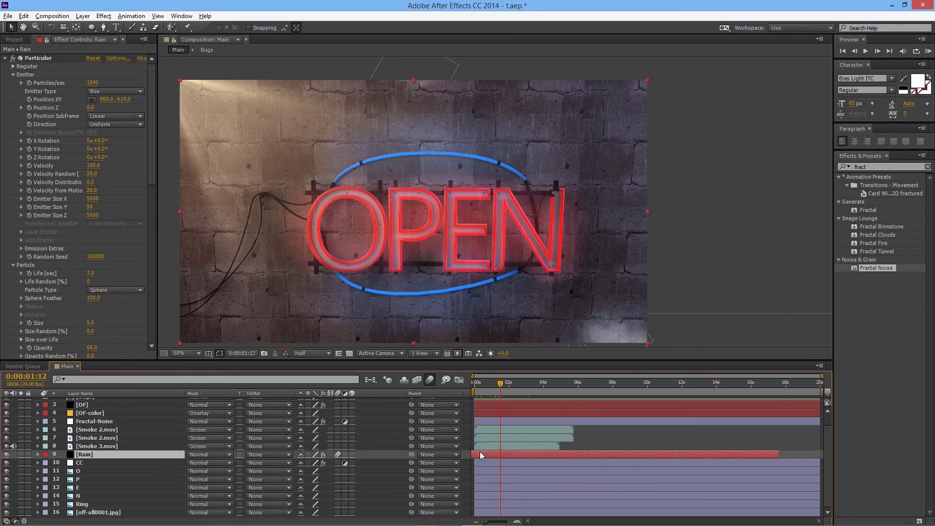
{"action": "left_click_drag", "start_coordinate": [481, 383], "coordinate": [465, 384]}
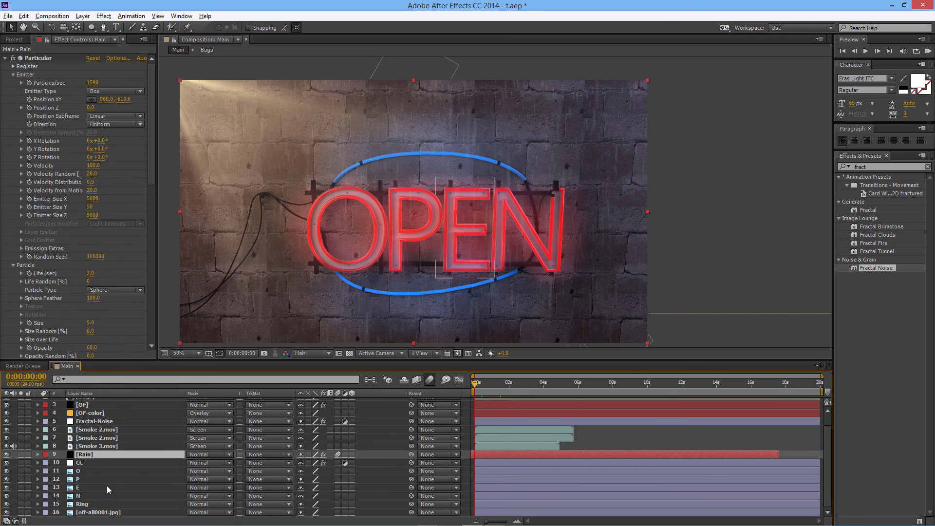
Step: Enable Opacity keyframing on the O layer at 0:00:00:00 with a value of 0%
{"action": "left_click", "coordinate": [86, 469]}
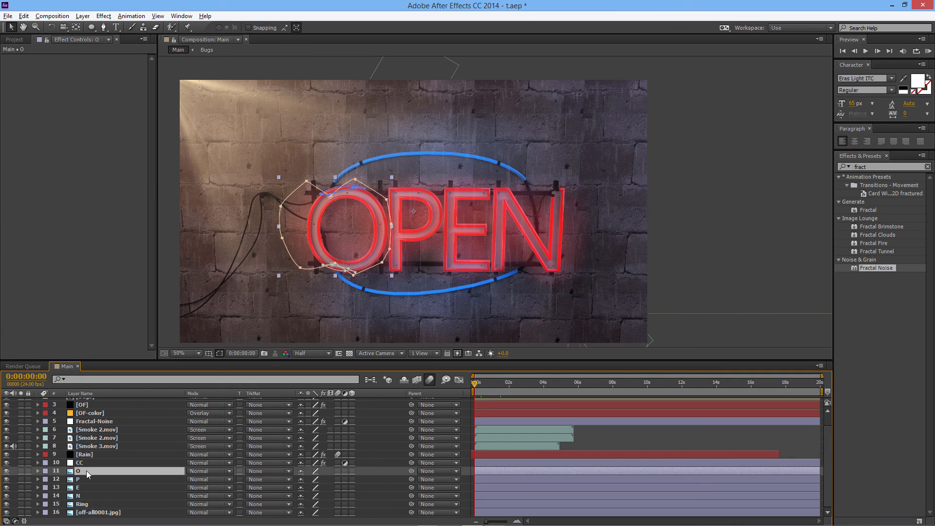
{"action": "left_click", "coordinate": [38, 471]}
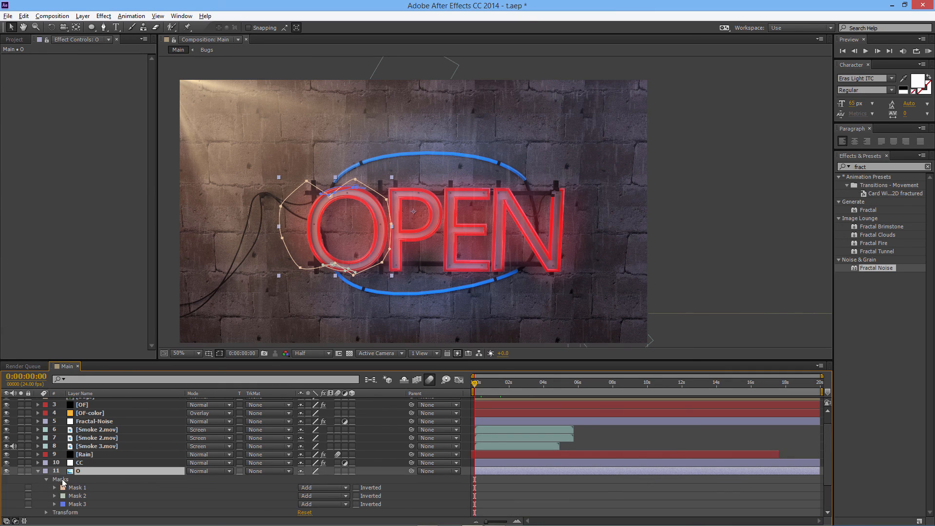
{"action": "scroll", "coordinate": [62, 483], "scroll_direction": "down", "scroll_amount": 1}
{"action": "left_click", "coordinate": [46, 455]}
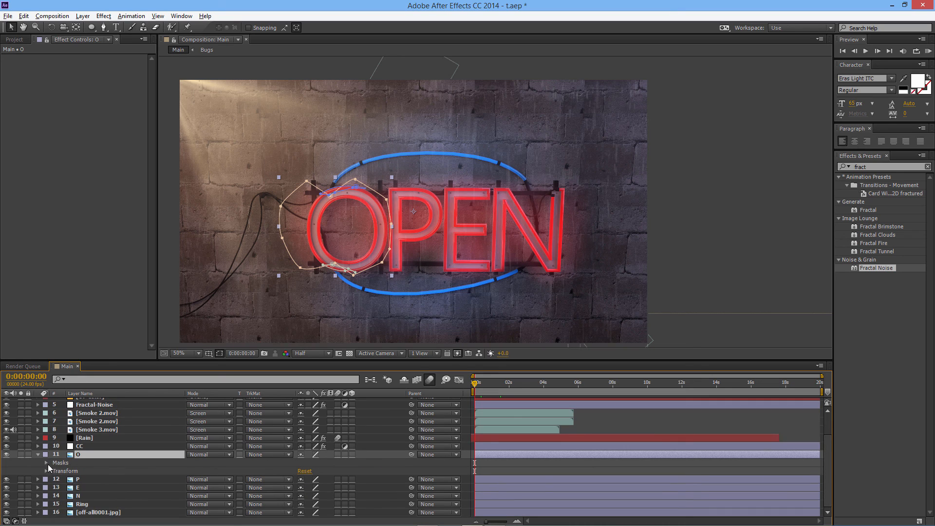
{"action": "left_click", "coordinate": [46, 471]}
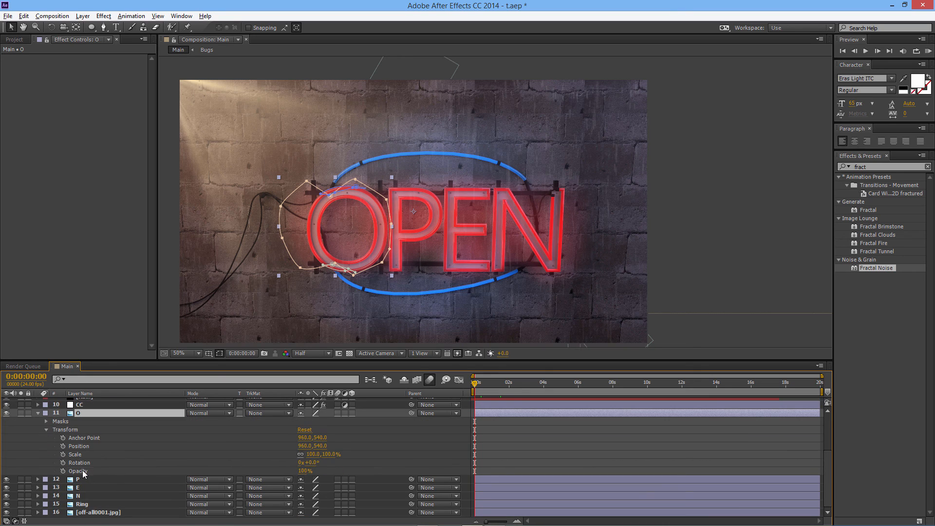
{"action": "left_click", "coordinate": [83, 472]}
{"action": "left_click", "coordinate": [62, 471]}
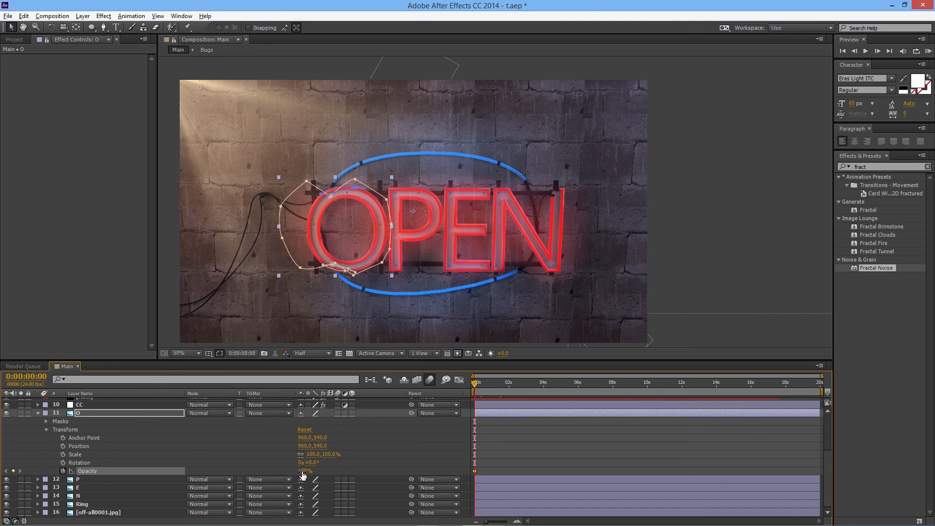
{"action": "left_click_drag", "start_coordinate": [303, 471], "coordinate": [253, 471]}
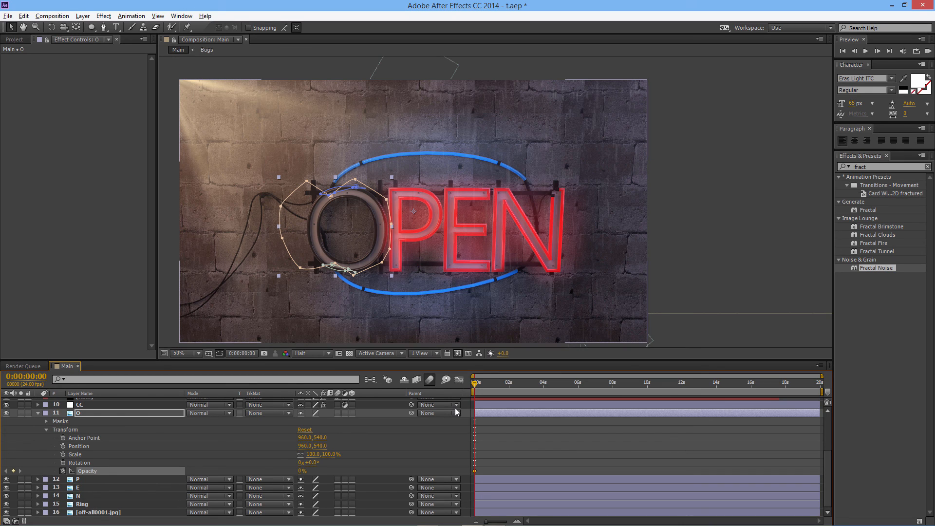
Step: Add Opacity keyframes to the O layer: 0% at 0:00:00:02 and 100% at 0:00:00:03
{"action": "key", "text": "Page_Down"}
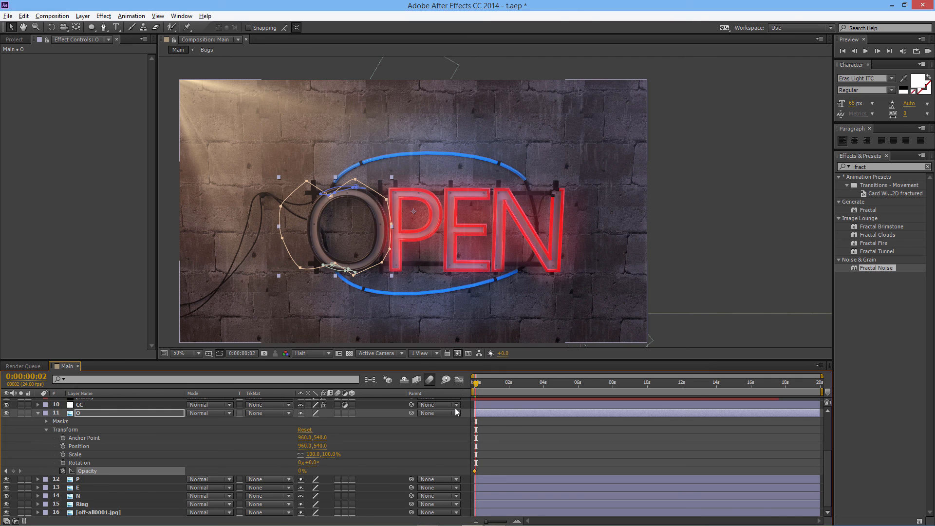
{"action": "key", "text": "Page_Down"}
{"action": "left_click", "coordinate": [13, 470]}
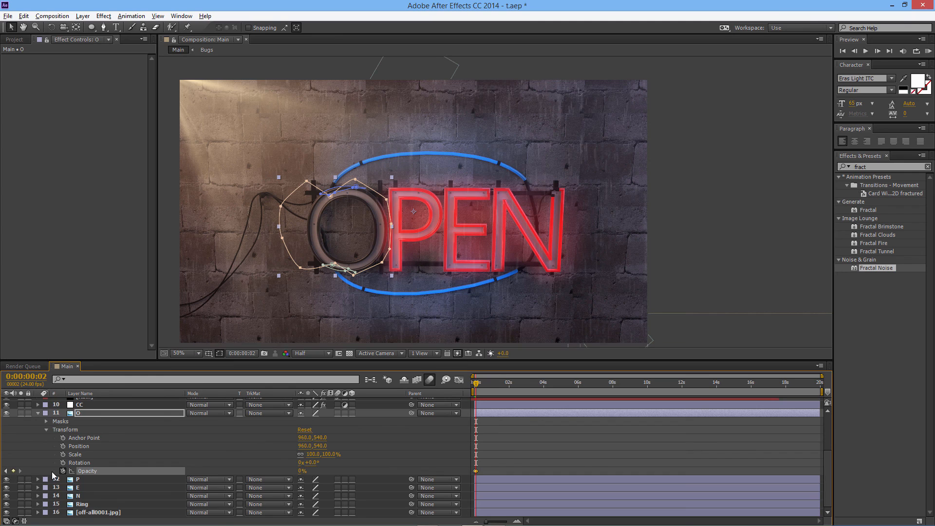
{"action": "key", "text": "Page_Down"}
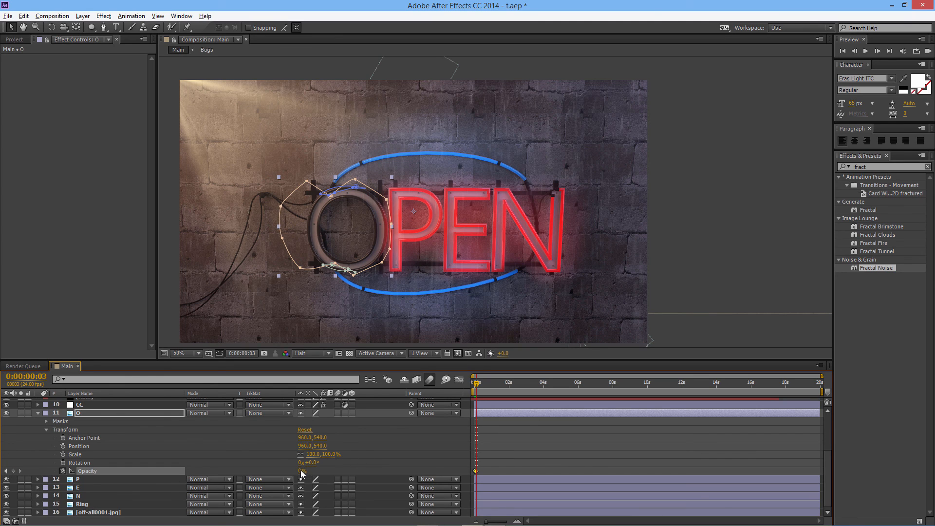
{"action": "left_click_drag", "start_coordinate": [300, 472], "coordinate": [364, 472]}
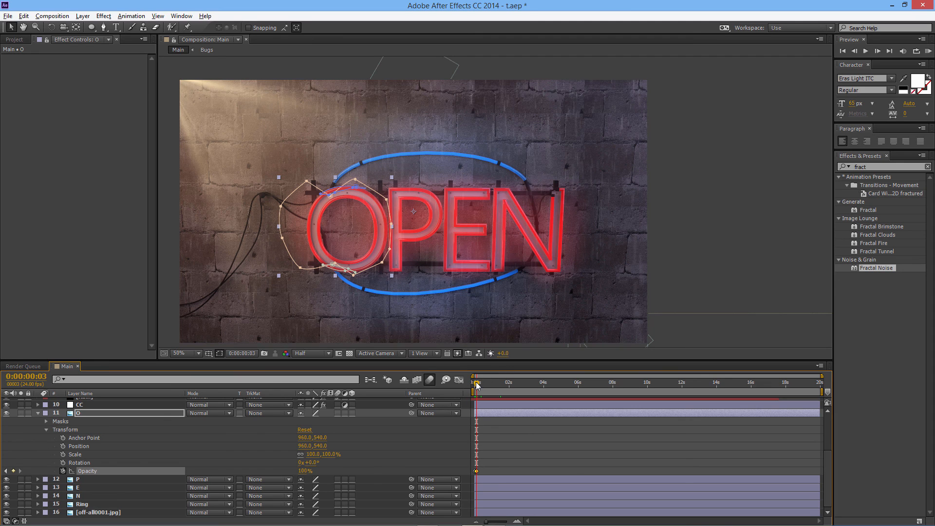
Step: Preview the O letter's flicker from the first frame of the composition
{"action": "left_click_drag", "start_coordinate": [477, 385], "coordinate": [473, 385]}
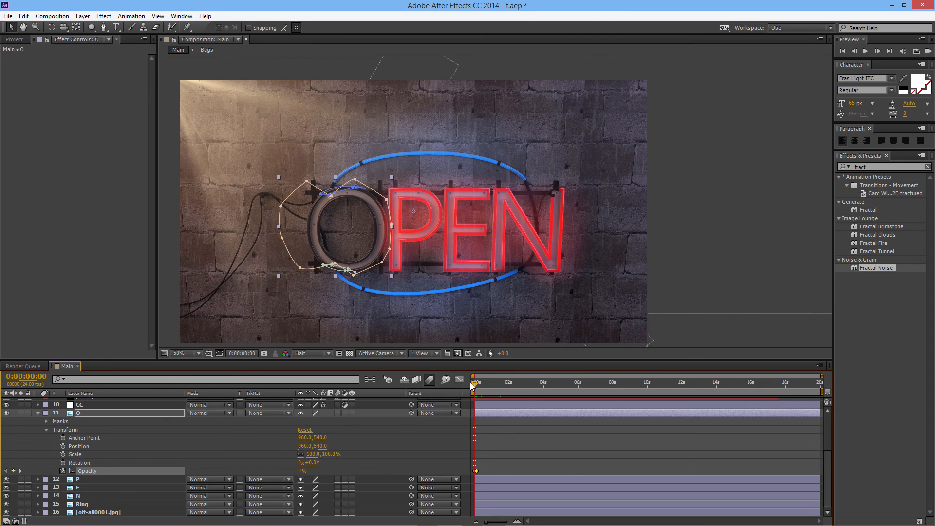
{"action": "key", "text": "space"}
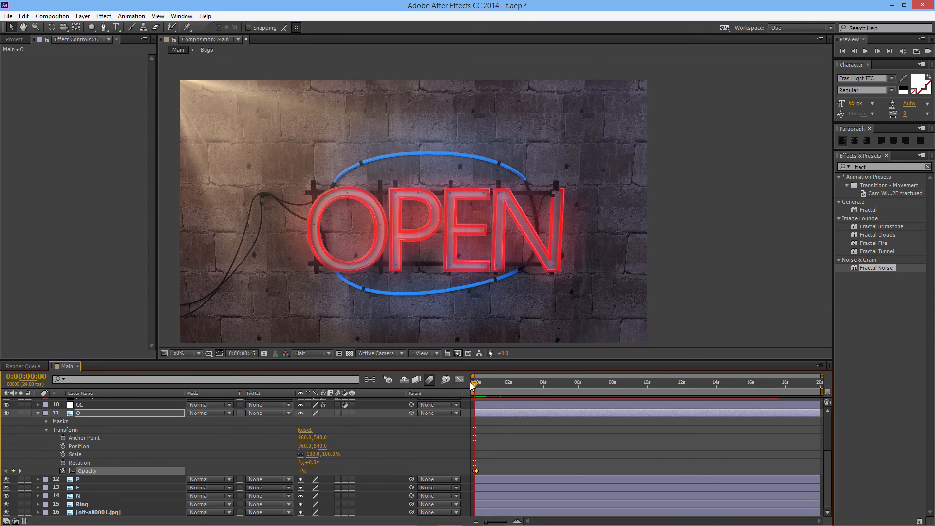
{"action": "key", "text": "space"}
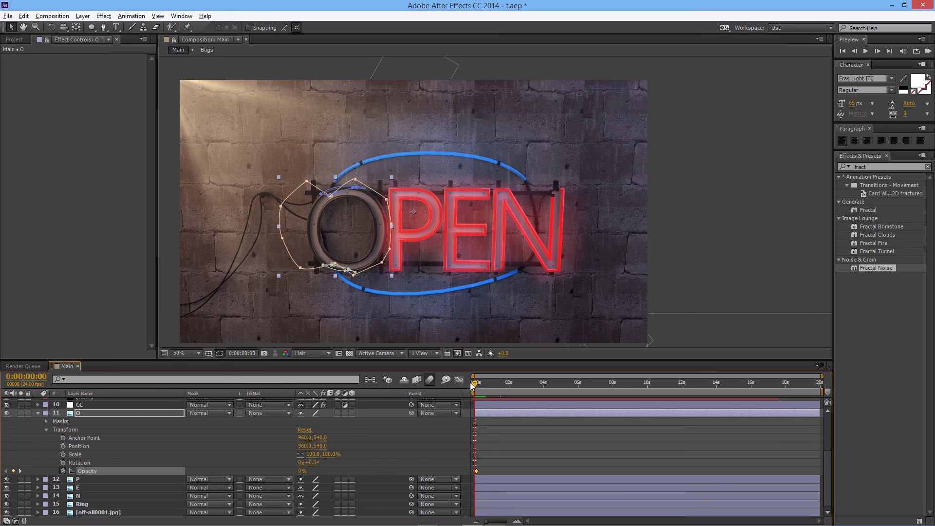
Step: Retime the O layer's switch-on by placing its 100% Opacity keyframe at 0:00:00:04, after the 0% keyframe
{"action": "left_click", "coordinate": [478, 475]}
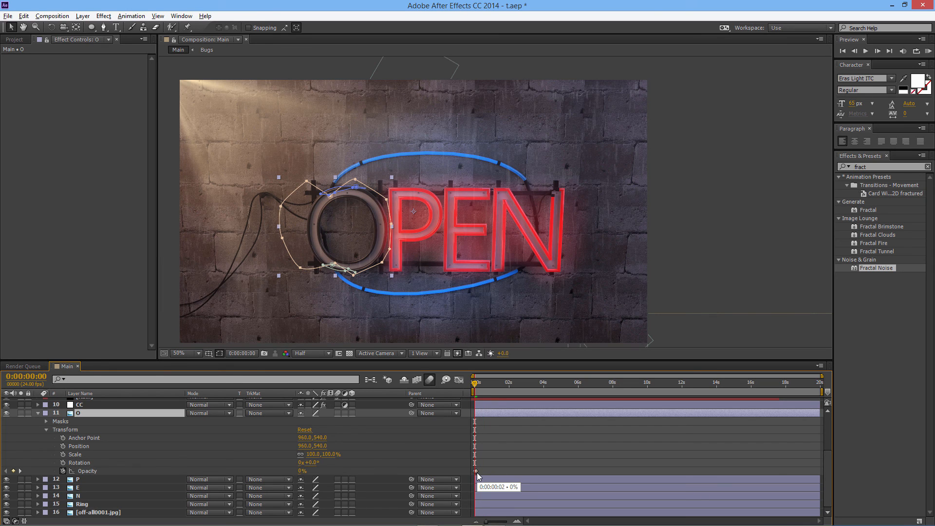
{"action": "key", "text": "space"}
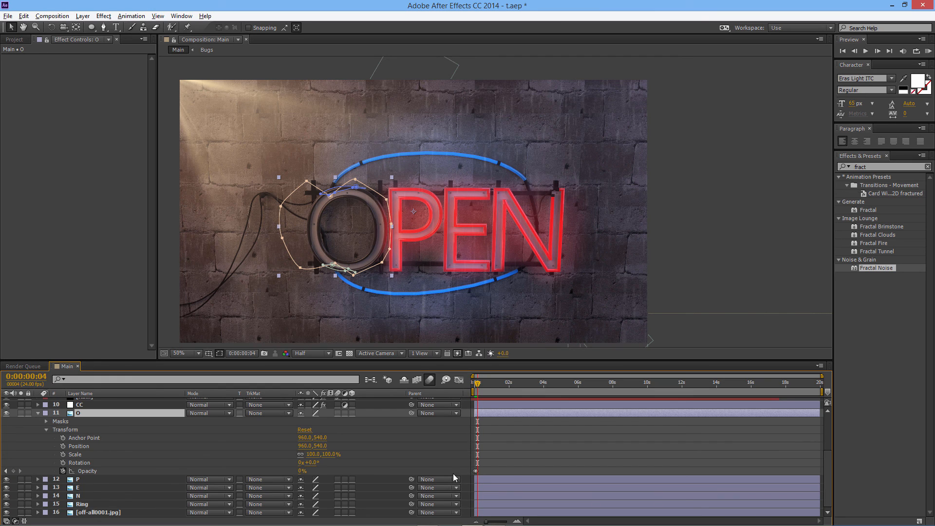
{"action": "left_click_drag", "start_coordinate": [302, 471], "coordinate": [373, 464]}
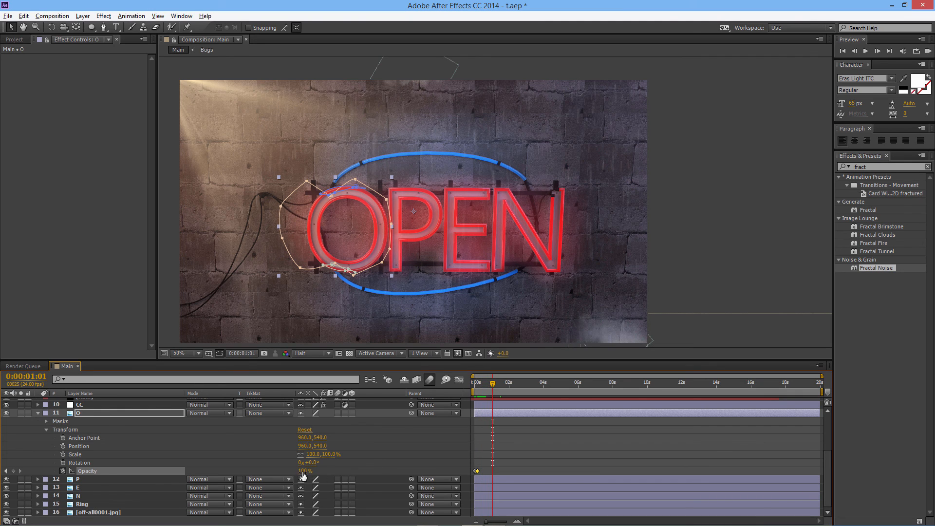
Step: Add a second flicker to the O layer with Opacity keyframes of 100% at 0:00:01:01, 0% at 0:00:01:03 and 100% at 0:00:01:06
{"action": "left_click", "coordinate": [15, 470]}
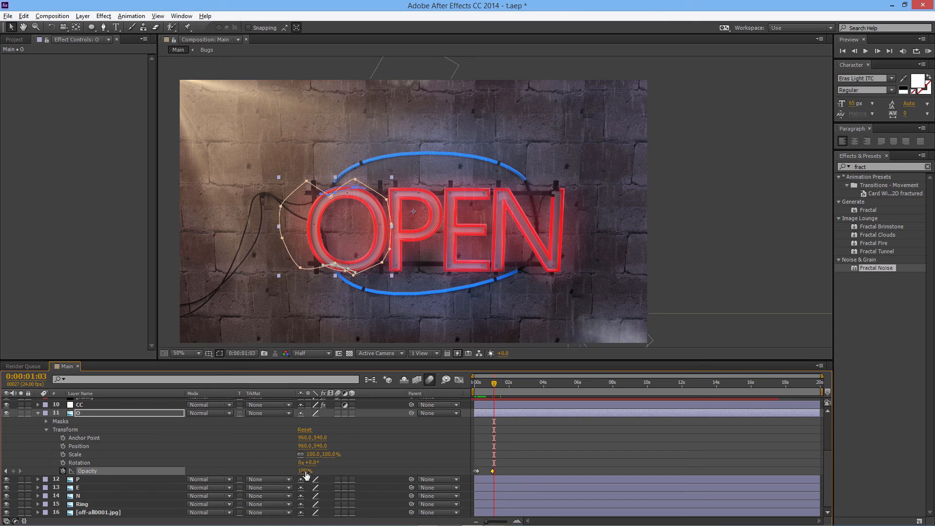
{"action": "left_click_drag", "start_coordinate": [307, 475], "coordinate": [212, 482]}
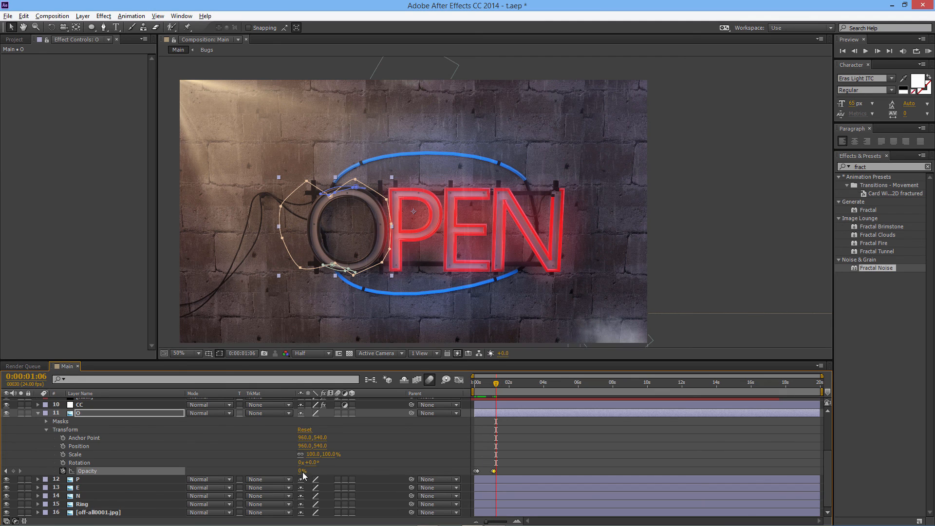
{"action": "left_click_drag", "start_coordinate": [303, 471], "coordinate": [569, 484]}
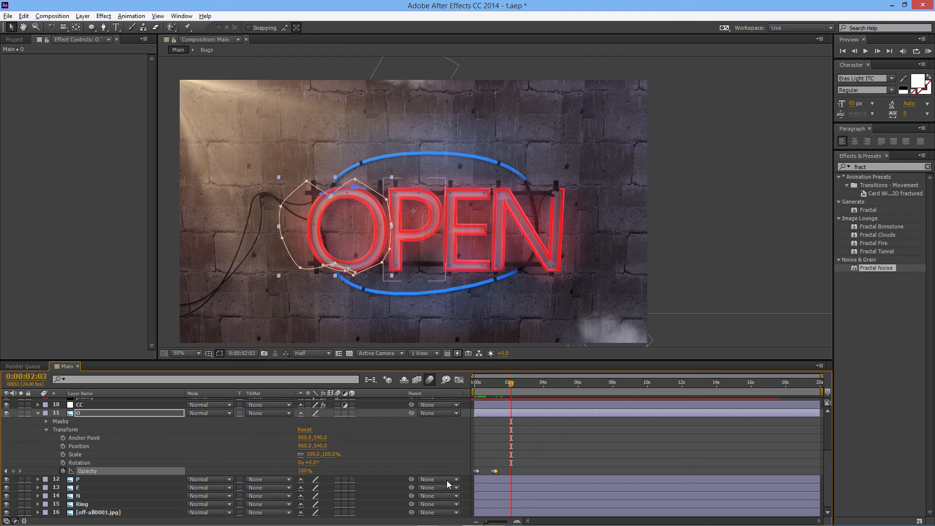
Step: Add a third flicker to the O layer with Opacity keyframes of 100% at 0:00:02:03, 0% at 0:00:02:05 and 100% at 0:00:02:07
{"action": "left_click", "coordinate": [15, 471]}
{"action": "key", "text": "Page_Down"}
{"action": "key", "text": "Page_Down"}
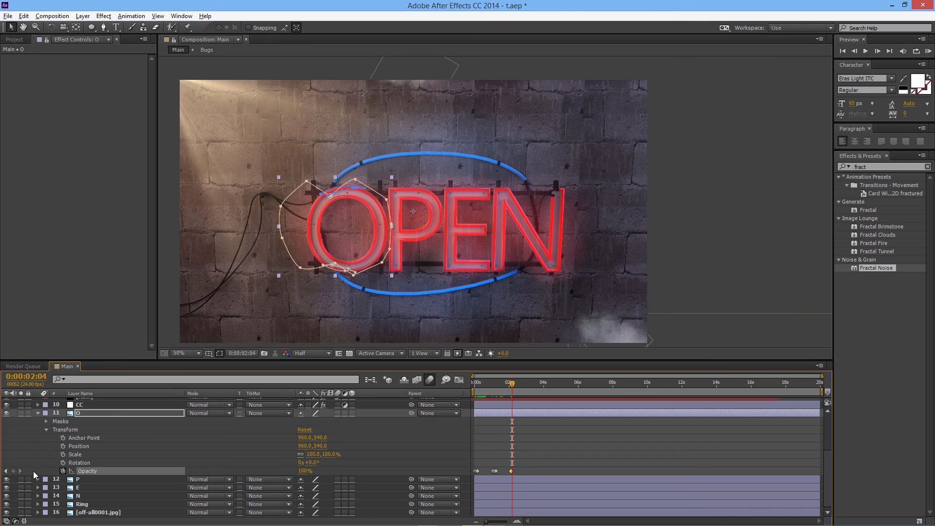
{"action": "left_click_drag", "start_coordinate": [303, 475], "coordinate": [190, 481]}
{"action": "key", "text": "Page_Down"}
{"action": "key", "text": "Page_Down"}
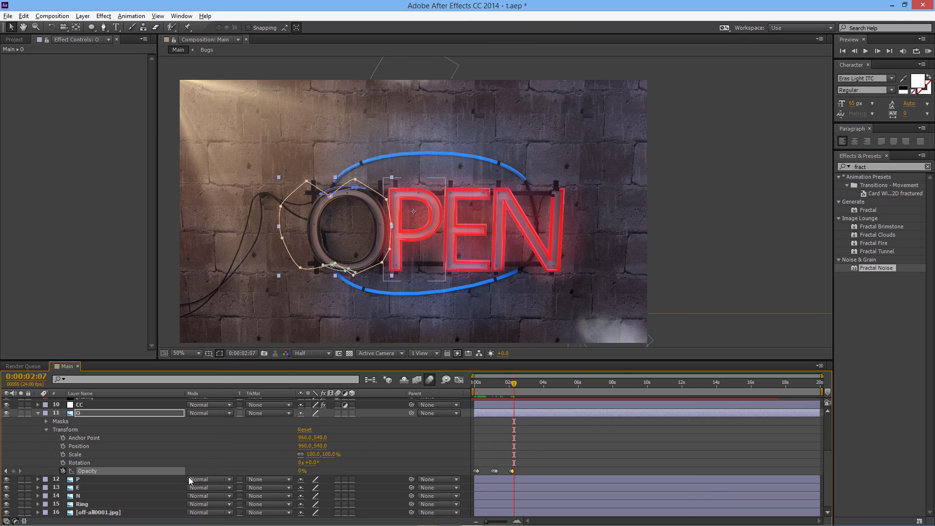
{"action": "left_click_drag", "start_coordinate": [302, 472], "coordinate": [411, 460]}
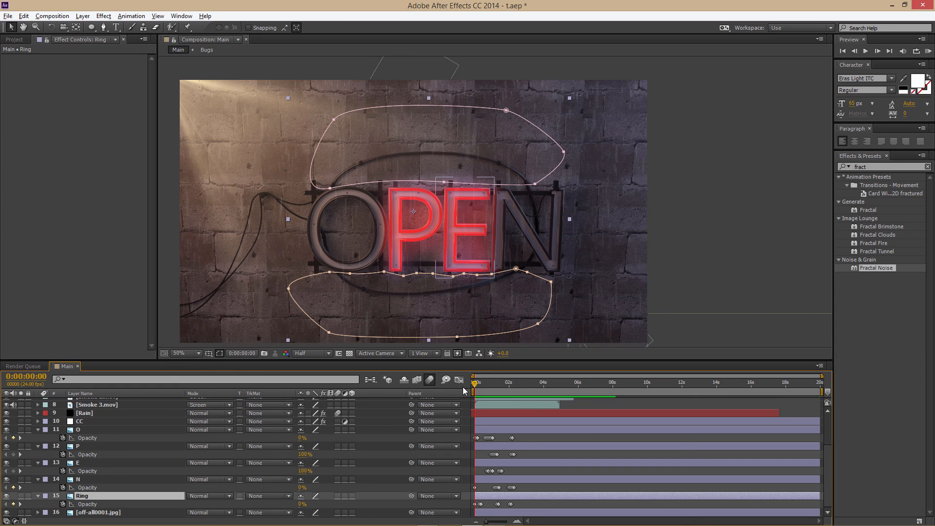
Step: Play back the composition from the first frame to check the flicker timing of the letters and the ring
{"action": "key", "text": "space"}
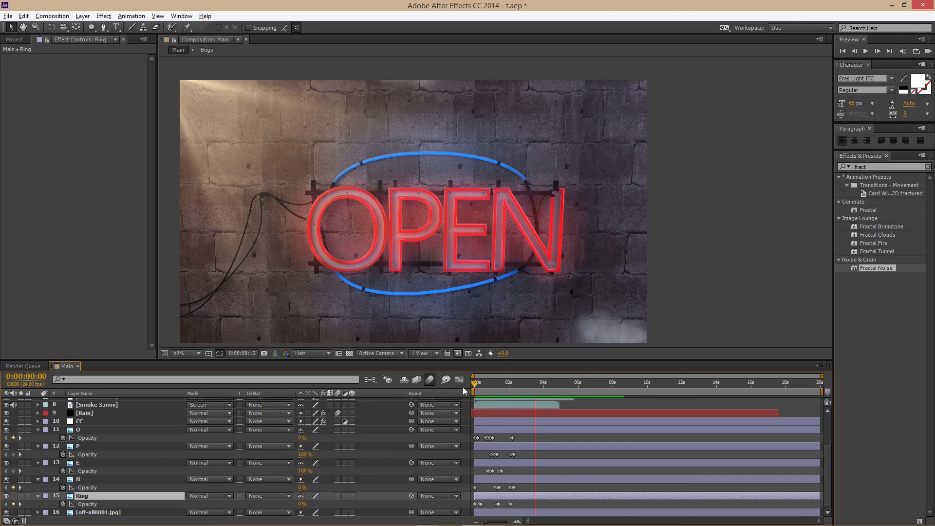
{"action": "key", "text": "space"}
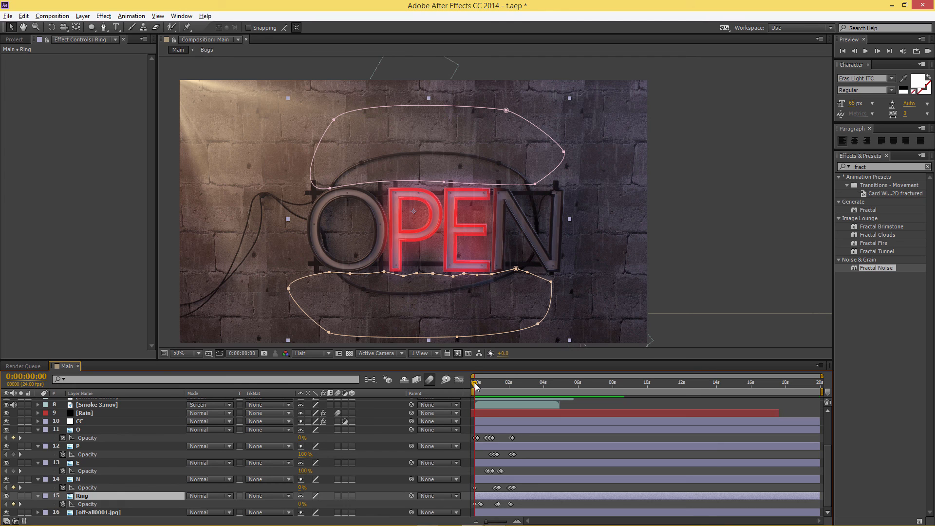
{"action": "left_click_drag", "start_coordinate": [475, 383], "coordinate": [455, 389]}
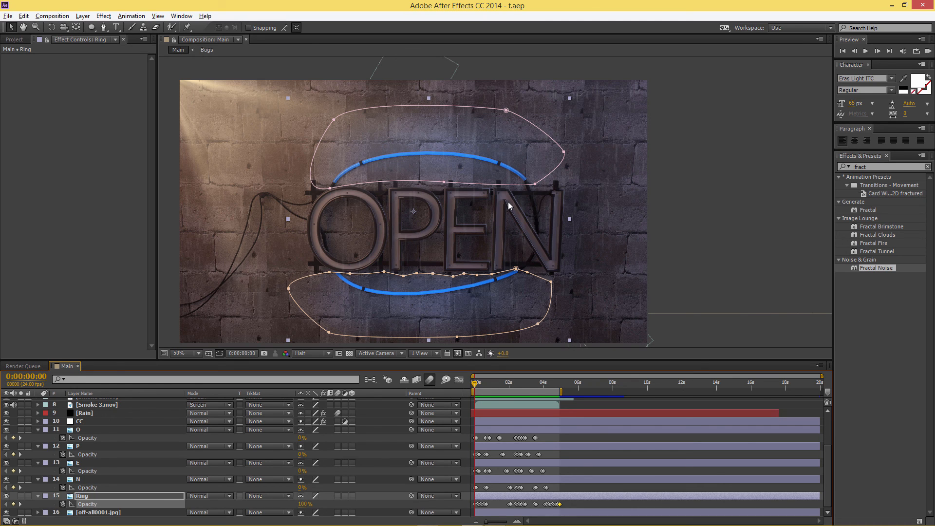
{"action": "key", "text": "space"}
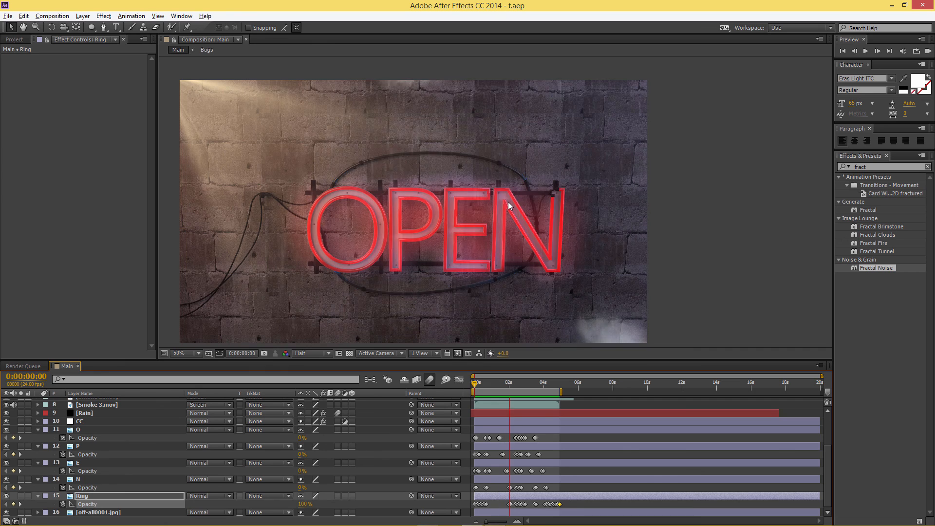
{"action": "key", "text": "space"}
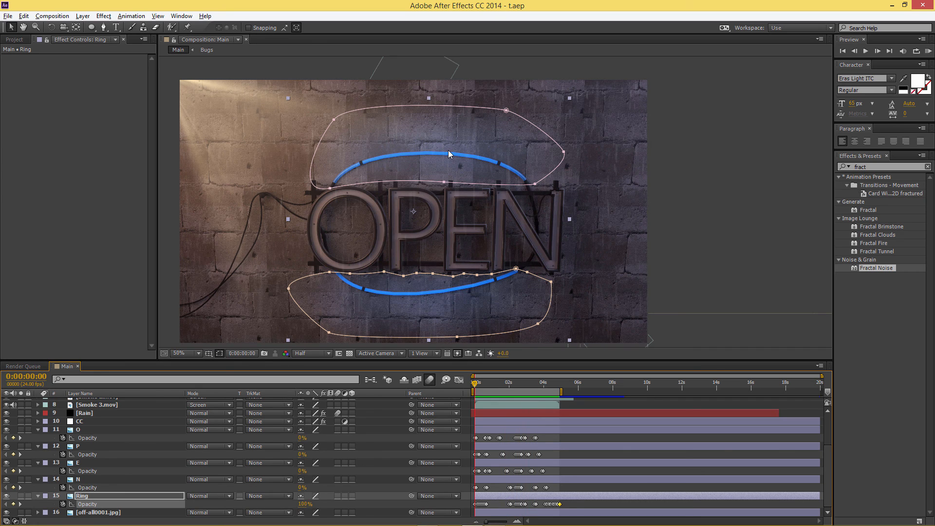